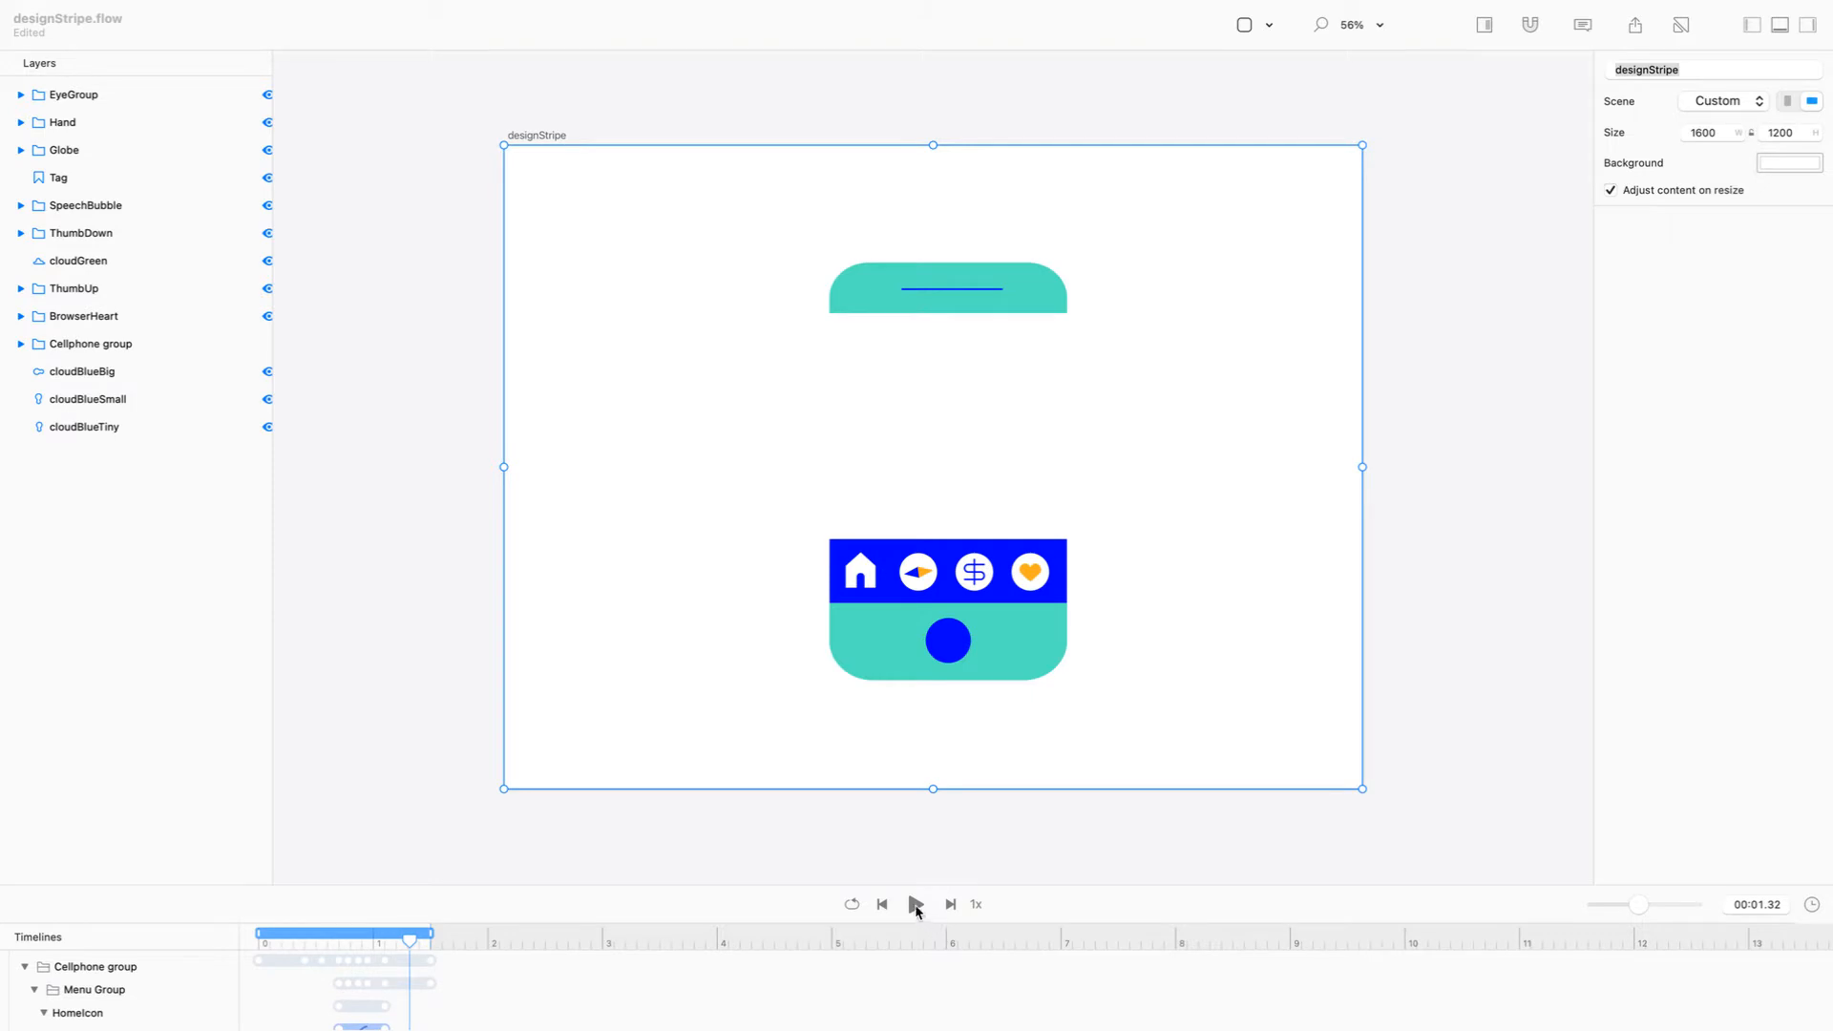
Play the designStripe animation at 0.5x speed and stop the playback
{"action": "left_click", "coordinate": [977, 906]}
{"action": "left_click", "coordinate": [978, 907]}
{"action": "left_click", "coordinate": [979, 907]}
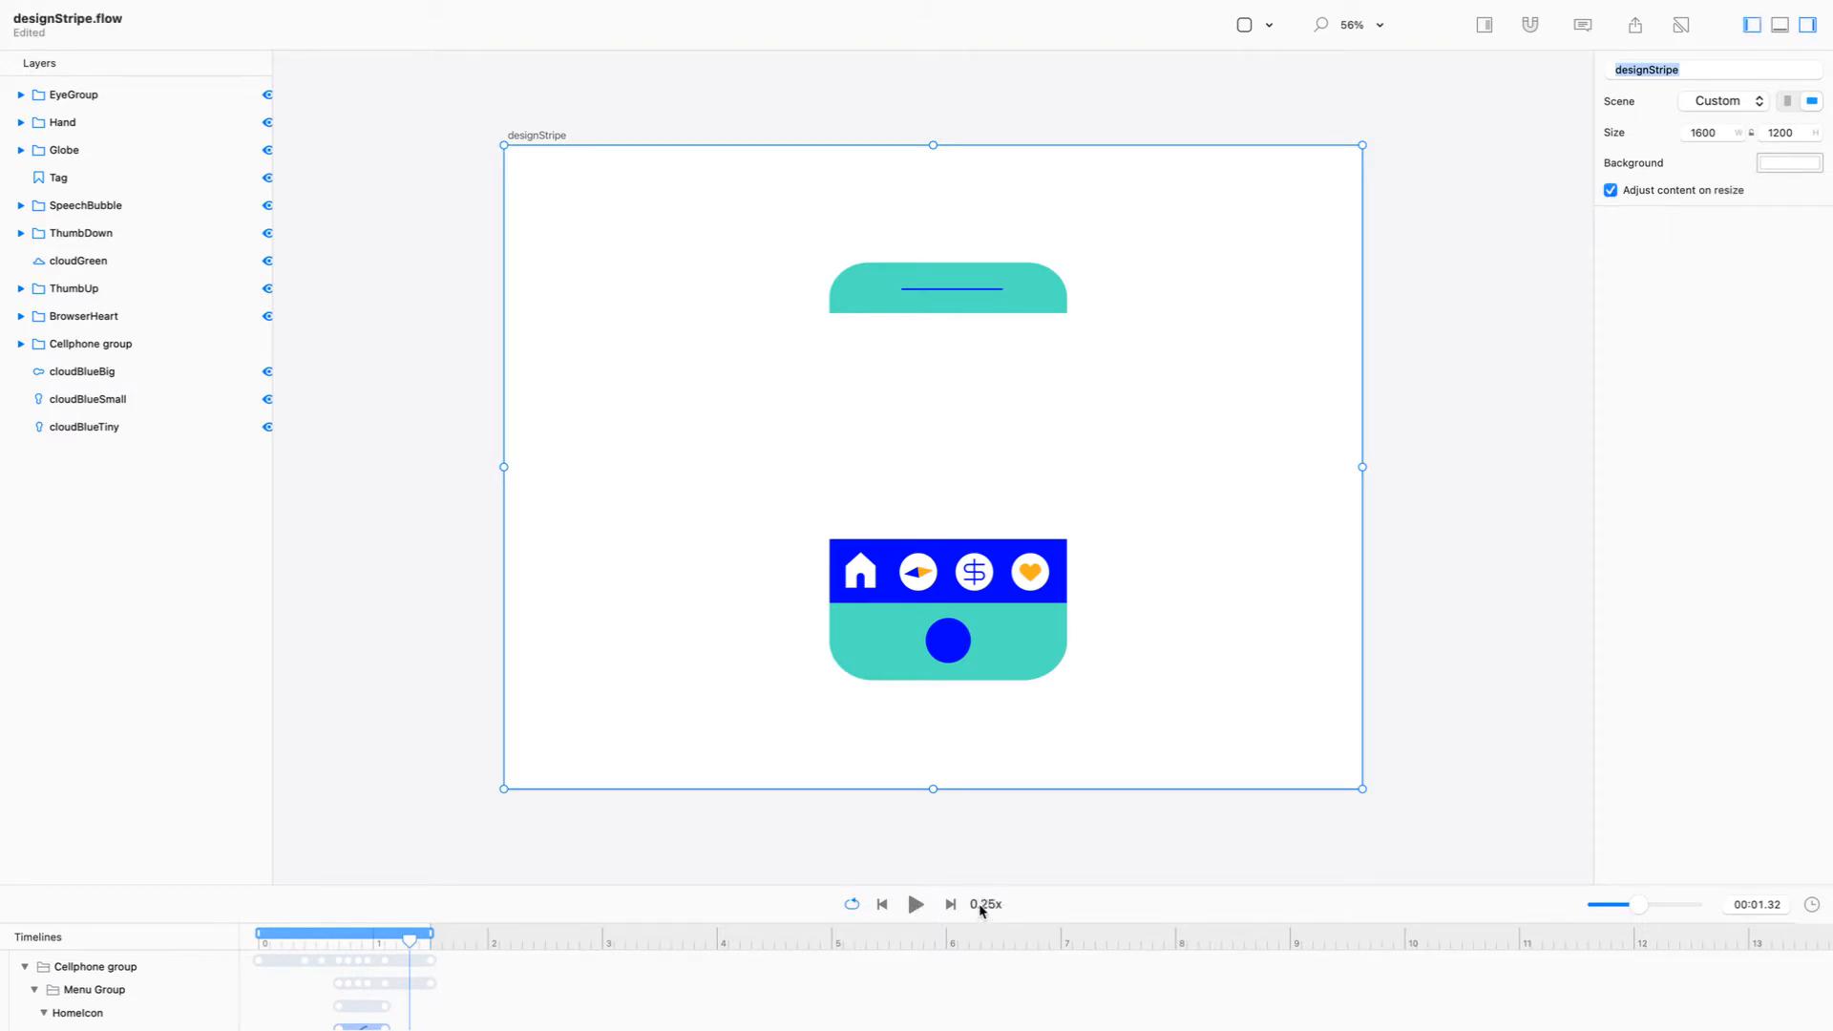
{"action": "left_click", "coordinate": [912, 907]}
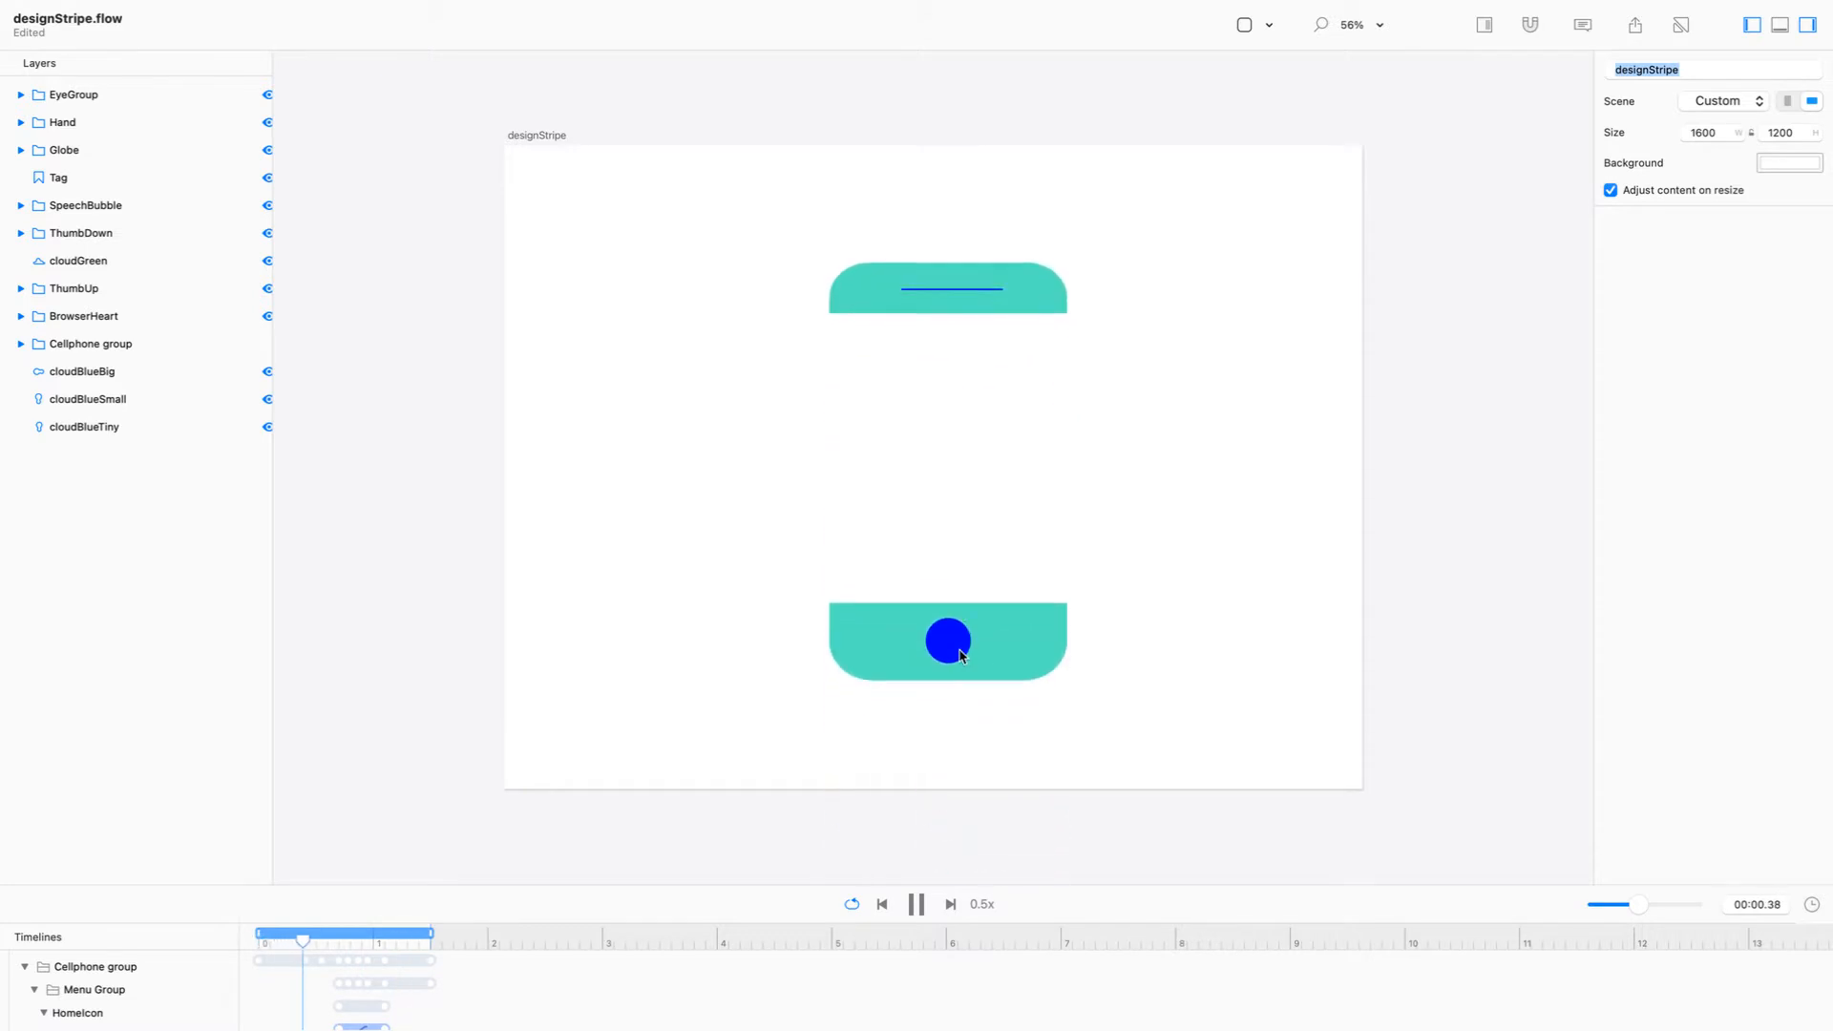
{"action": "left_click", "coordinate": [920, 907]}
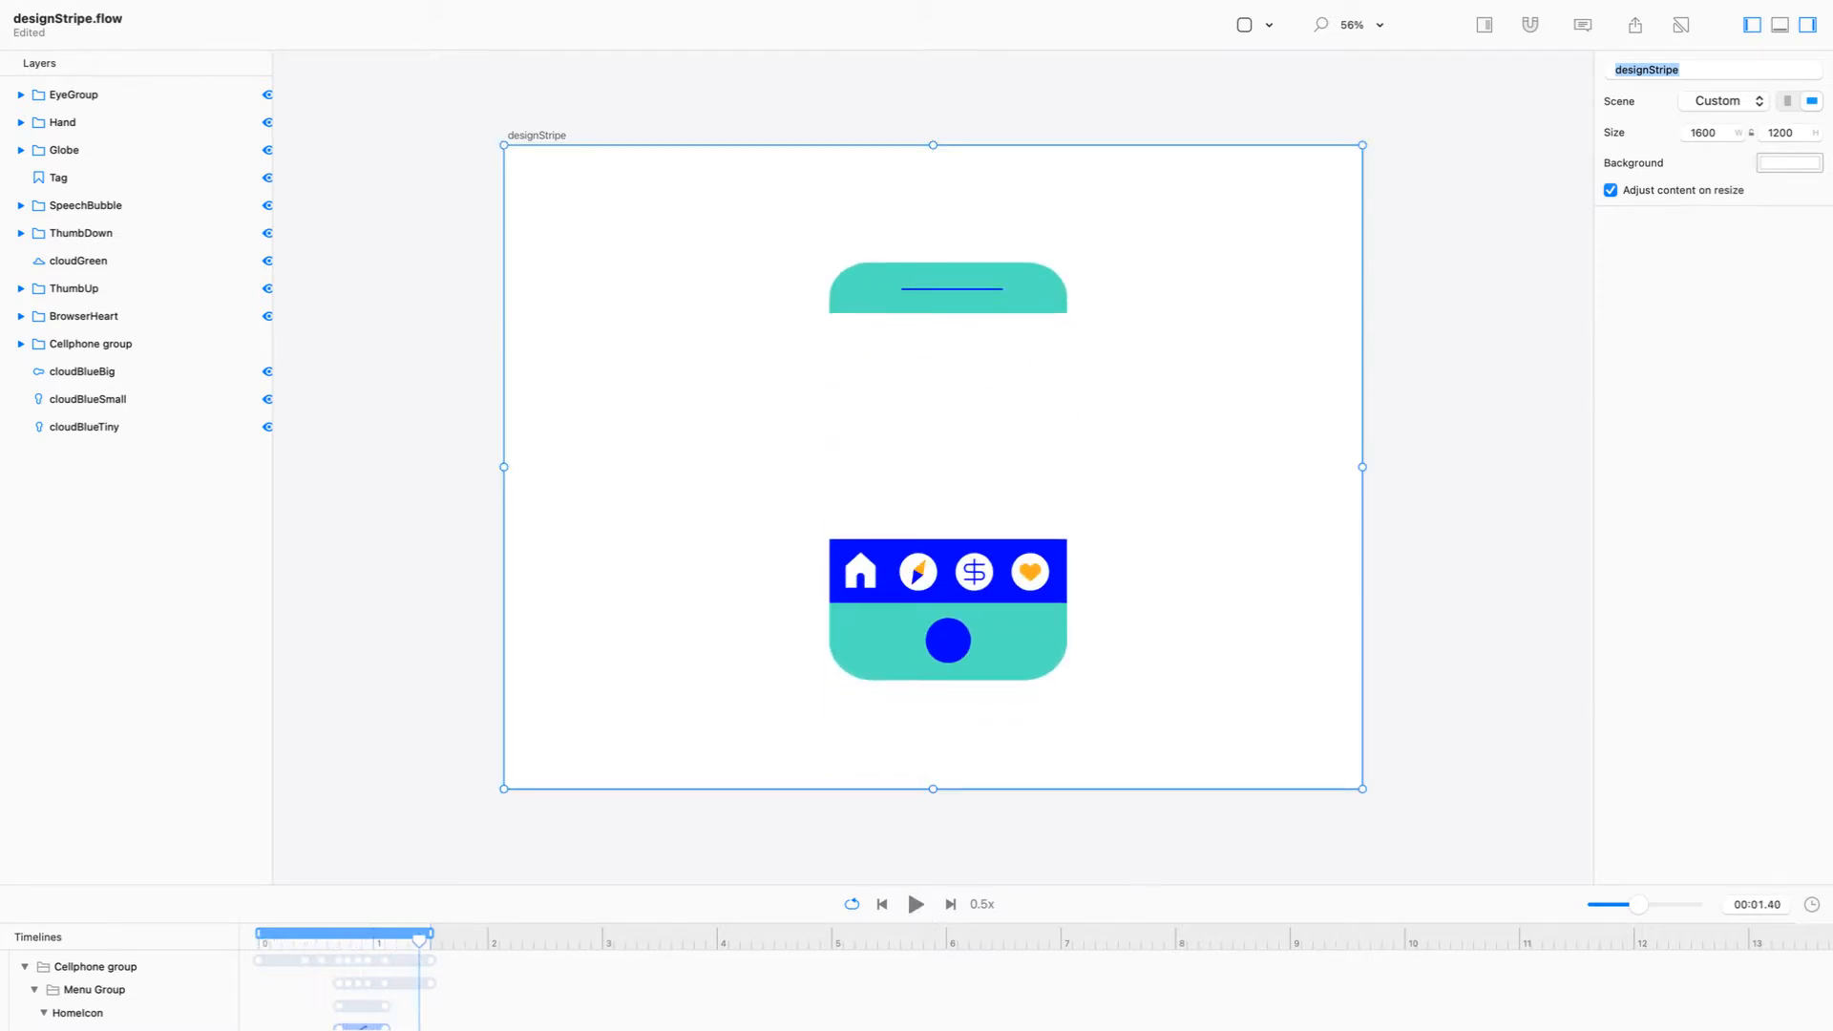
Leave the designStripe document, open FC42_DS2.flow from the desktop and enlarge its window to fill the screen
{"action": "mouse_move", "coordinate": [19, 4]}
{"action": "left_click", "coordinate": [64, 48]}
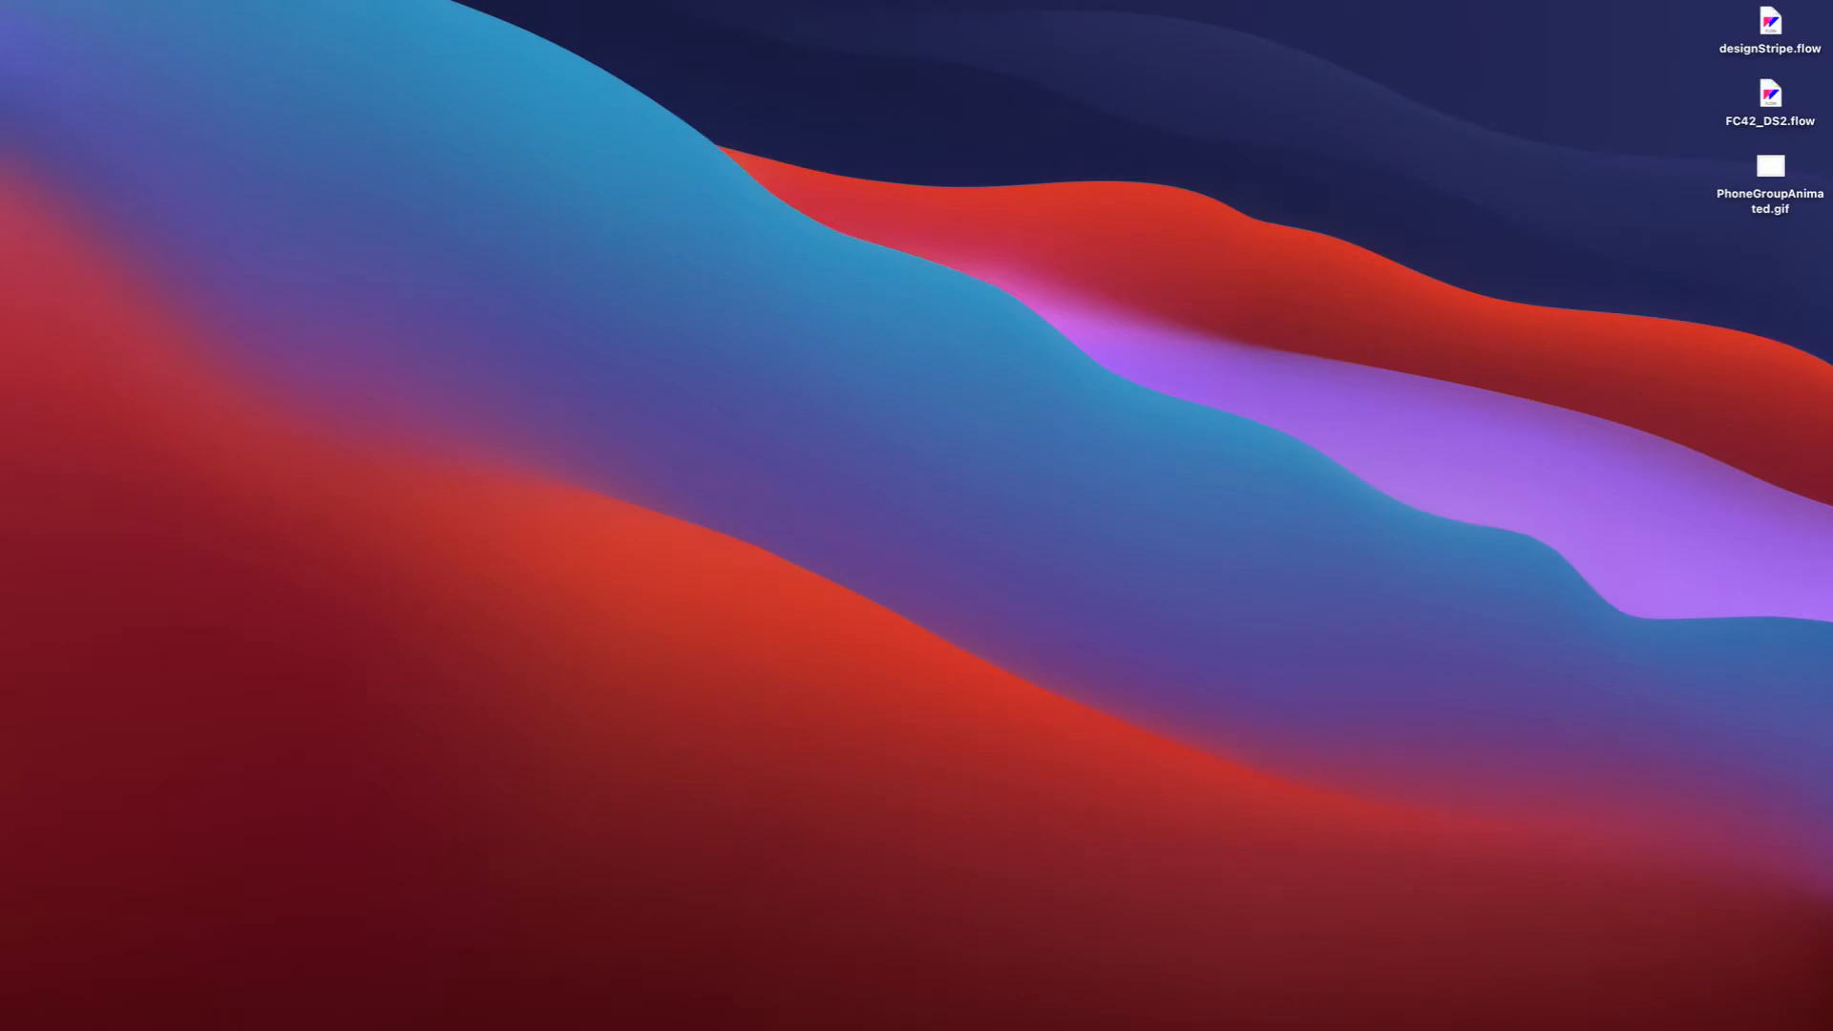
{"action": "double_click", "coordinate": [1770, 95]}
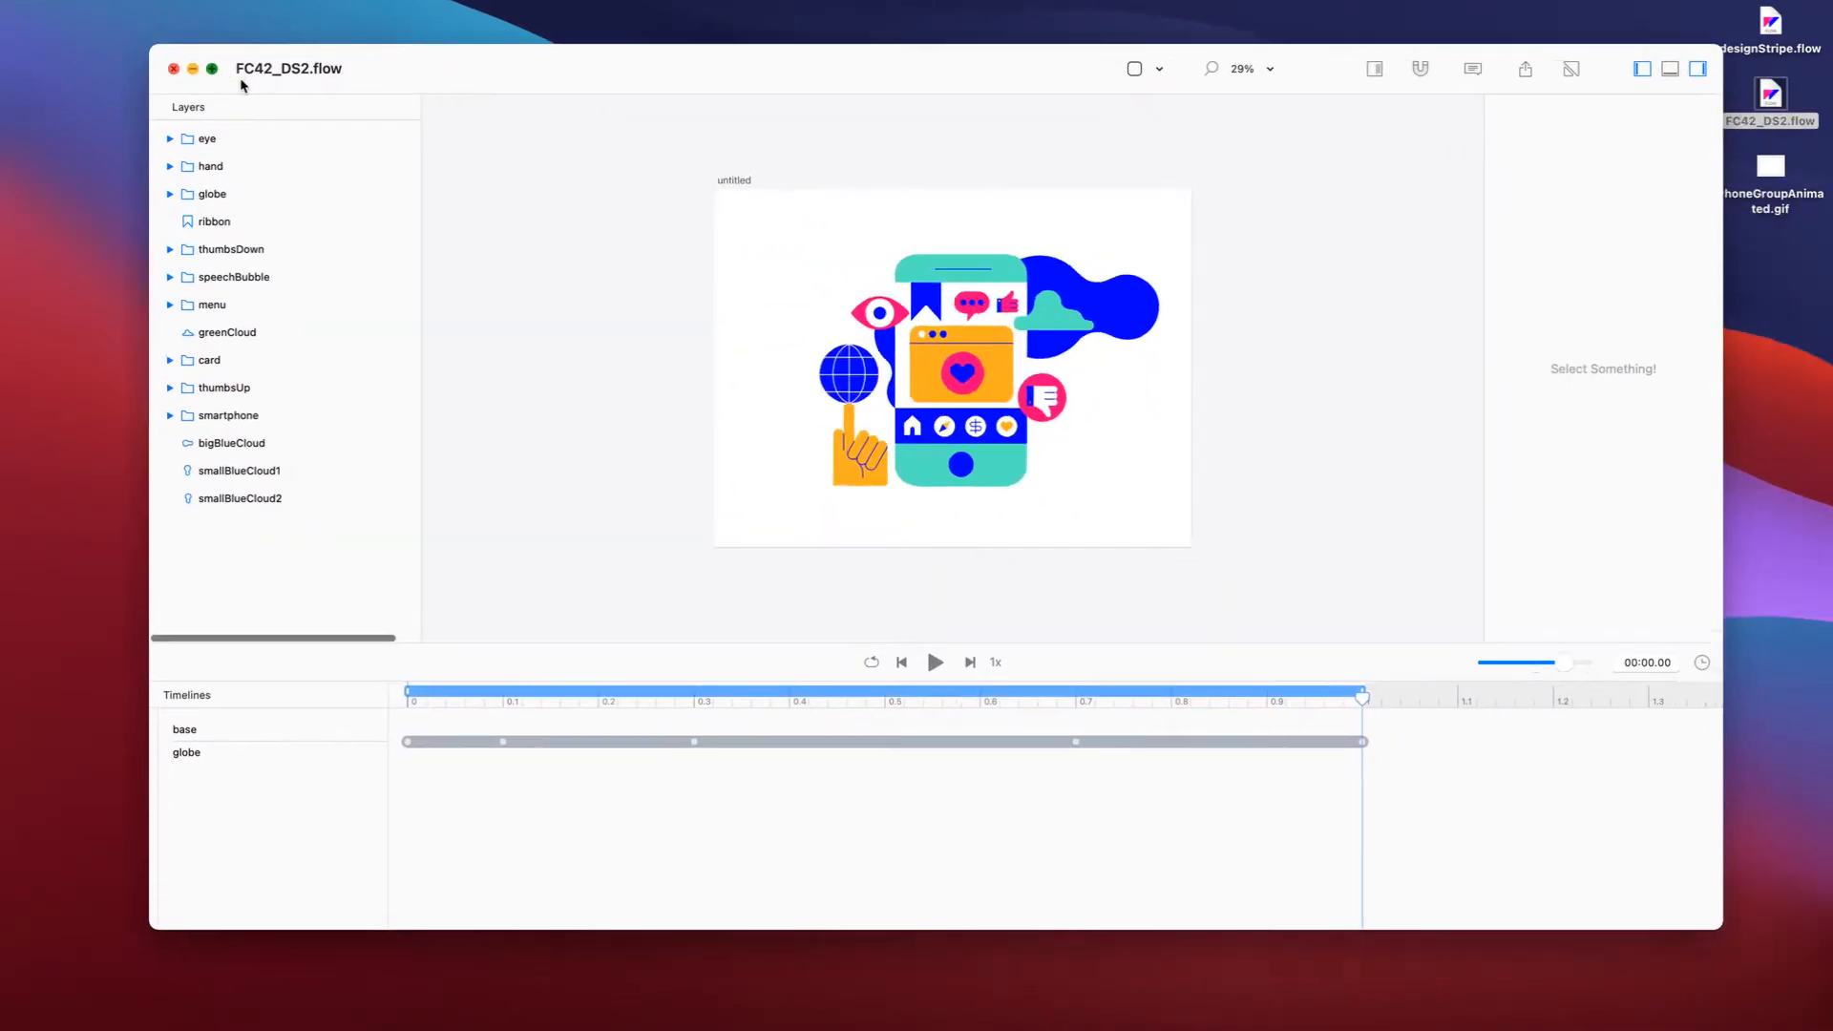
{"action": "double_click", "coordinate": [241, 86]}
Expand the globe timeline and play its animation
{"action": "left_click", "coordinate": [103, 859]}
{"action": "left_click", "coordinate": [949, 764]}
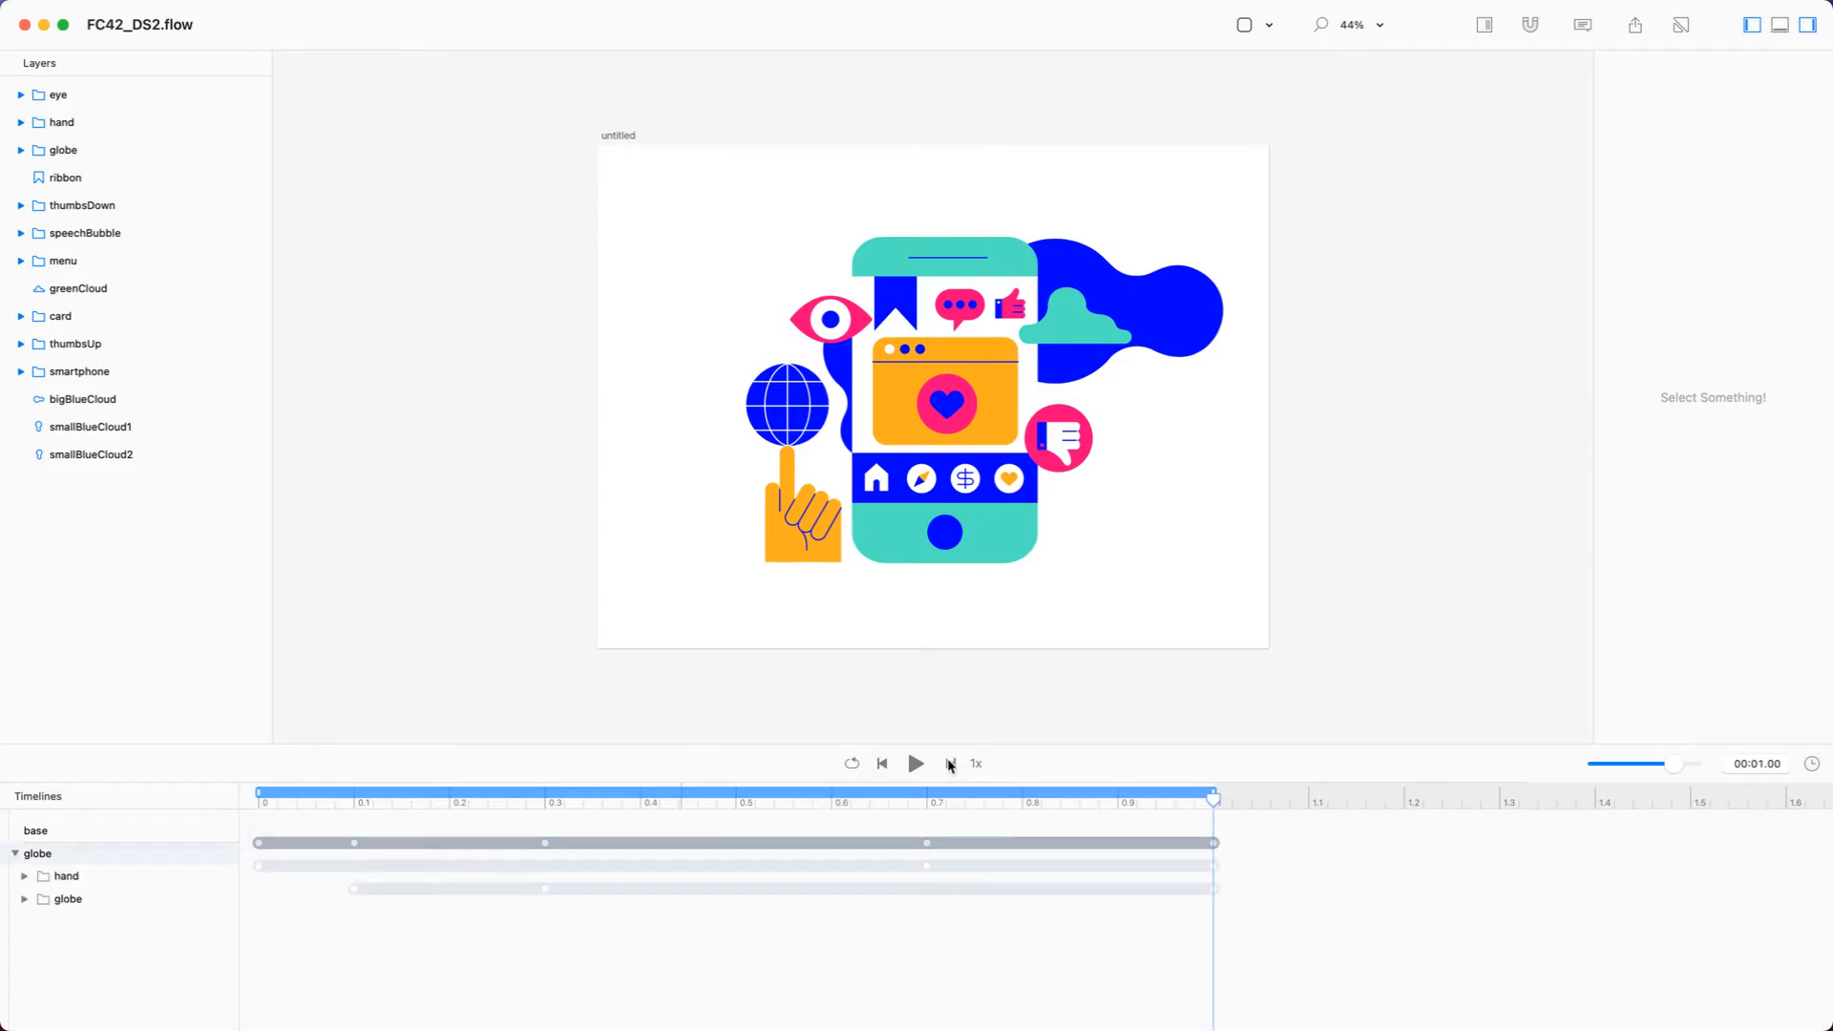
{"action": "left_click", "coordinate": [916, 764]}
{"action": "left_click", "coordinate": [915, 763]}
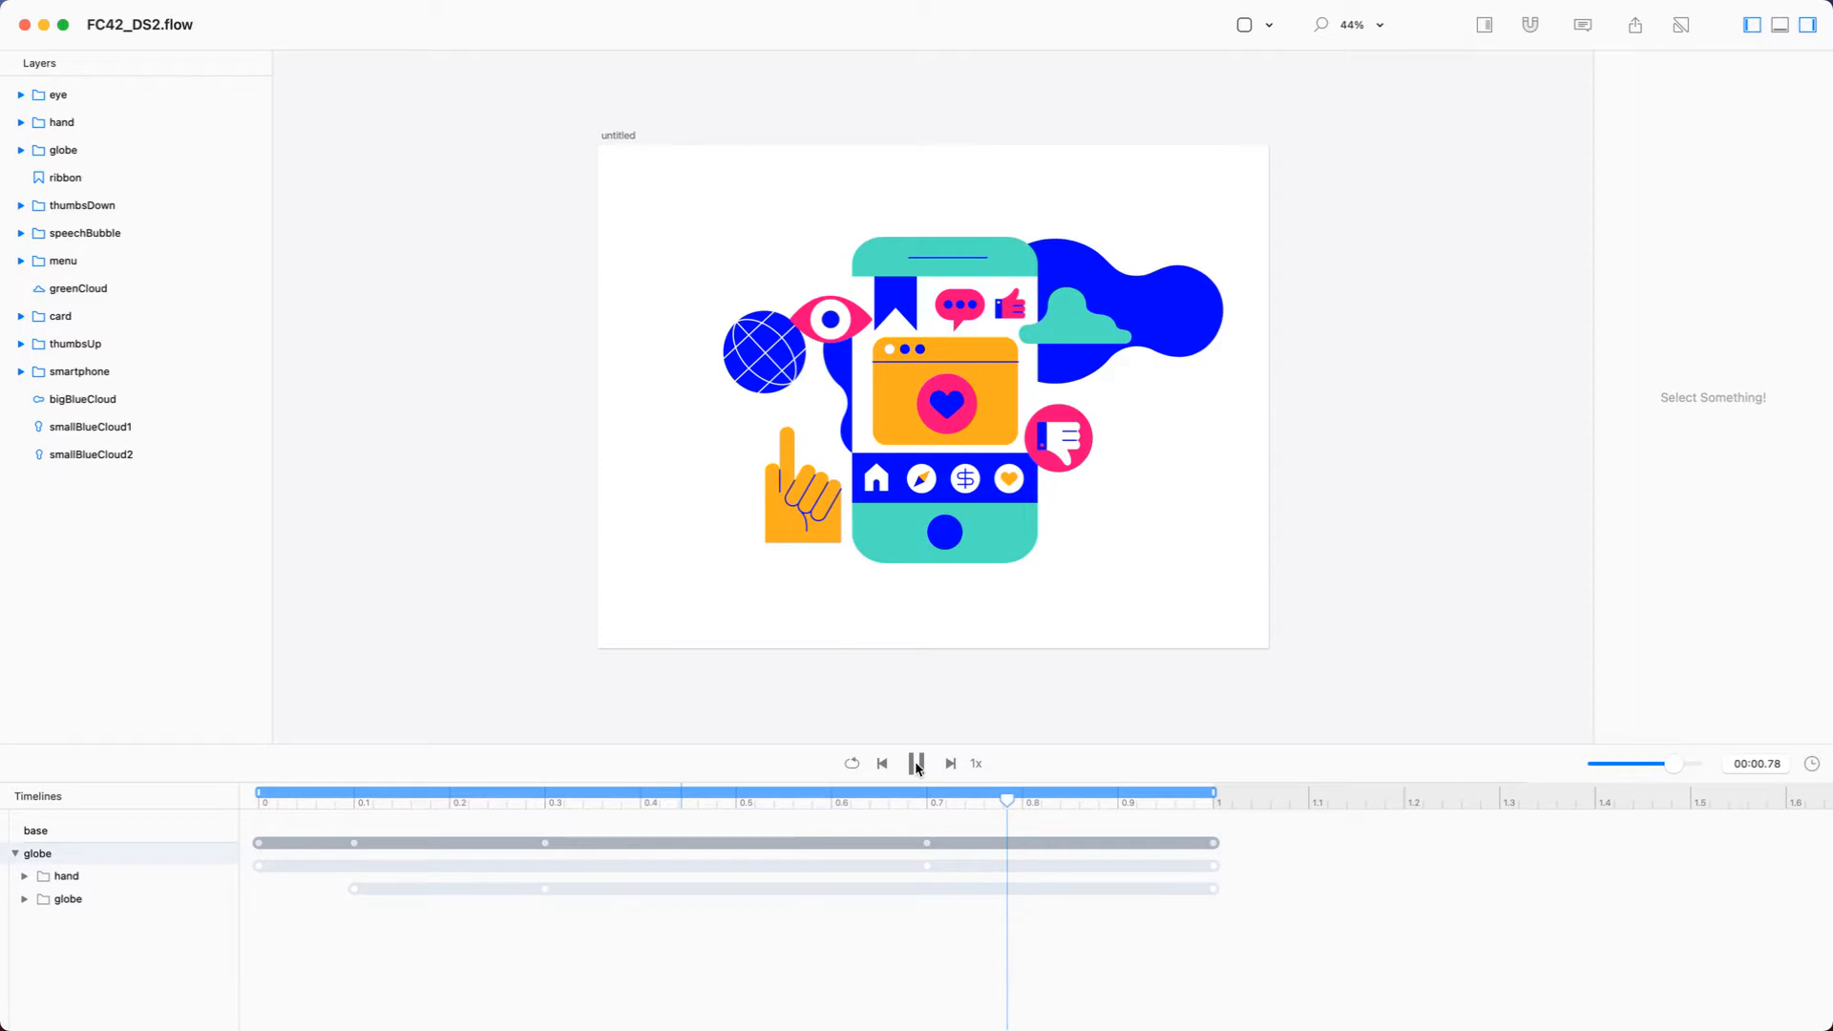
Create a new timeline from the base timeline and name it smartphone
{"action": "left_click", "coordinate": [127, 835]}
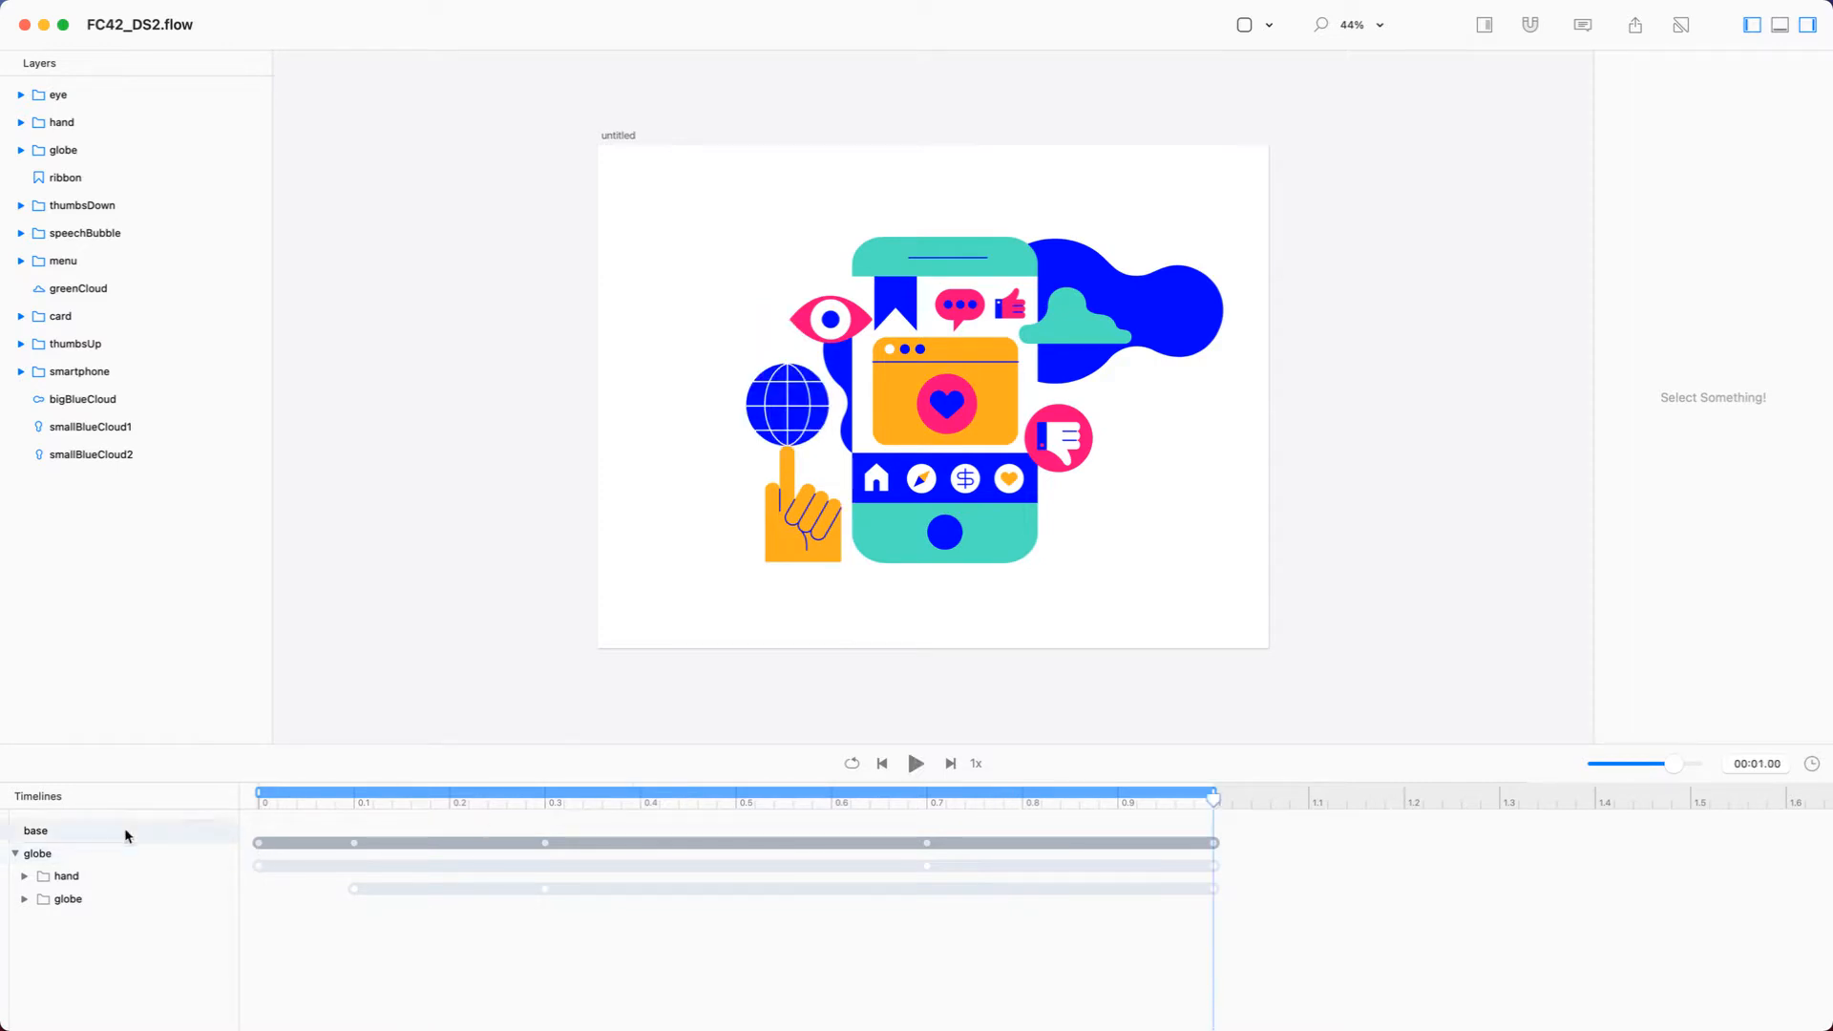
{"action": "right_click", "coordinate": [127, 836]}
{"action": "left_click", "coordinate": [148, 861]}
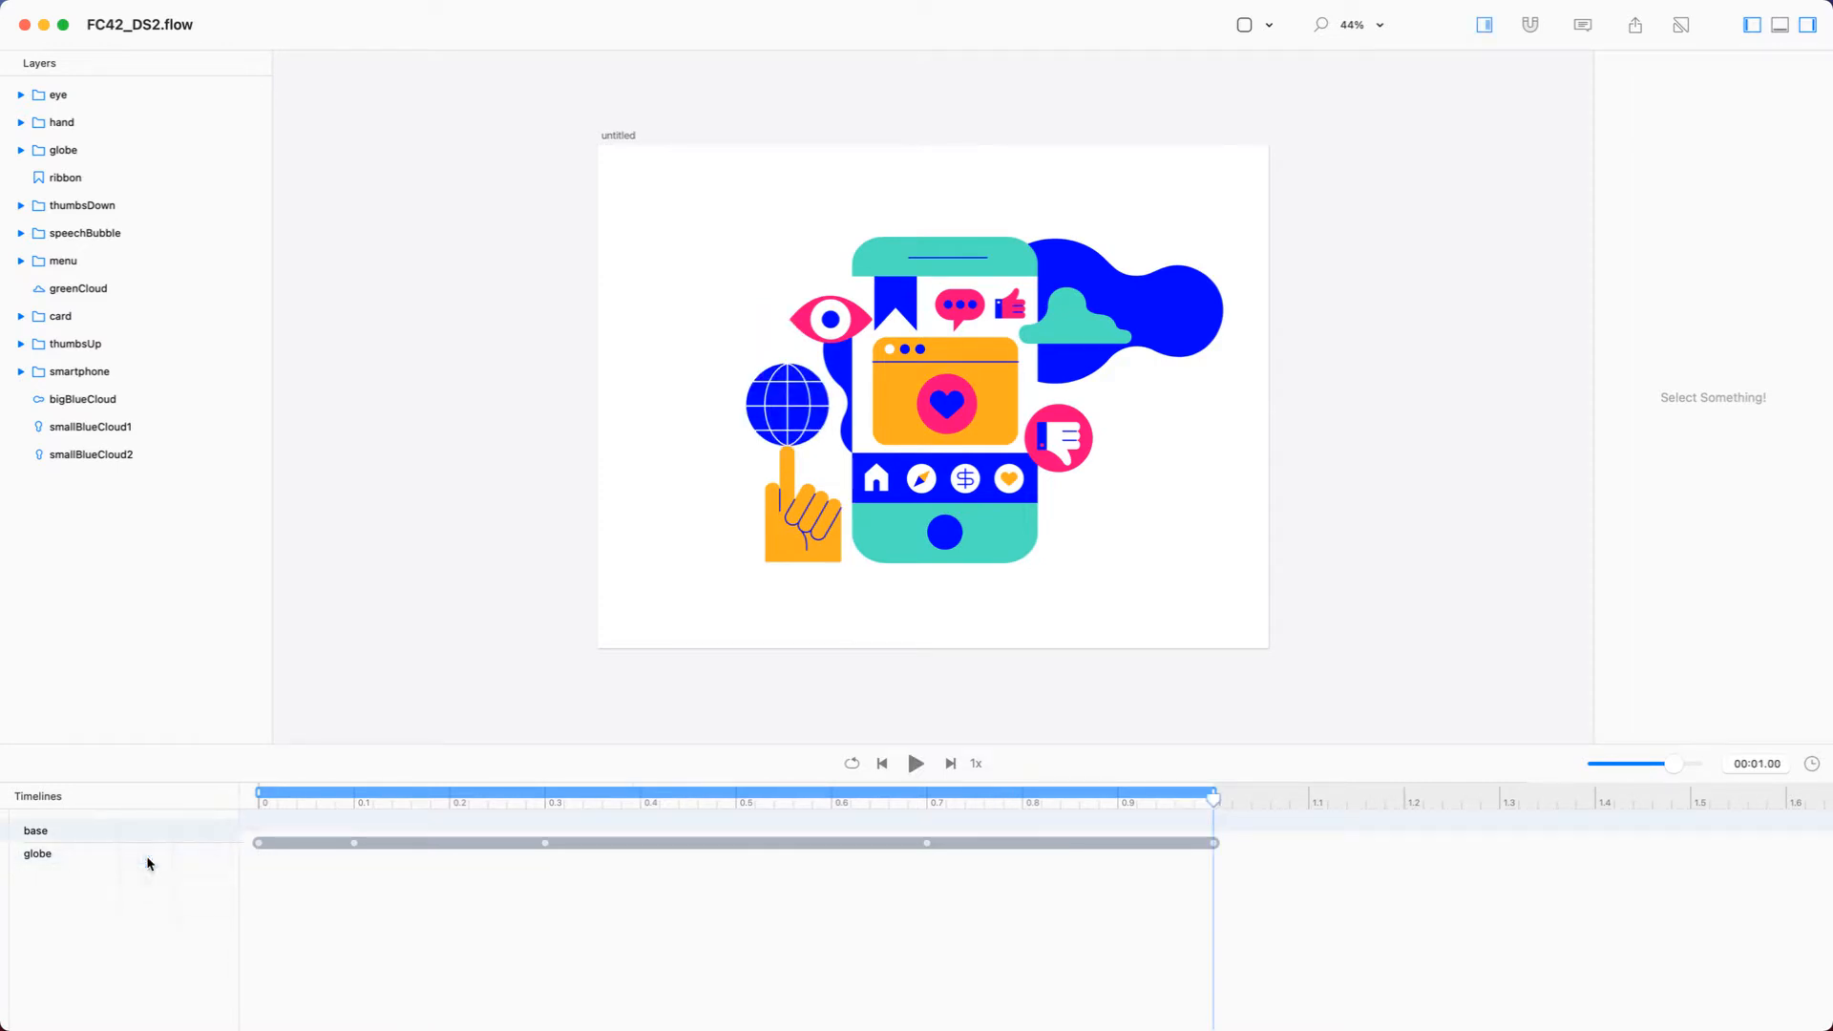
{"action": "left_click", "coordinate": [34, 880]}
{"action": "double_click", "coordinate": [34, 880]}
{"action": "type", "text": "sma"}
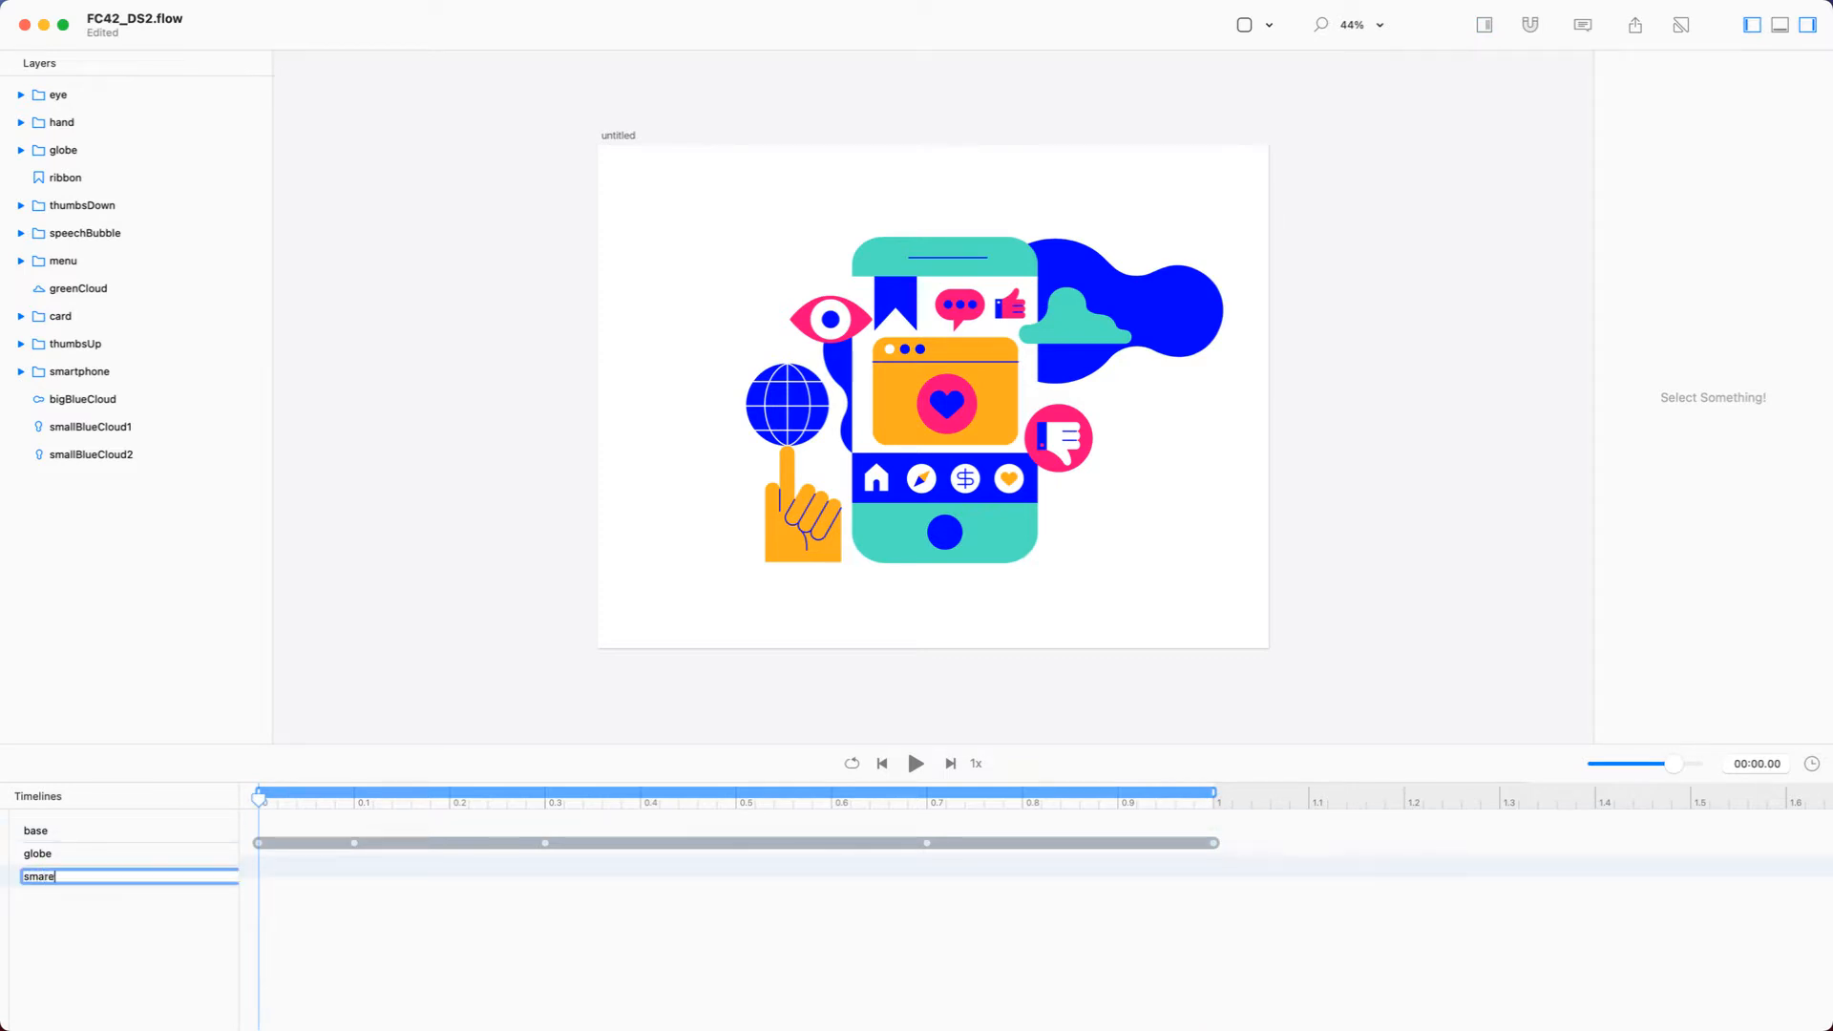
{"action": "type", "text": "rtphone"}
{"action": "key", "text": "Return"}
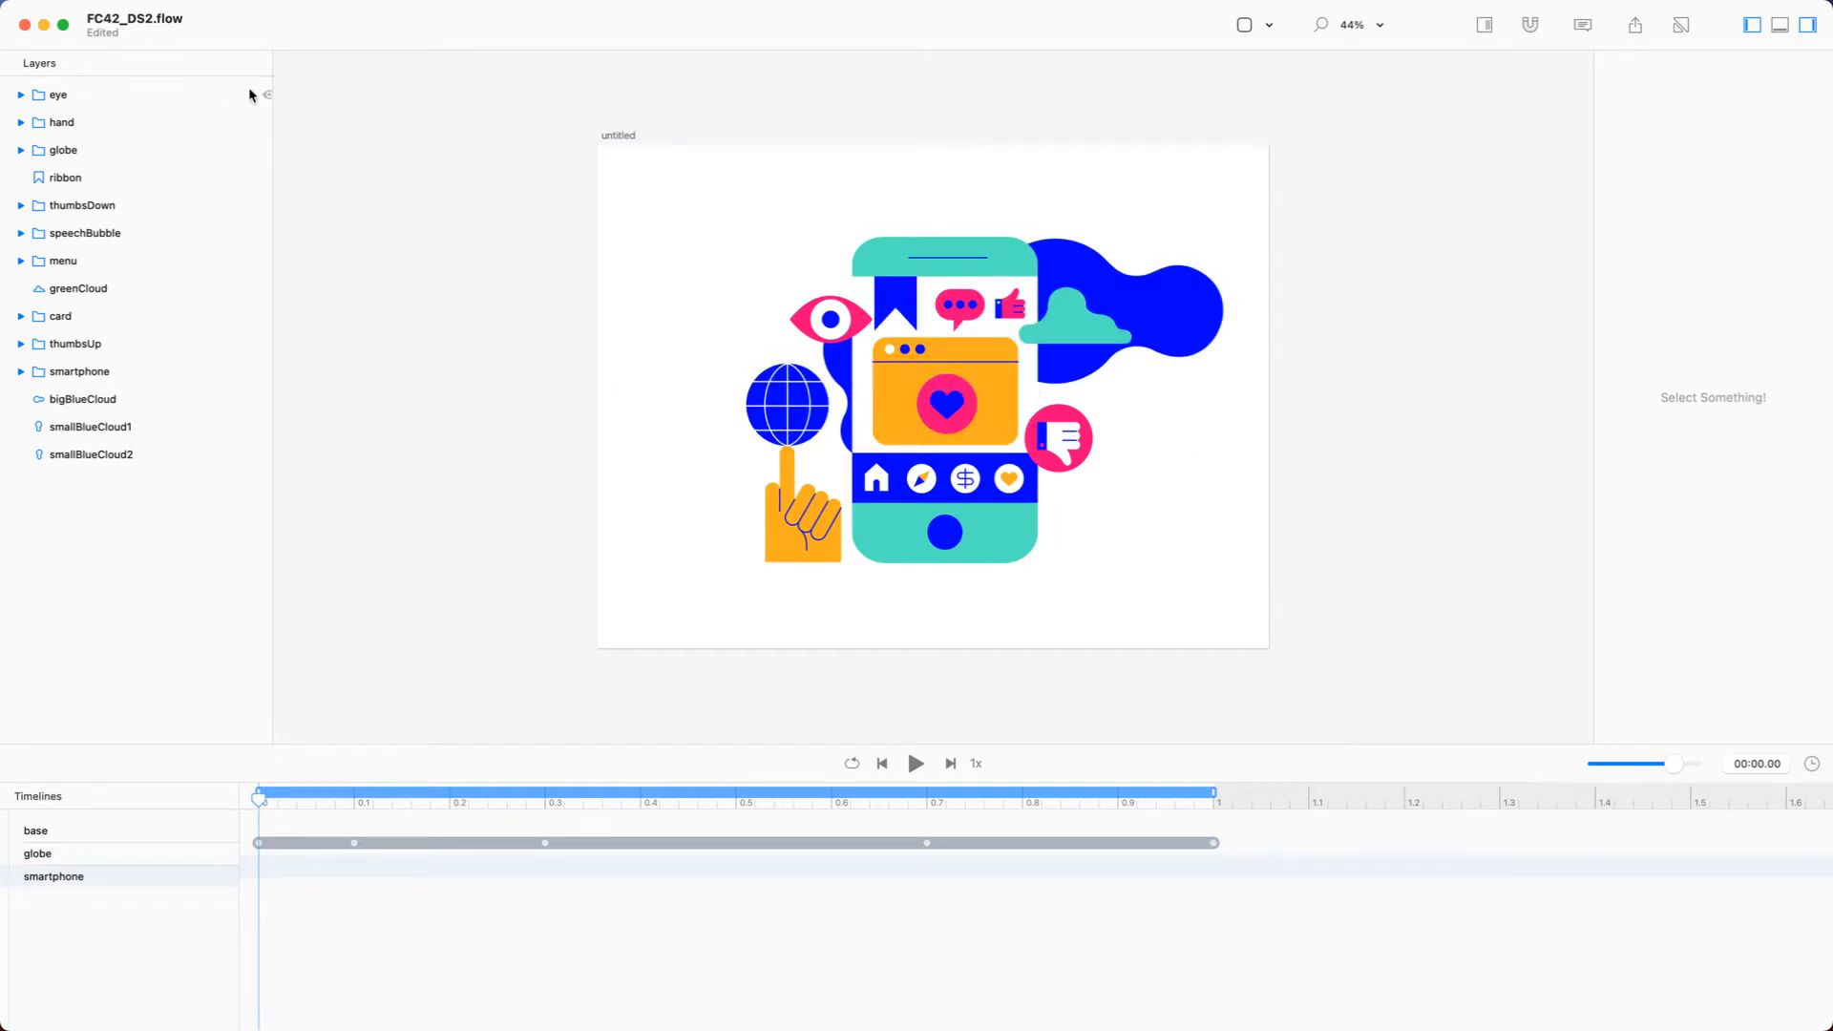
Hide every layer except smartphone, from the eye group down to smallBlueCloud2
{"action": "left_click", "coordinate": [267, 94]}
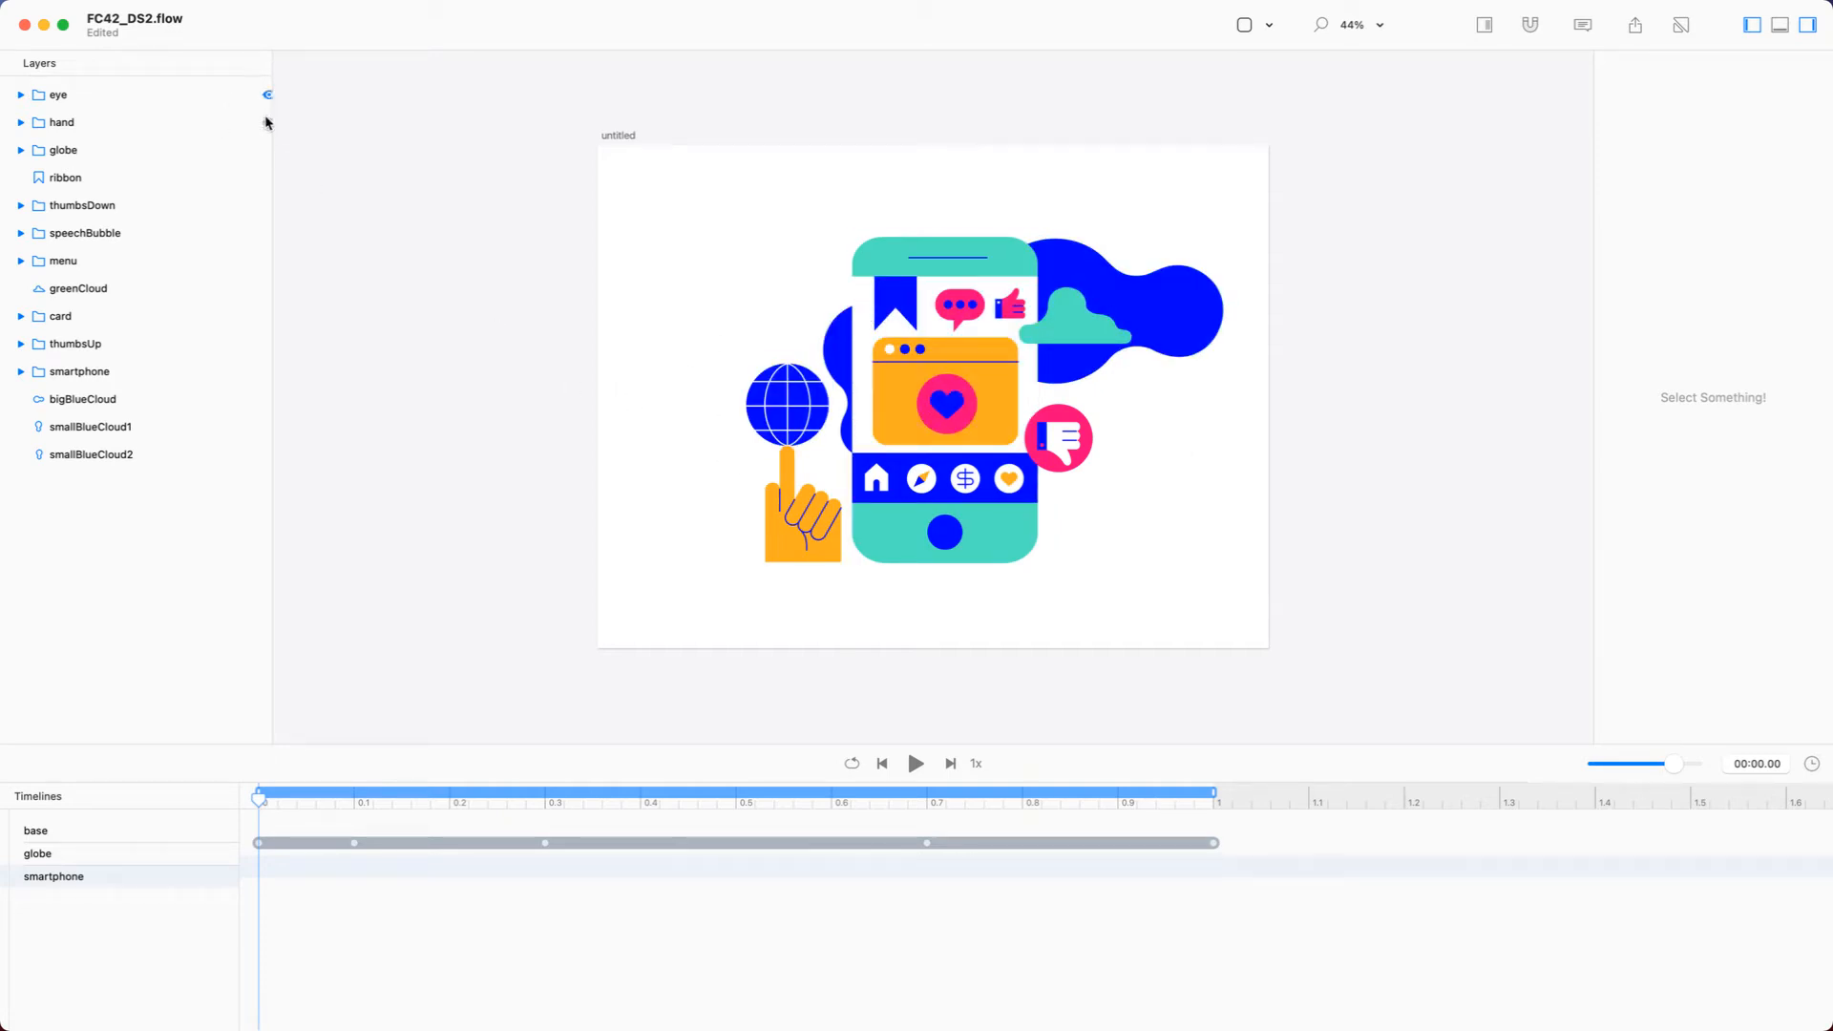
{"action": "left_click", "coordinate": [267, 122]}
{"action": "left_click", "coordinate": [267, 150]}
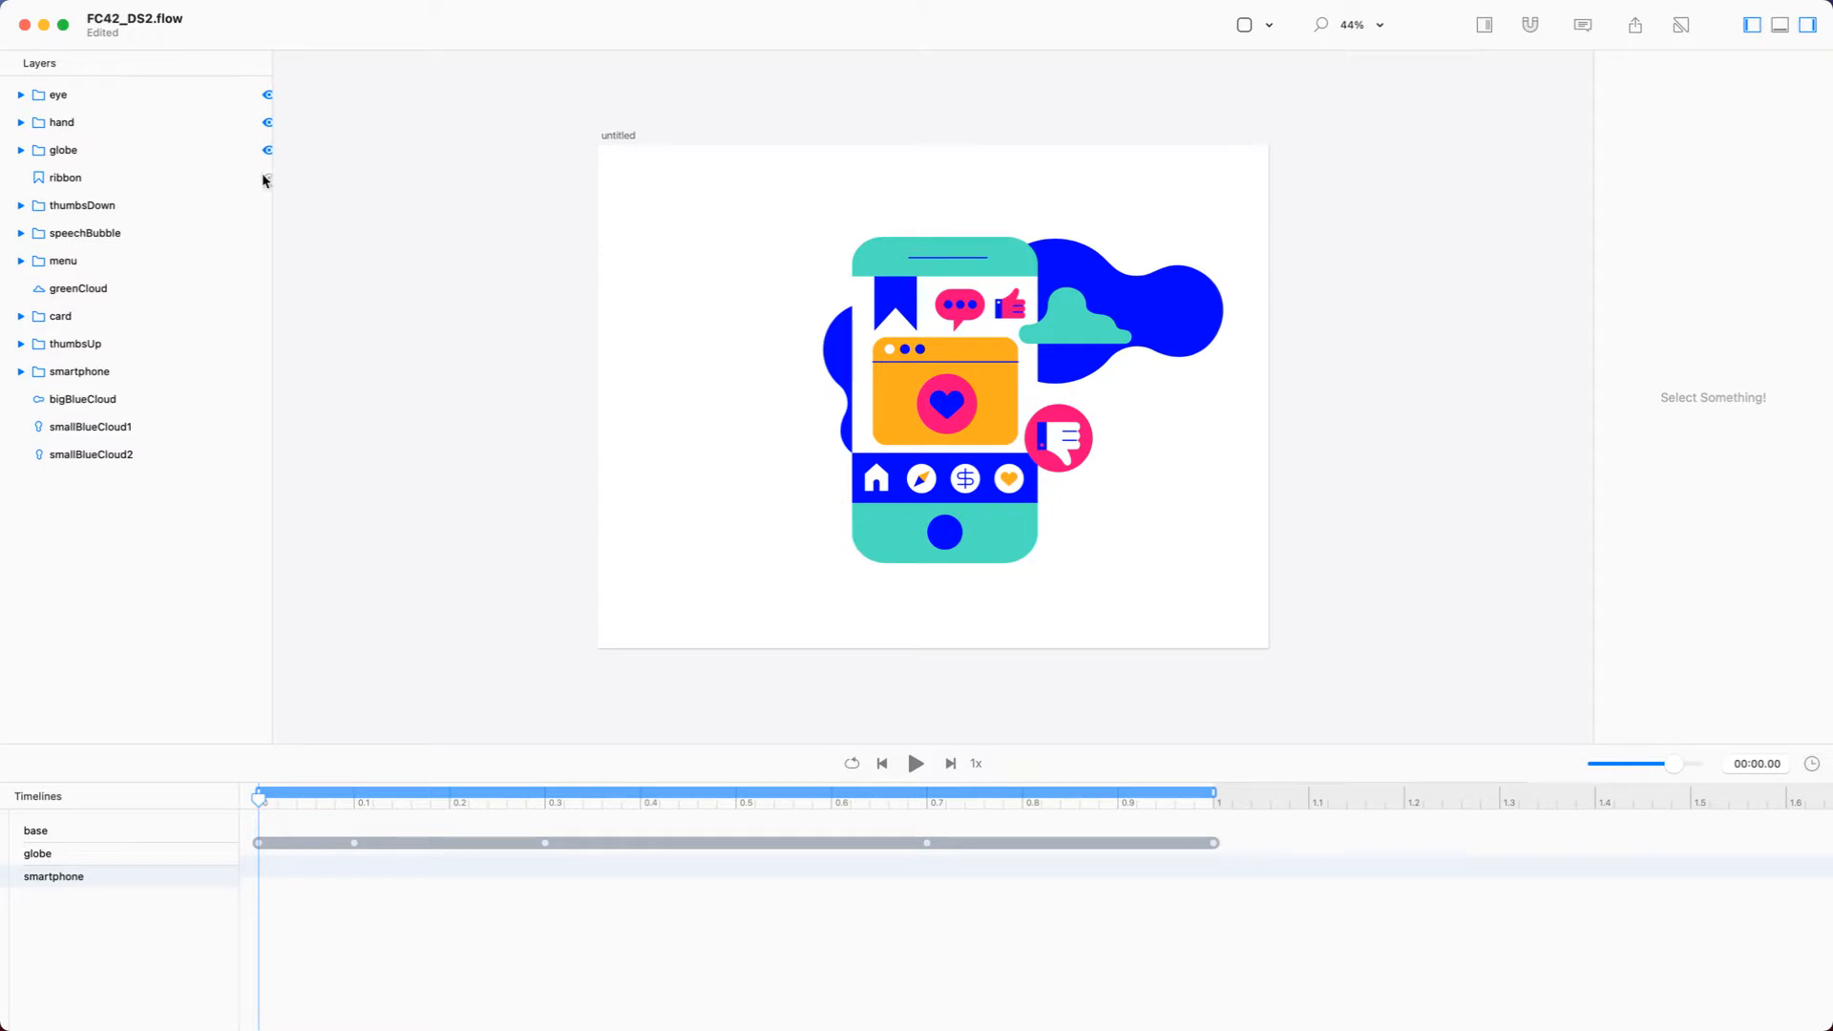
{"action": "left_click", "coordinate": [267, 178]}
{"action": "left_click", "coordinate": [267, 205]}
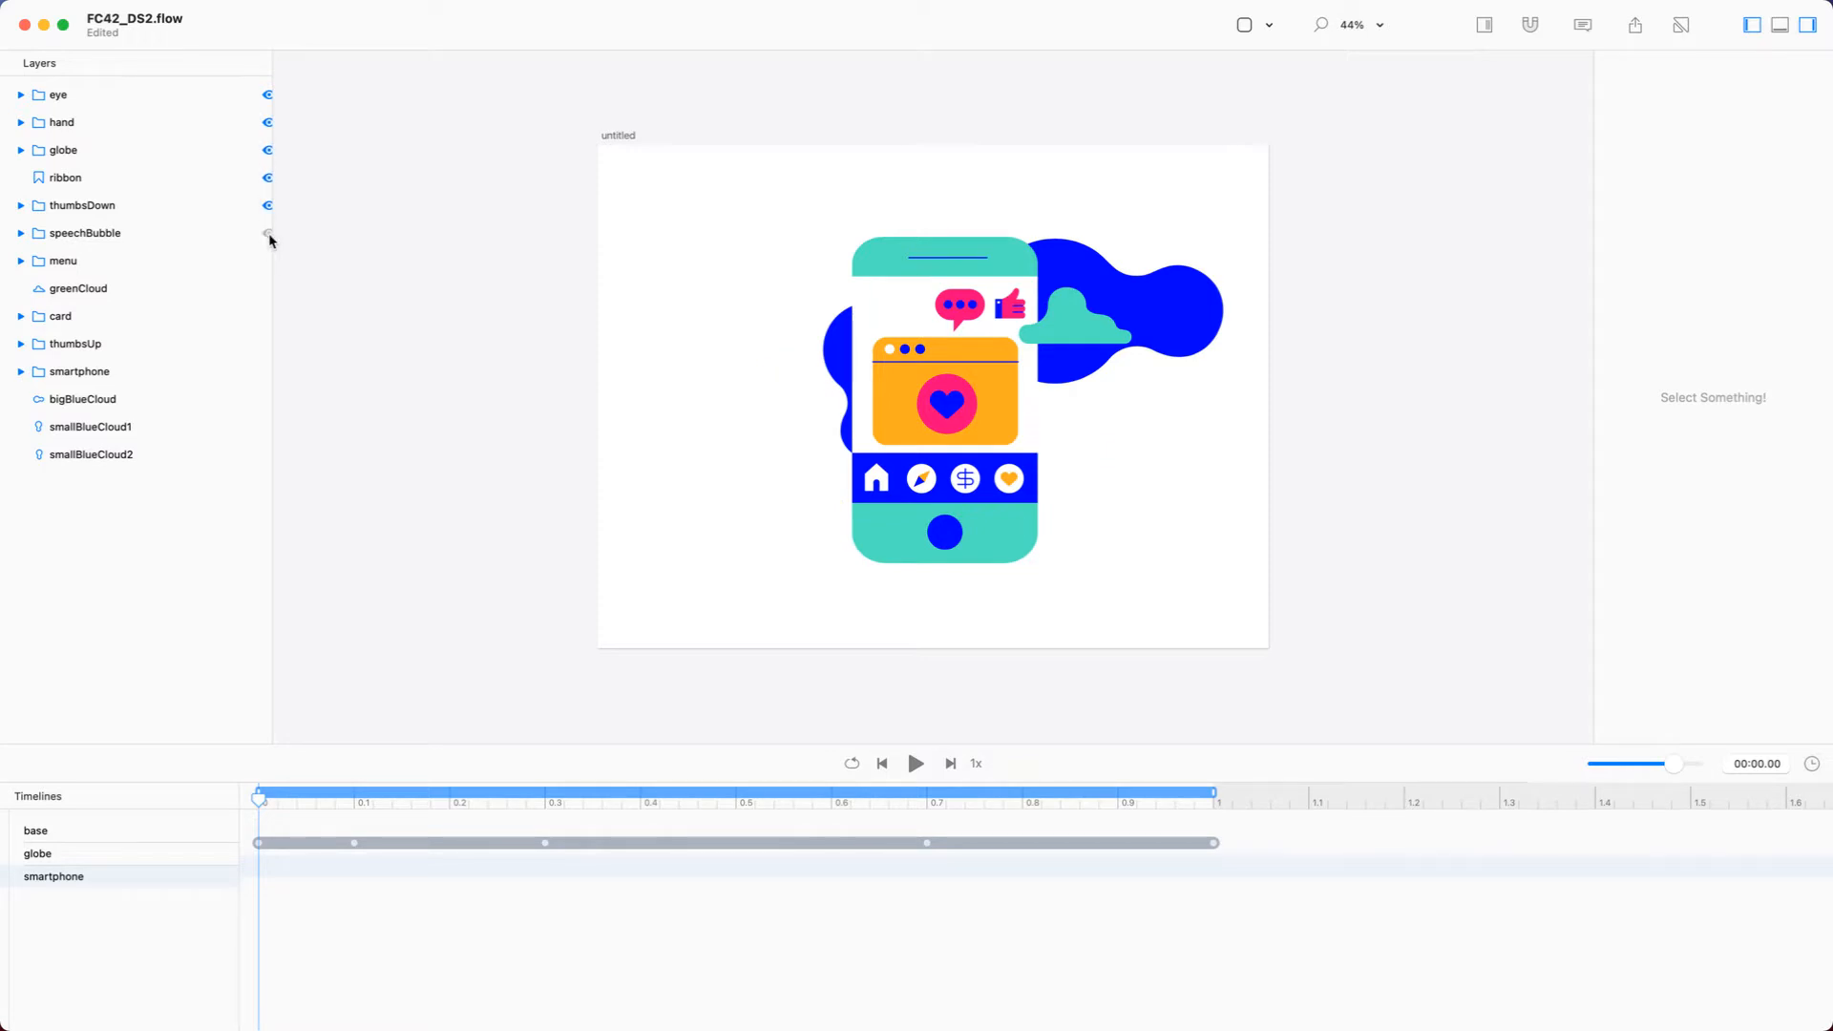
{"action": "left_click", "coordinate": [268, 233]}
{"action": "left_click", "coordinate": [268, 260]}
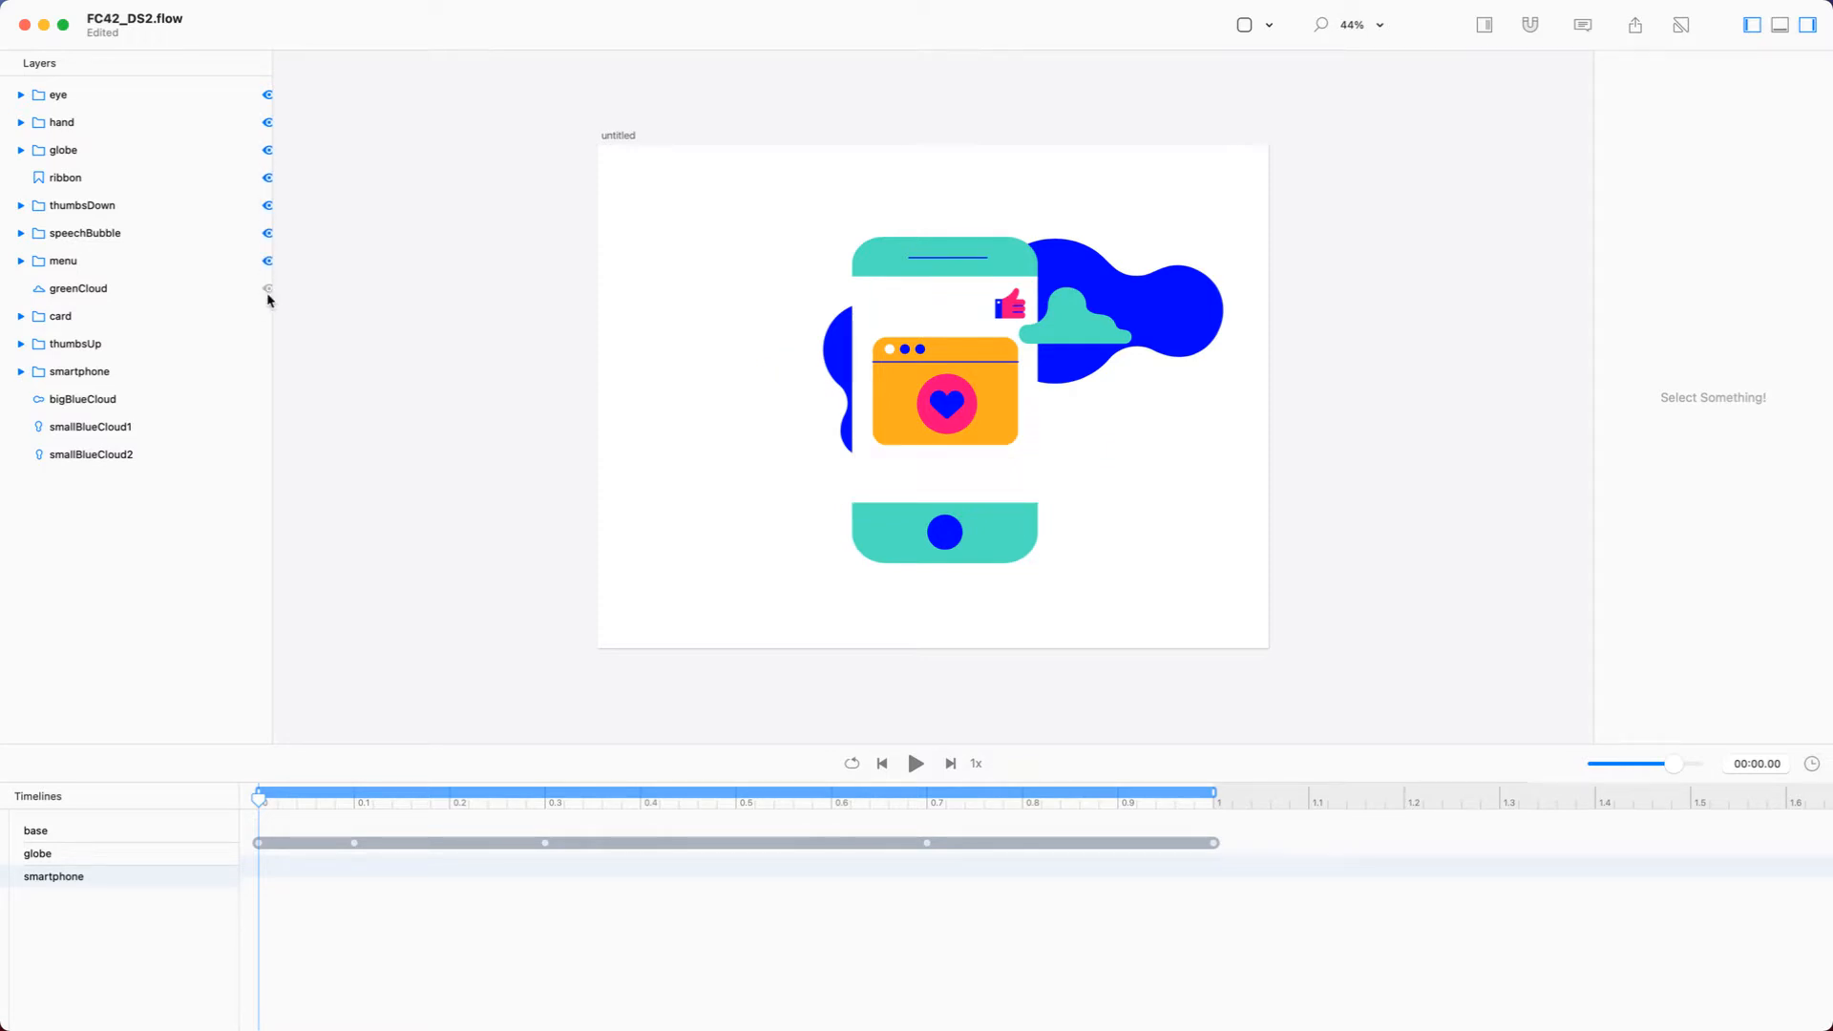
{"action": "left_click", "coordinate": [268, 290]}
{"action": "left_click", "coordinate": [267, 317]}
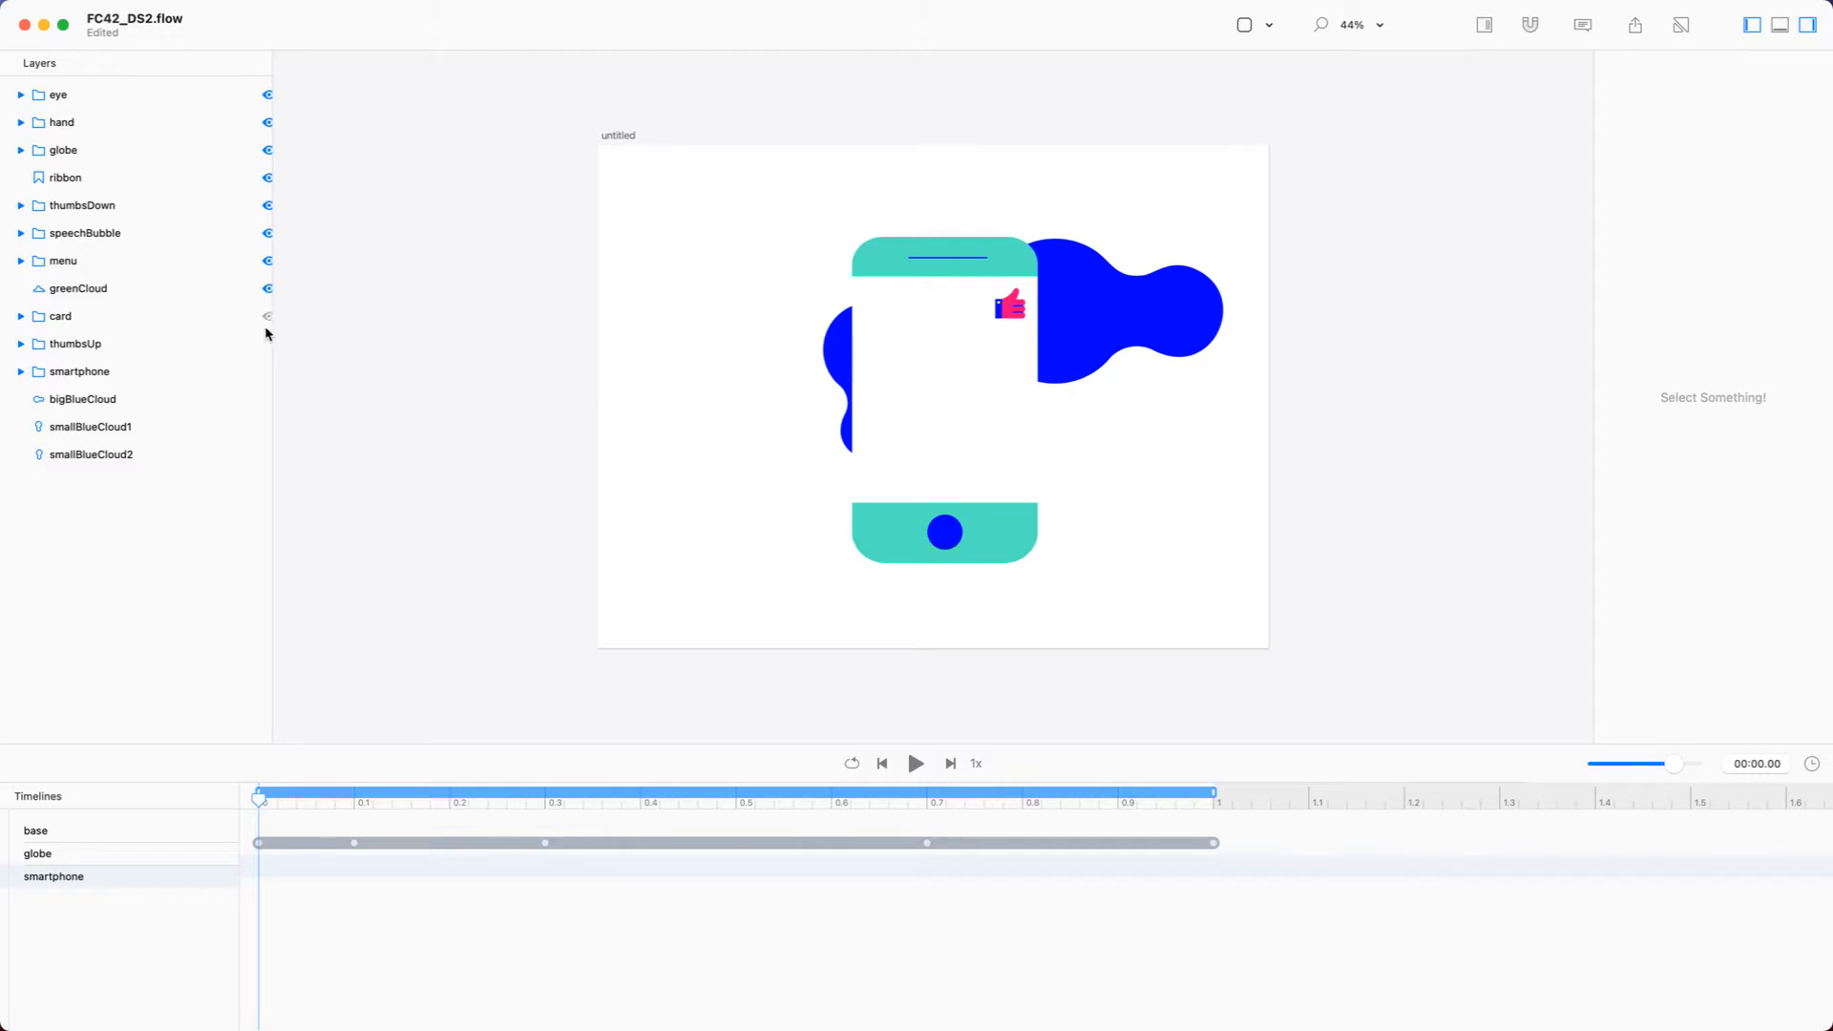
{"action": "left_click", "coordinate": [268, 344]}
{"action": "left_click", "coordinate": [267, 399]}
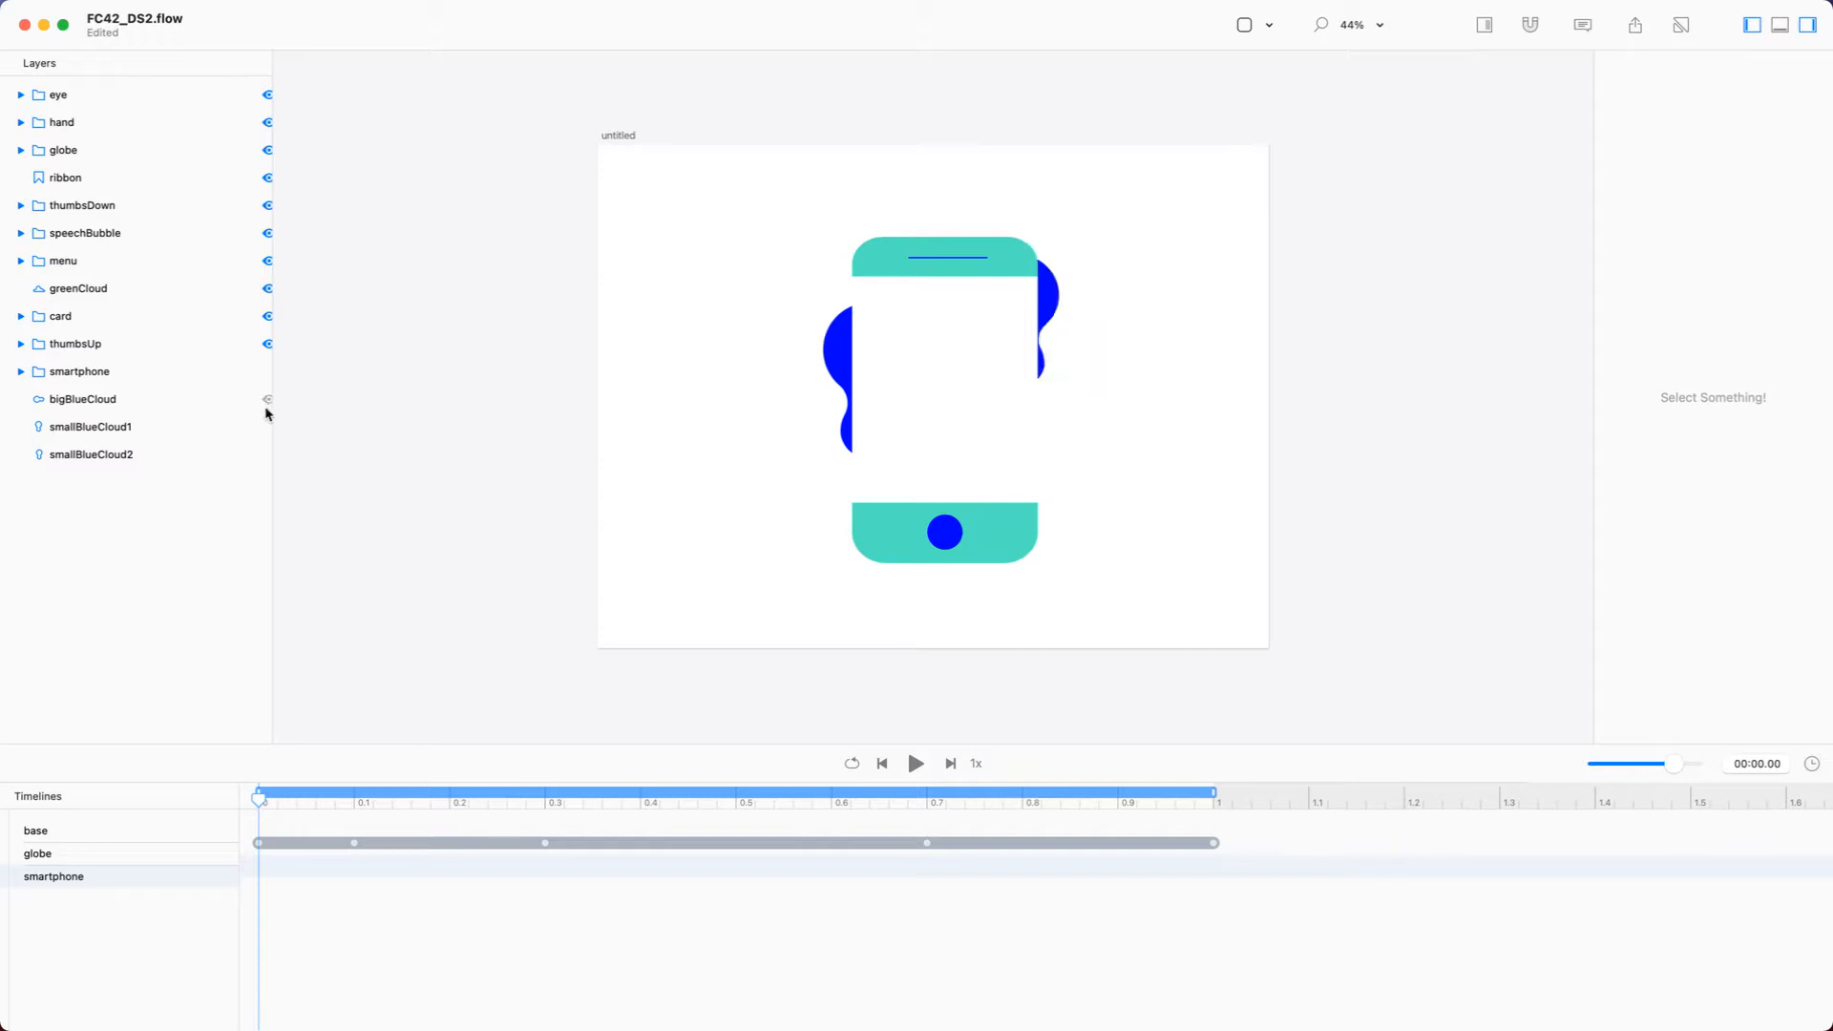
{"action": "left_click", "coordinate": [268, 427]}
{"action": "left_click", "coordinate": [267, 454]}
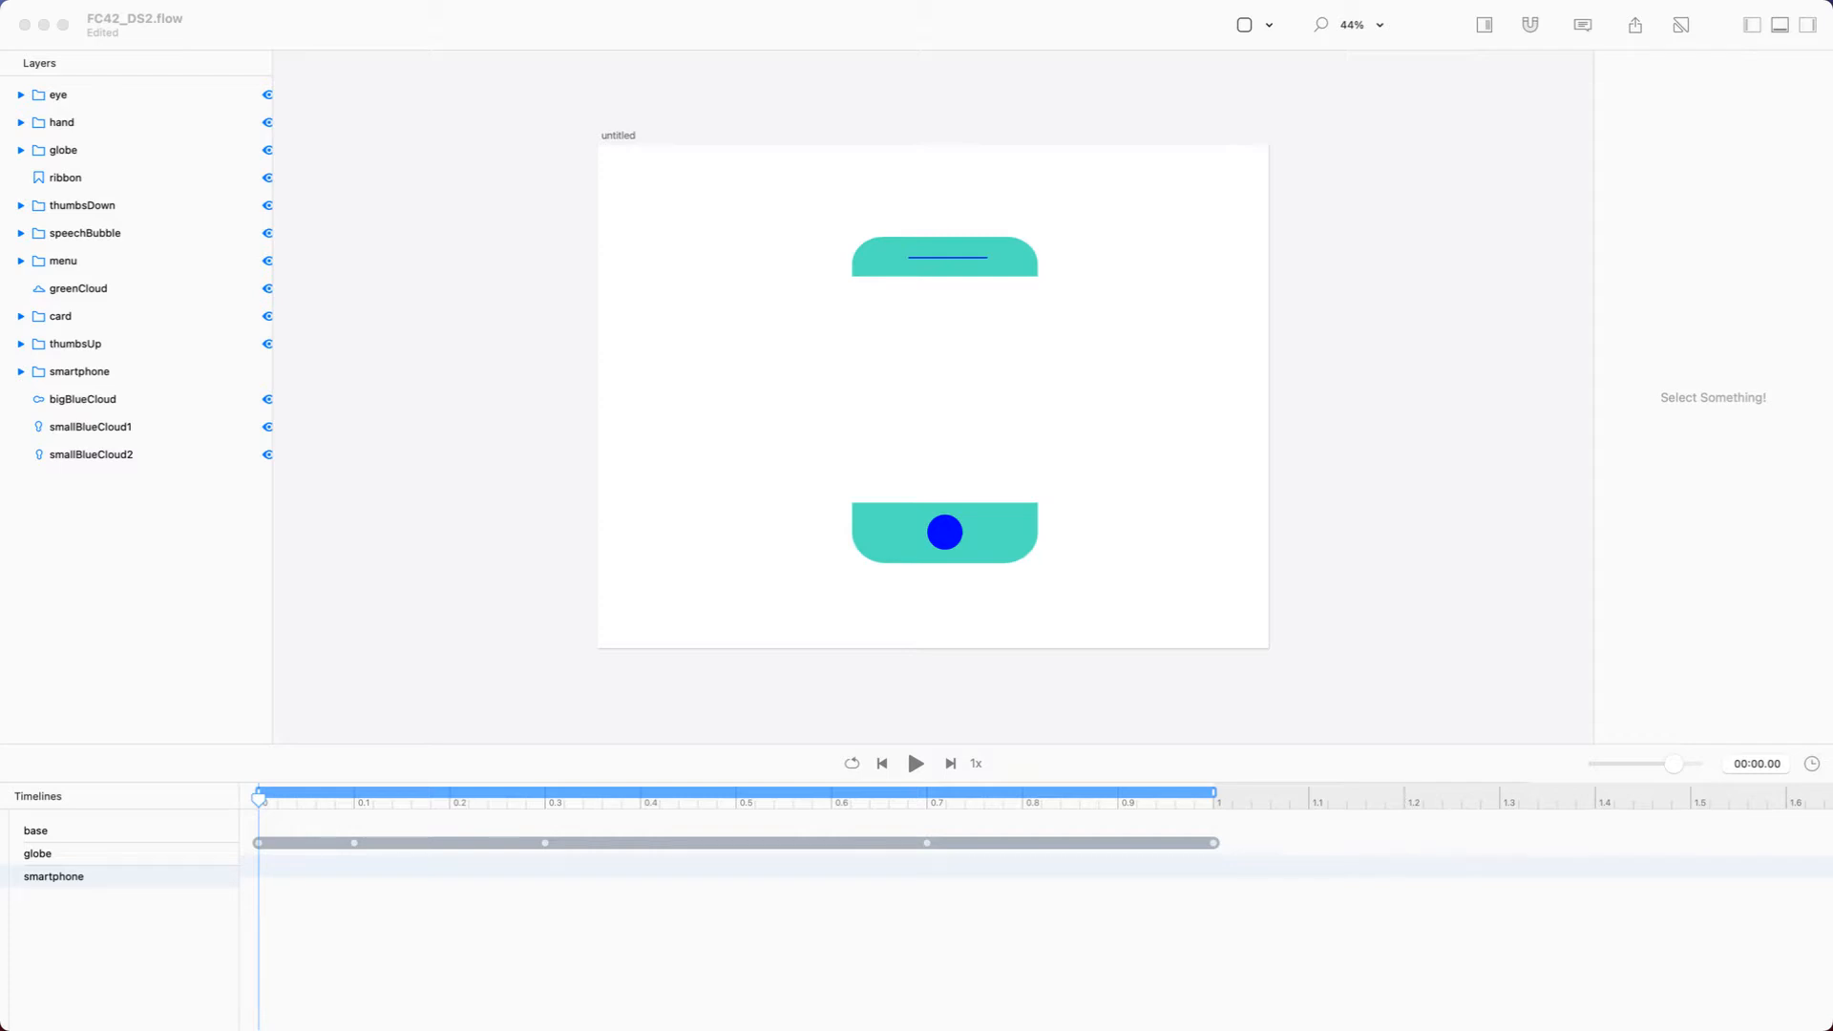
Show the menu layer again and group it with the smartphone layer
{"action": "left_click", "coordinate": [21, 371]}
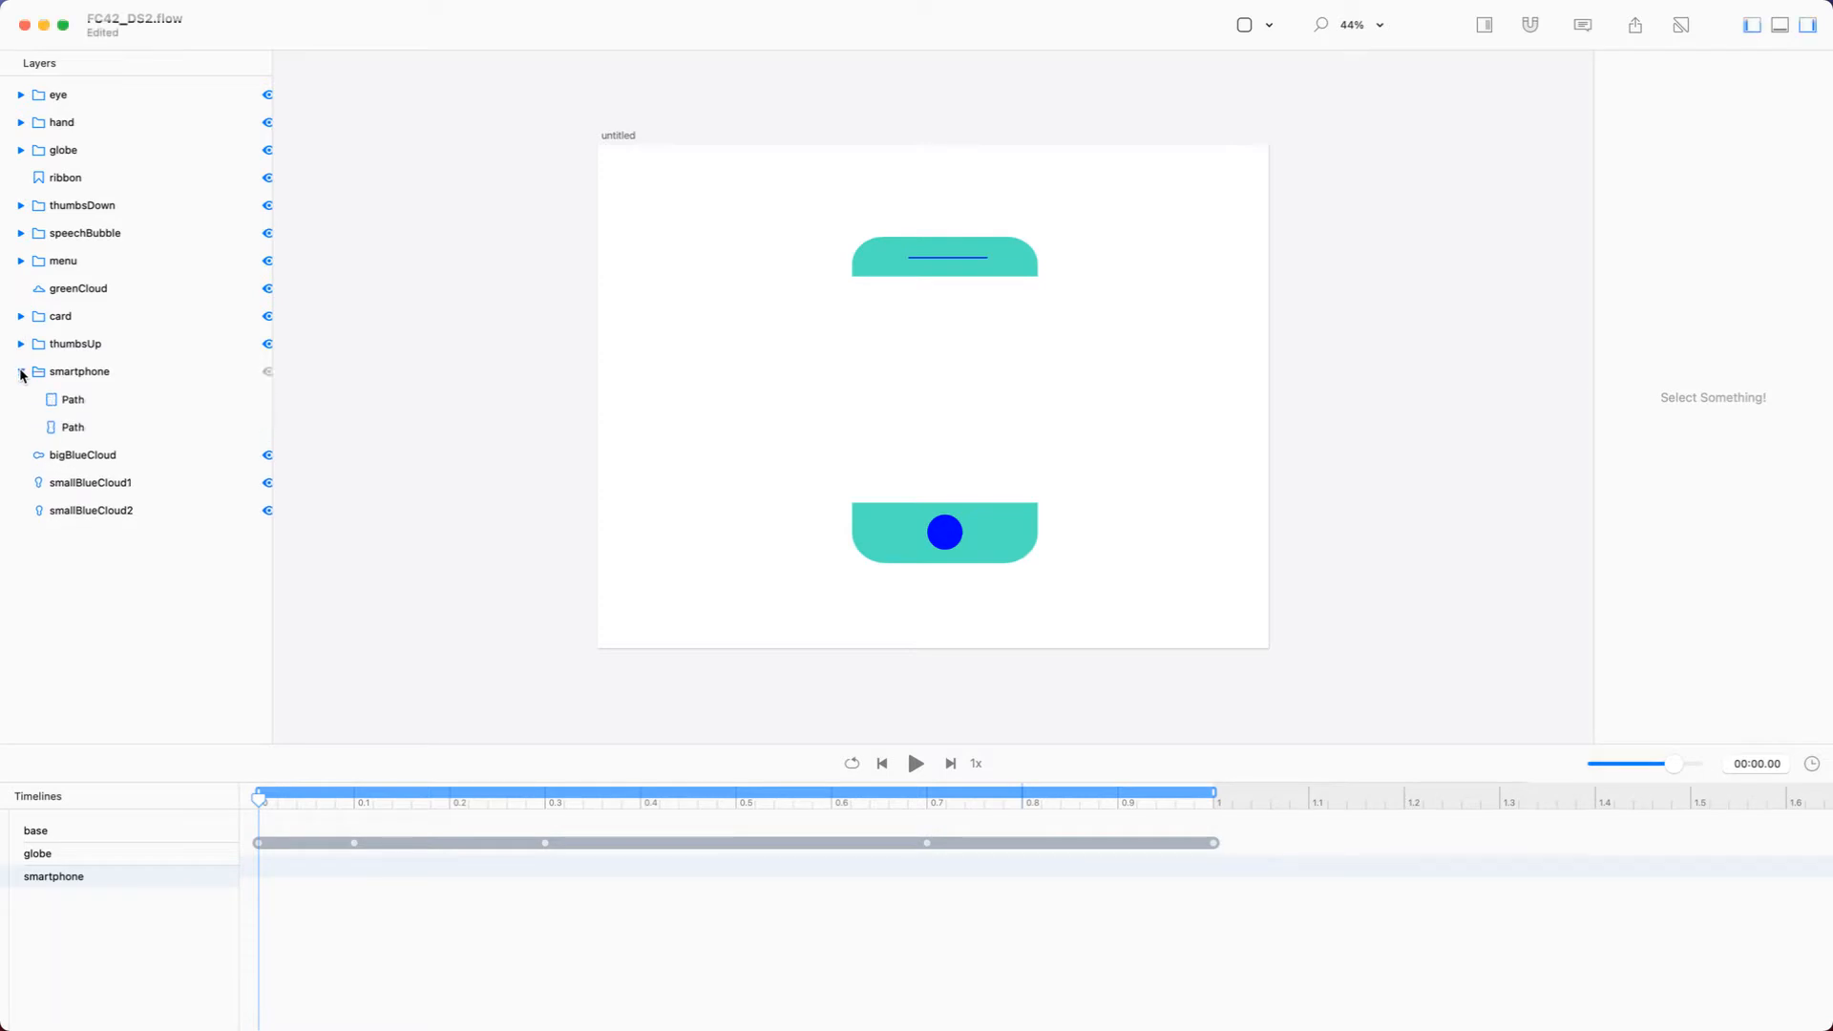
{"action": "left_click", "coordinate": [268, 261]}
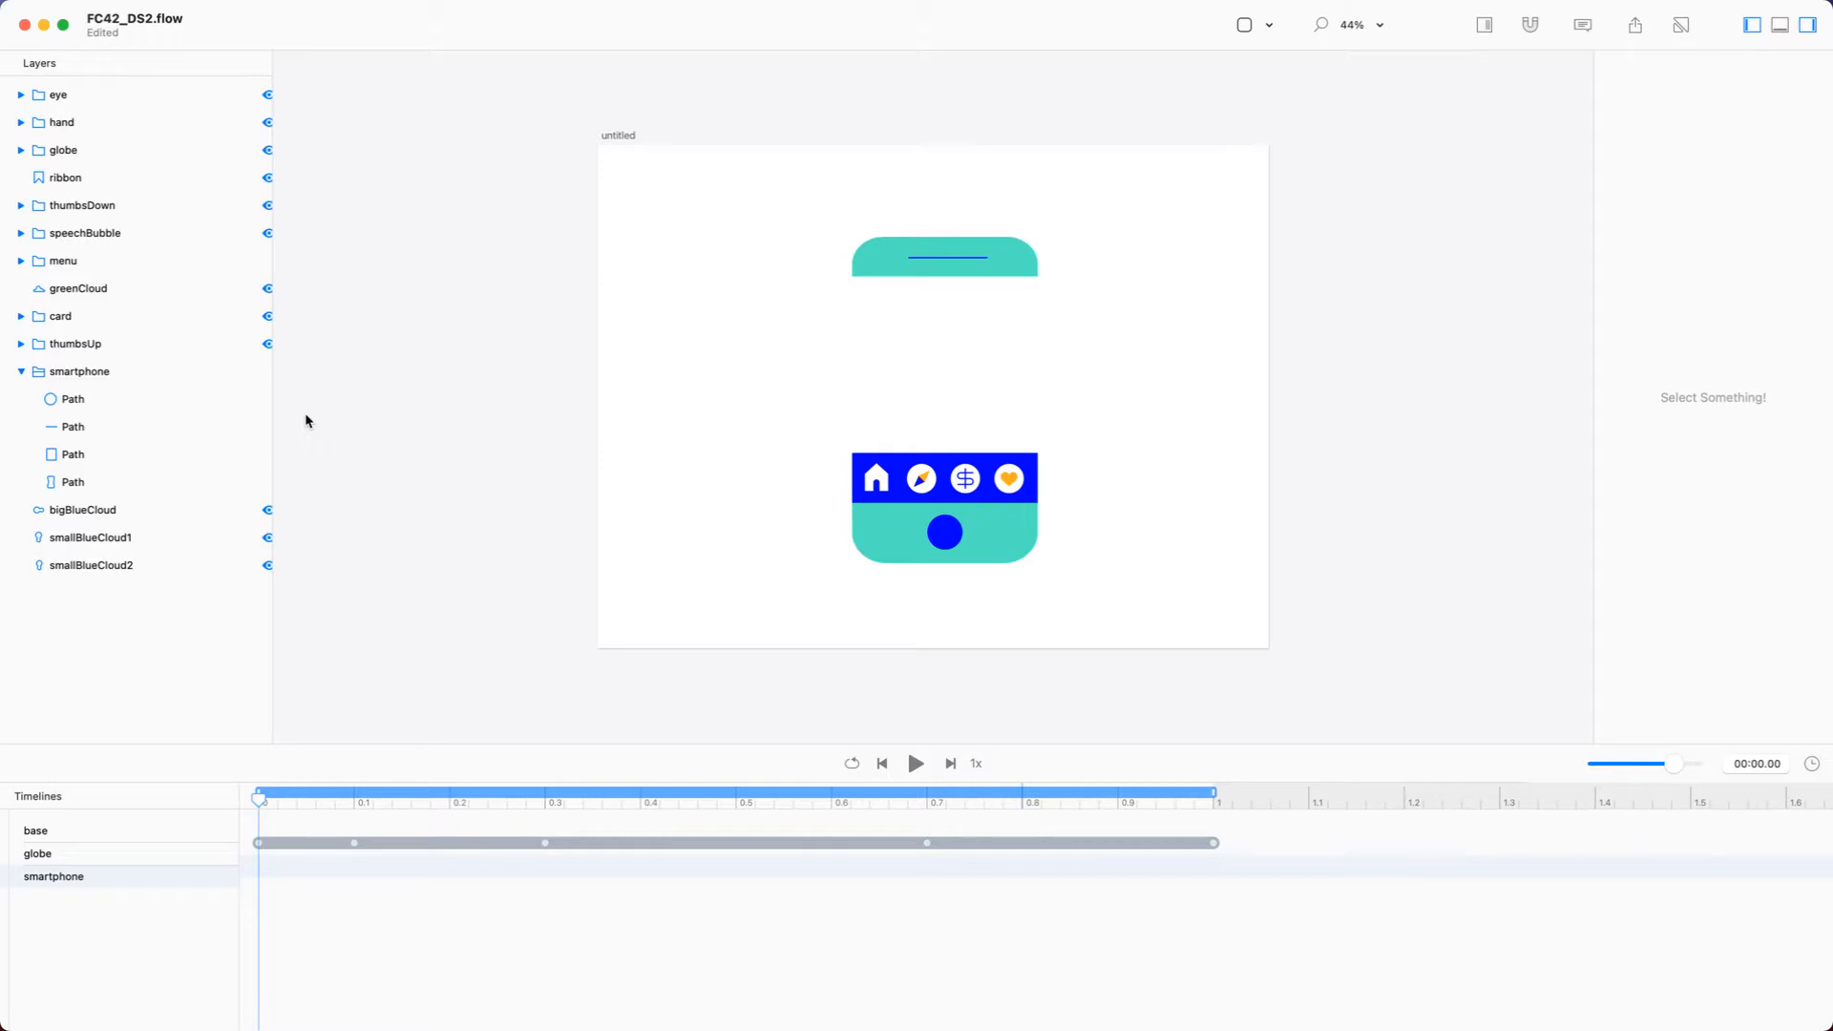
{"action": "left_click", "coordinate": [103, 375]}
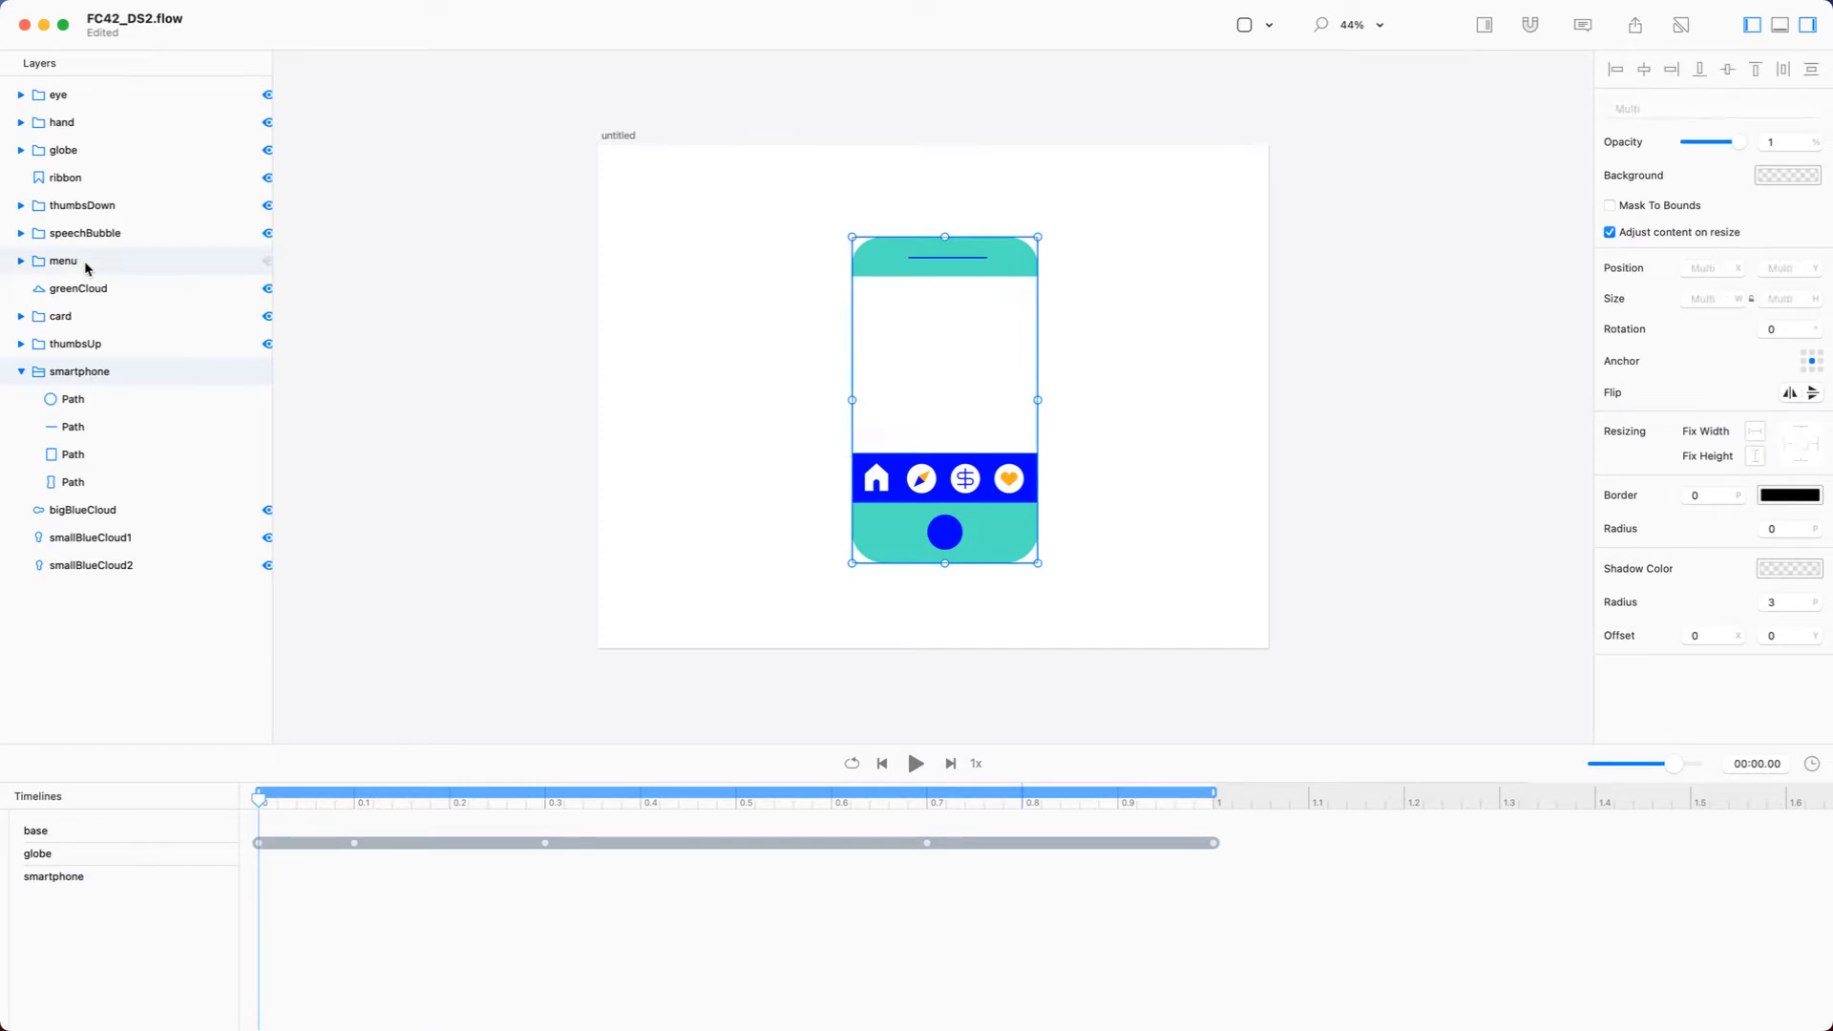
{"action": "right_click", "coordinate": [99, 264]}
{"action": "mouse_move", "coordinate": [123, 293]}
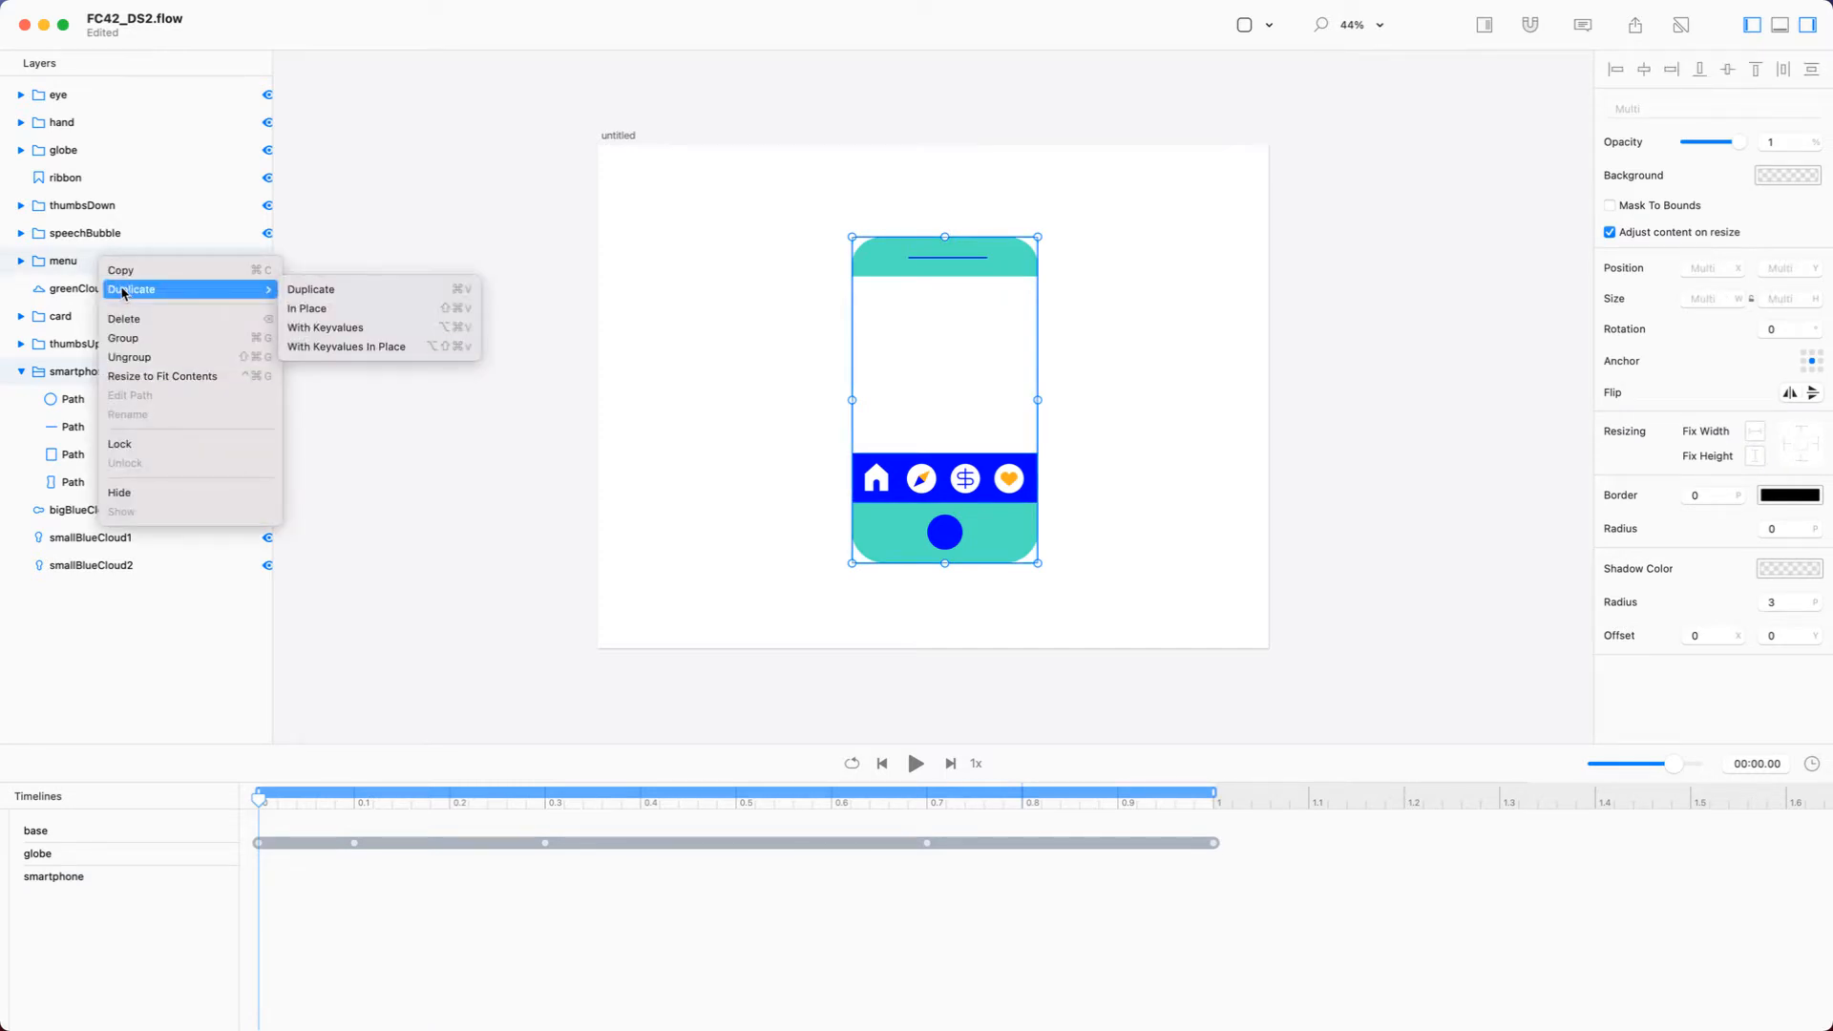
{"action": "left_click", "coordinate": [129, 338]}
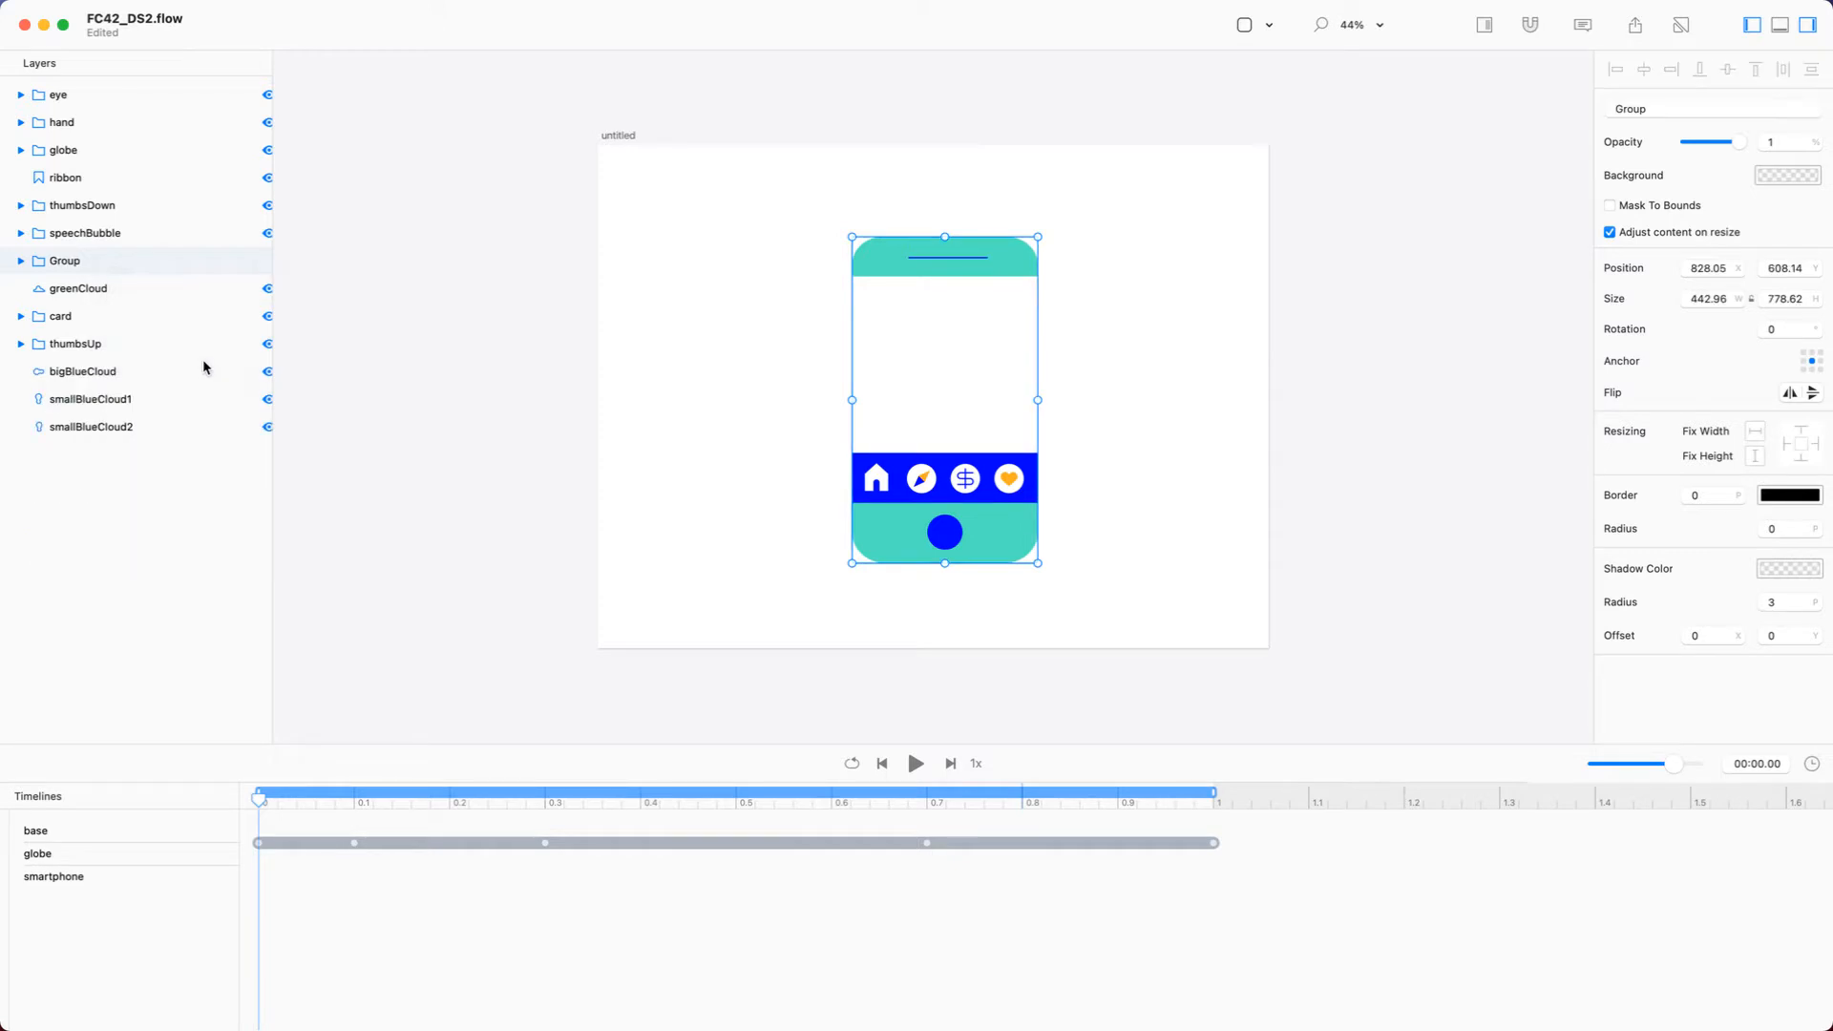
Rename the new group containing the phone and menu as smartphoneGroup
{"action": "double_click", "coordinate": [56, 260]}
{"action": "type", "text": "sm"}
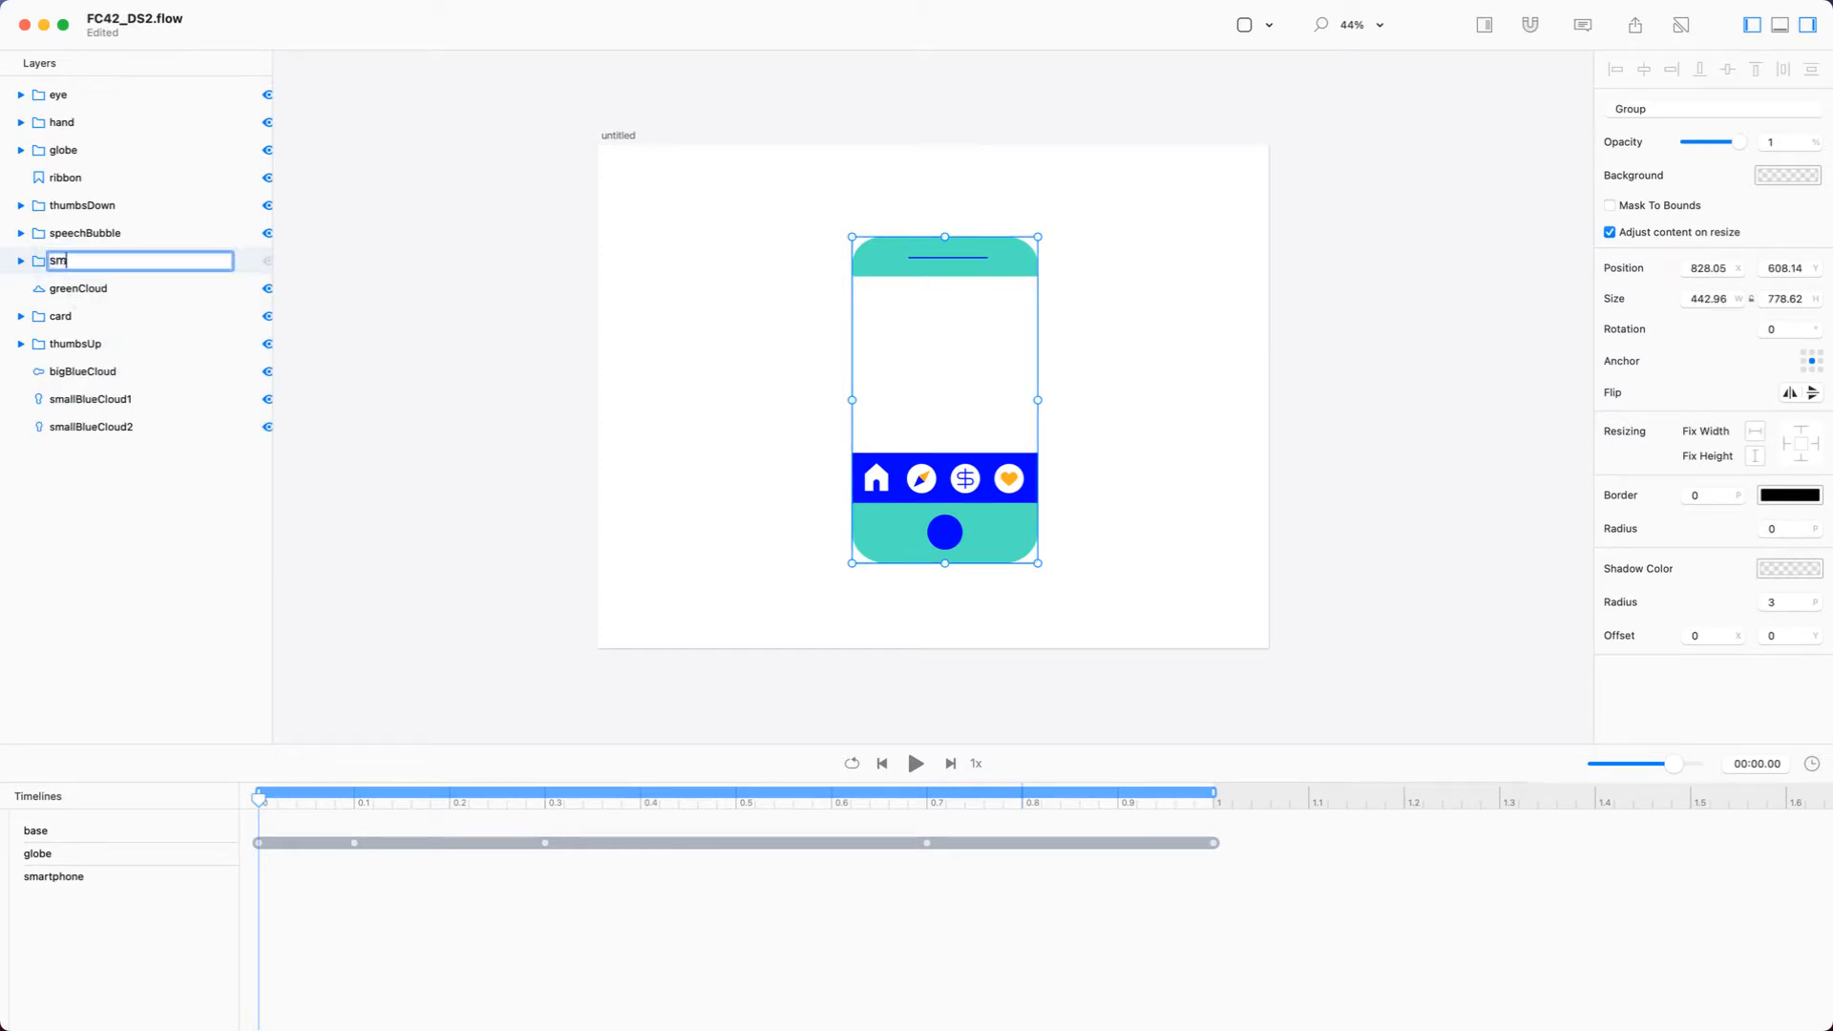
{"action": "type", "text": "prtphoneGroup"}
{"action": "key", "text": "Return"}
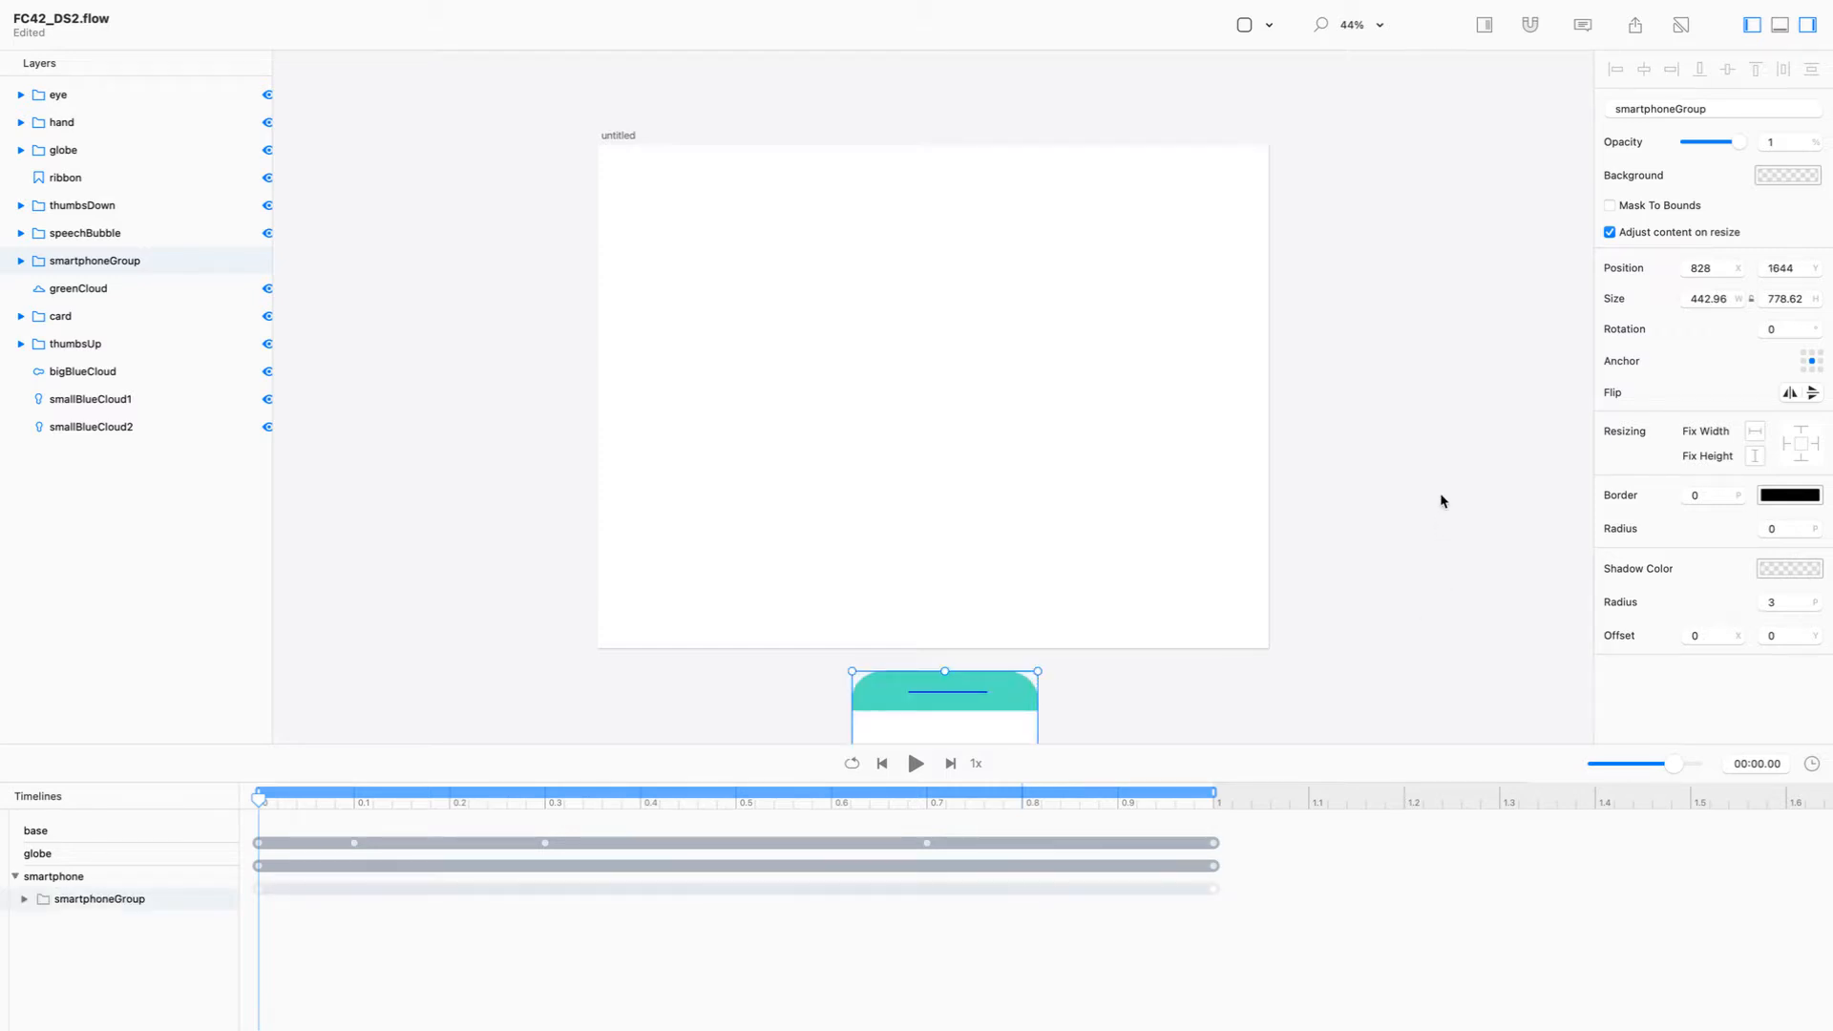
Preview the smartphone animation and move smartphoneGroup's ending X and Y keyframes to 0.4 seconds
{"action": "left_click", "coordinate": [1476, 426]}
{"action": "key", "text": "space"}
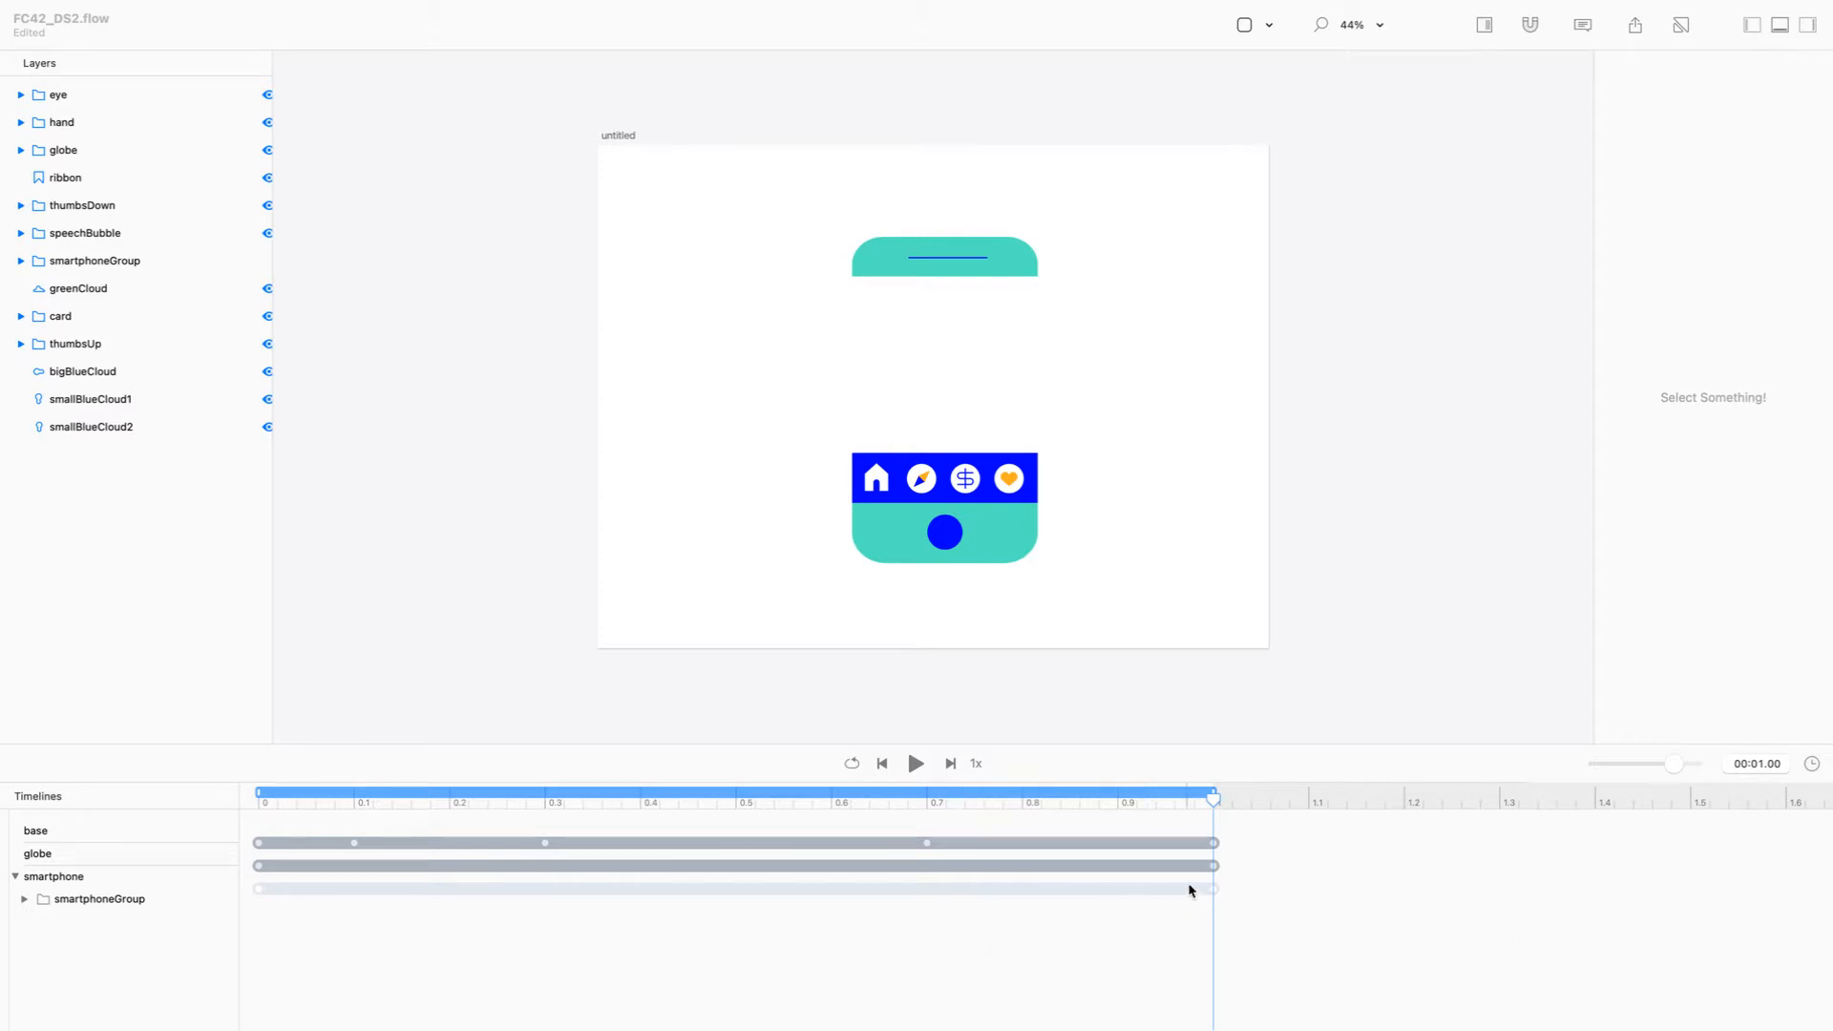
{"action": "left_click", "coordinate": [25, 899]}
{"action": "left_click_drag", "start_coordinate": [1245, 889], "coordinate": [640, 910]}
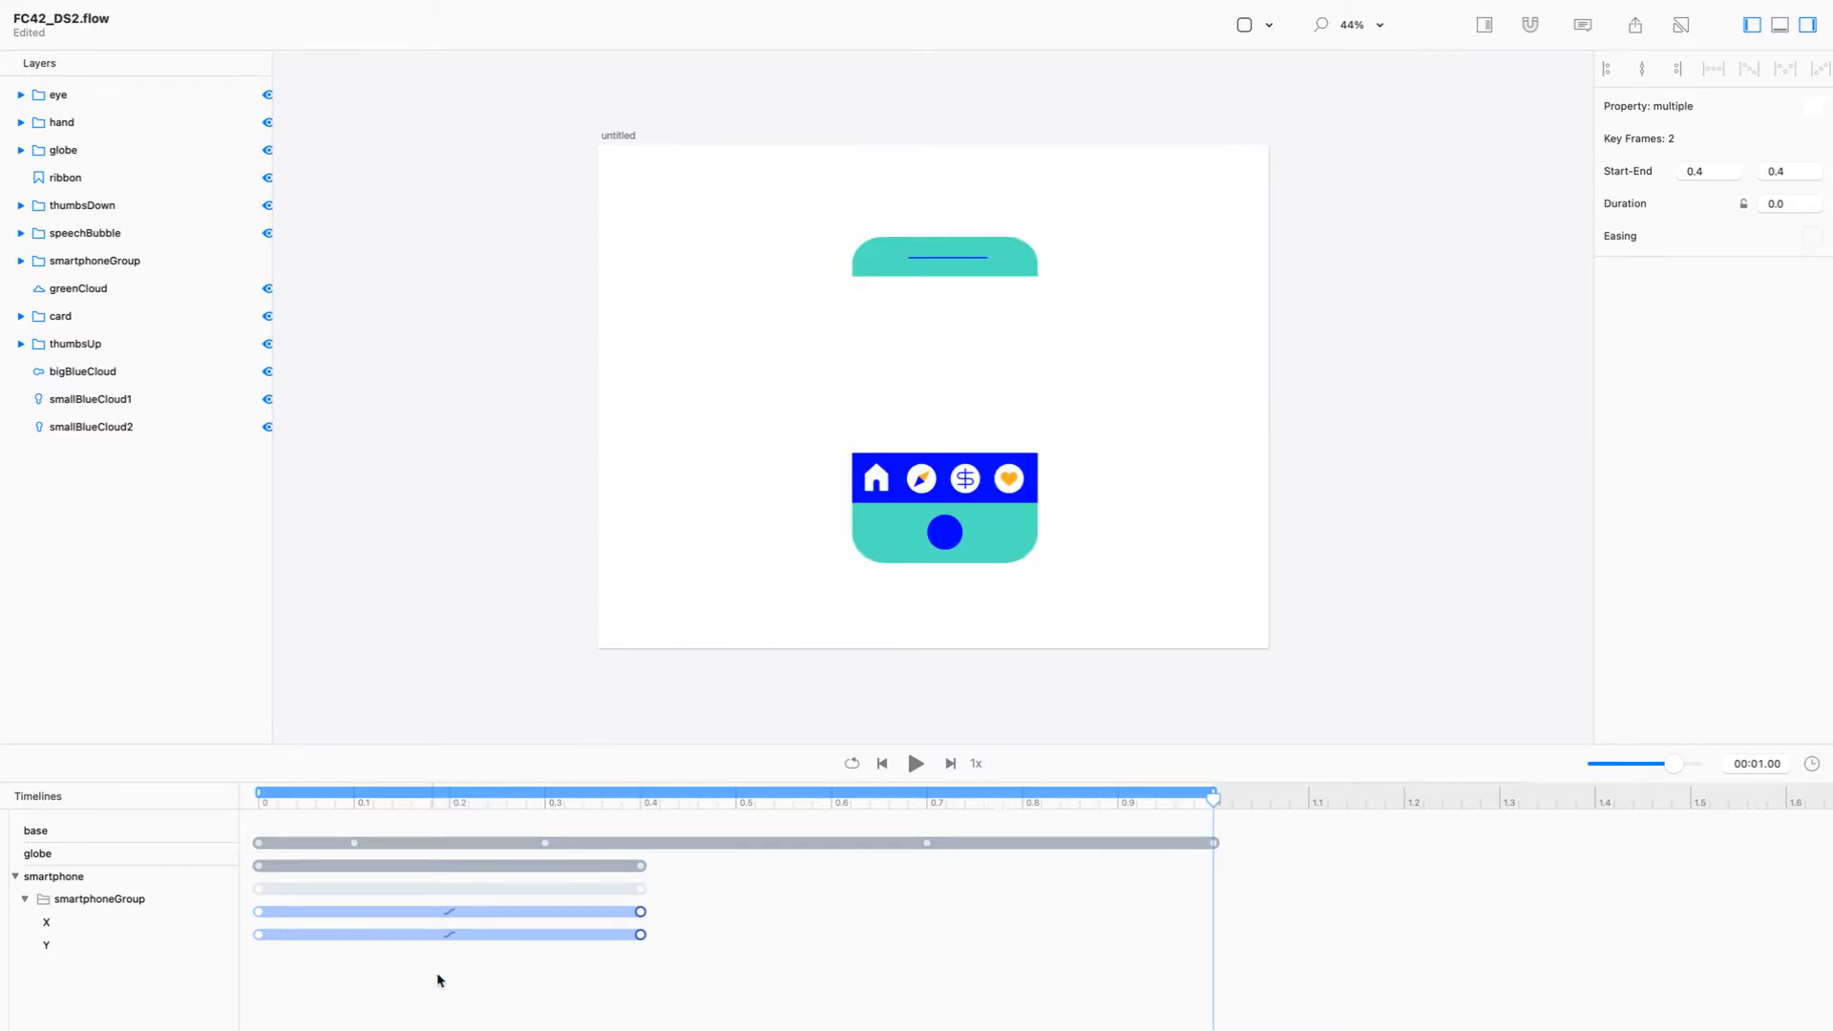
{"action": "left_click", "coordinate": [668, 933]}
Delete smartphoneGroup's X position keyframes, keeping only the Y animation, and play the result
{"action": "left_click", "coordinate": [641, 912]}
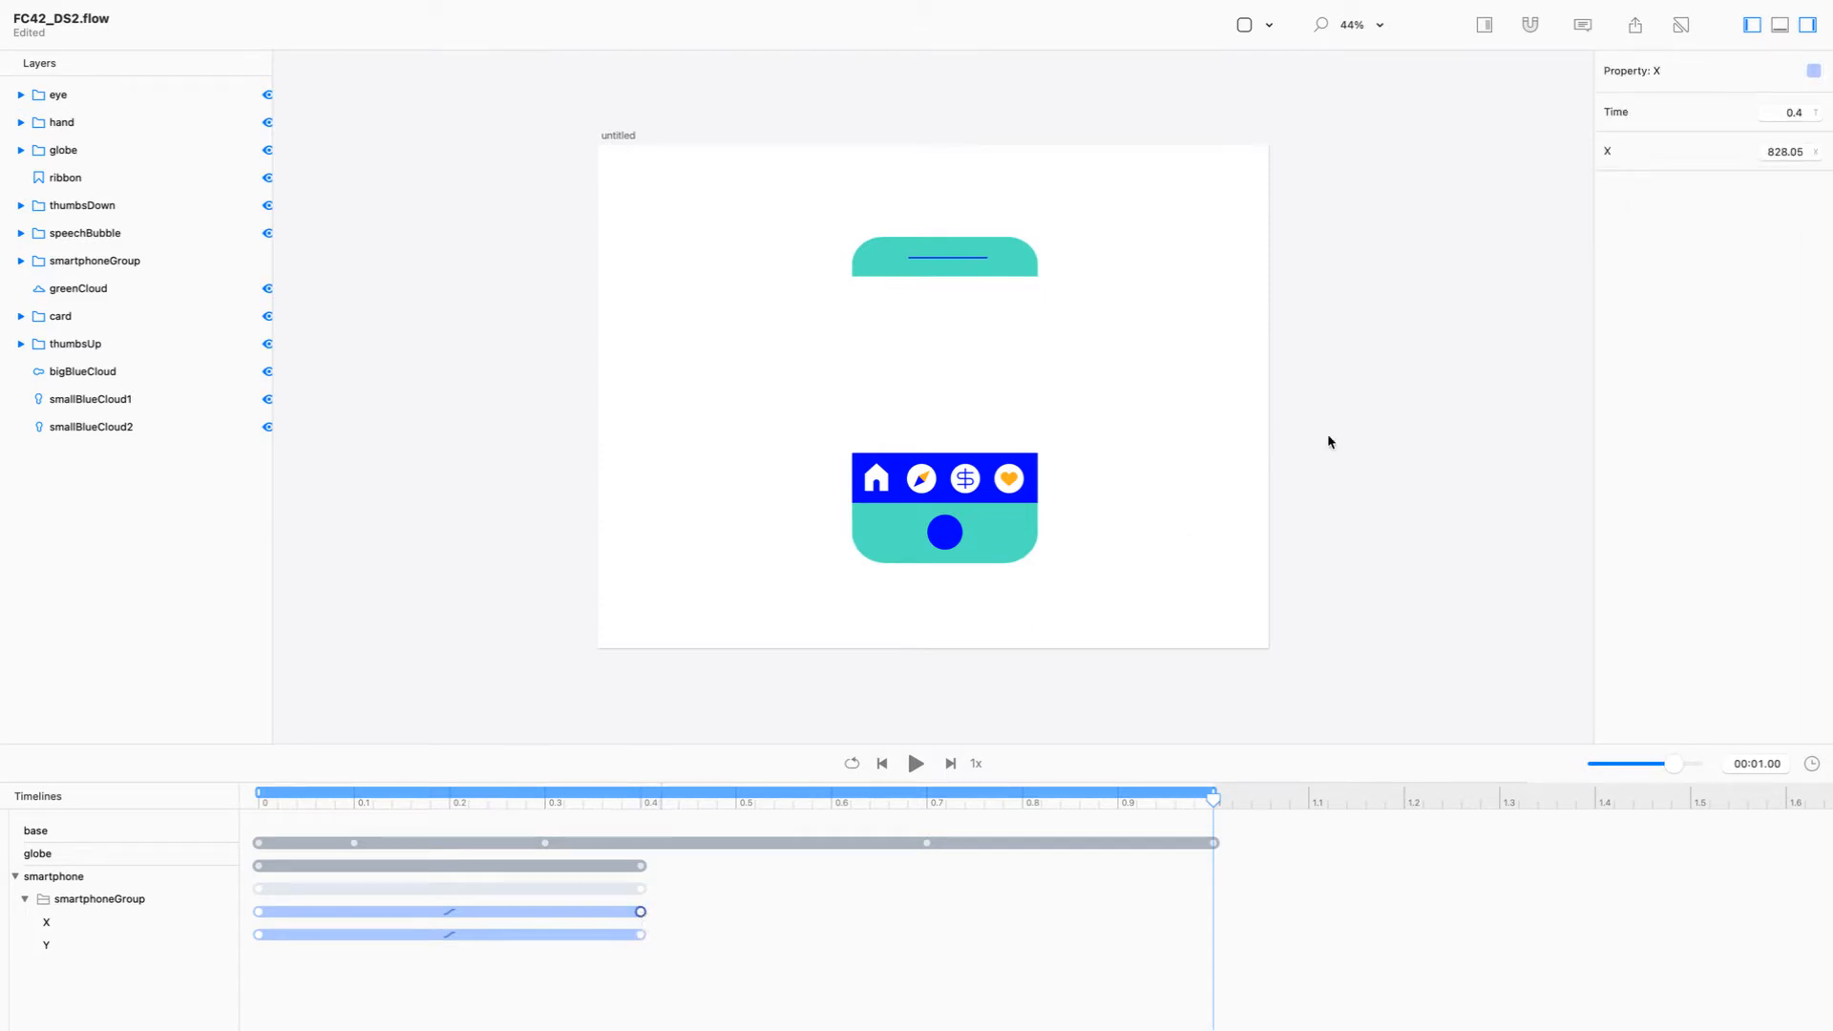
{"action": "left_click", "coordinate": [1781, 153]}
{"action": "left_click", "coordinate": [259, 912]}
{"action": "key", "text": "BackSpace"}
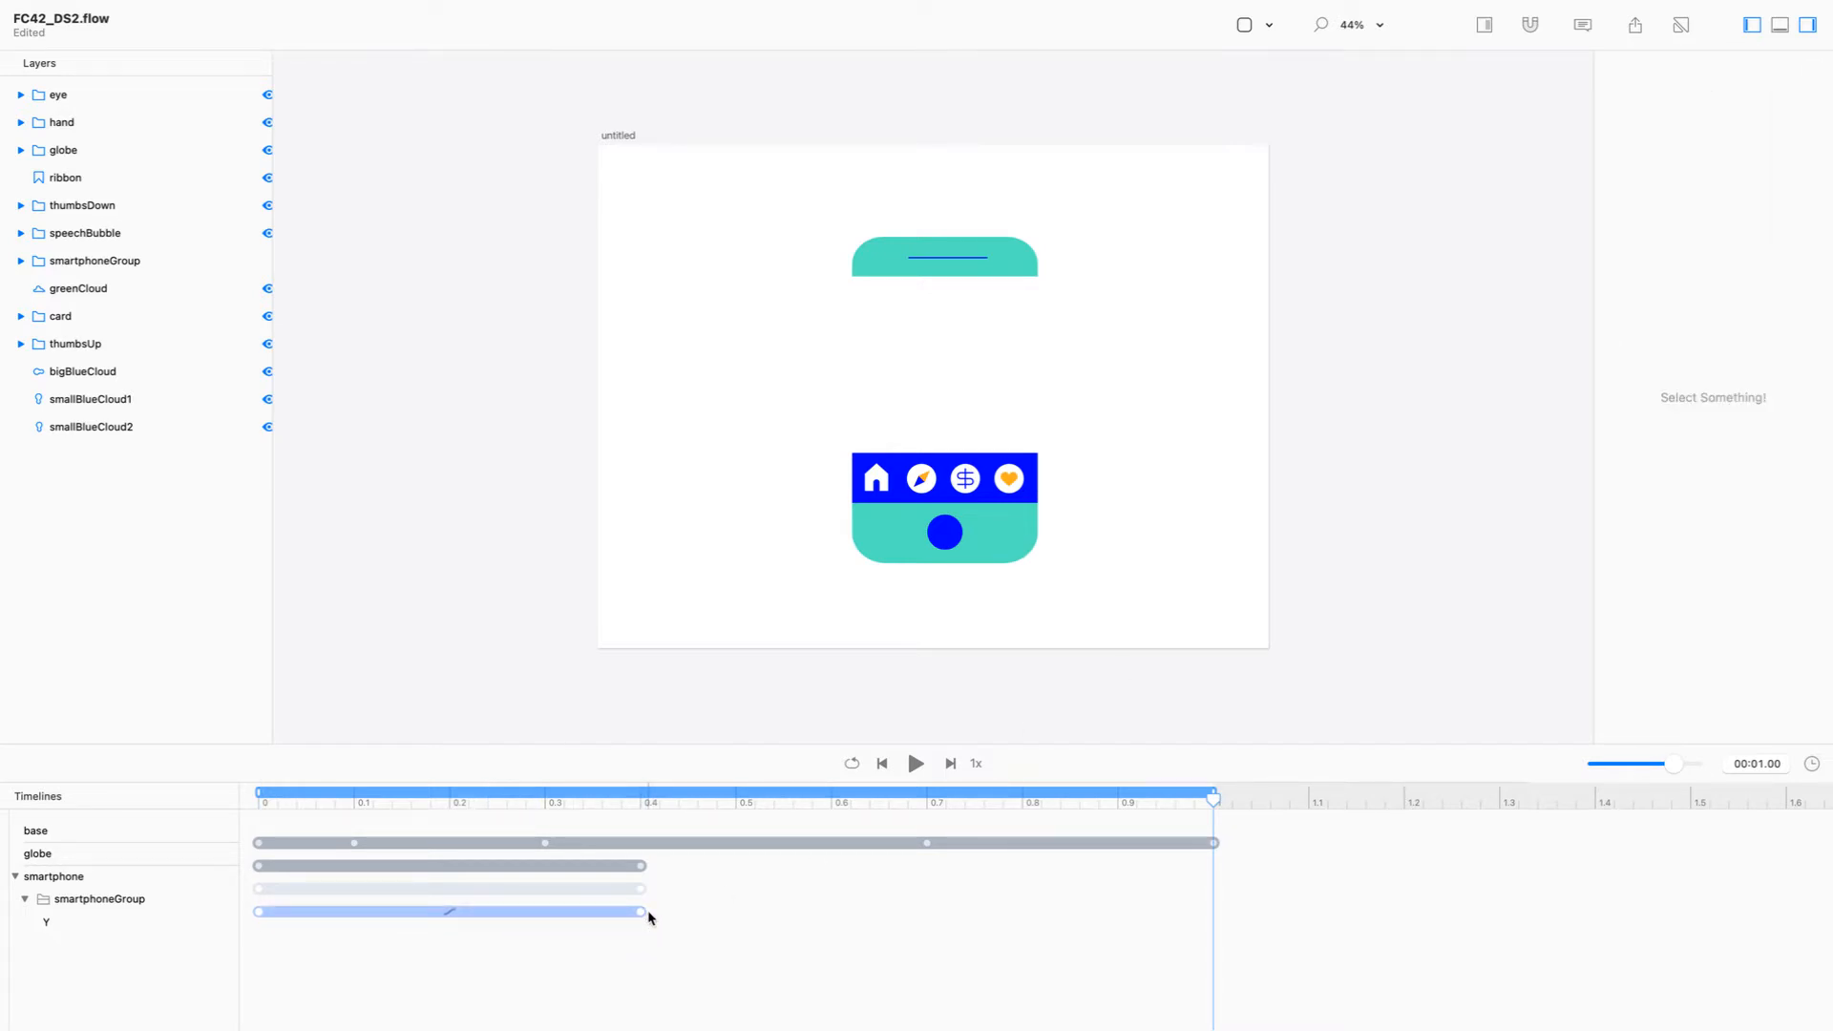
{"action": "key", "text": "space"}
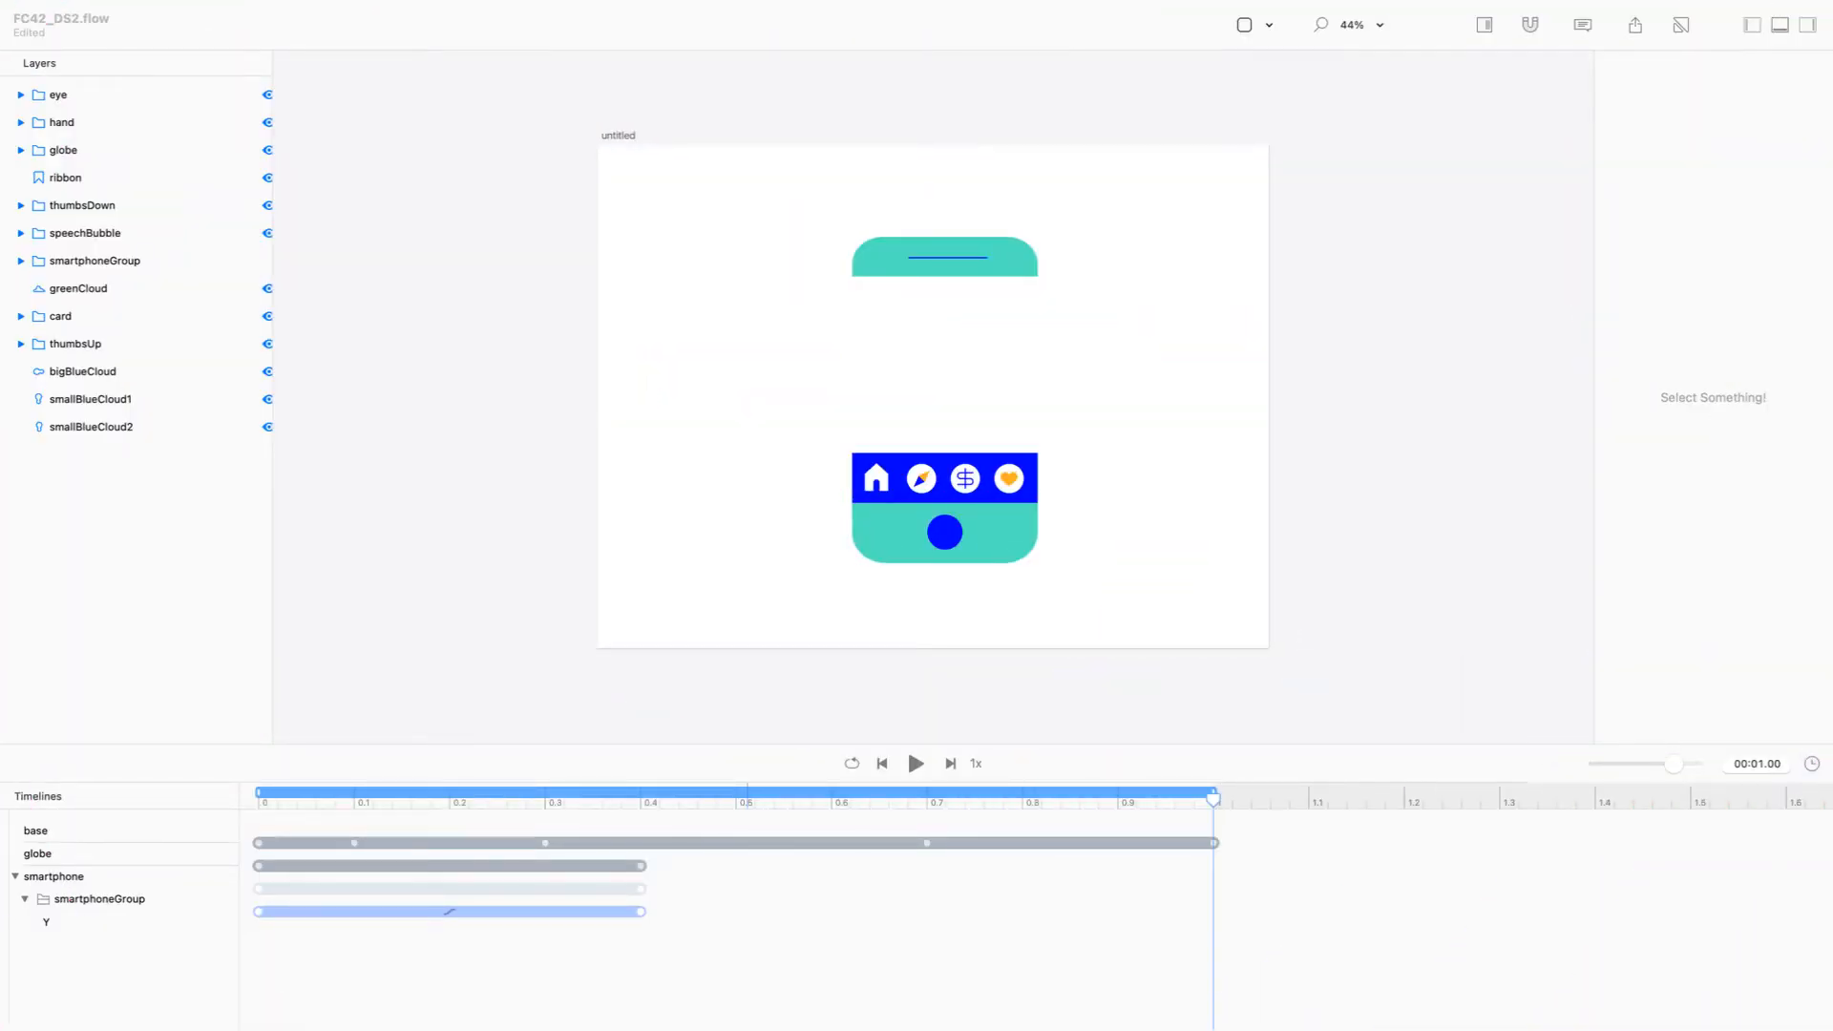
Select the phone's blue home button circle and set its width and height to 84
{"action": "left_click", "coordinate": [919, 481]}
{"action": "double_click", "coordinate": [952, 542]}
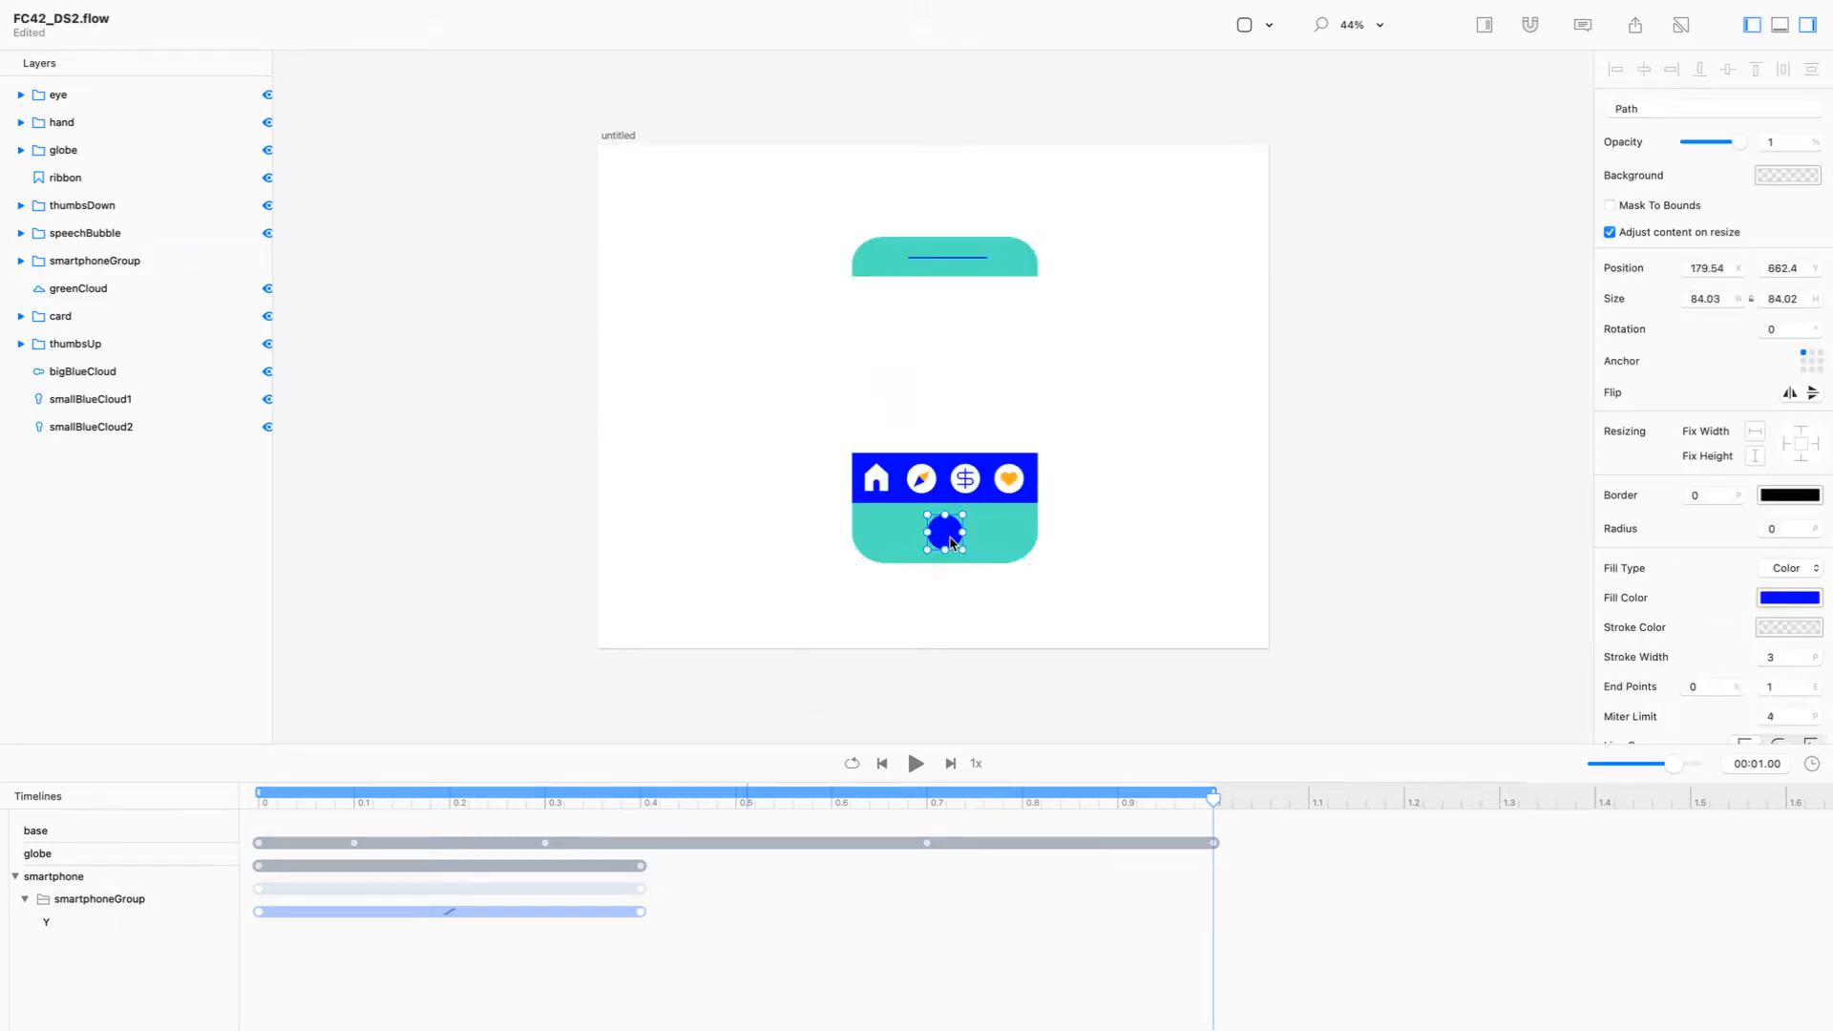
{"action": "key", "text": "Escape"}
{"action": "key", "text": "super+r"}
{"action": "left_click", "coordinate": [1752, 300]}
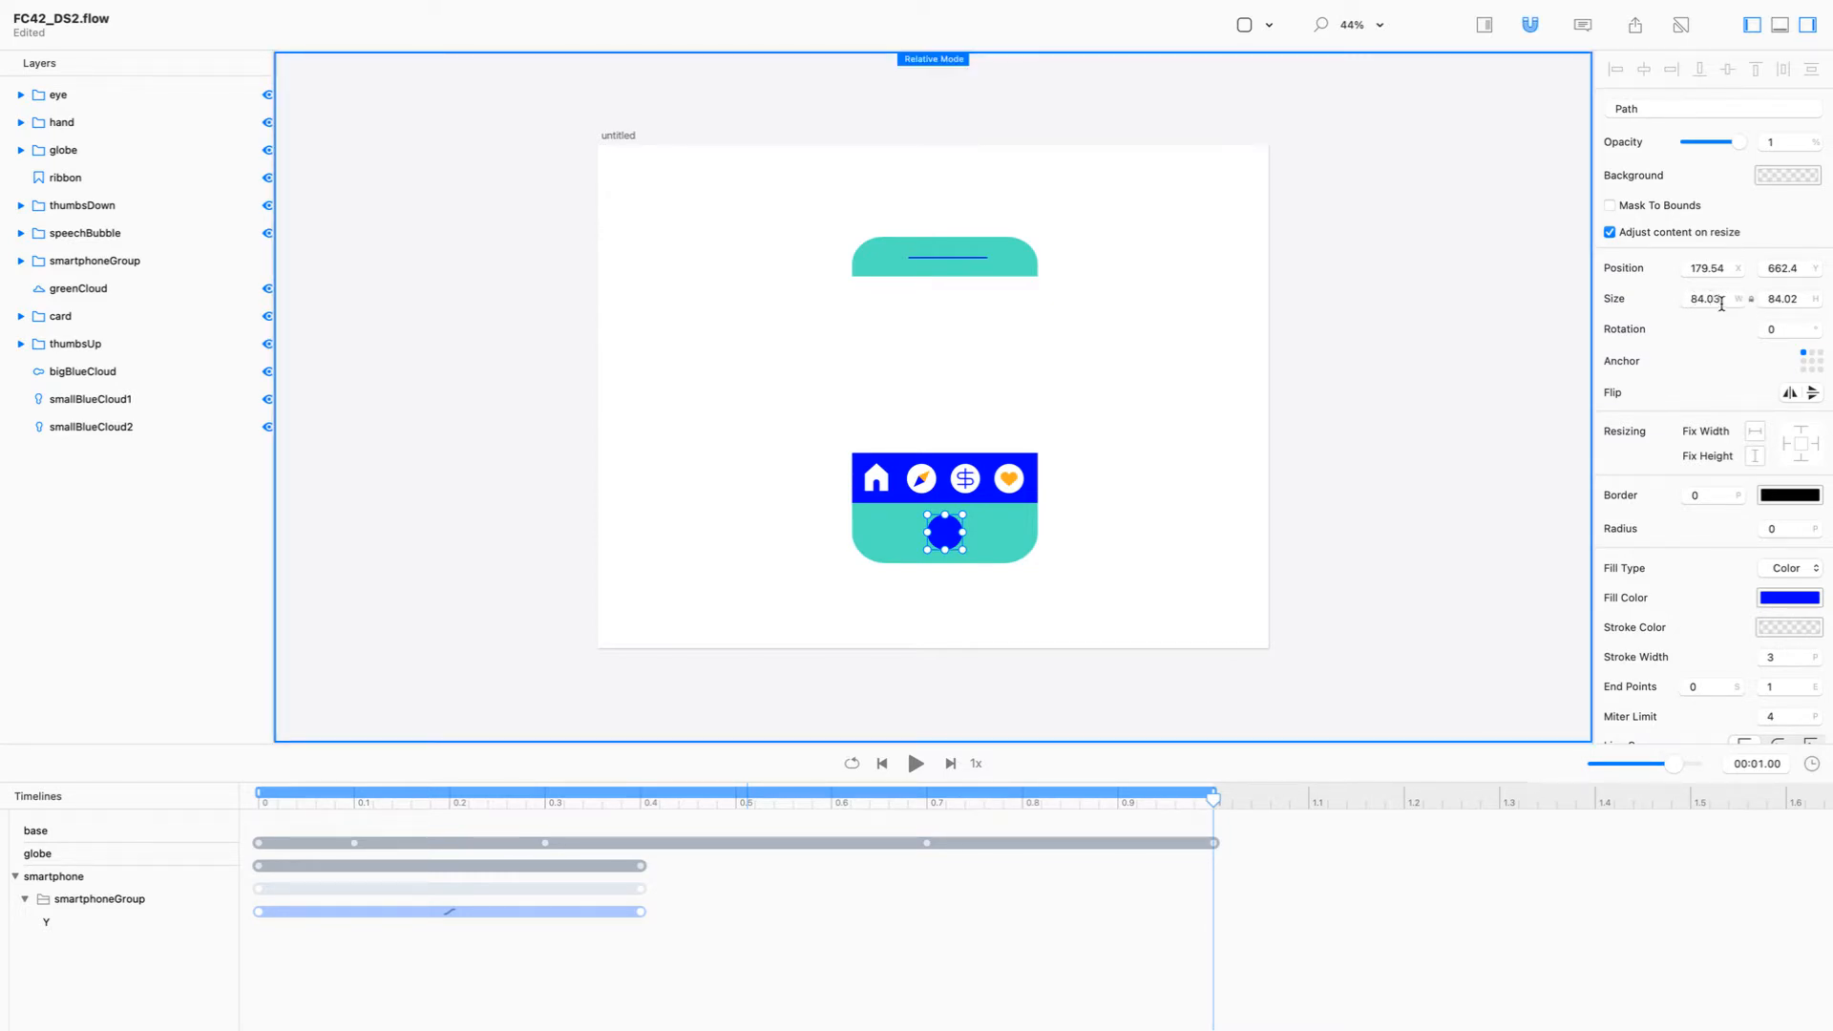
{"action": "key", "text": "super+r"}
{"action": "double_click", "coordinate": [1721, 302]}
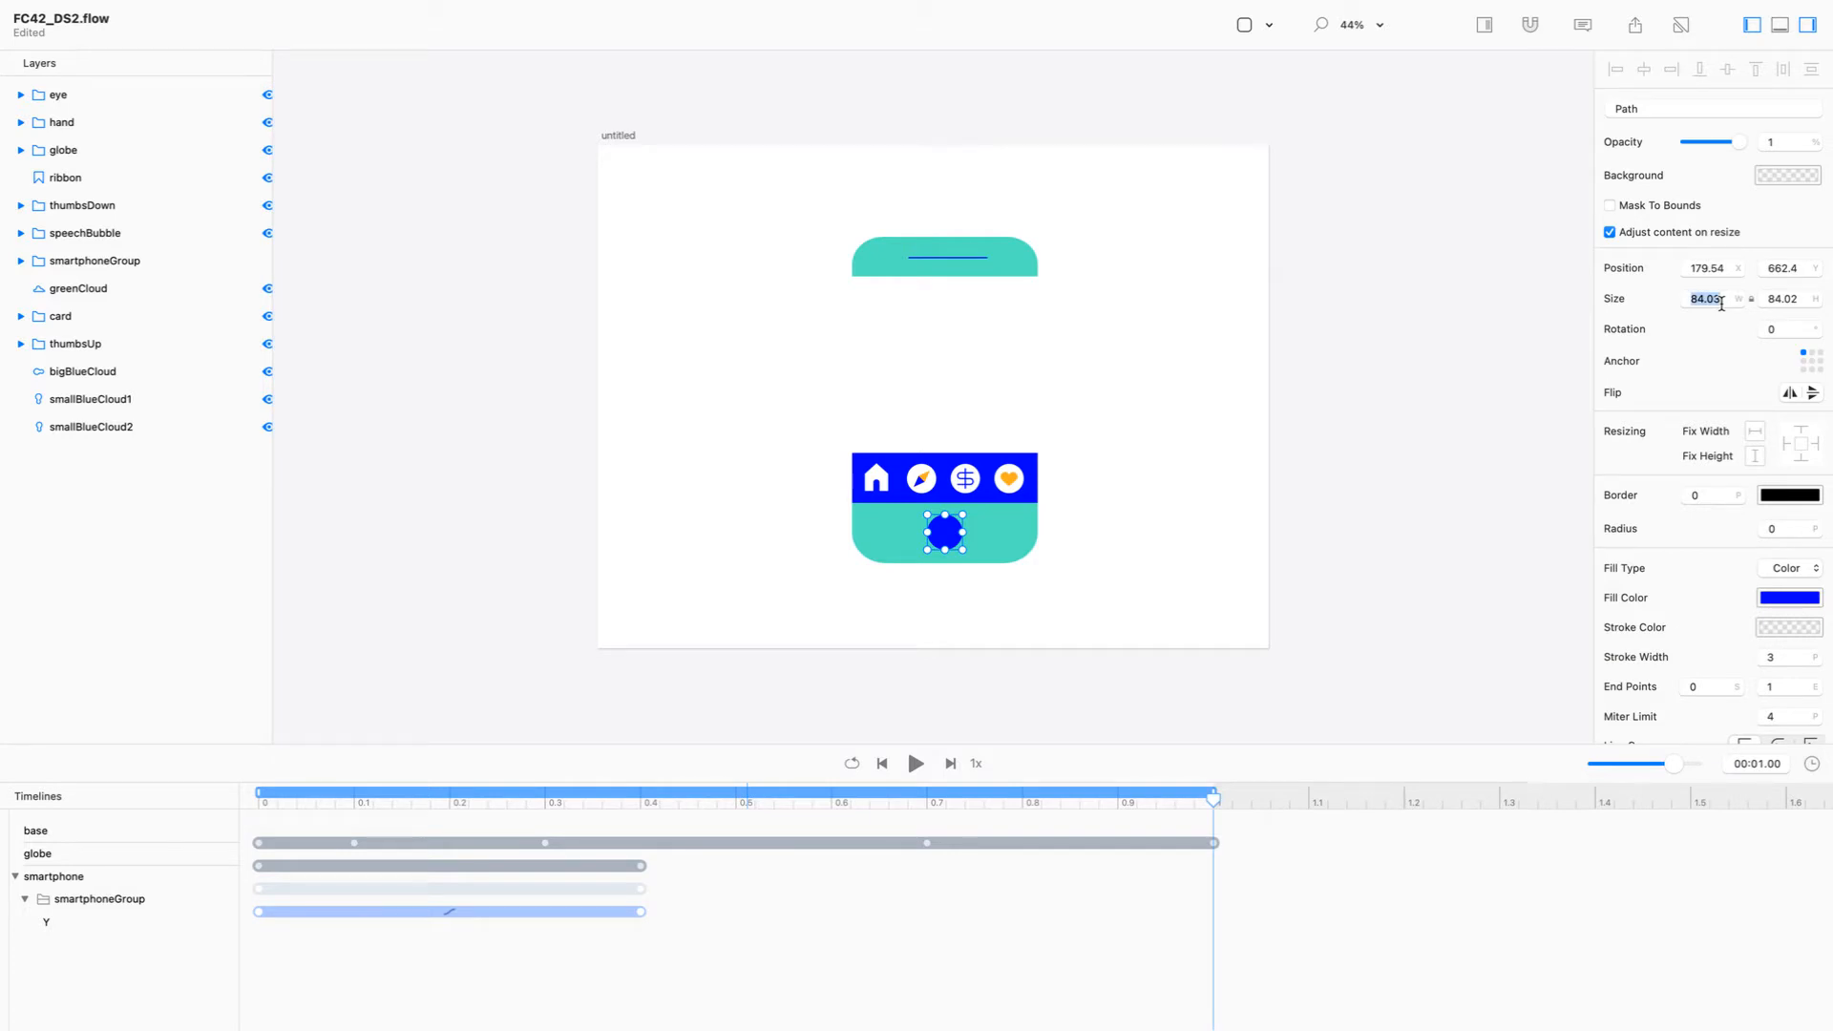
{"action": "type", "text": "84"}
{"action": "key", "text": "Tab"}
{"action": "type", "text": "84"}
{"action": "key", "text": "Return"}
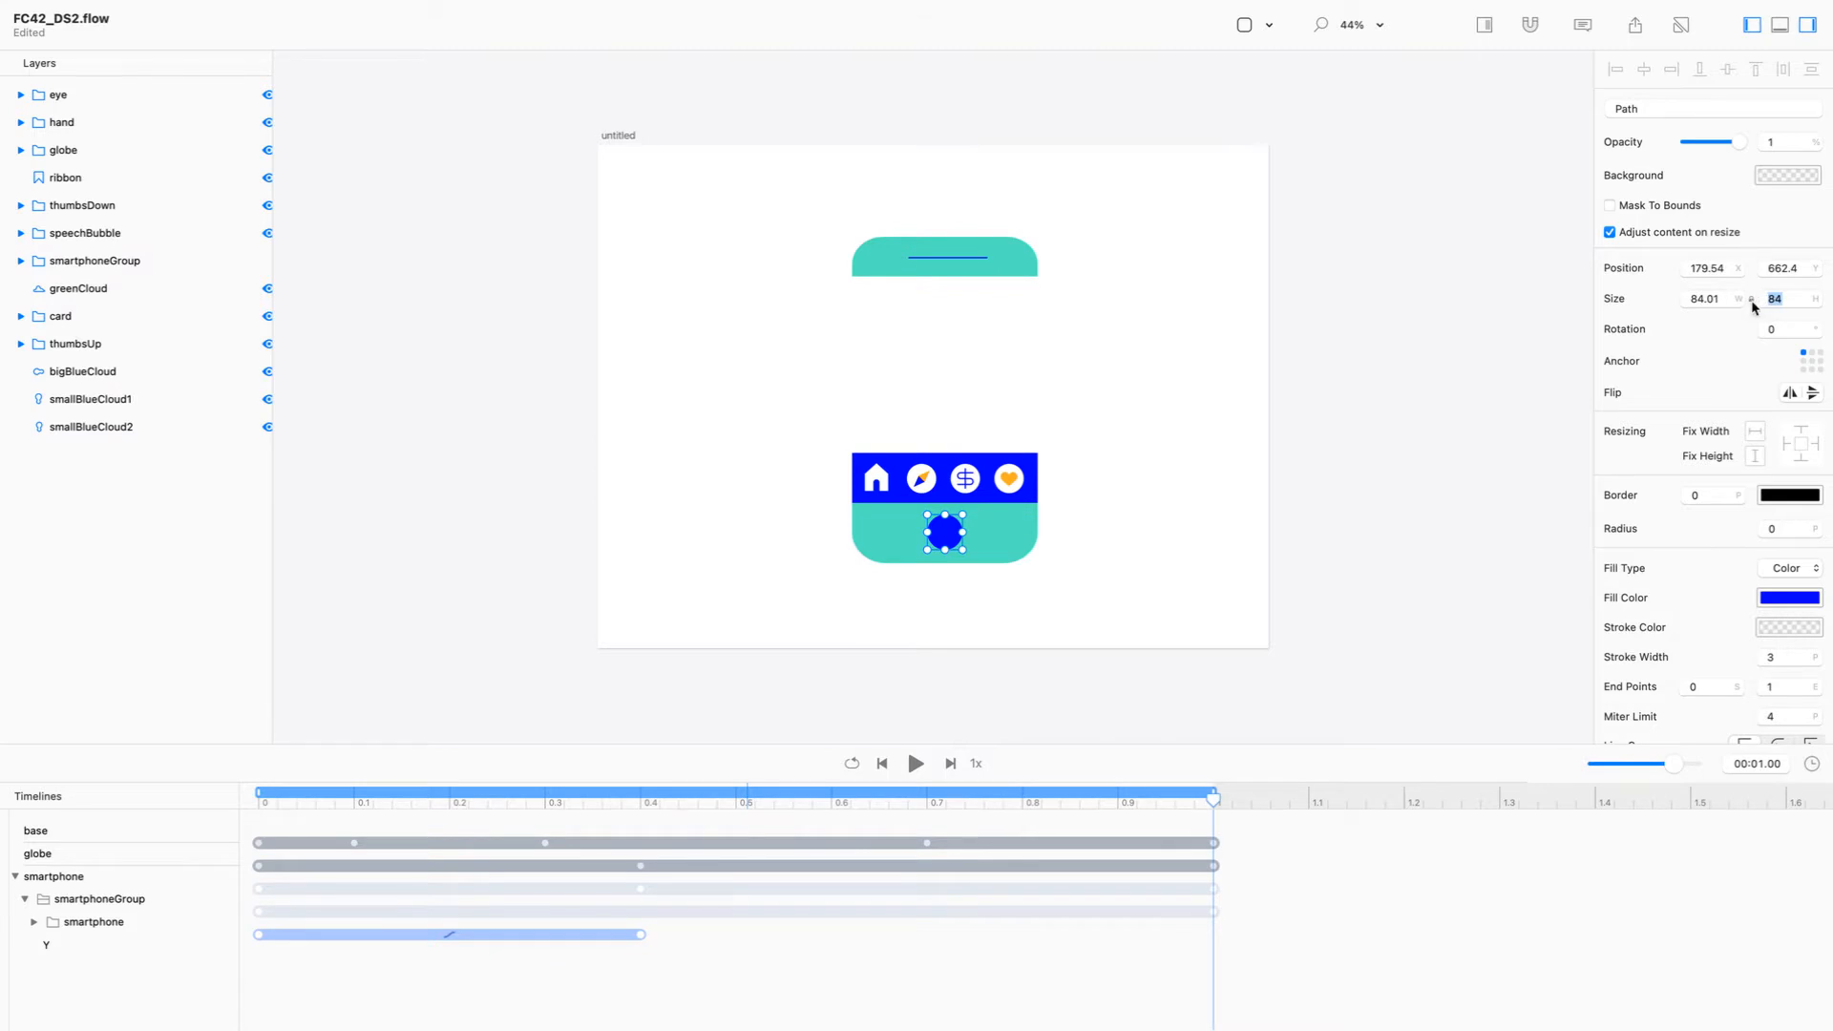
{"action": "left_click", "coordinate": [1705, 296]}
{"action": "type", "text": "84"}
{"action": "key", "text": "Return"}
Expand the home button Path's tracks in the timeline and delete its starting width and height keyframes
{"action": "left_click", "coordinate": [33, 922]}
{"action": "left_click", "coordinate": [25, 899]}
{"action": "left_click", "coordinate": [25, 899], "text": "alt"}
{"action": "left_click_drag", "start_coordinate": [284, 945], "coordinate": [238, 986]}
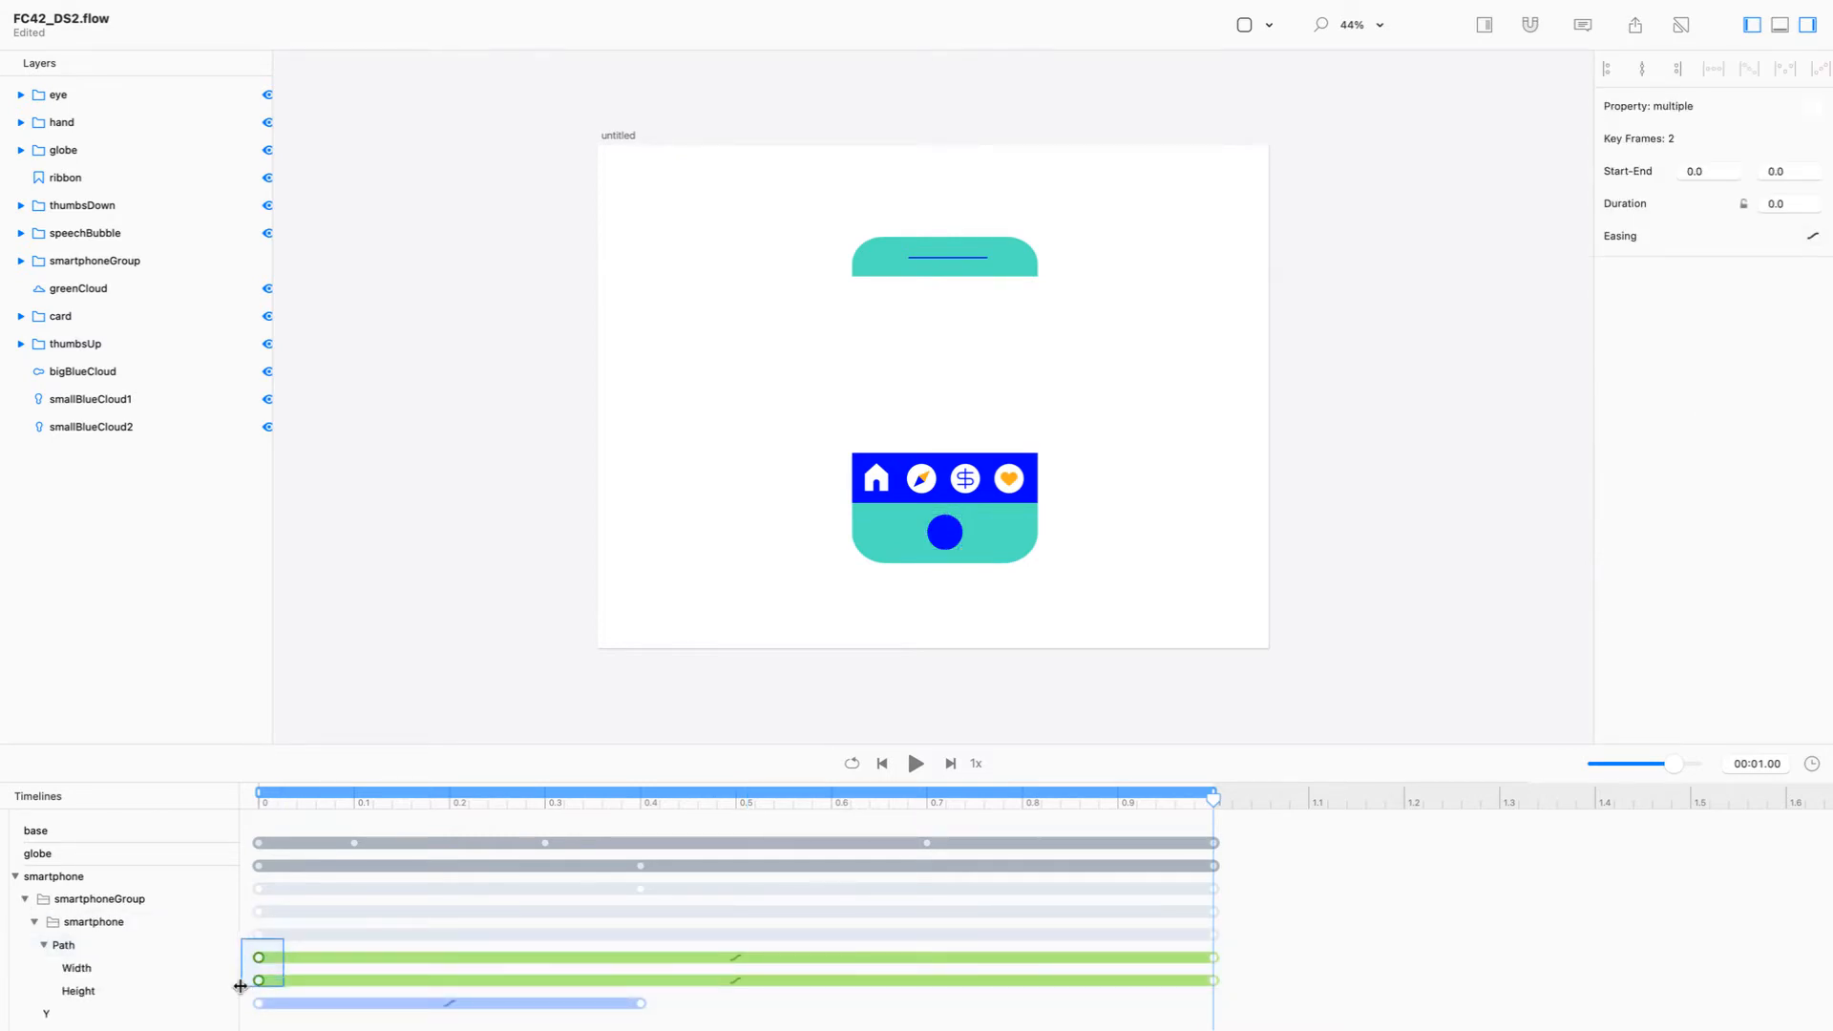
{"action": "key", "text": "Delete"}
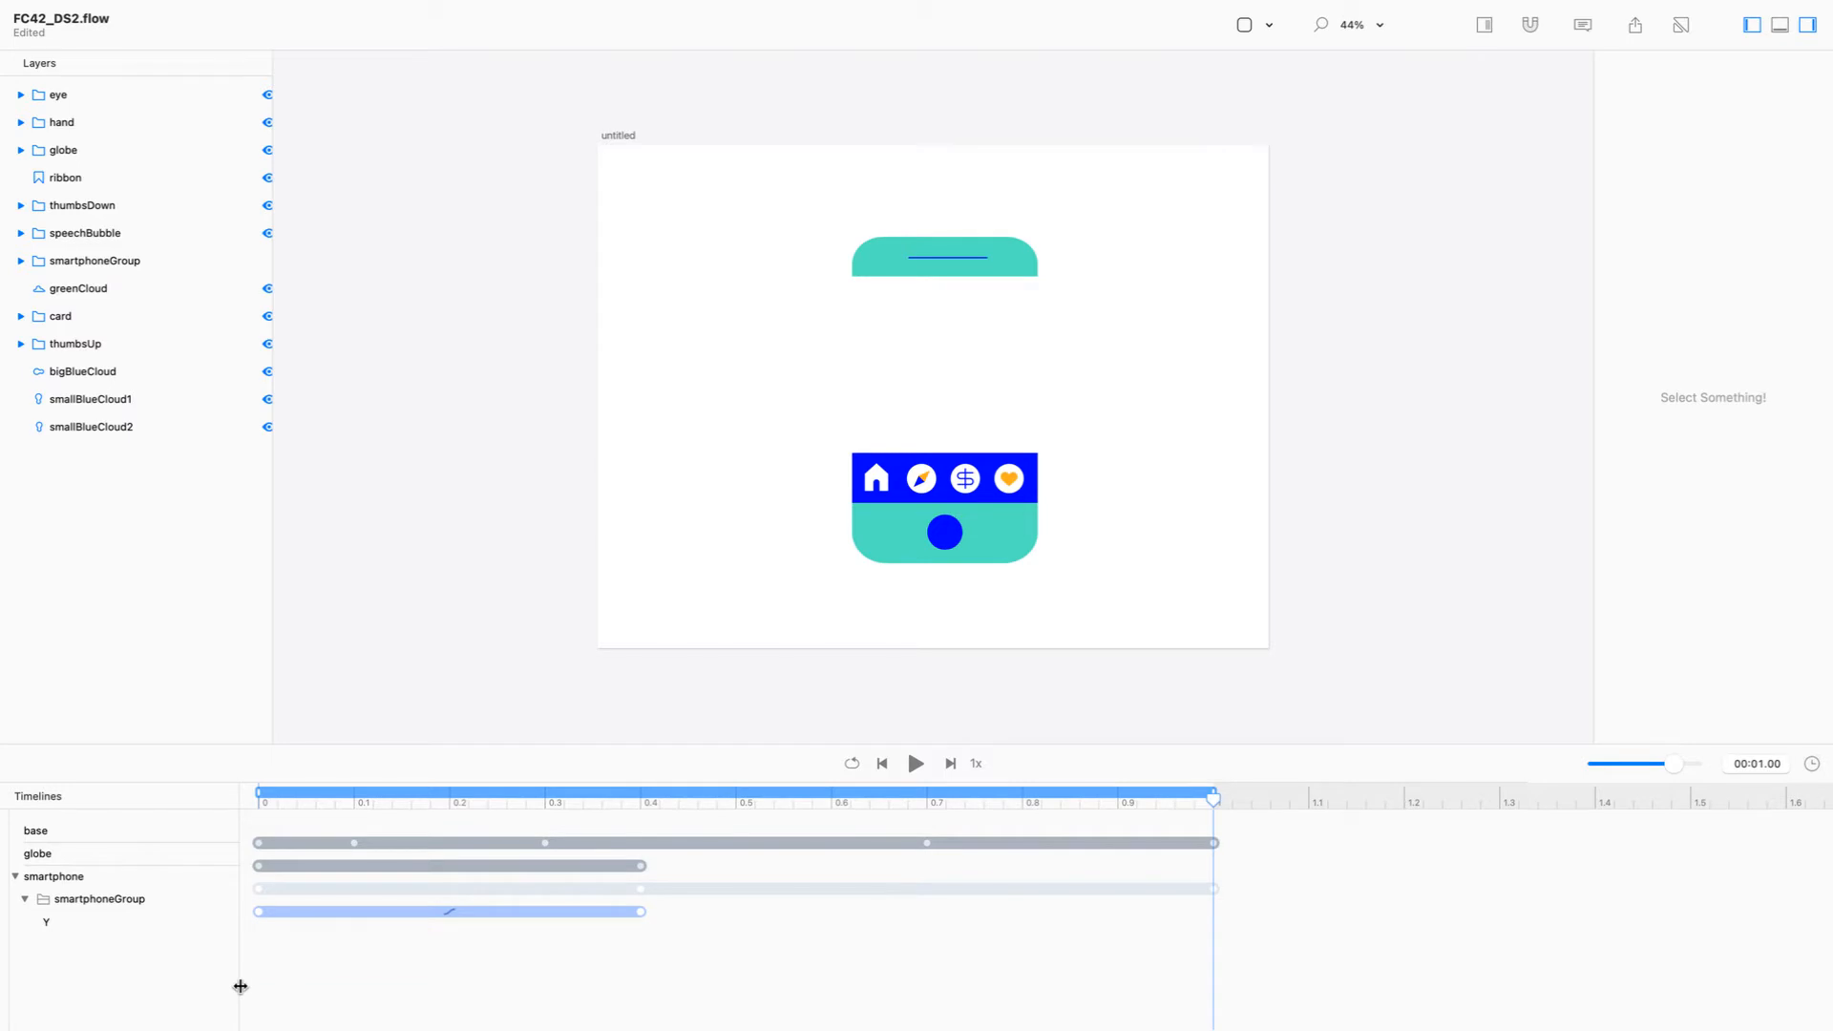
Move the playhead to 0.5 seconds and select the phone's blue home button circle inside smartphoneGroup
{"action": "key", "text": "r"}
{"action": "key", "text": "r"}
{"action": "left_click", "coordinate": [733, 800]}
{"action": "key", "text": "XF86AudioLowerVolume"}
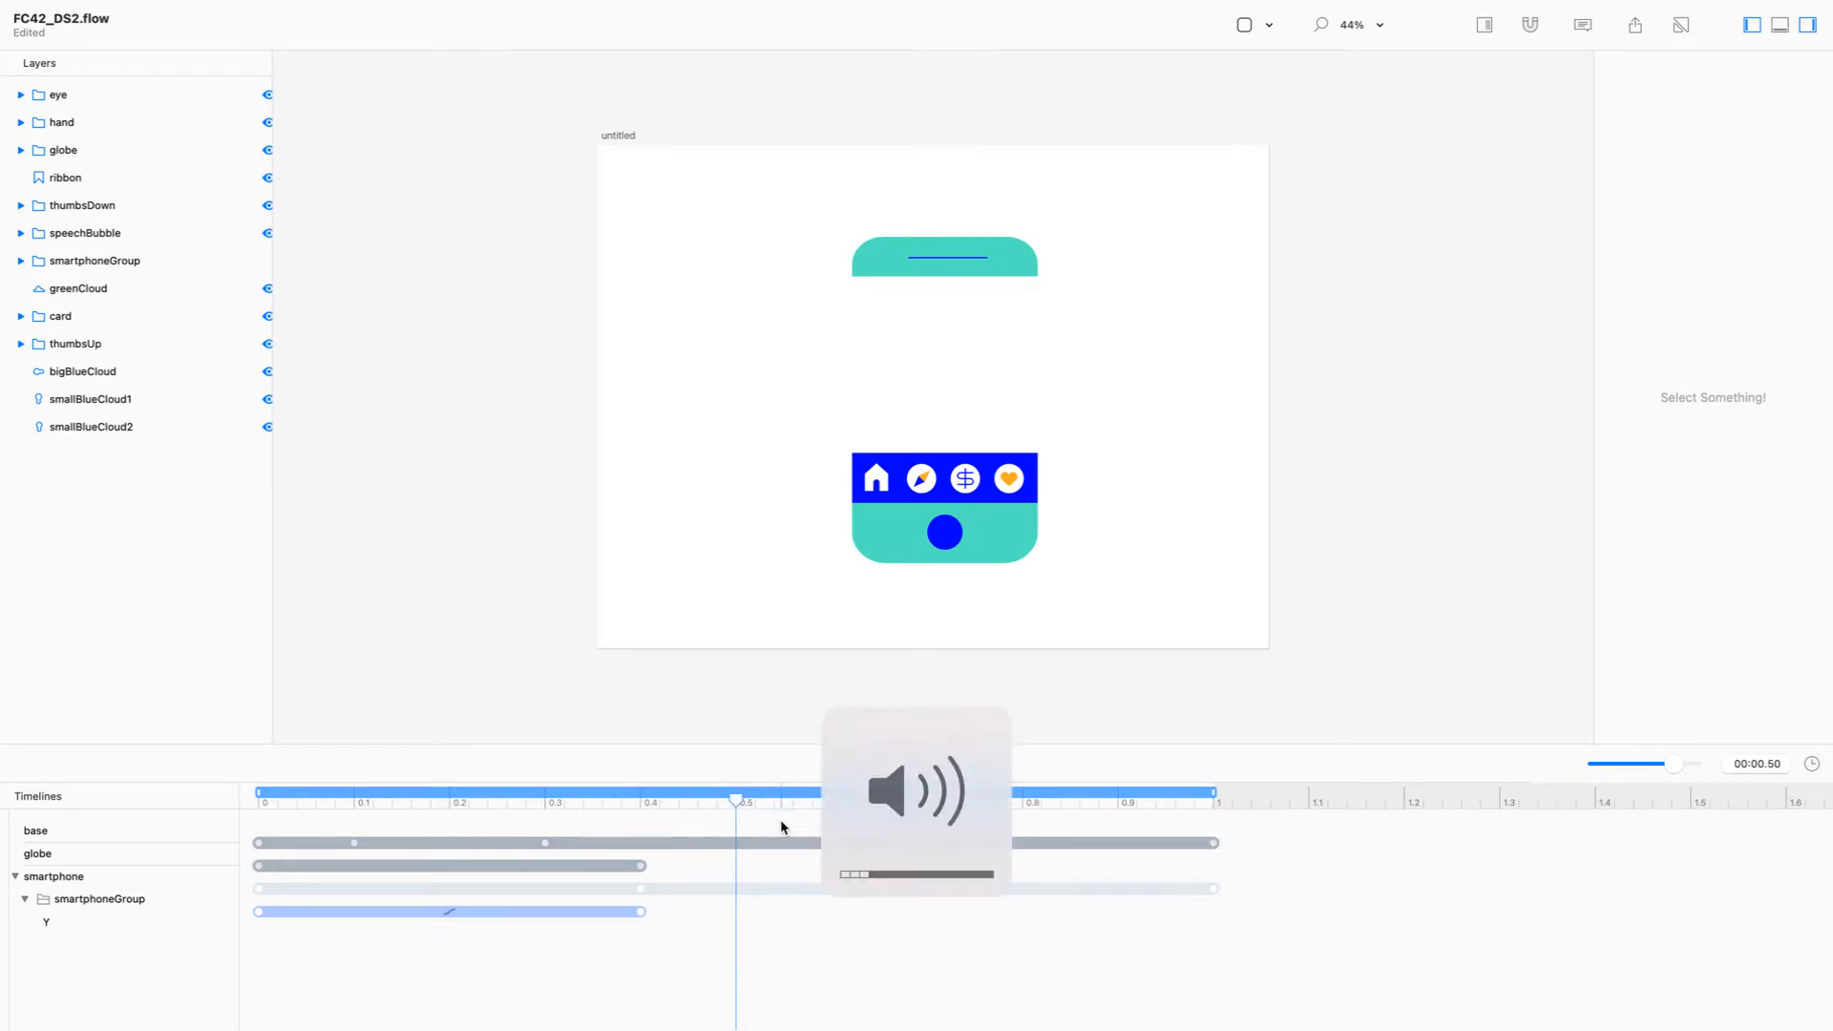
{"action": "left_click", "coordinate": [954, 532]}
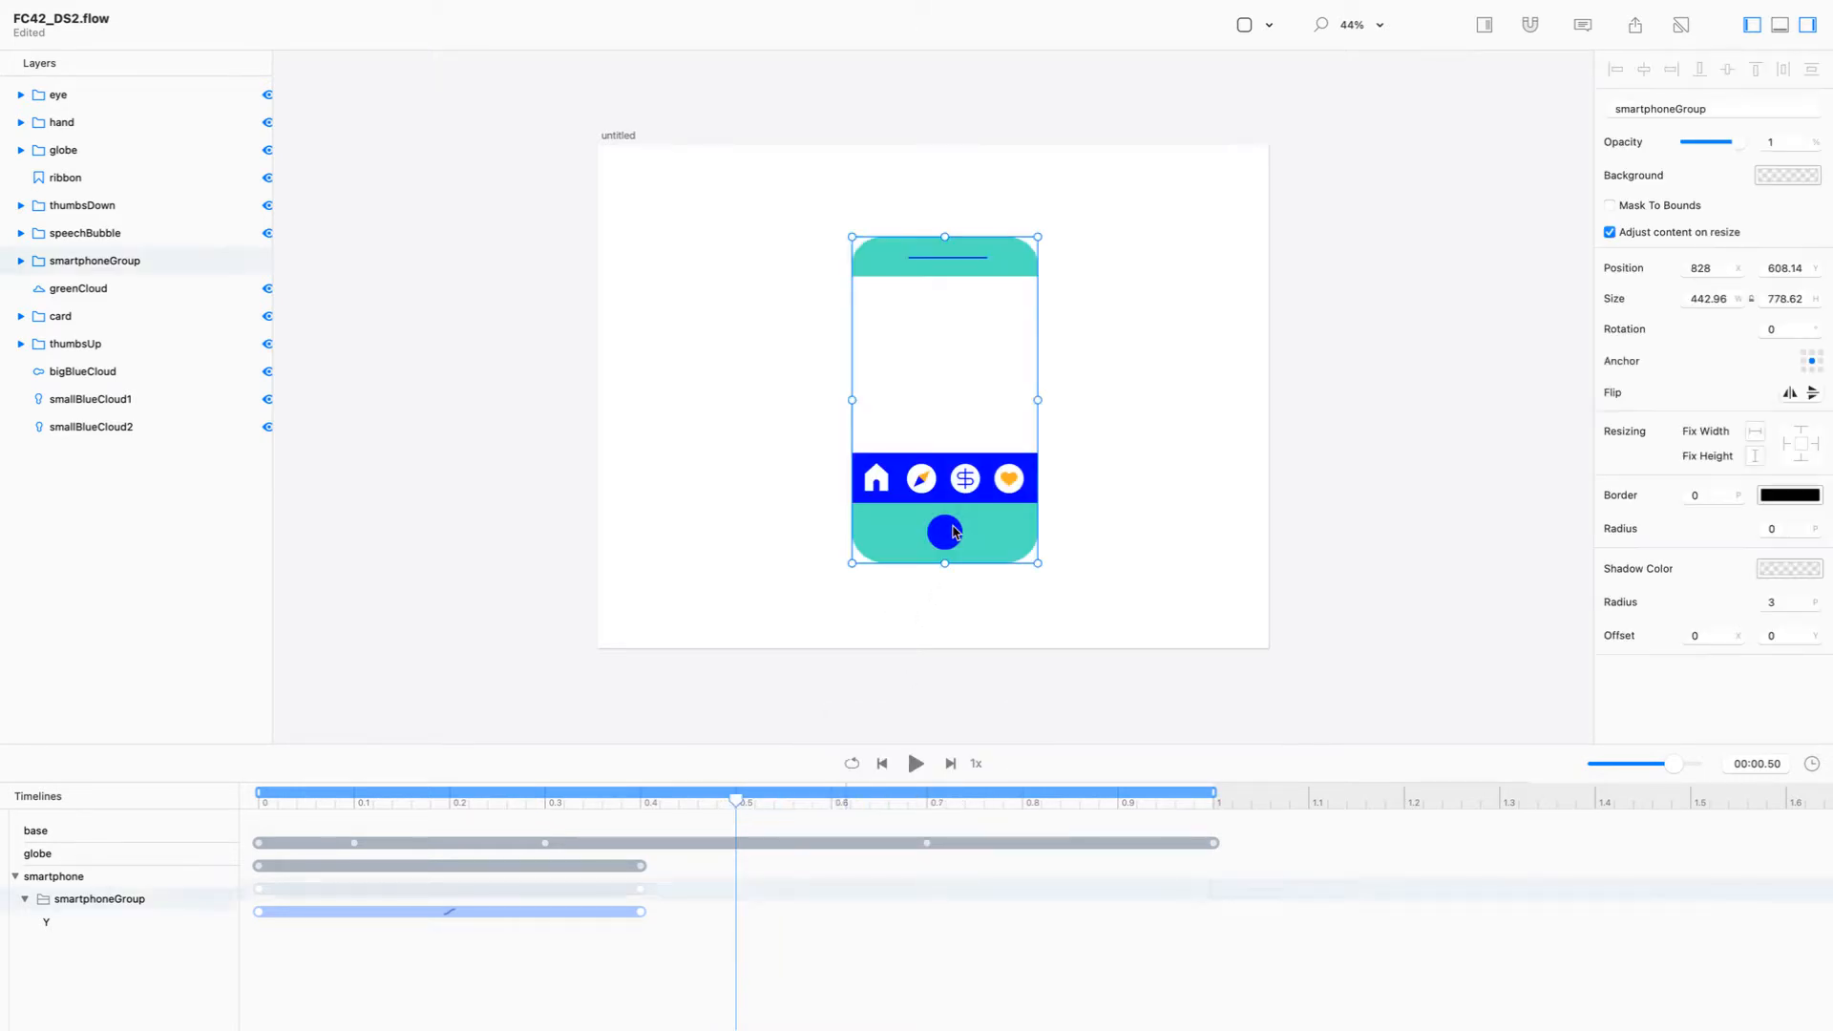
{"action": "left_click", "coordinate": [952, 532]}
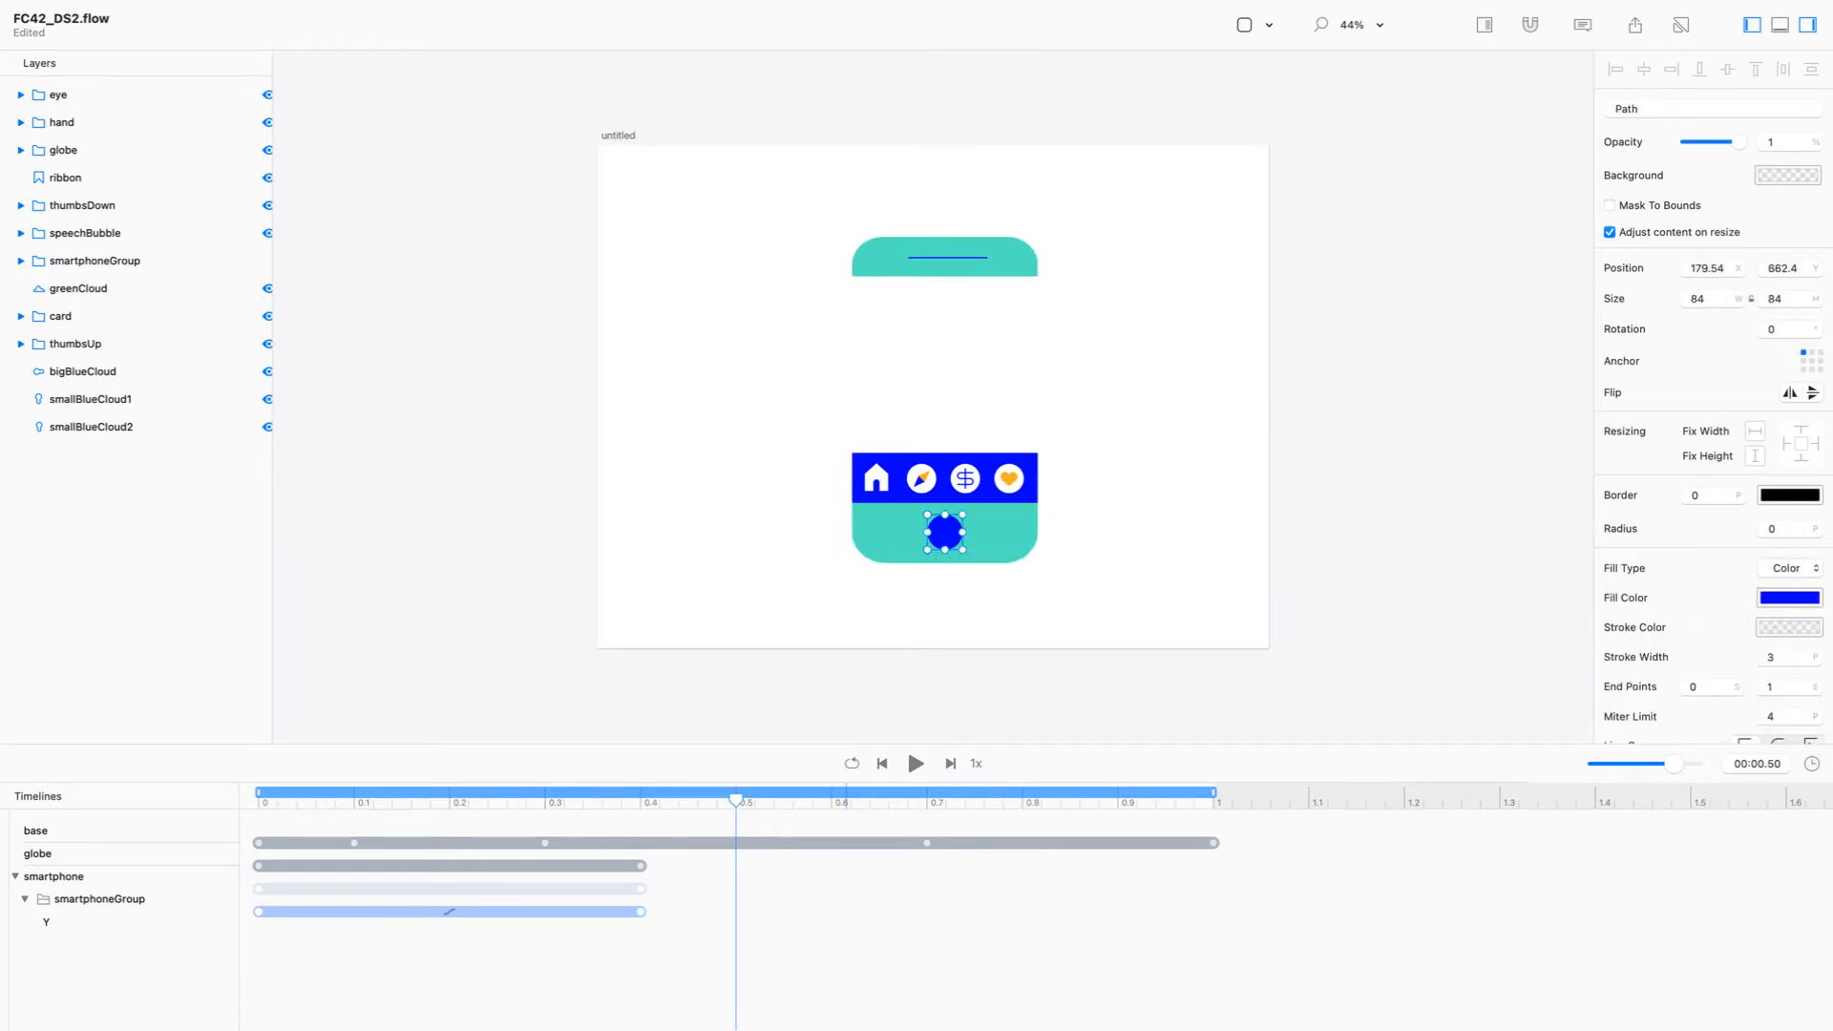
{"action": "left_click", "coordinate": [1698, 299]}
{"action": "type", "text": "60"}
{"action": "key", "text": "Return"}
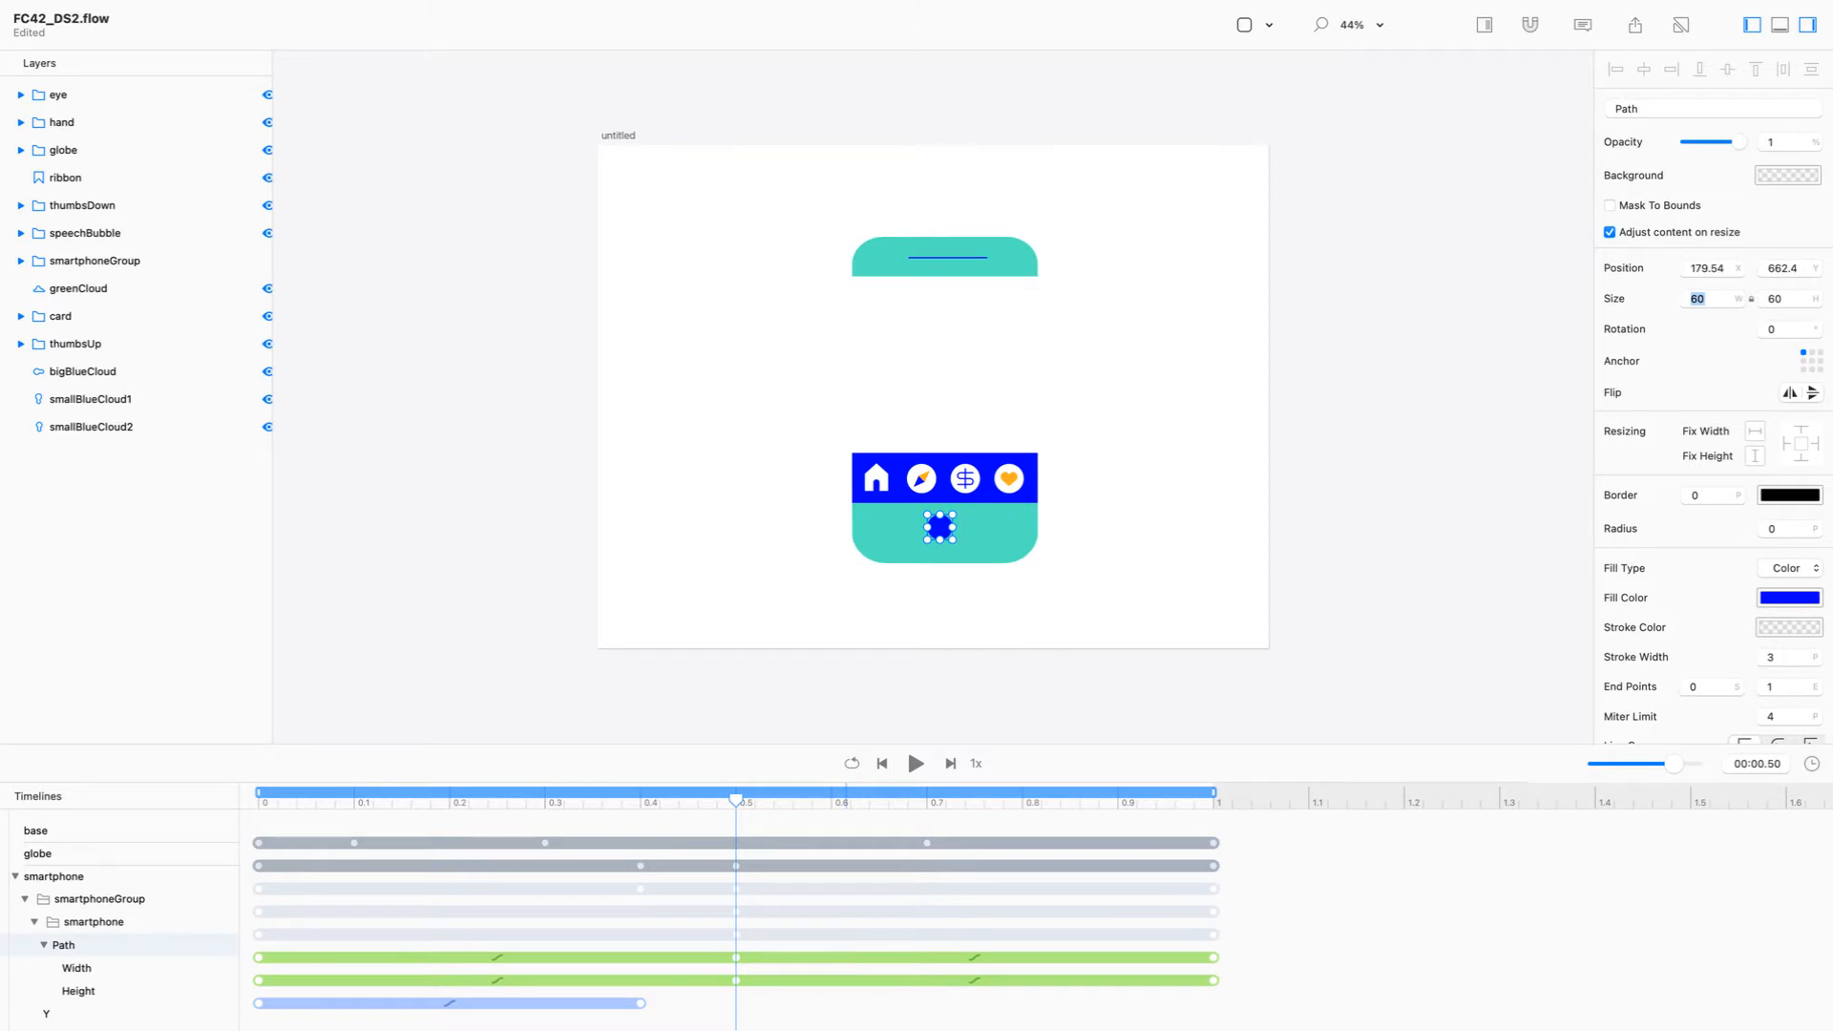
{"action": "scroll", "coordinate": [1613, 296], "scroll_direction": "down", "scroll_amount": 1}
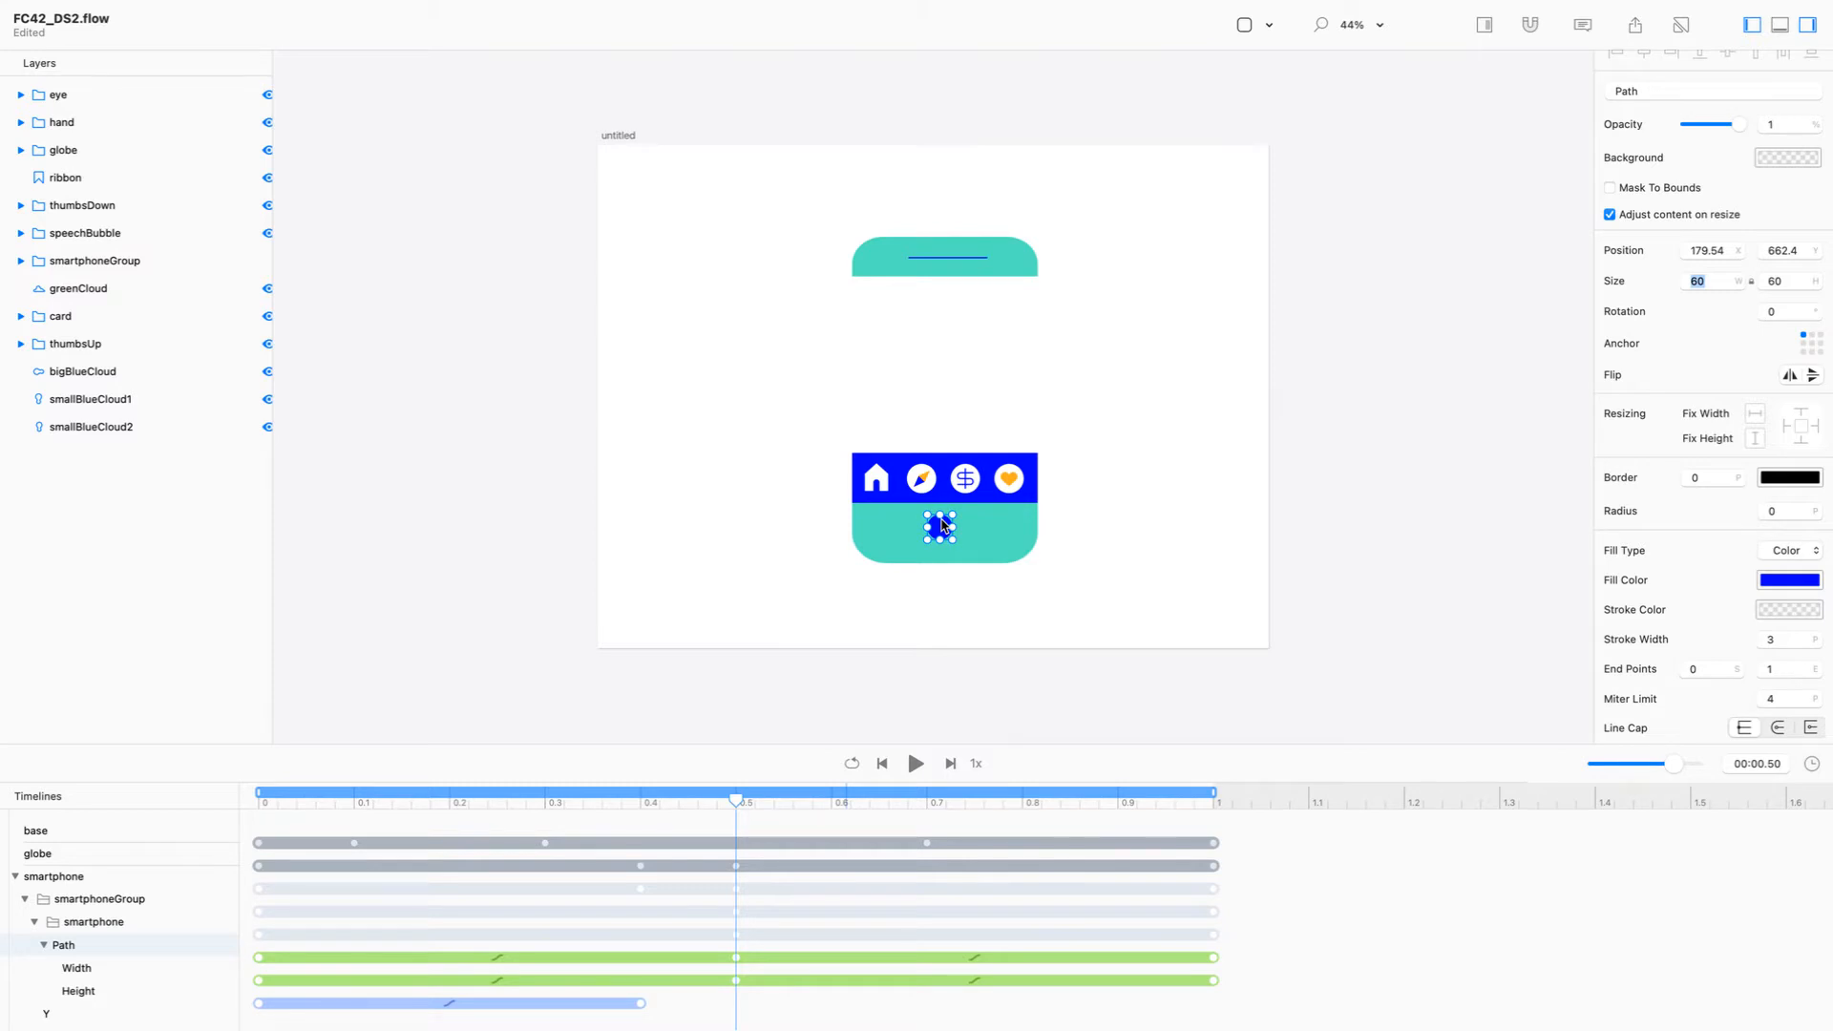
{"action": "key", "text": "ctrl+z"}
{"action": "key", "text": "ctrl+z"}
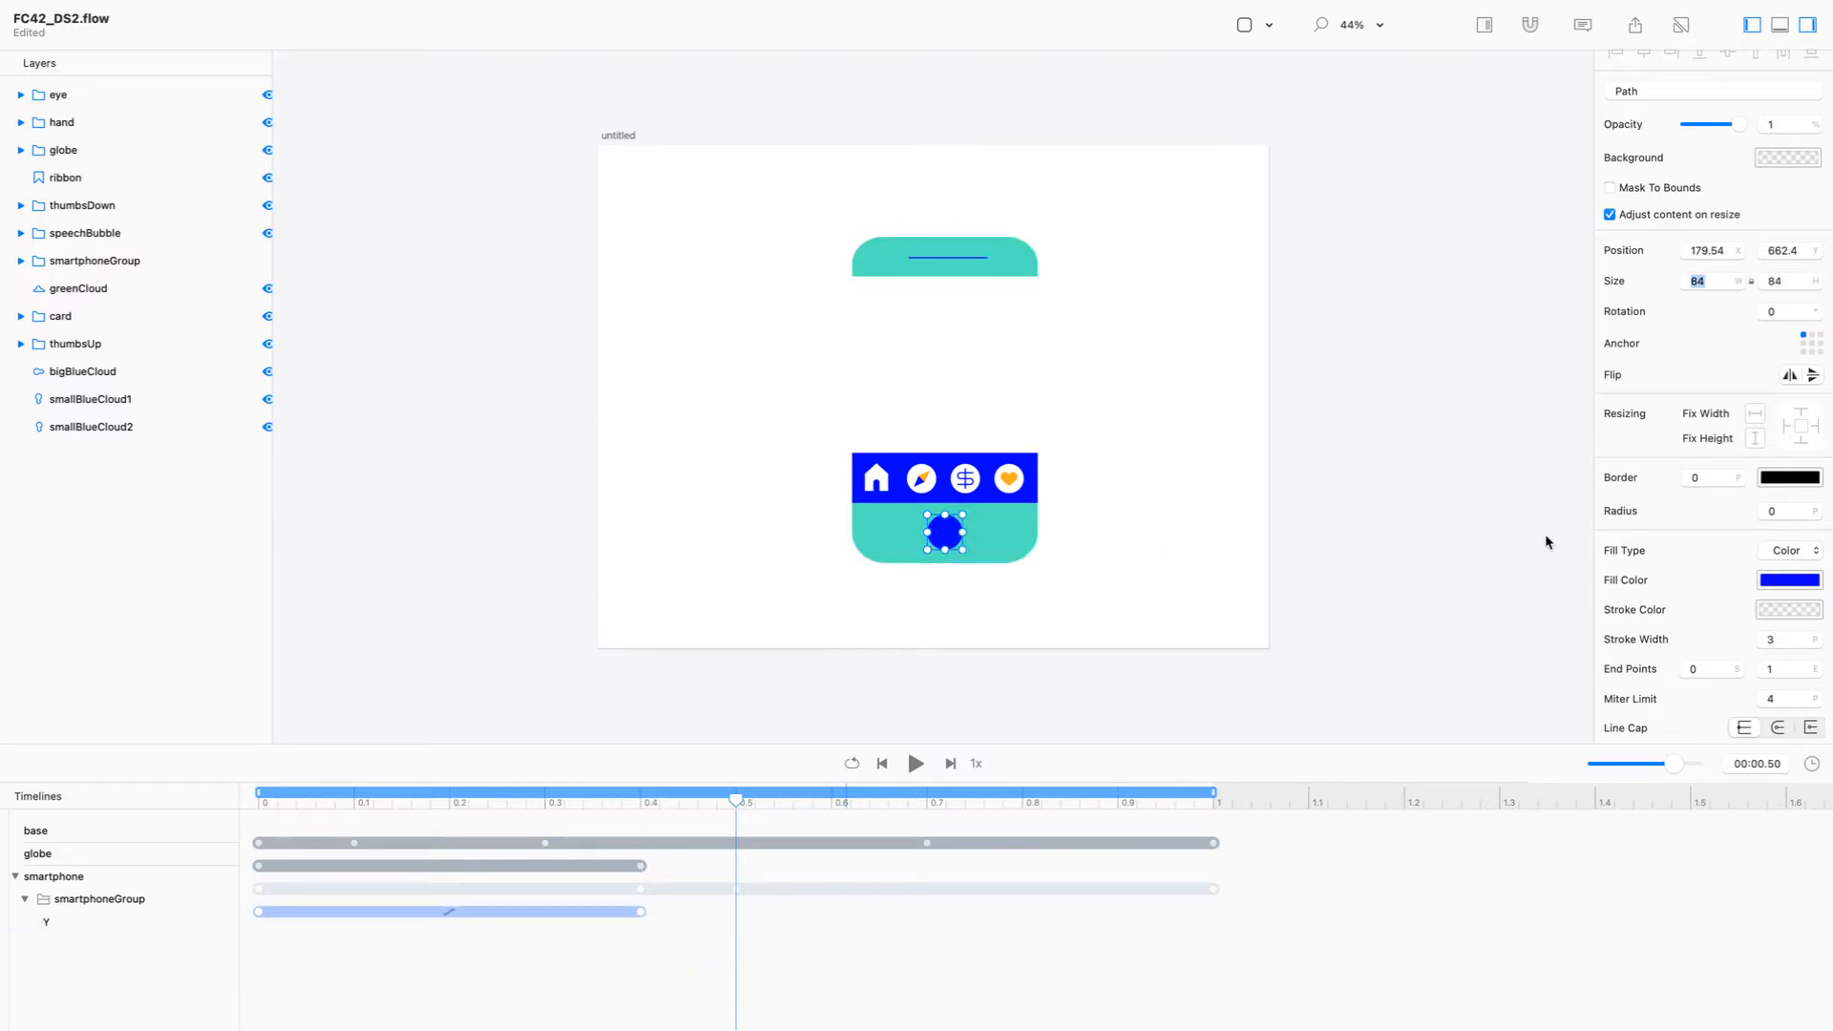
Set the home button circle's anchor to its center and its width and height to 60
{"action": "left_click", "coordinate": [1813, 345]}
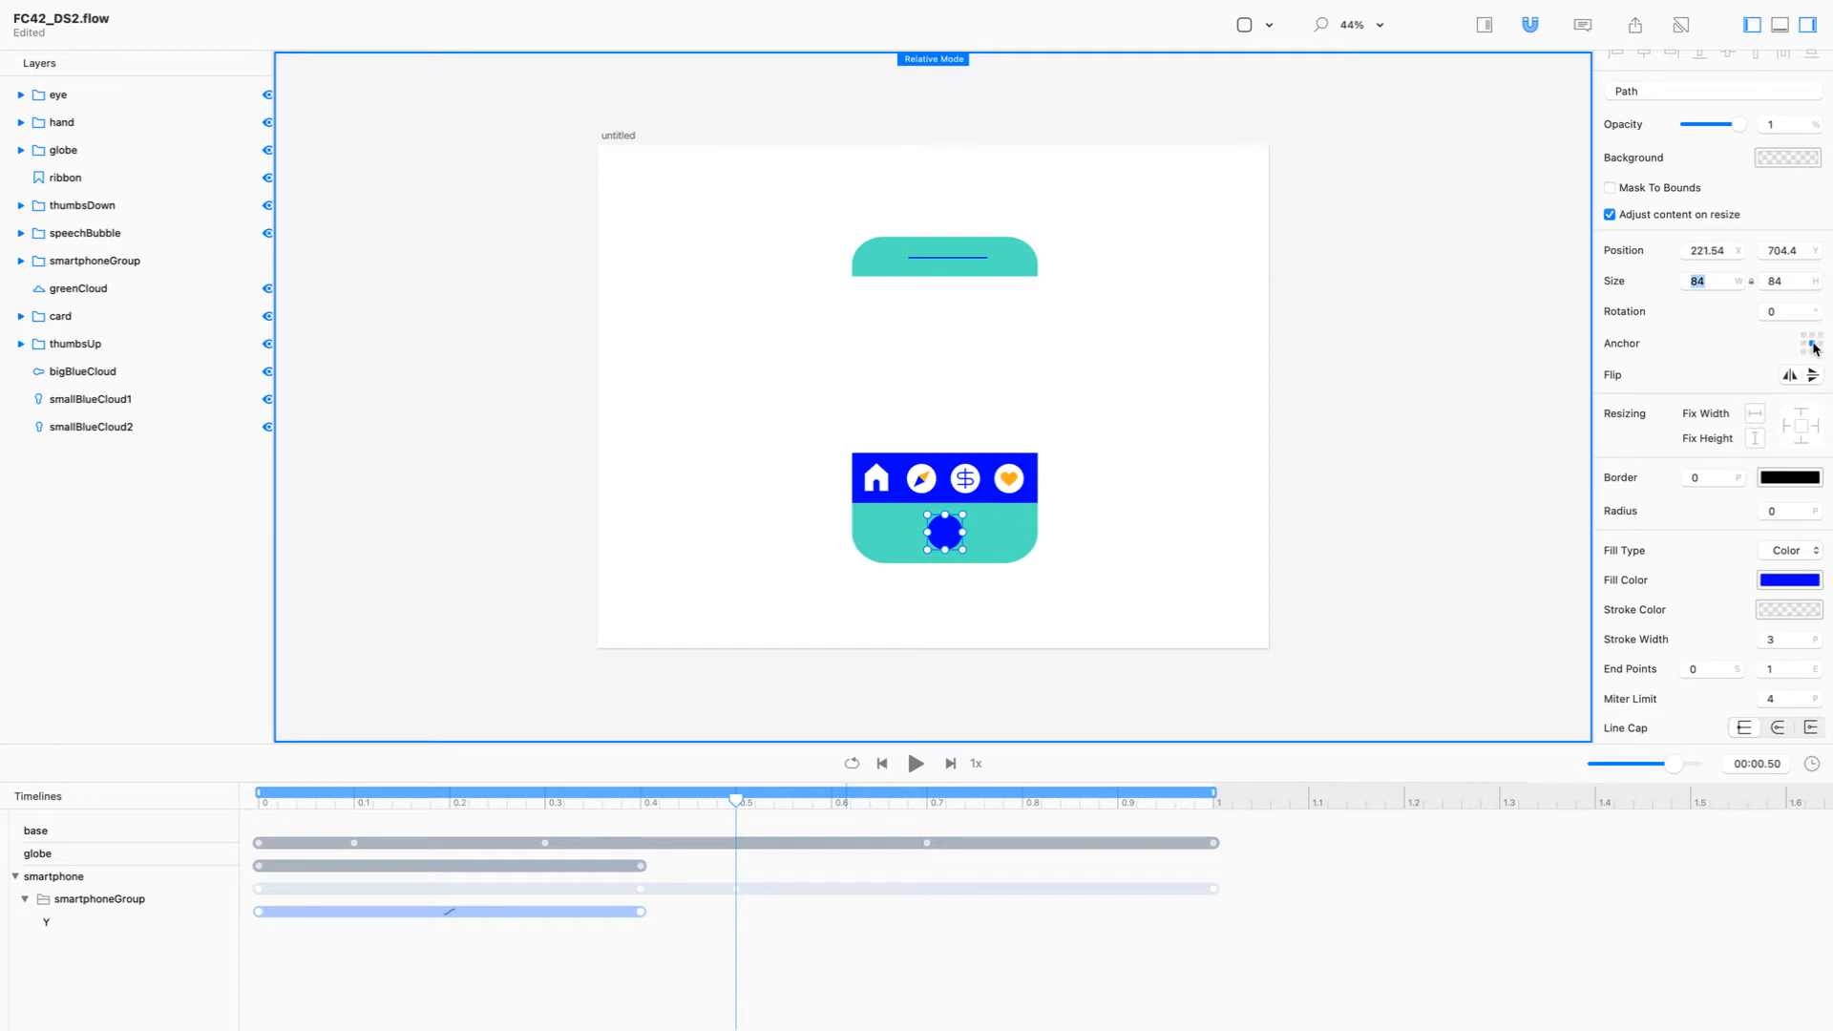
{"action": "left_click_drag", "start_coordinate": [1719, 284], "coordinate": [1683, 289]}
{"action": "type", "text": "60"}
{"action": "key", "text": "Return"}
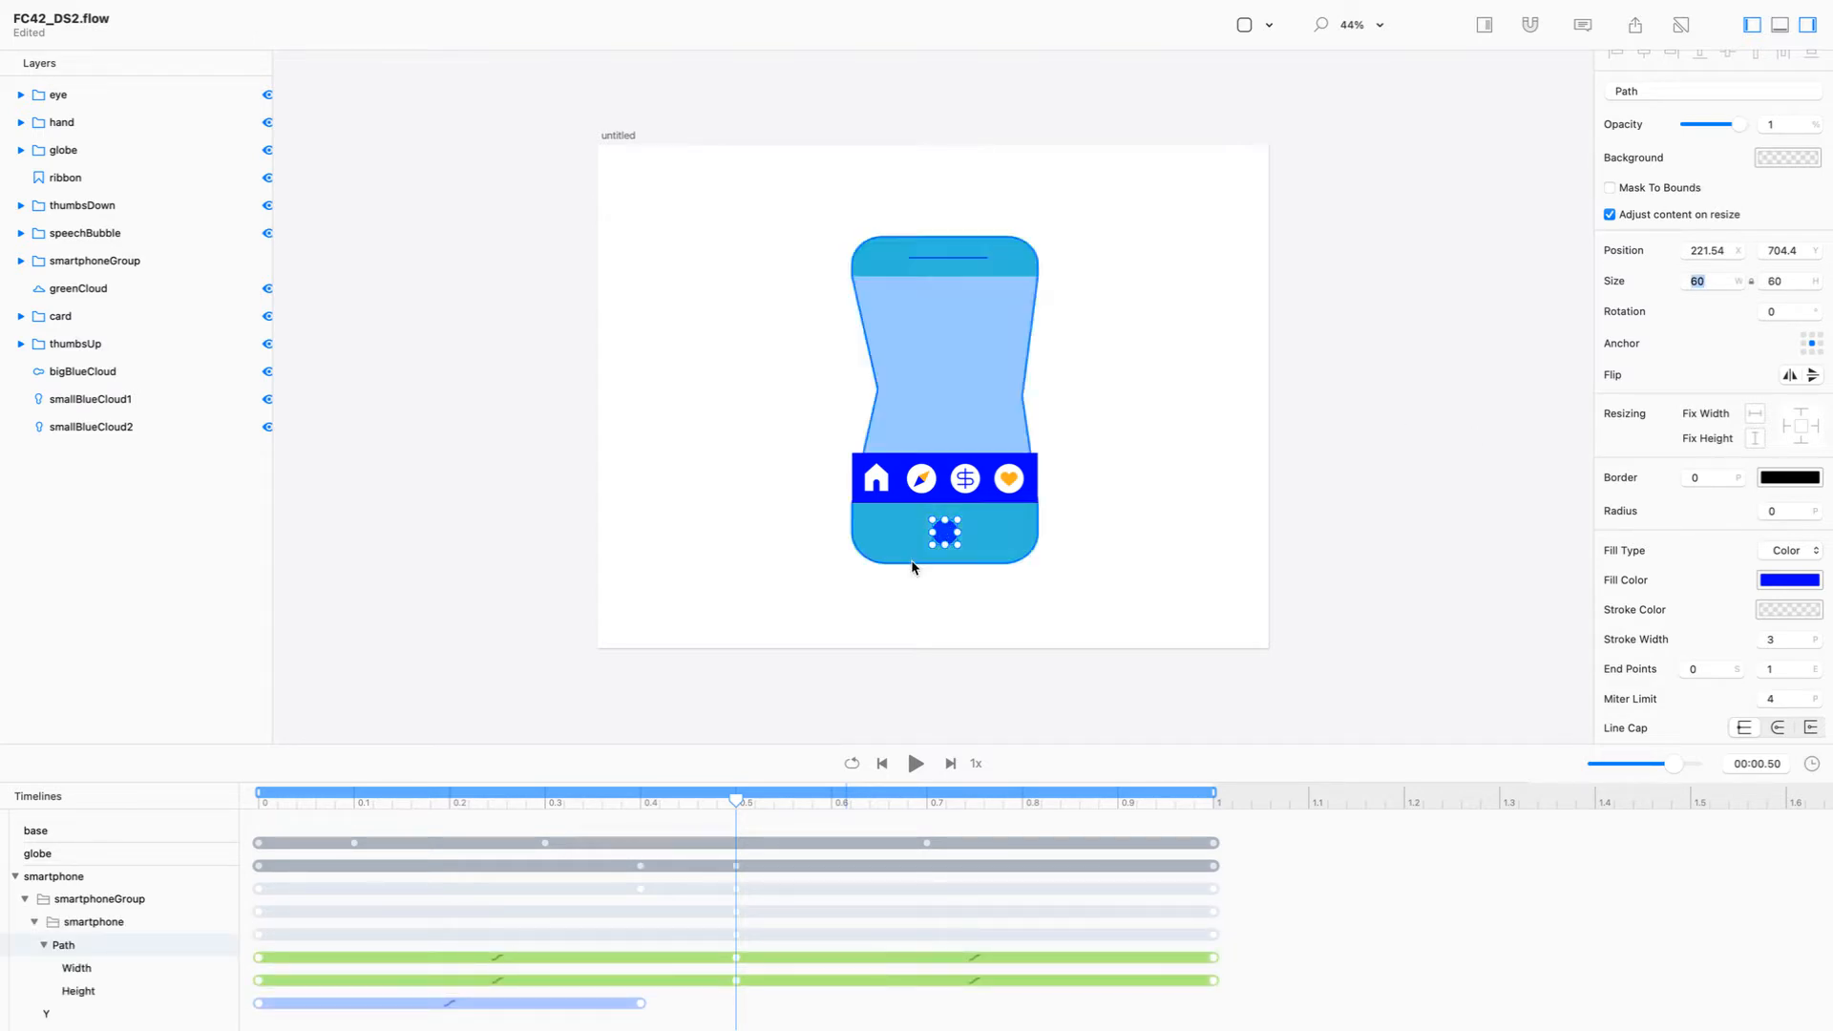
Move the home button's starting size keyframes to 0.4 seconds and its ending ones to 0.6 seconds, and play the result
{"action": "left_click_drag", "start_coordinate": [251, 948], "coordinate": [641, 977]}
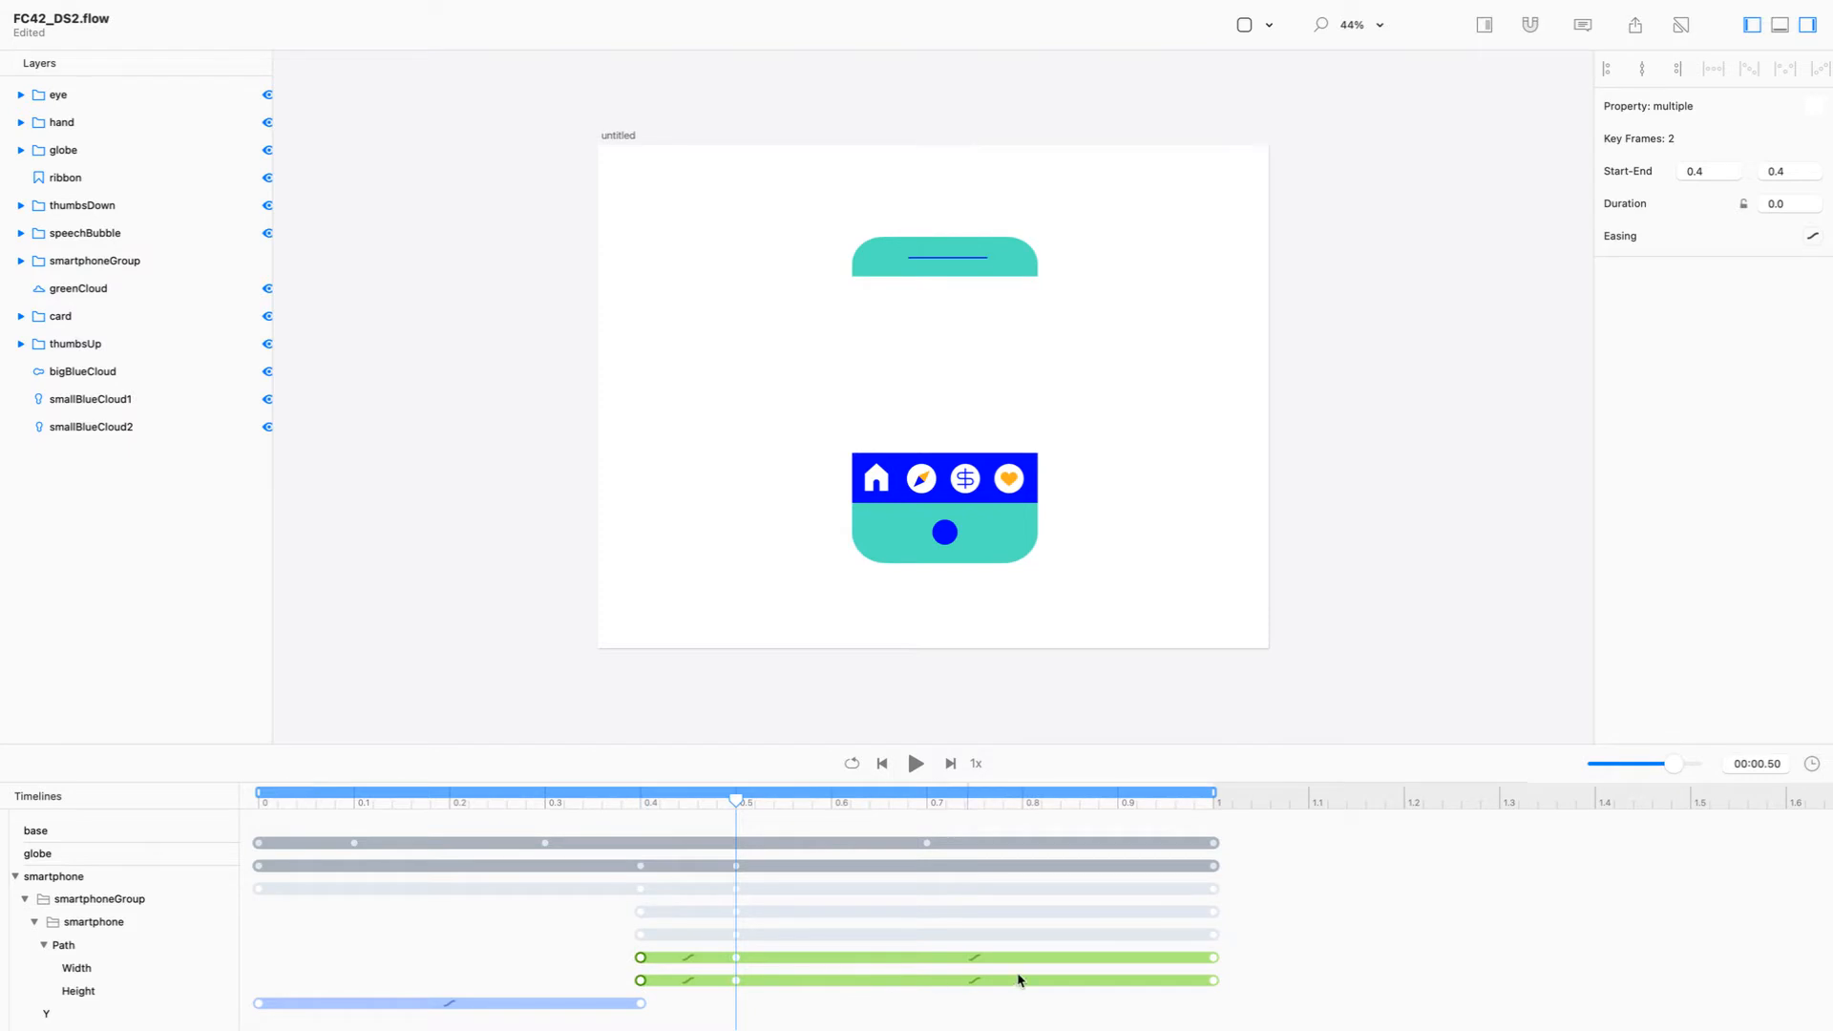
{"action": "left_click_drag", "start_coordinate": [1277, 950], "coordinate": [827, 984]}
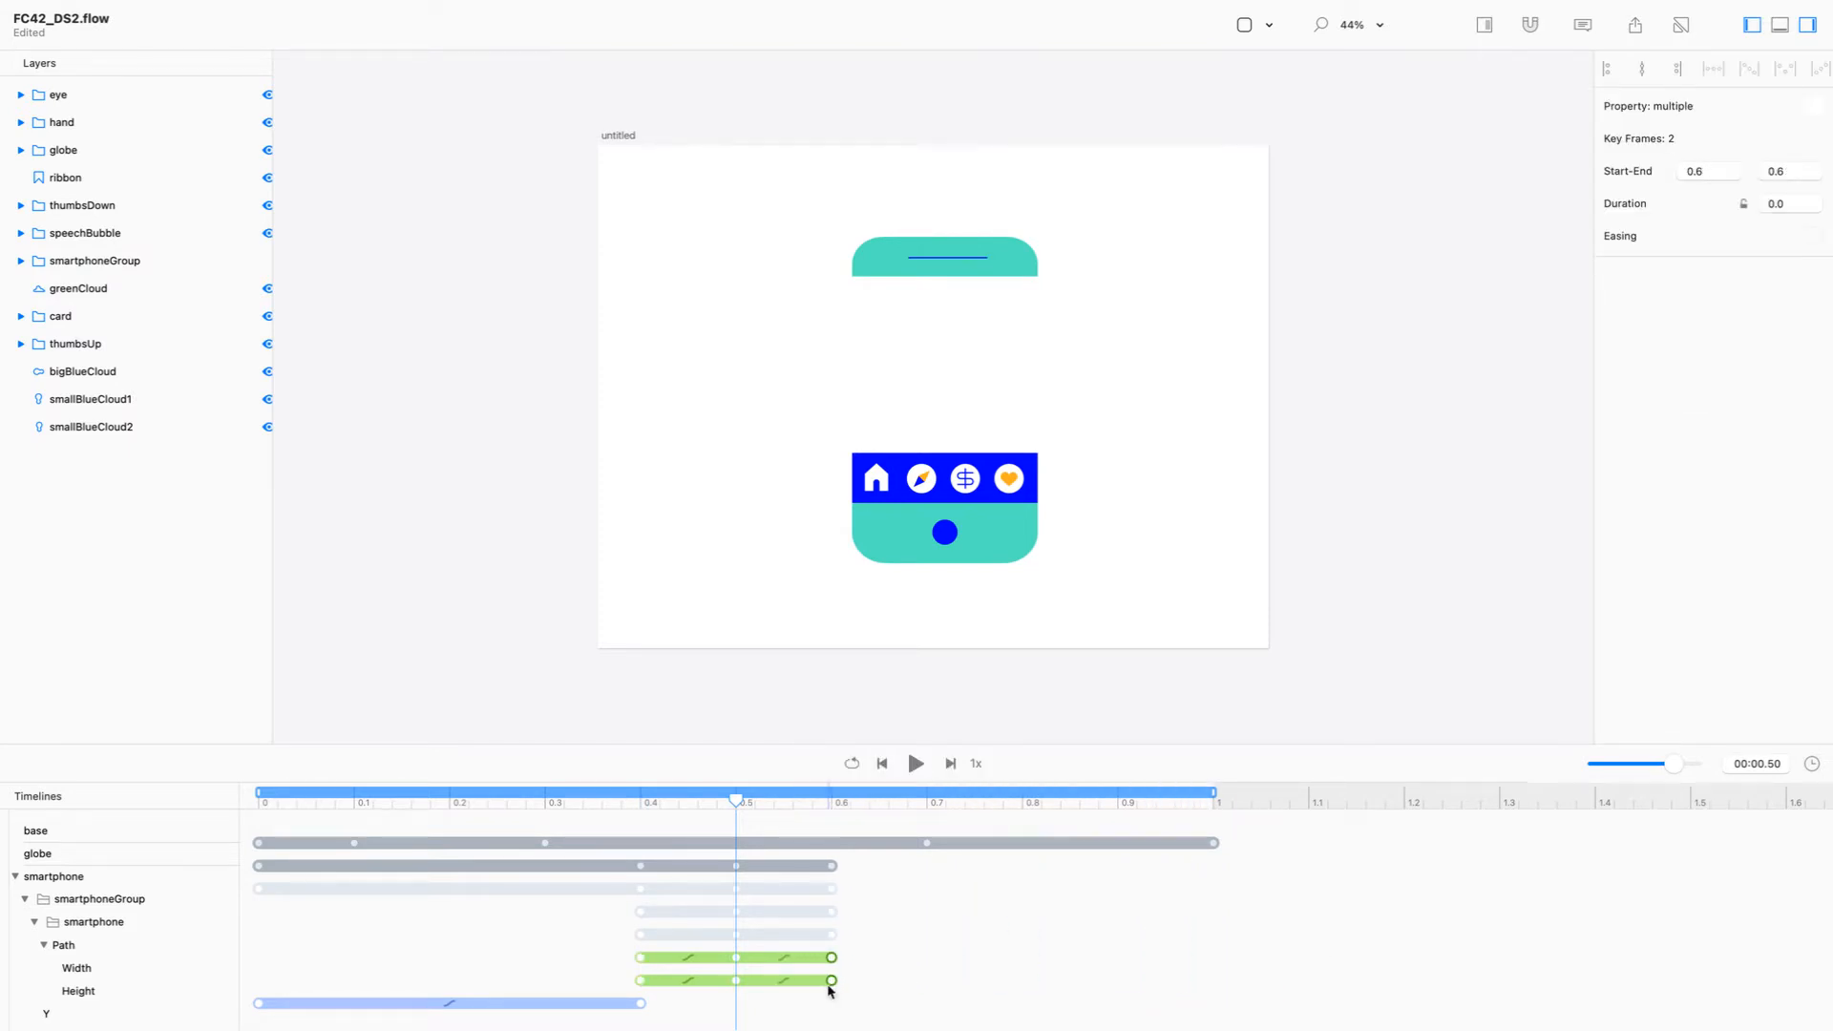
{"action": "key", "text": "space"}
{"action": "key", "text": "space"}
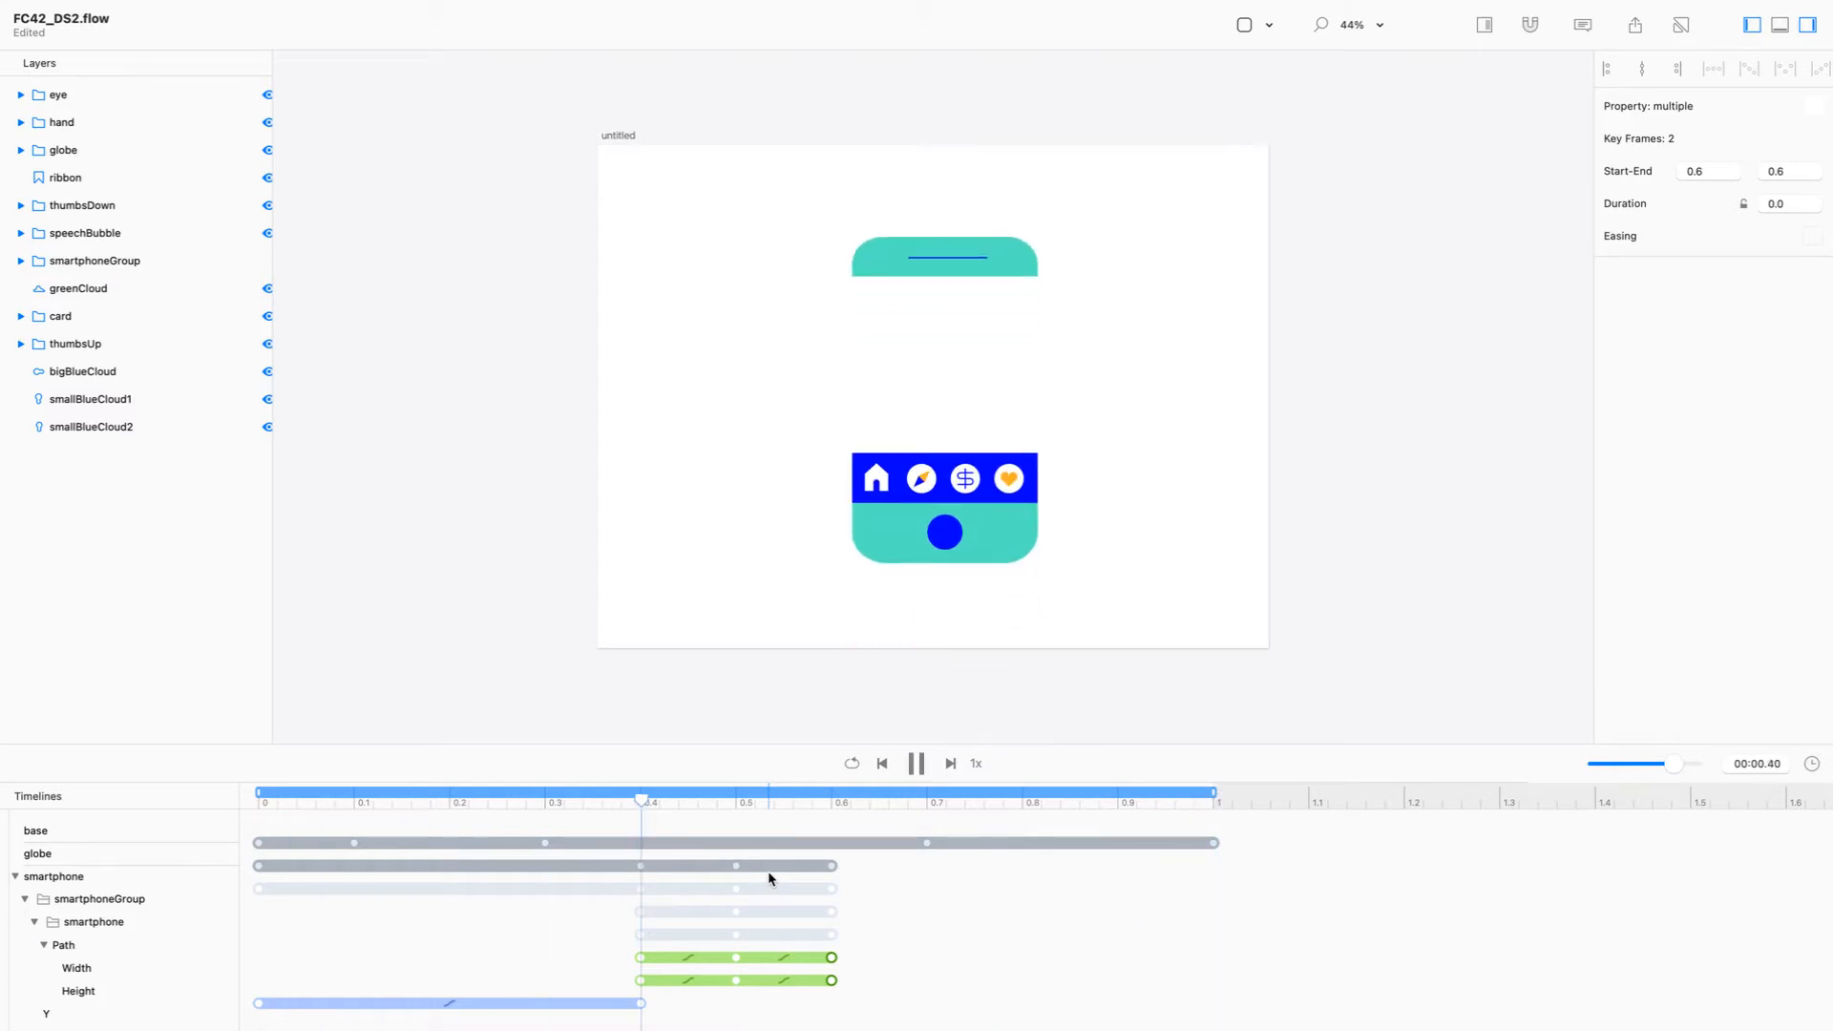
{"action": "key", "text": "space"}
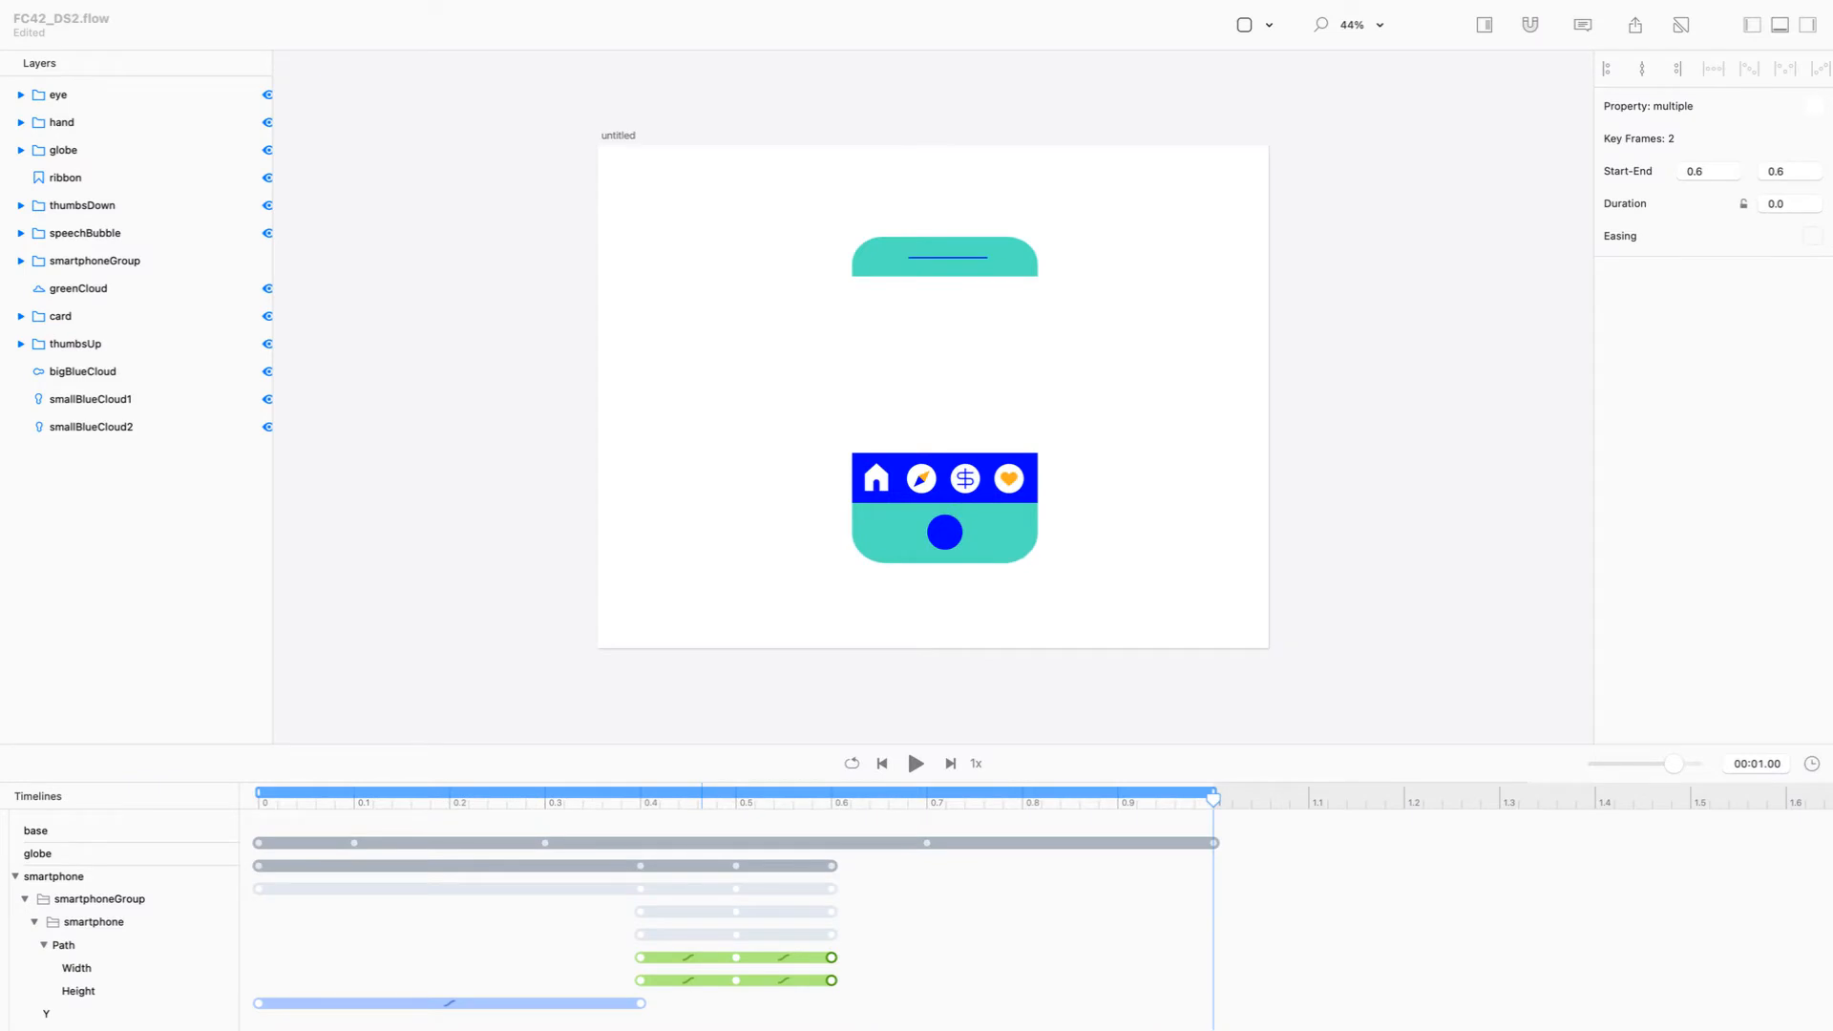
Select the phone's menu bar and expand smartphoneGroup and its menu group in the layer list
{"action": "left_click", "coordinate": [894, 460]}
{"action": "double_click", "coordinate": [893, 461]}
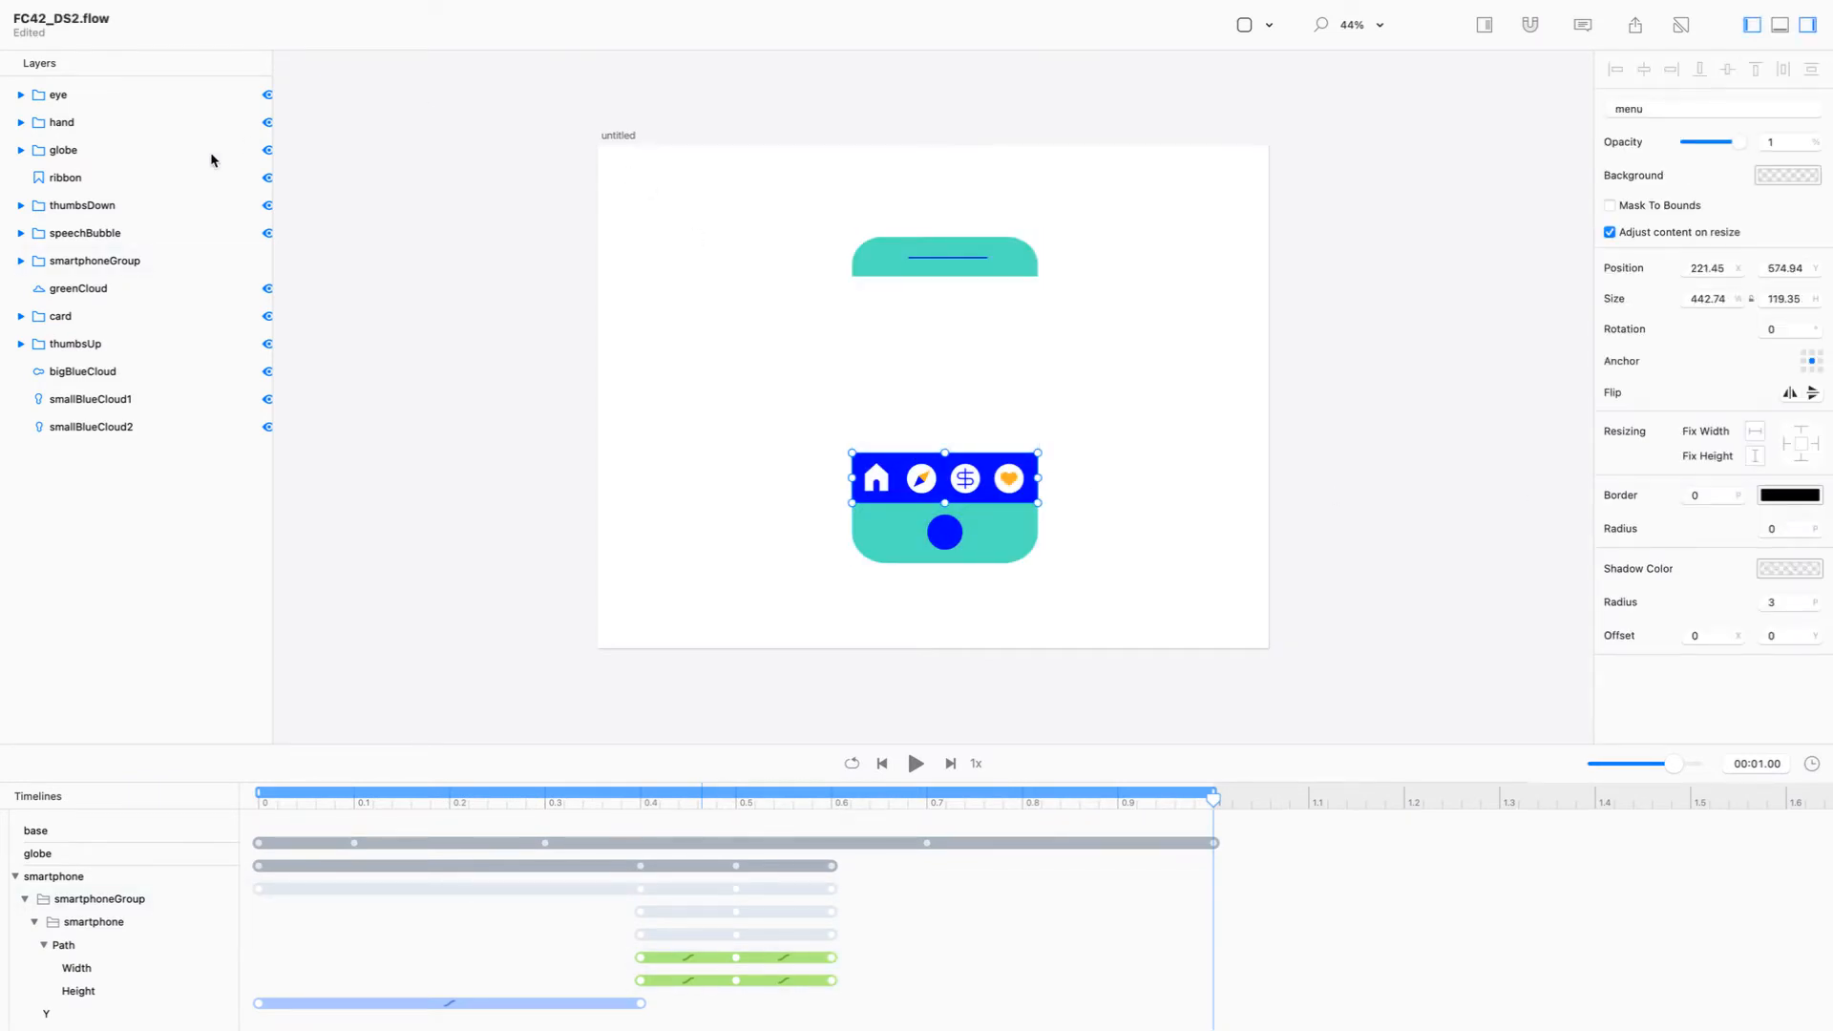
{"action": "left_click", "coordinate": [21, 263]}
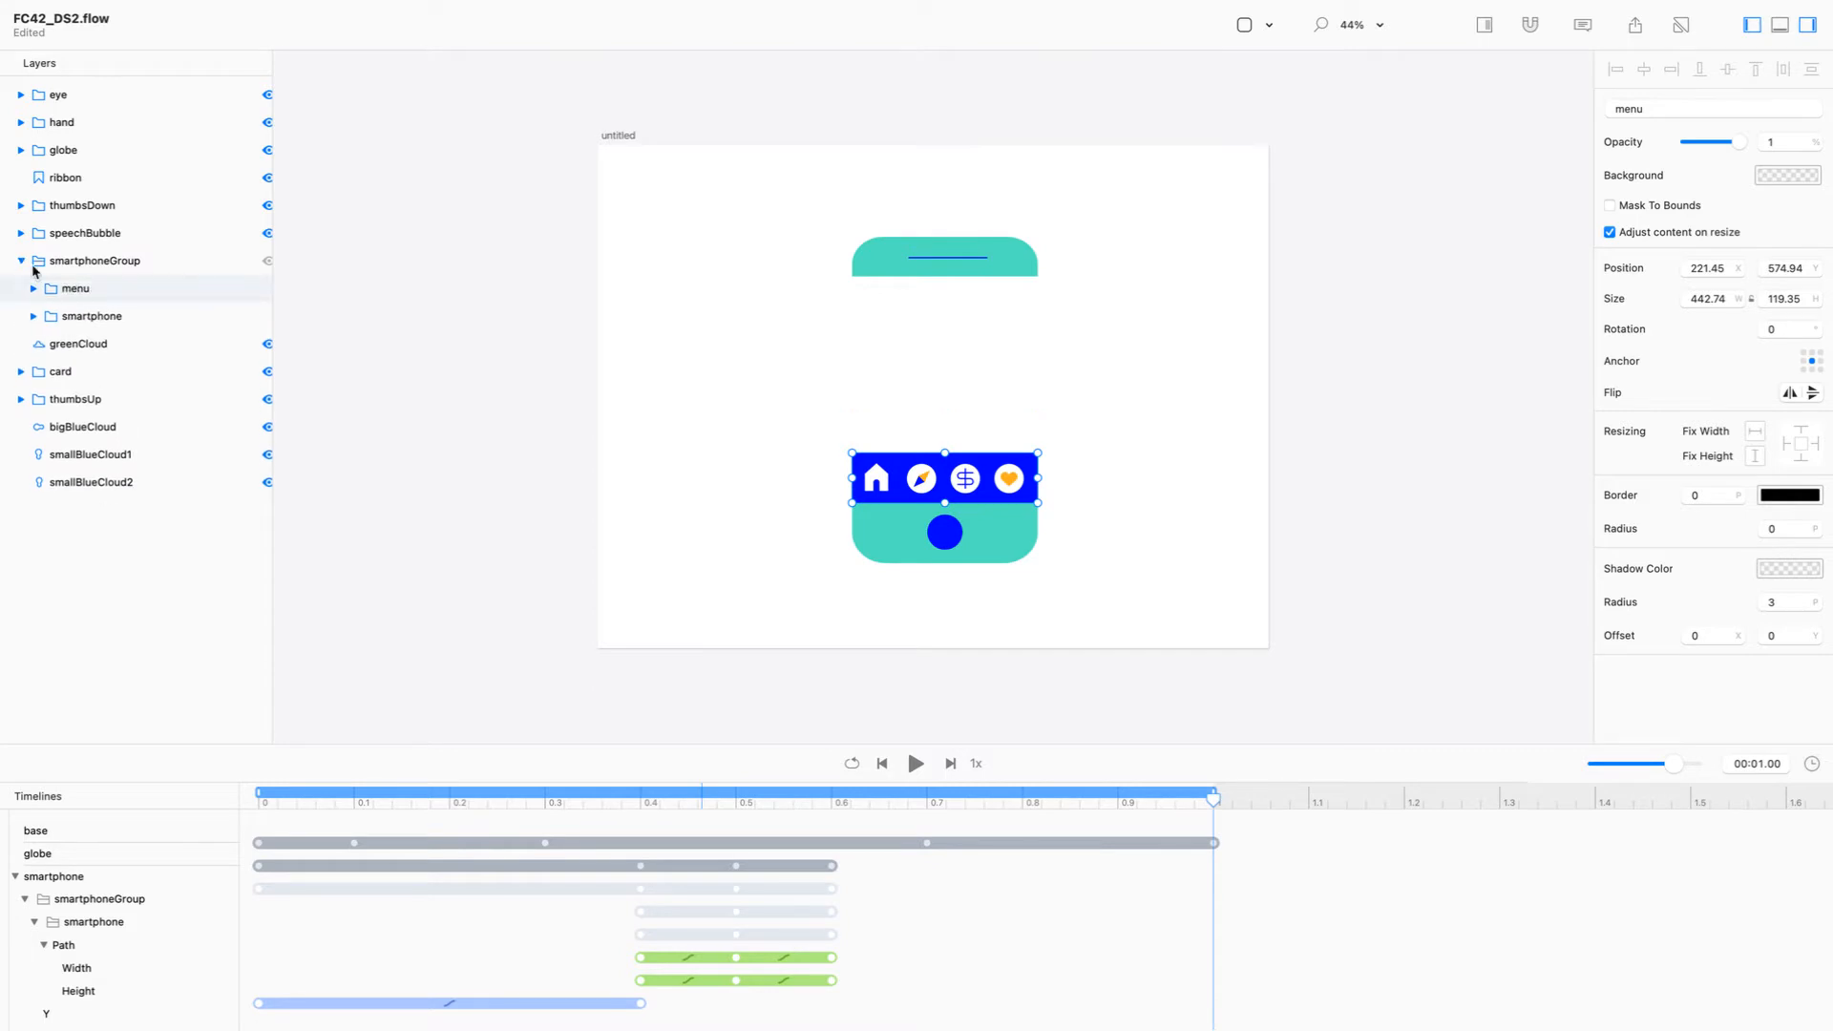
{"action": "left_click", "coordinate": [34, 290]}
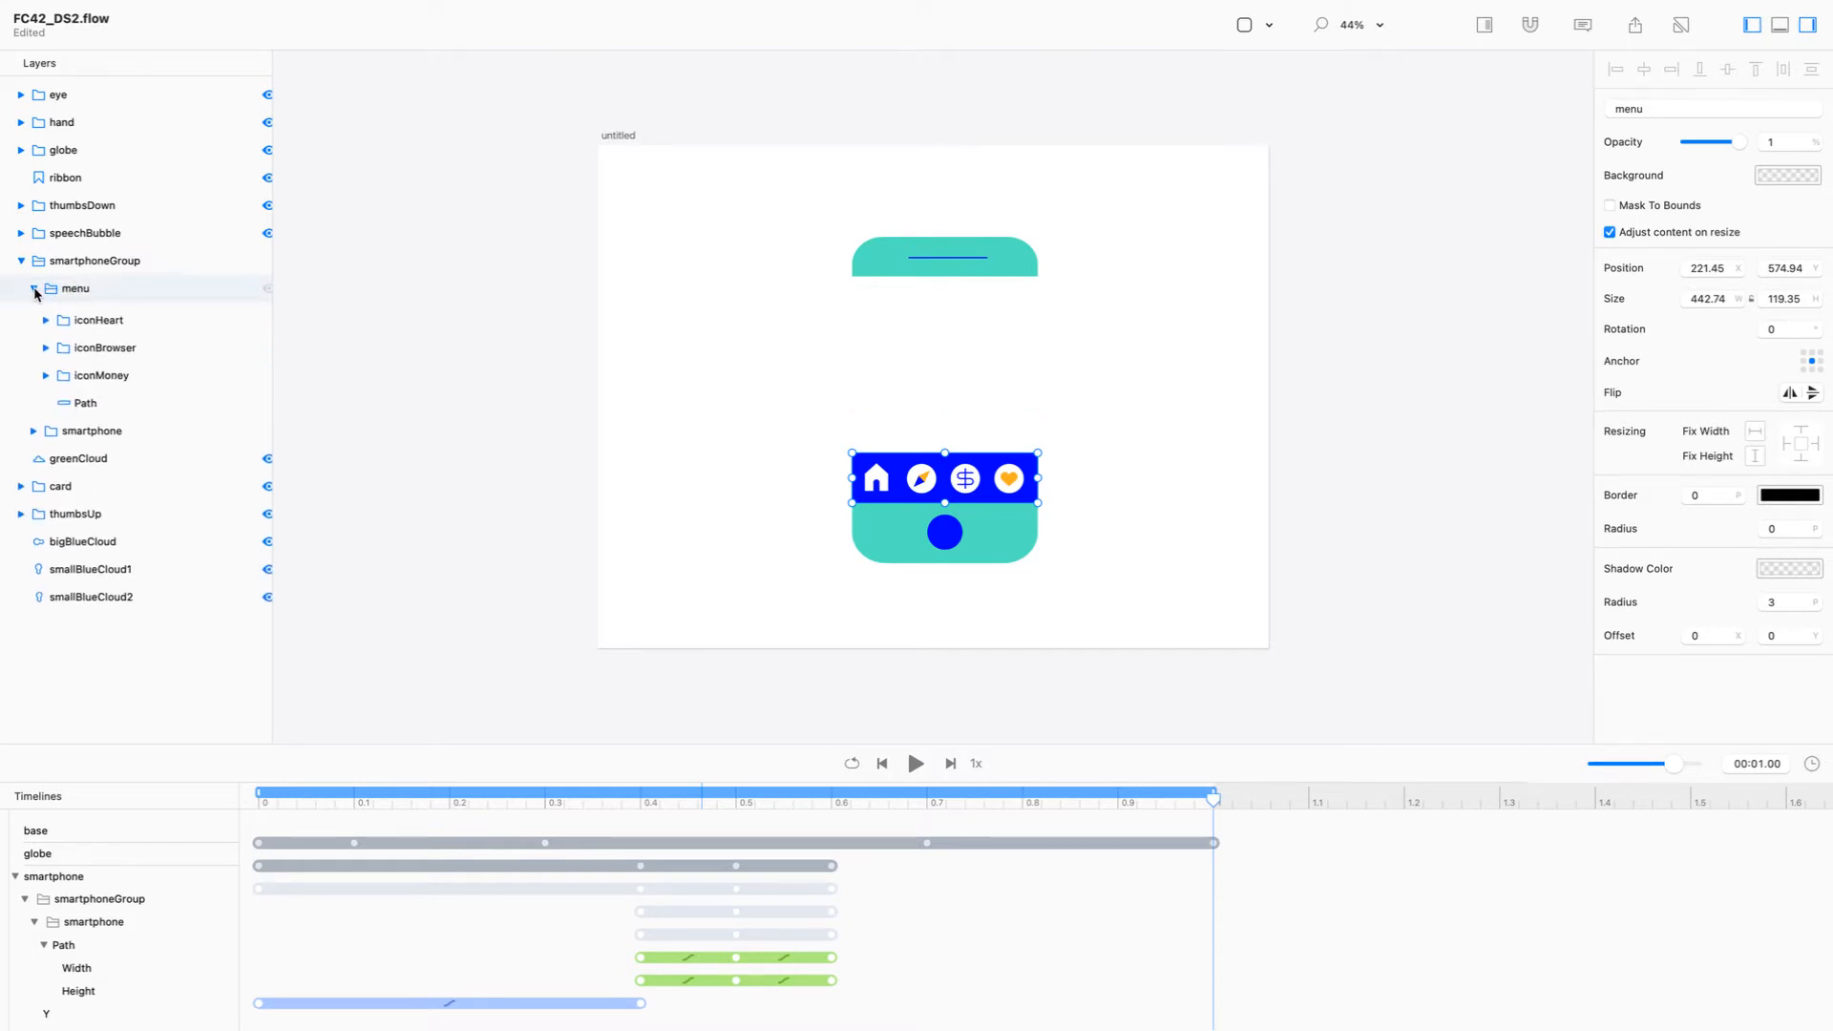
Rename the Path layer inside the menu group as menuBackground
{"action": "left_click", "coordinate": [123, 325]}
{"action": "left_click", "coordinate": [126, 352], "text": "shift"}
{"action": "left_click", "coordinate": [138, 374], "text": "shift"}
{"action": "left_click", "coordinate": [136, 397], "text": "shift"}
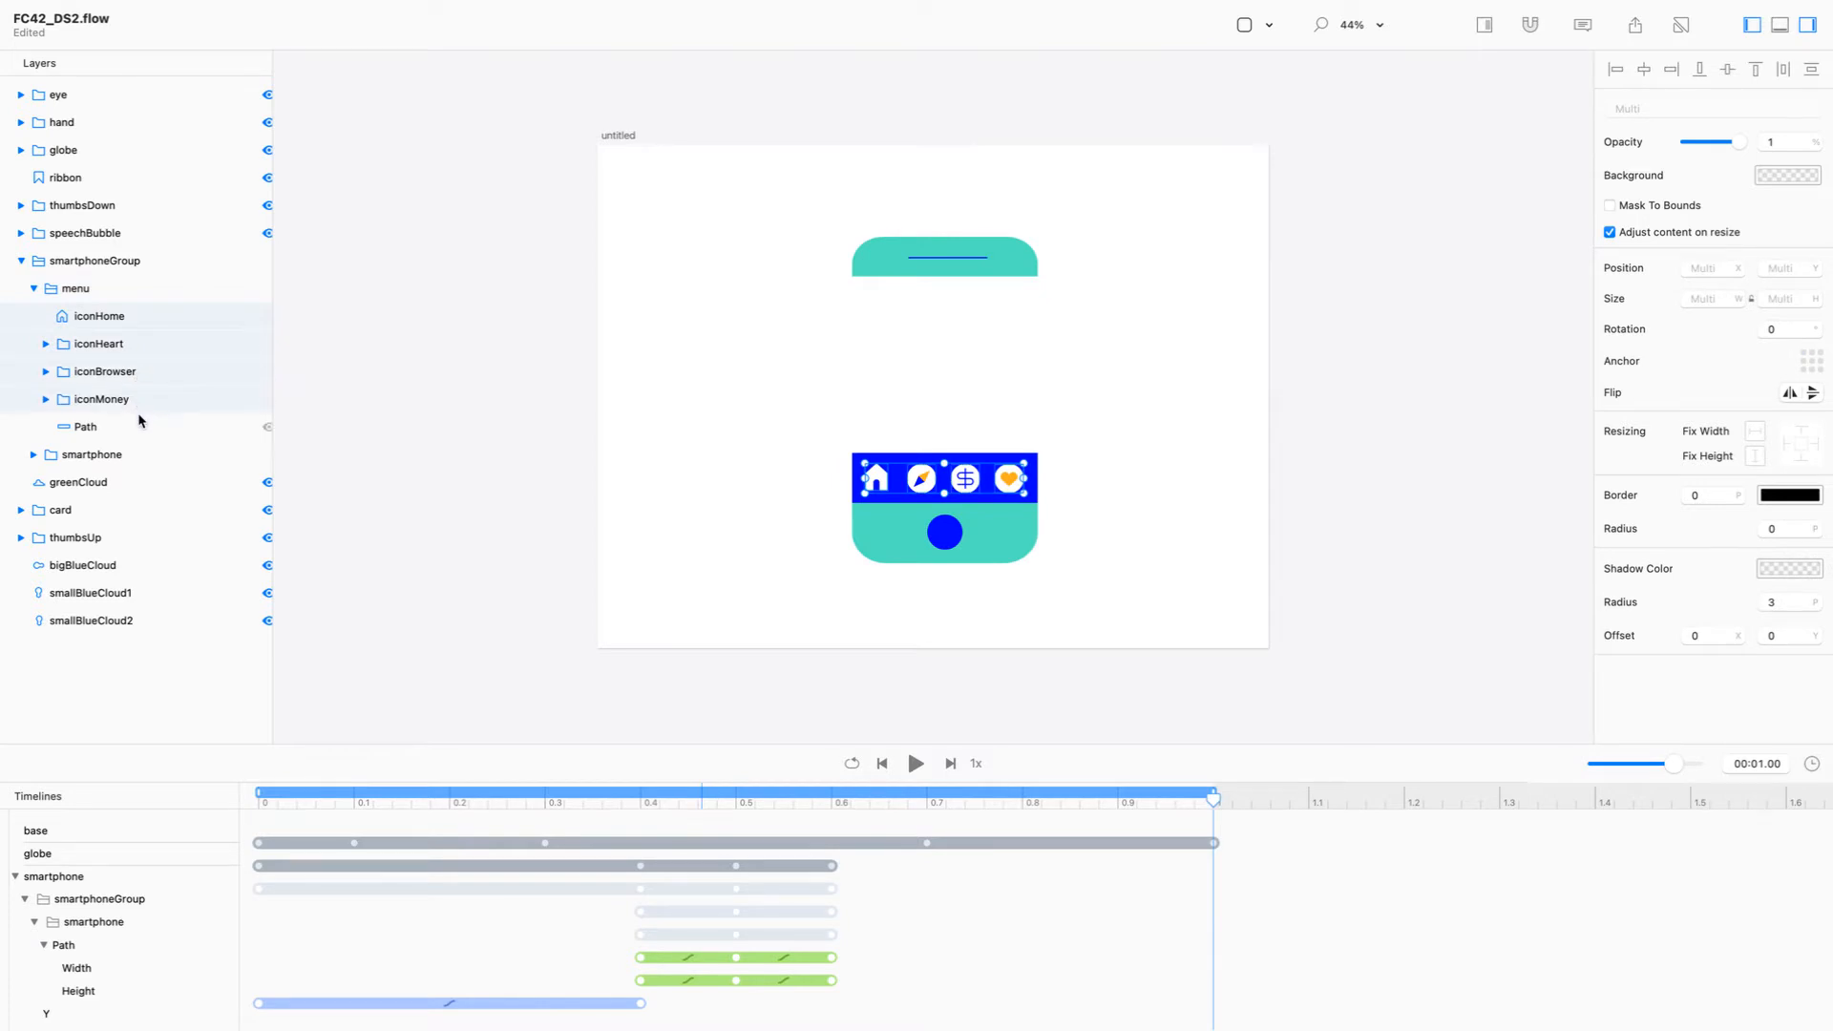
{"action": "left_click", "coordinate": [139, 425], "text": "shift"}
{"action": "left_click", "coordinate": [293, 426]}
{"action": "left_click", "coordinate": [83, 428]}
{"action": "double_click", "coordinate": [80, 426]}
{"action": "type", "text": "menuBackground"}
{"action": "key", "text": "Return"}
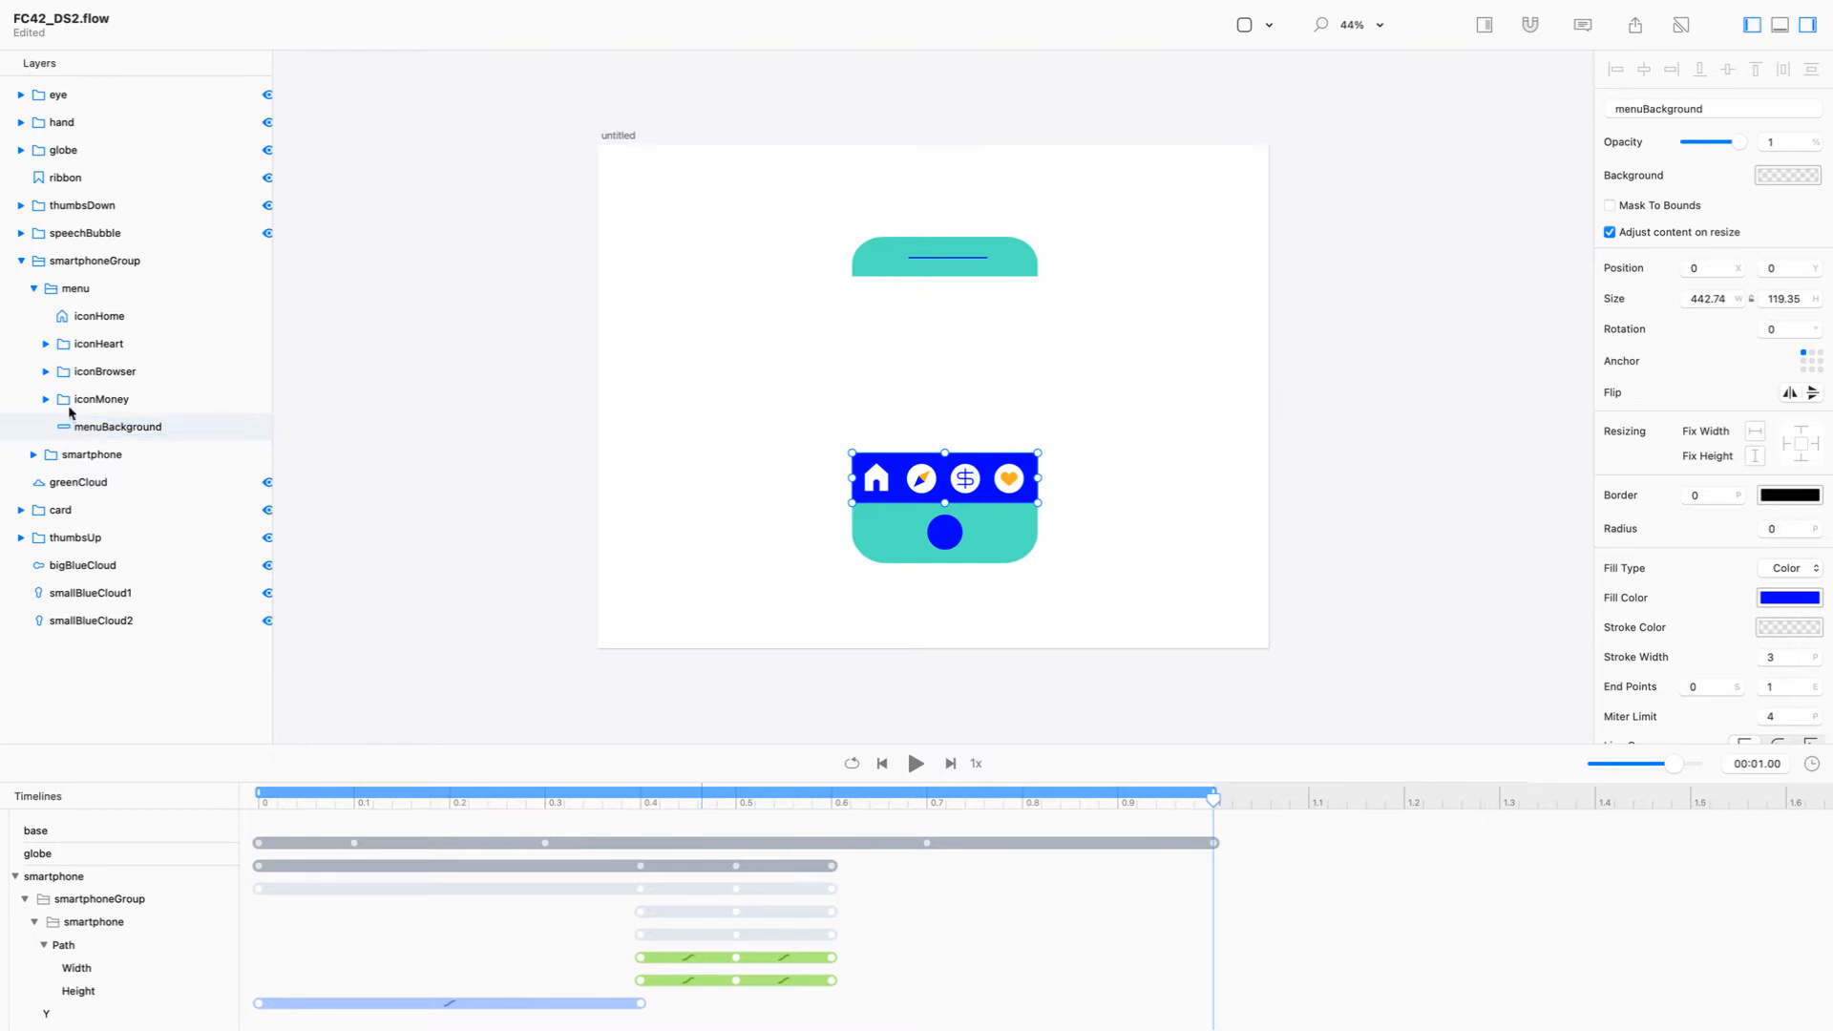
Select the menu group and enable Mask To Bounds for it
{"action": "left_click", "coordinate": [106, 271]}
{"action": "left_click", "coordinate": [111, 290]}
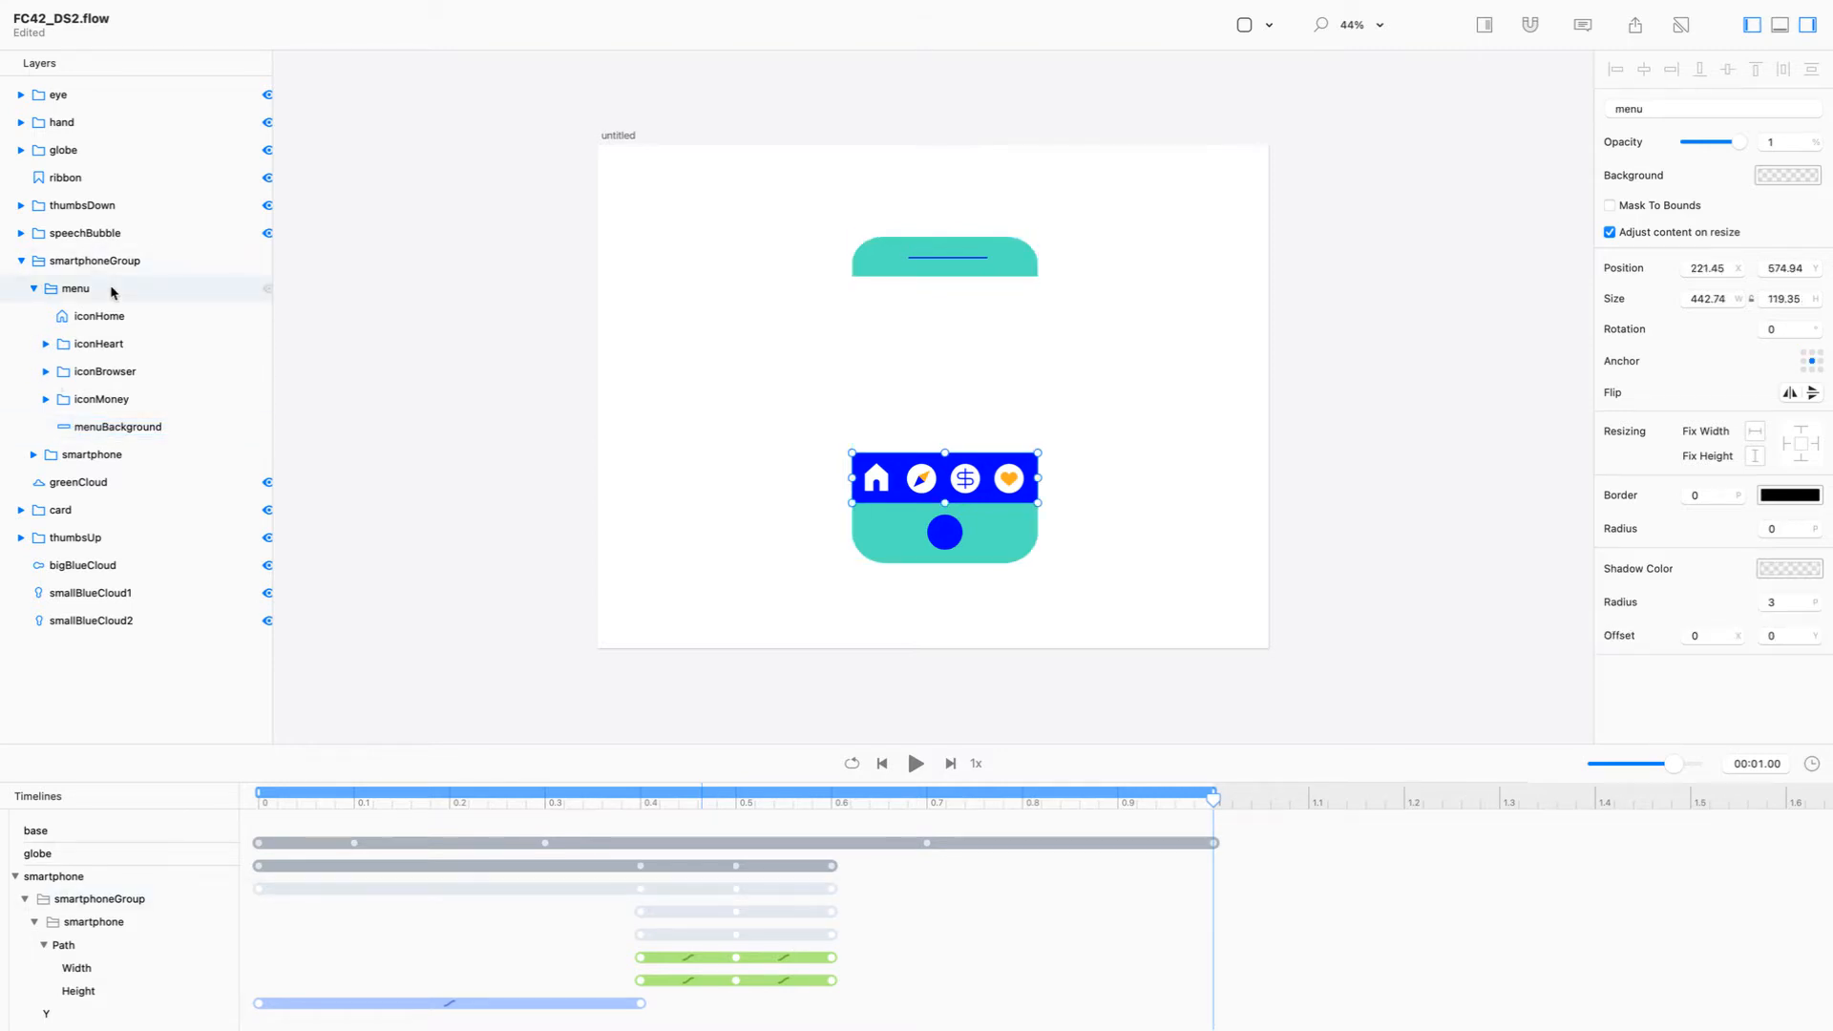
{"action": "left_click", "coordinate": [1610, 206]}
At 0 seconds, move the four menu icons and menuBackground down just outside the menu group's bounds, and scrub the timeline to preview
{"action": "left_click_drag", "start_coordinate": [731, 801], "coordinate": [93, 803]}
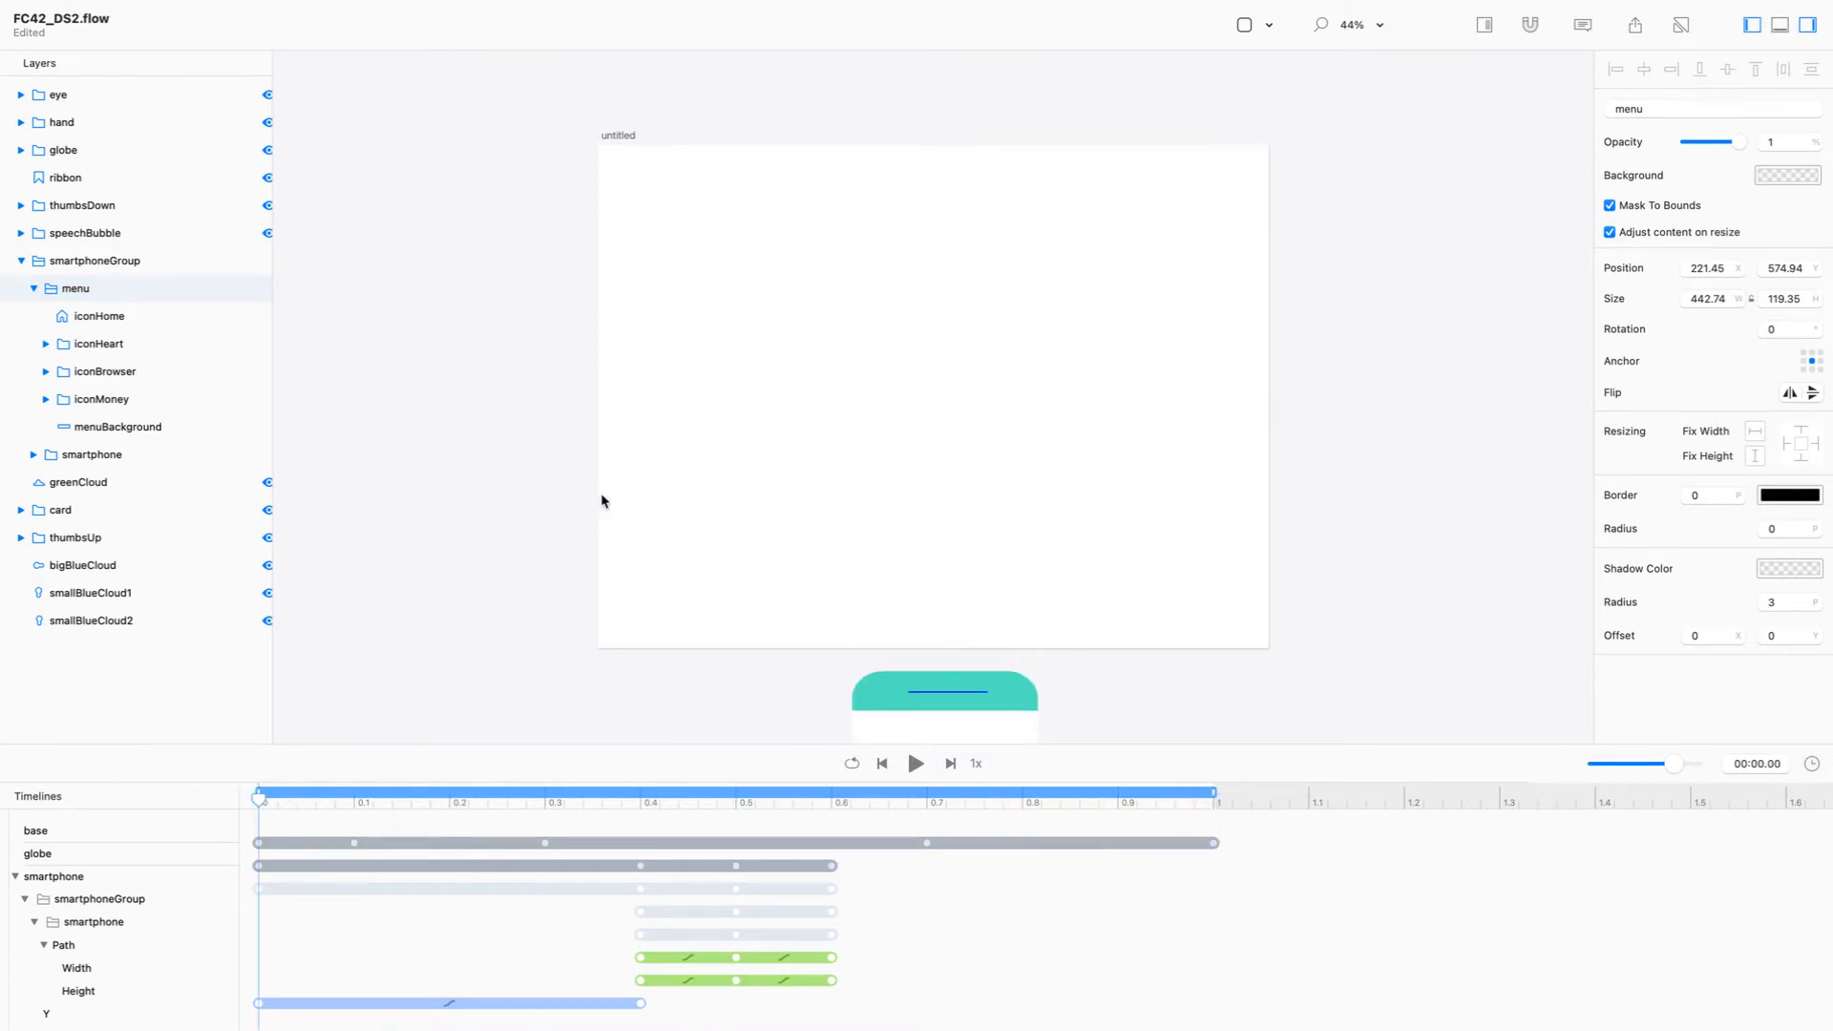
{"action": "scroll", "coordinate": [945, 512], "scroll_direction": "down", "scroll_amount": 5}
{"action": "scroll", "coordinate": [628, 418], "scroll_direction": "down", "scroll_amount": 5}
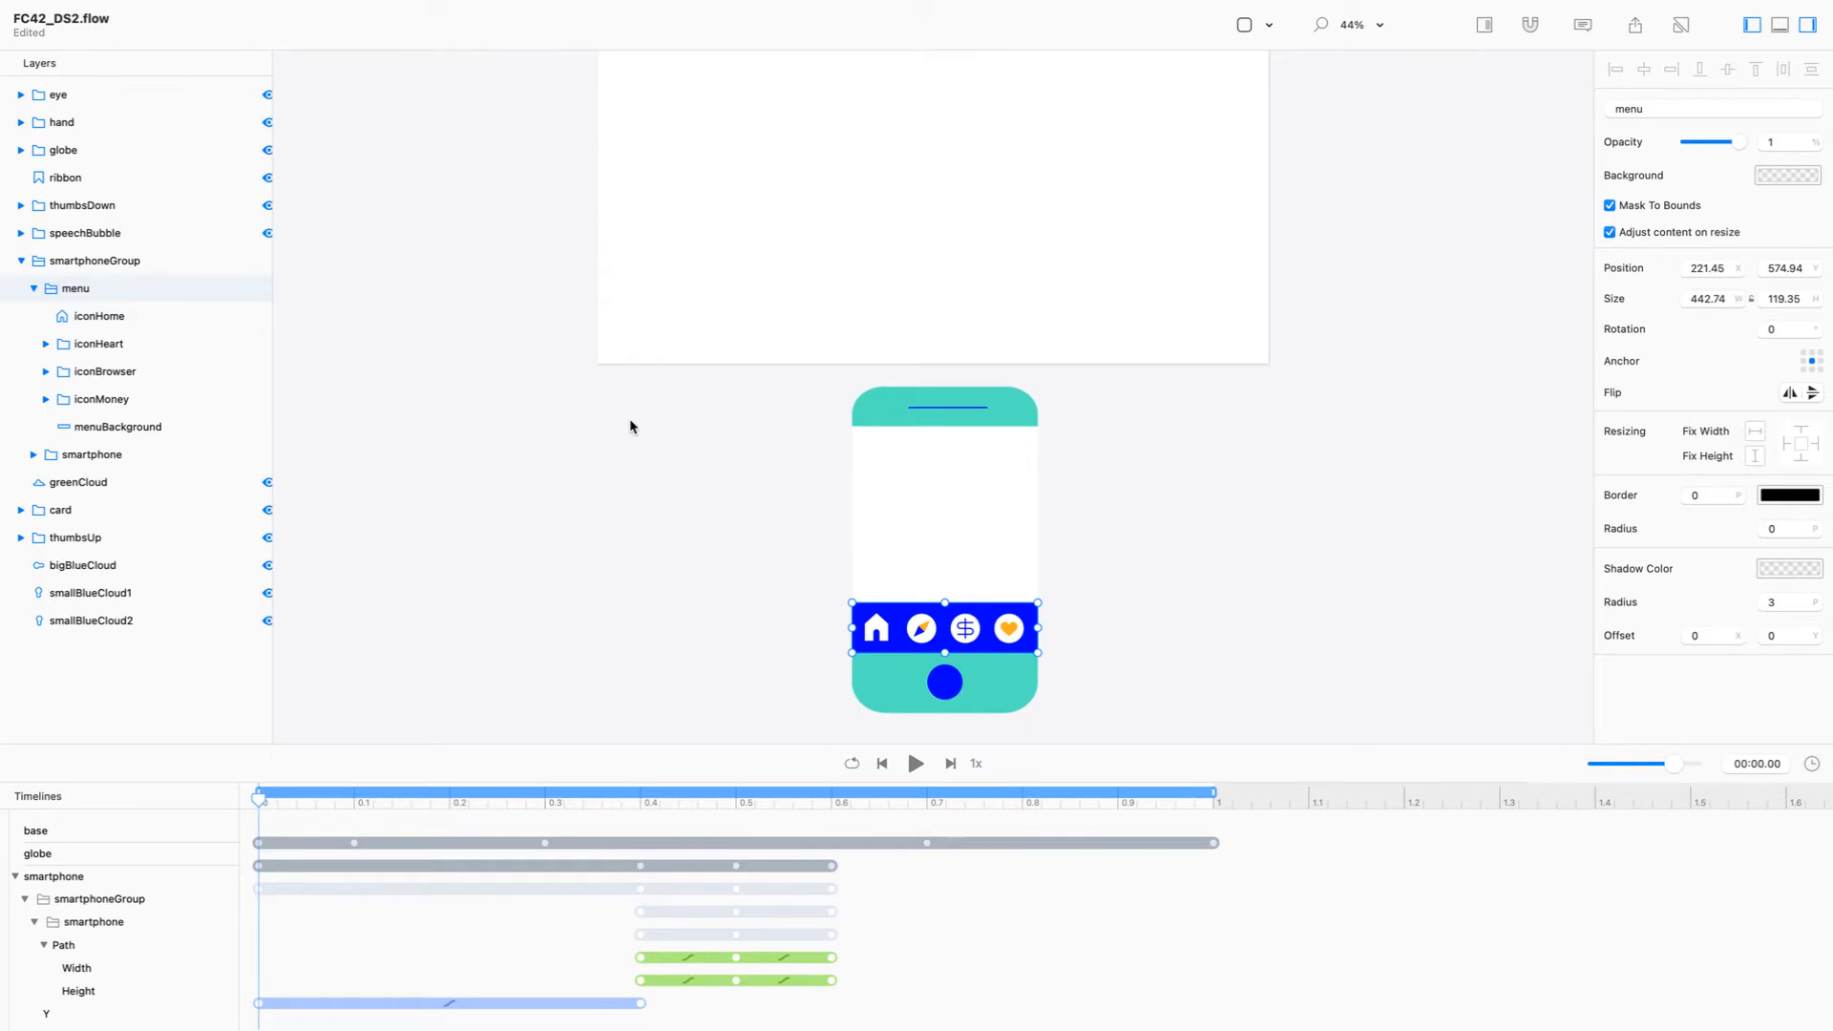
{"action": "double_click", "coordinate": [119, 294]}
{"action": "key", "text": "Escape"}
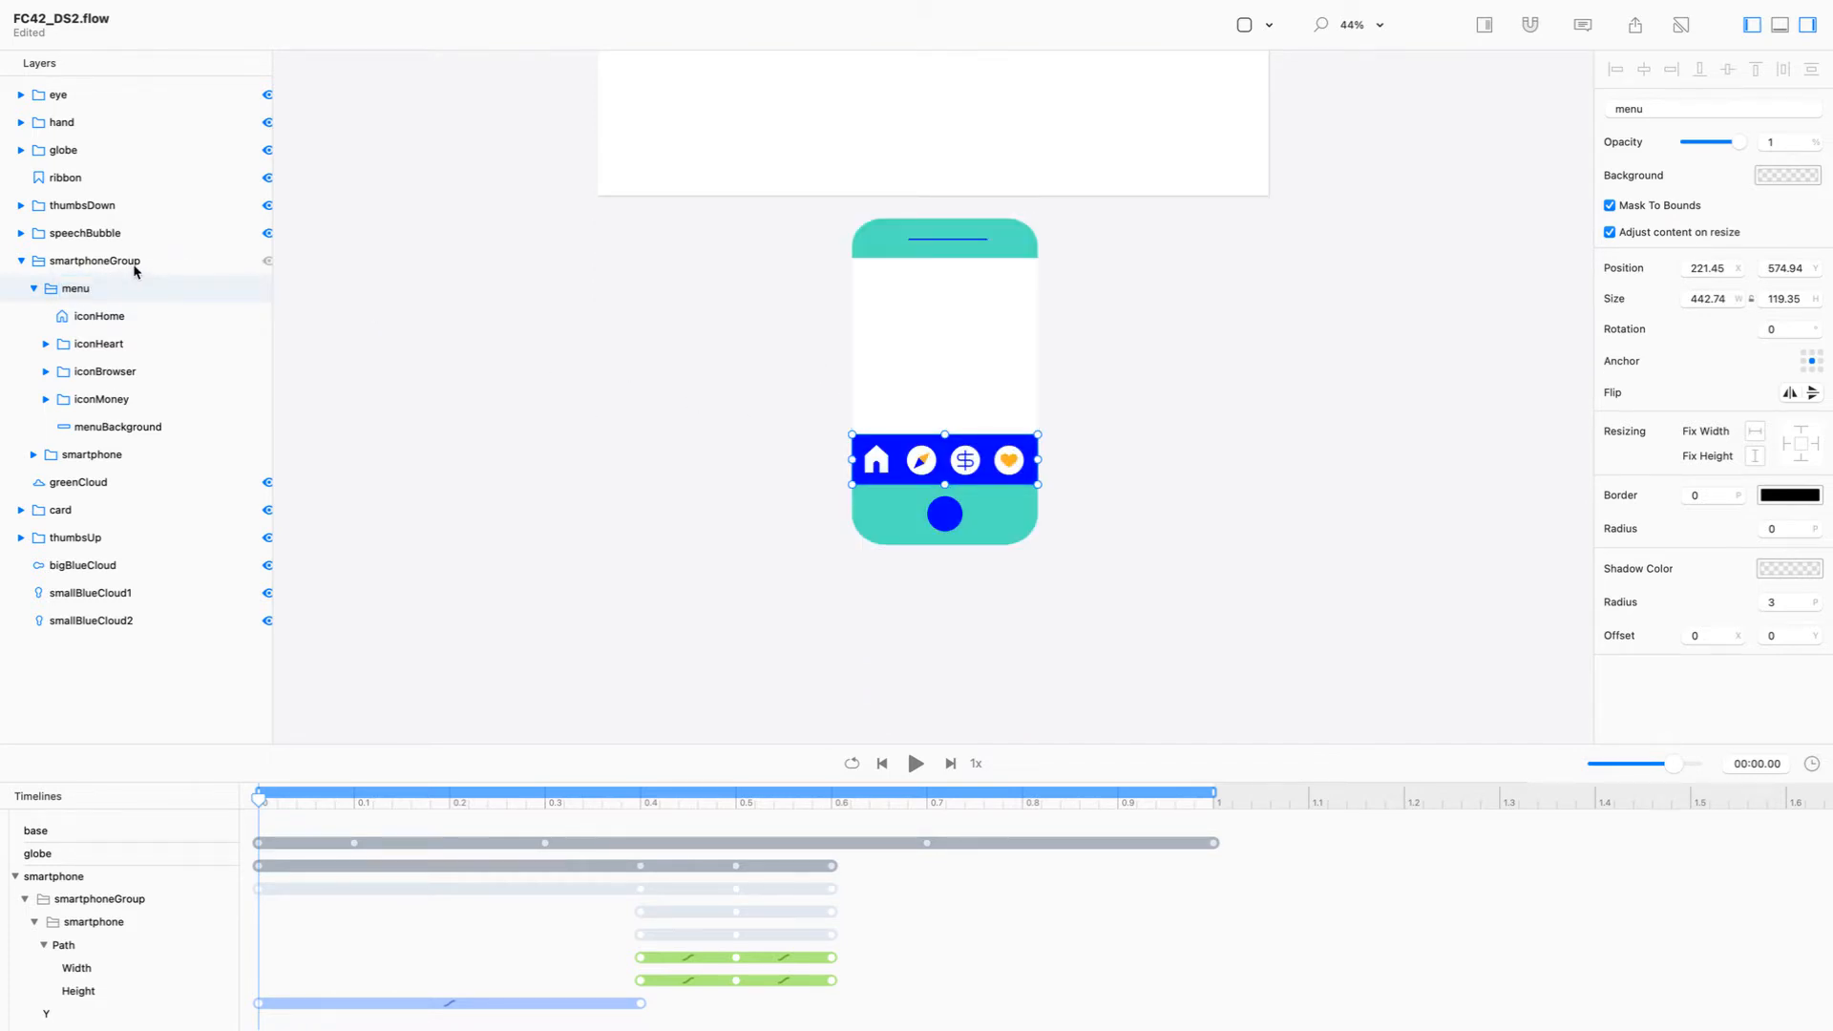
{"action": "left_click", "coordinate": [132, 321]}
{"action": "left_click", "coordinate": [160, 422], "text": "shift"}
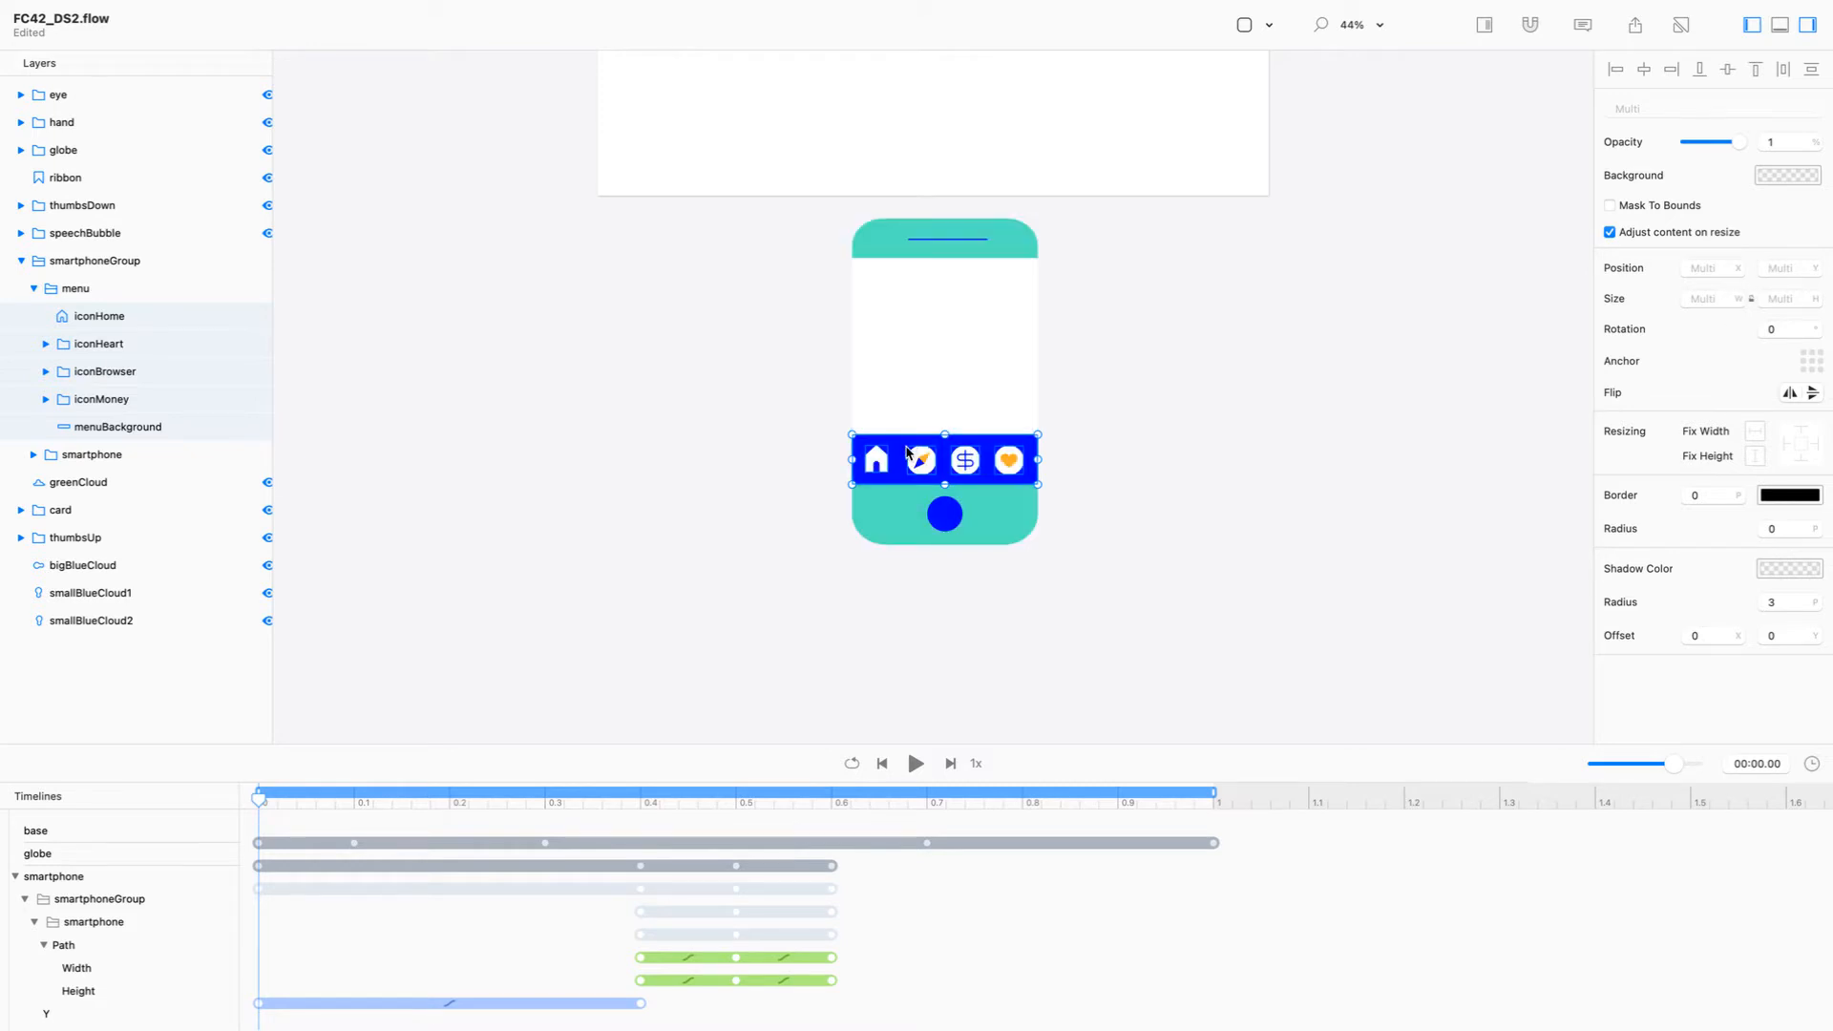
{"action": "left_click_drag", "start_coordinate": [943, 447], "coordinate": [945, 498]}
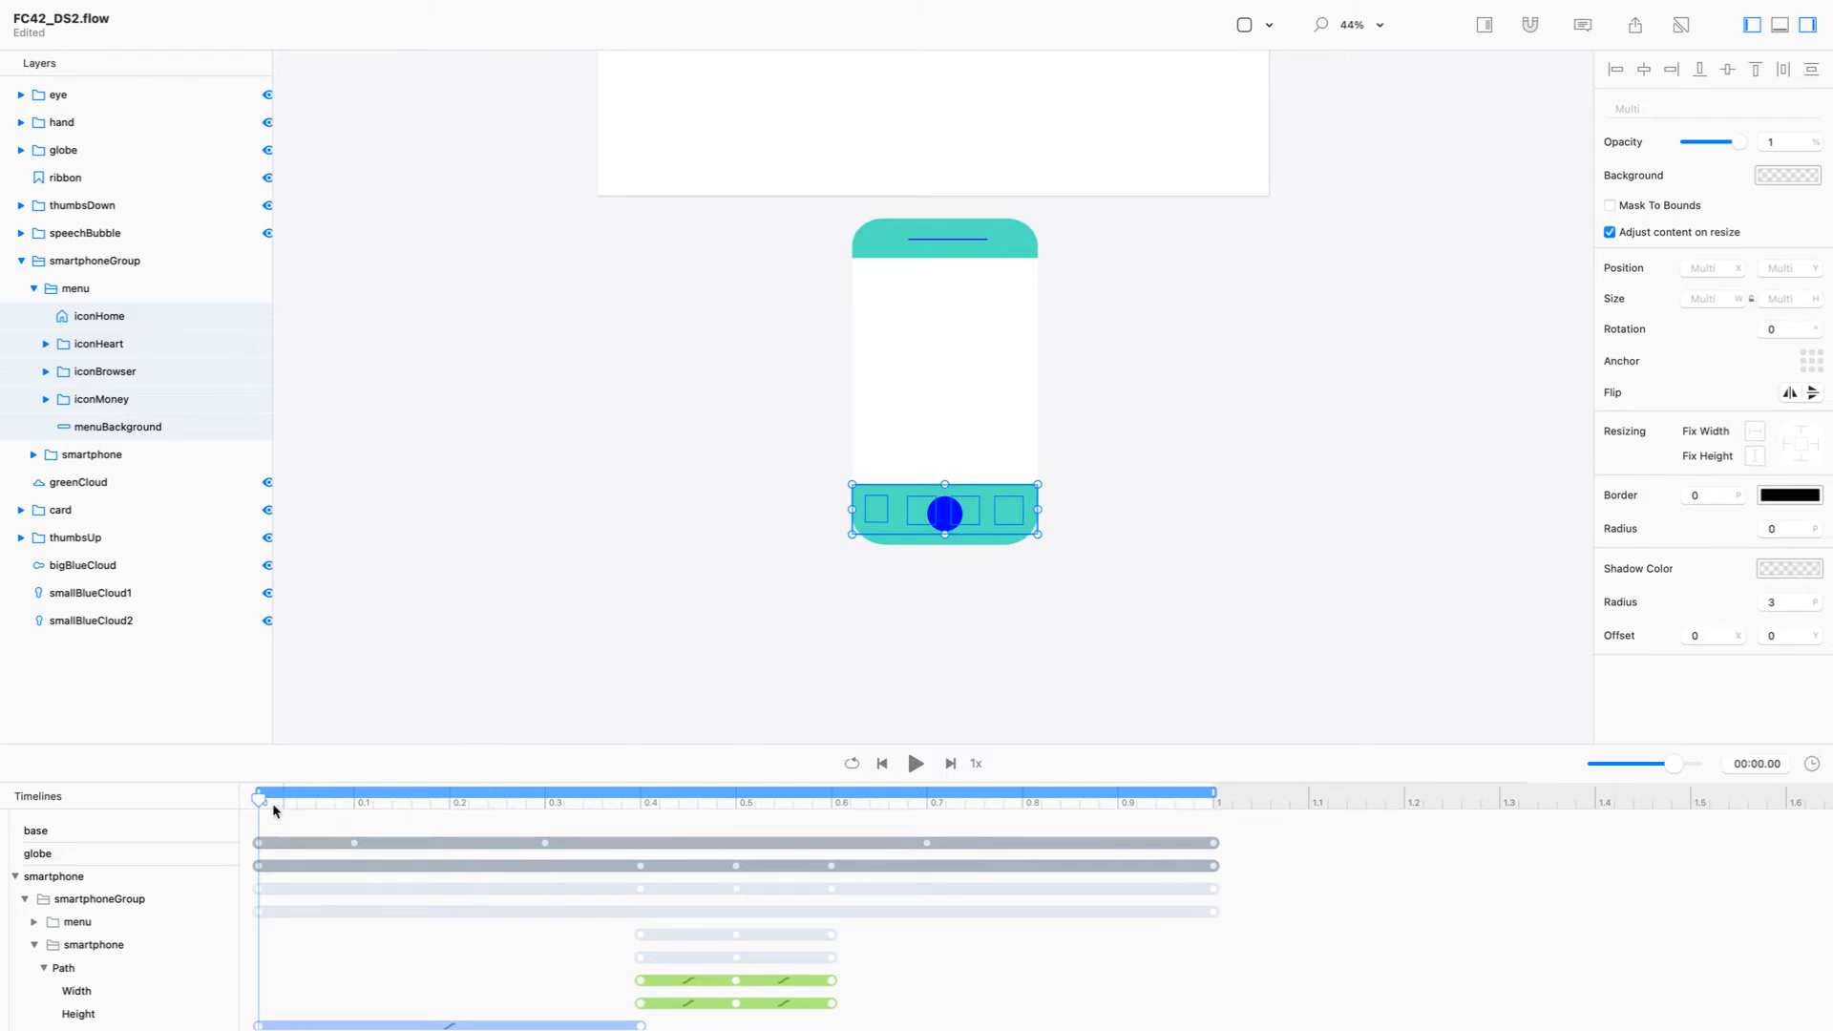
{"action": "left_click_drag", "start_coordinate": [259, 798], "coordinate": [545, 781]}
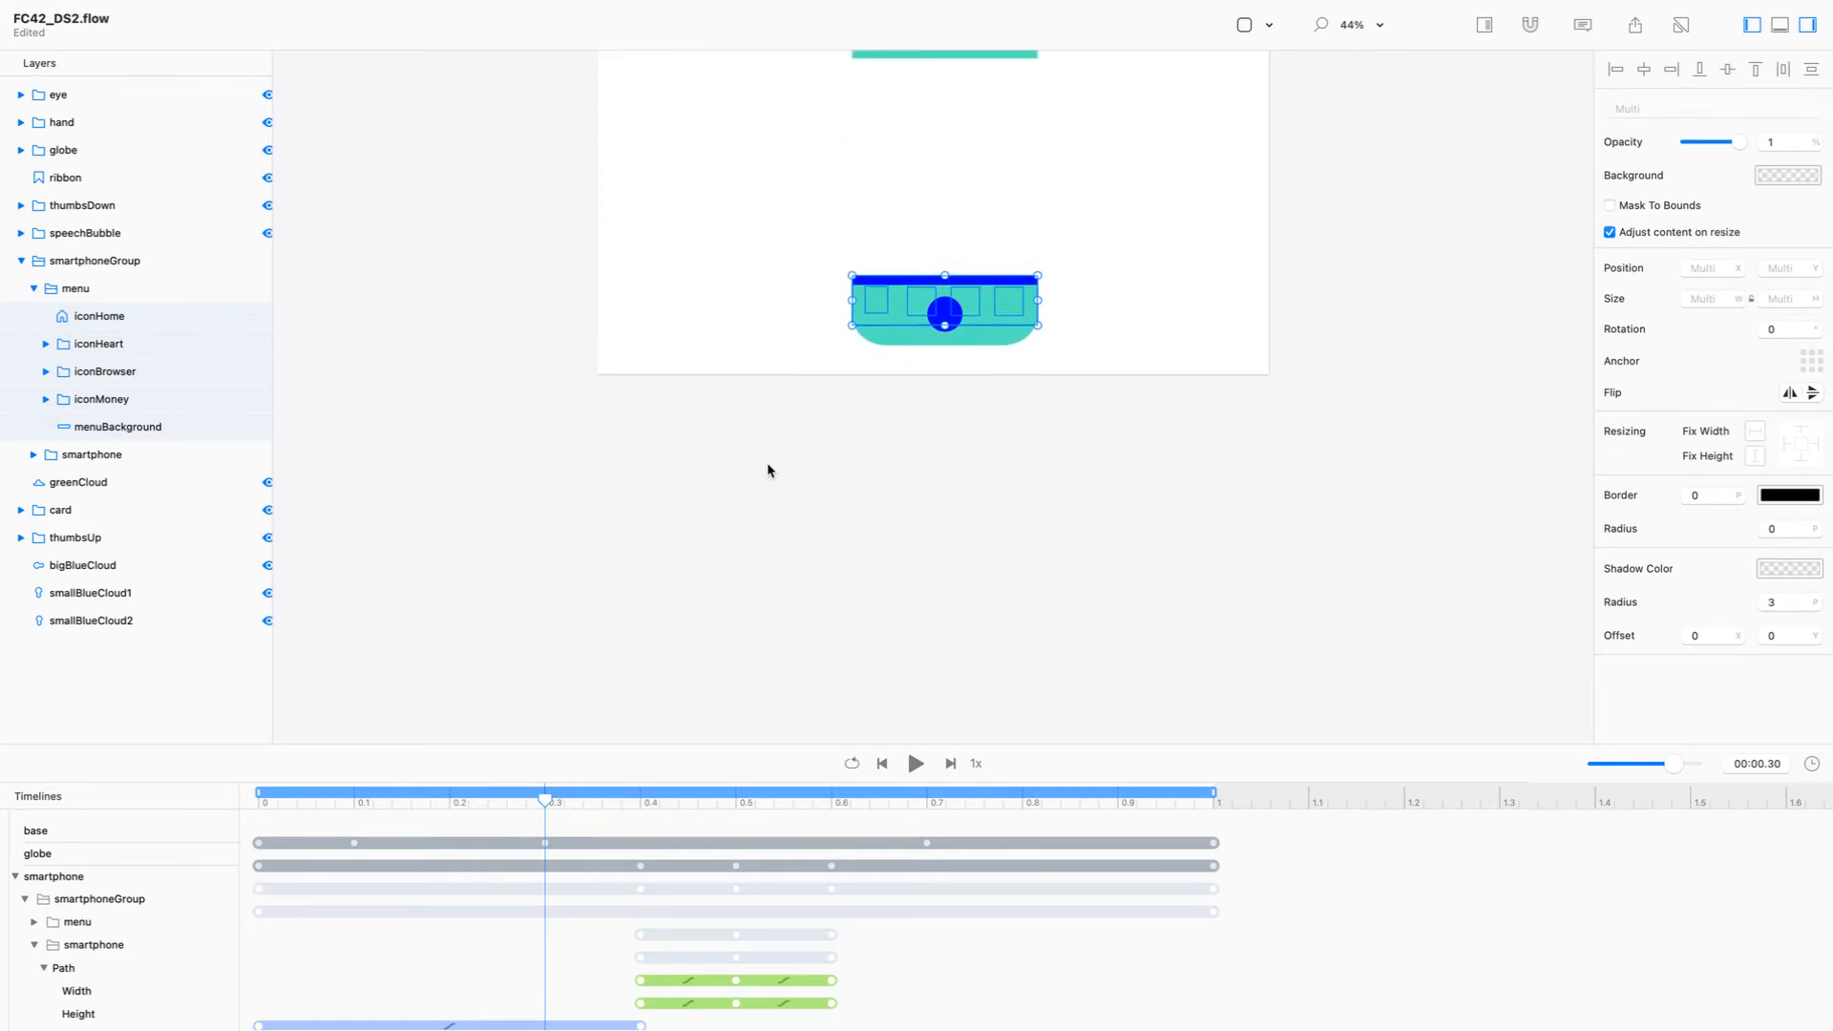
{"action": "left_click_drag", "start_coordinate": [545, 798], "coordinate": [1320, 721]}
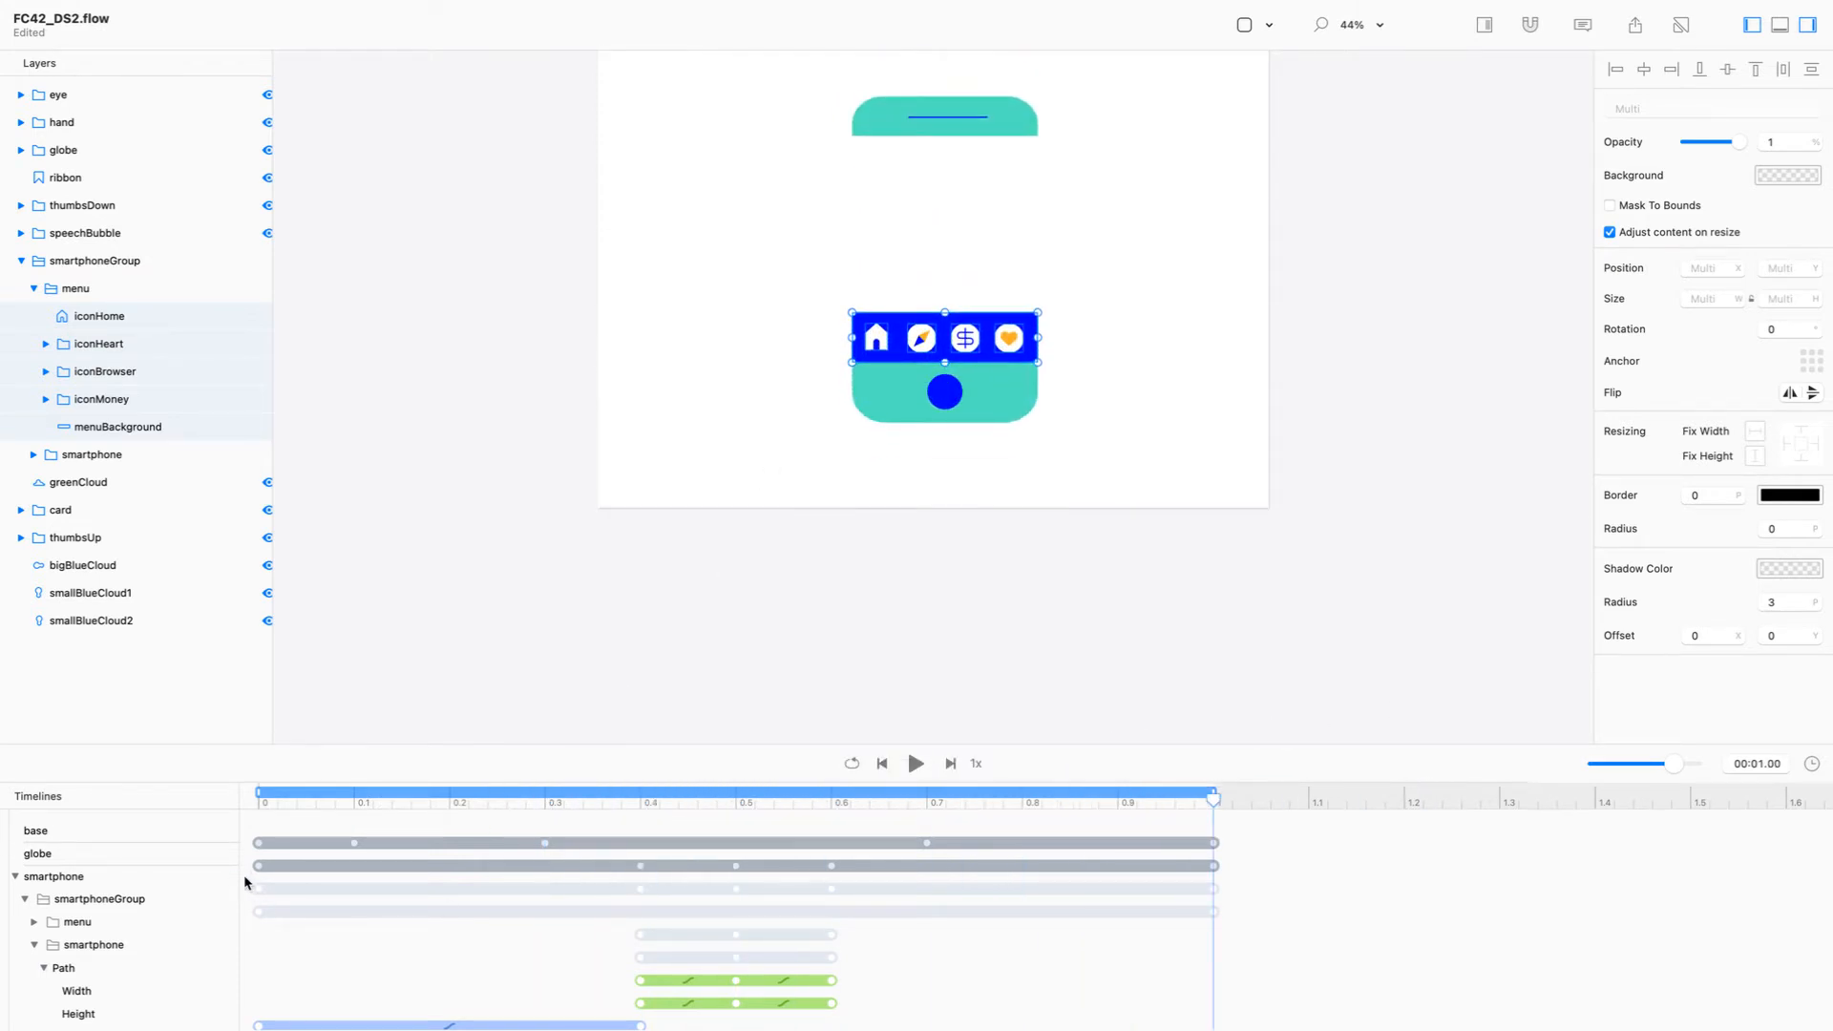
Enlarge the timeline area and expand the tracks of all layers inside the menu group
{"action": "left_click", "coordinate": [34, 922]}
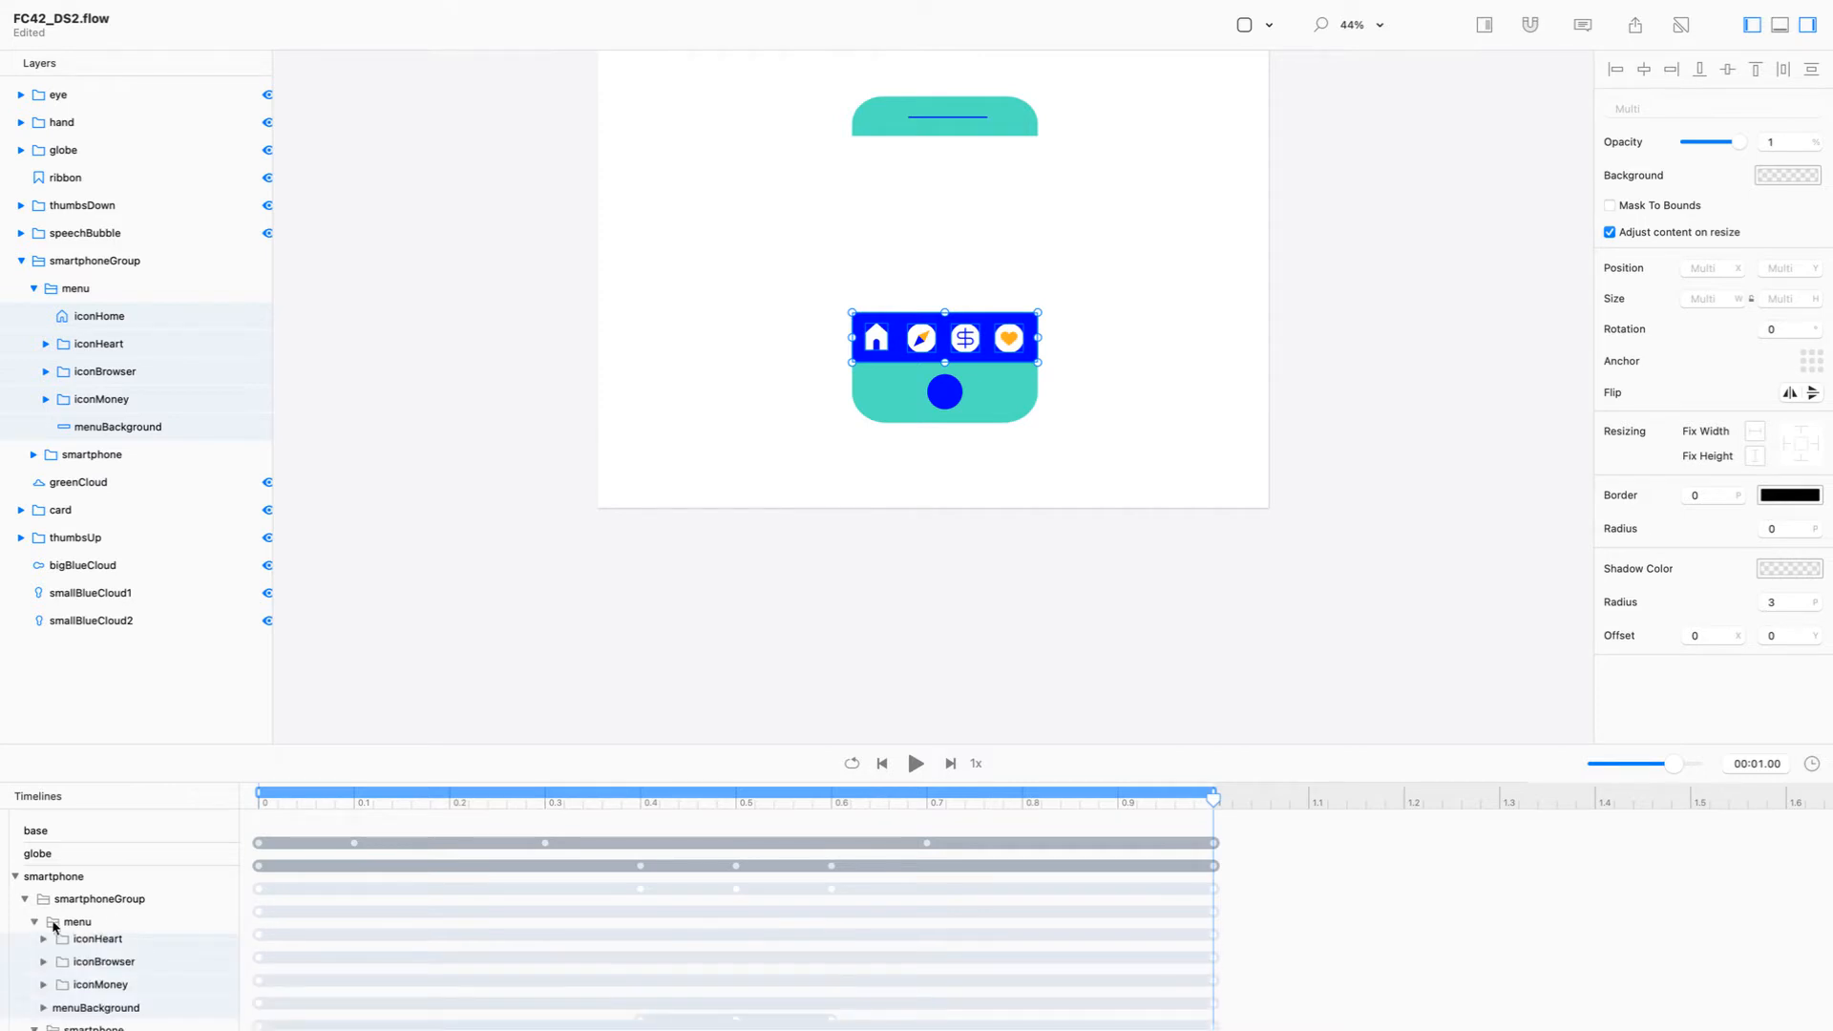
{"action": "left_click_drag", "start_coordinate": [298, 746], "coordinate": [205, 618]}
{"action": "left_click", "coordinate": [34, 794]}
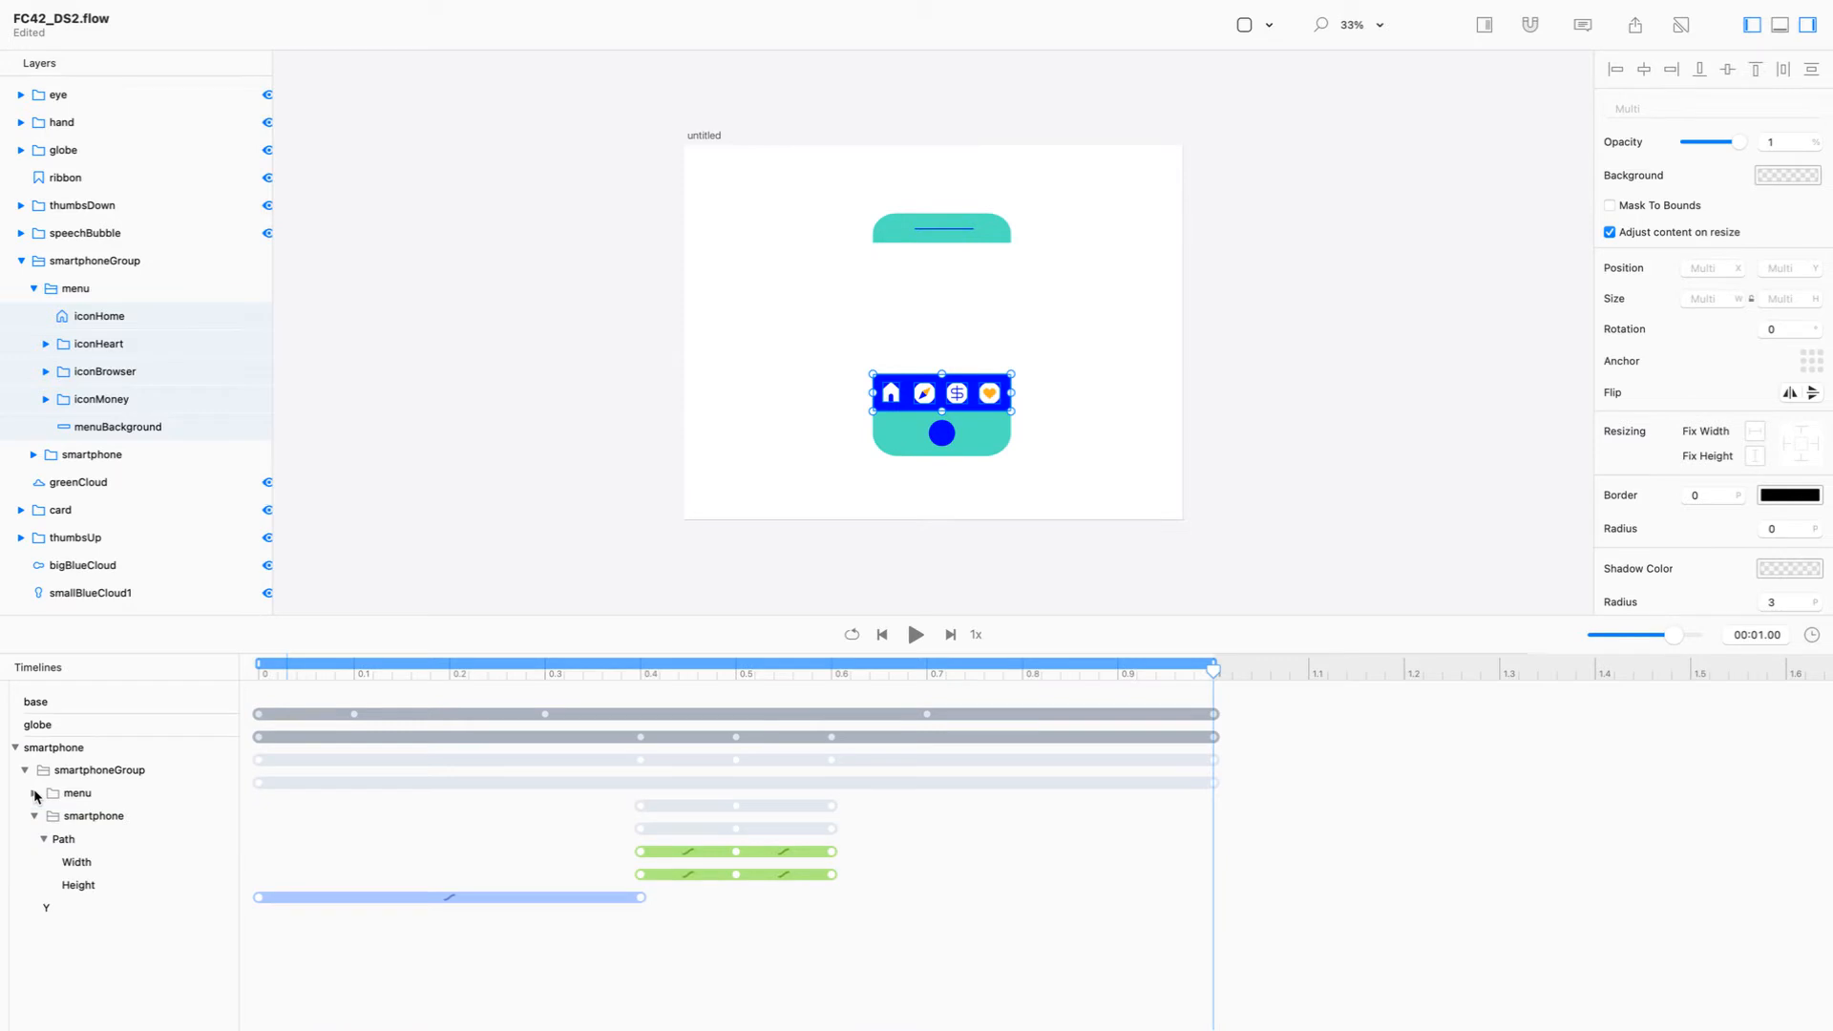
{"action": "left_click", "coordinate": [34, 794], "text": "alt"}
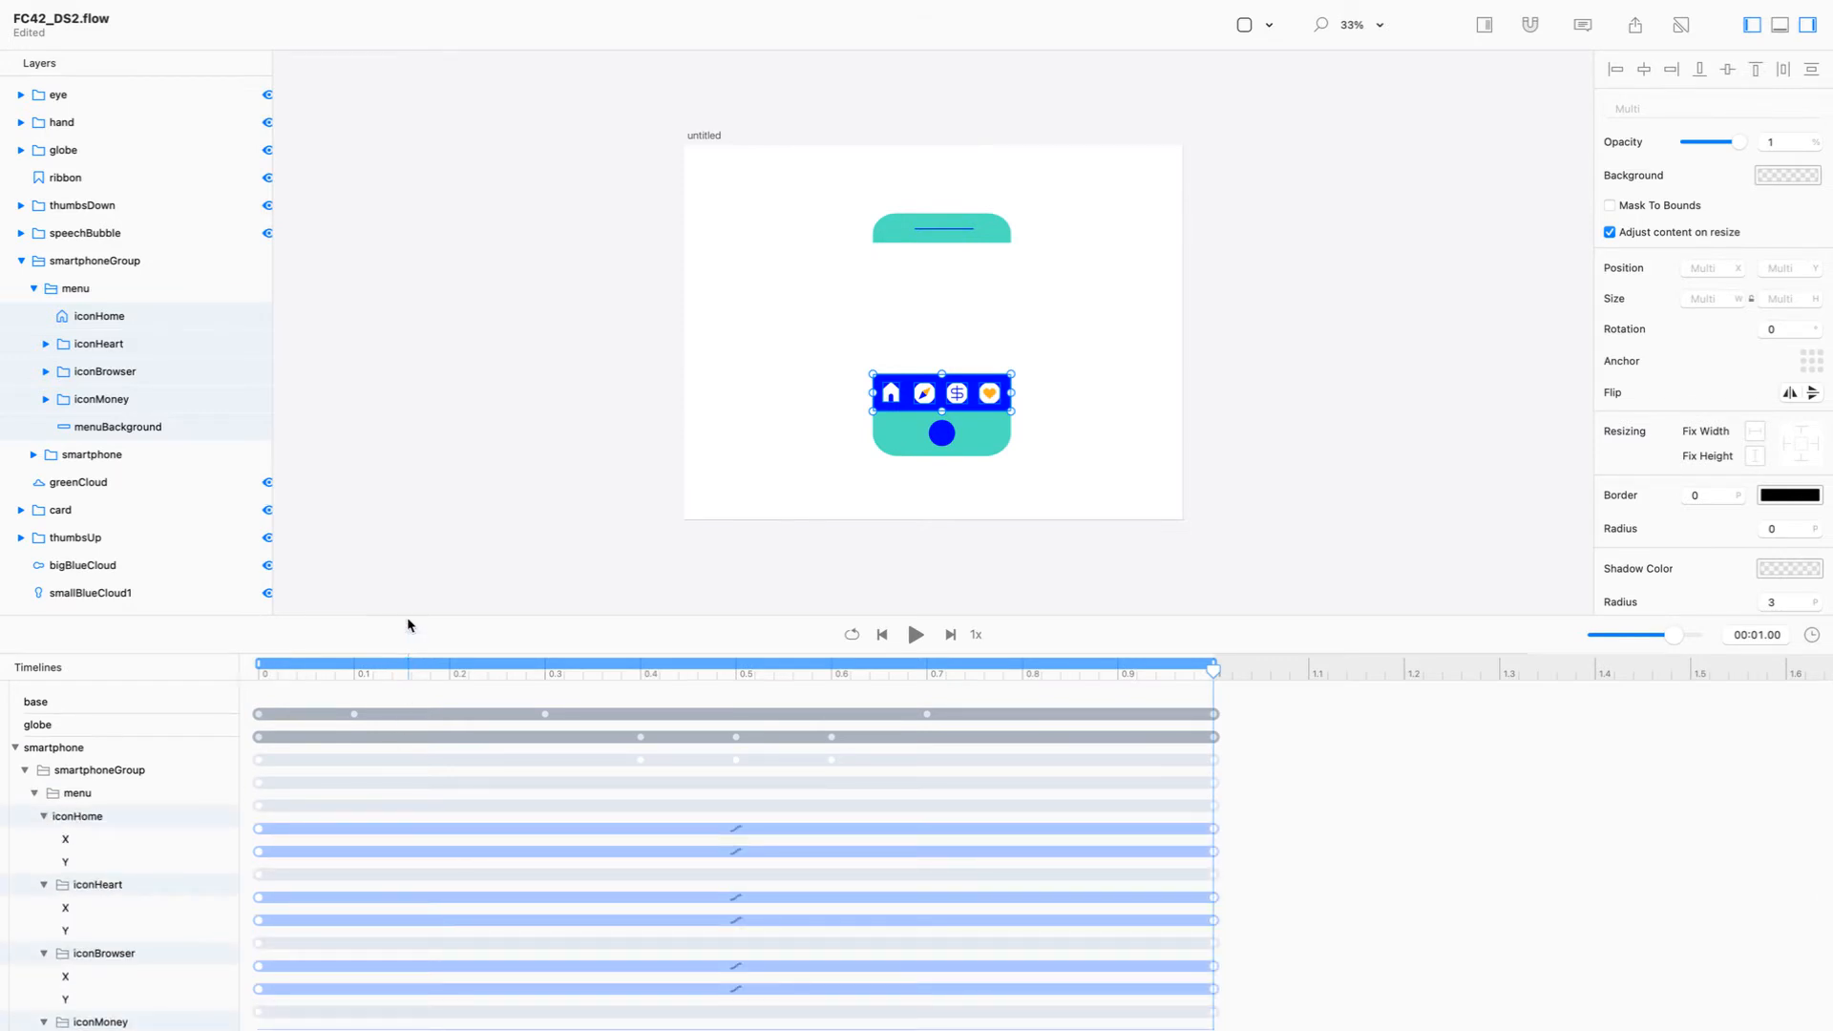
{"action": "left_click_drag", "start_coordinate": [405, 614], "coordinate": [372, 458]}
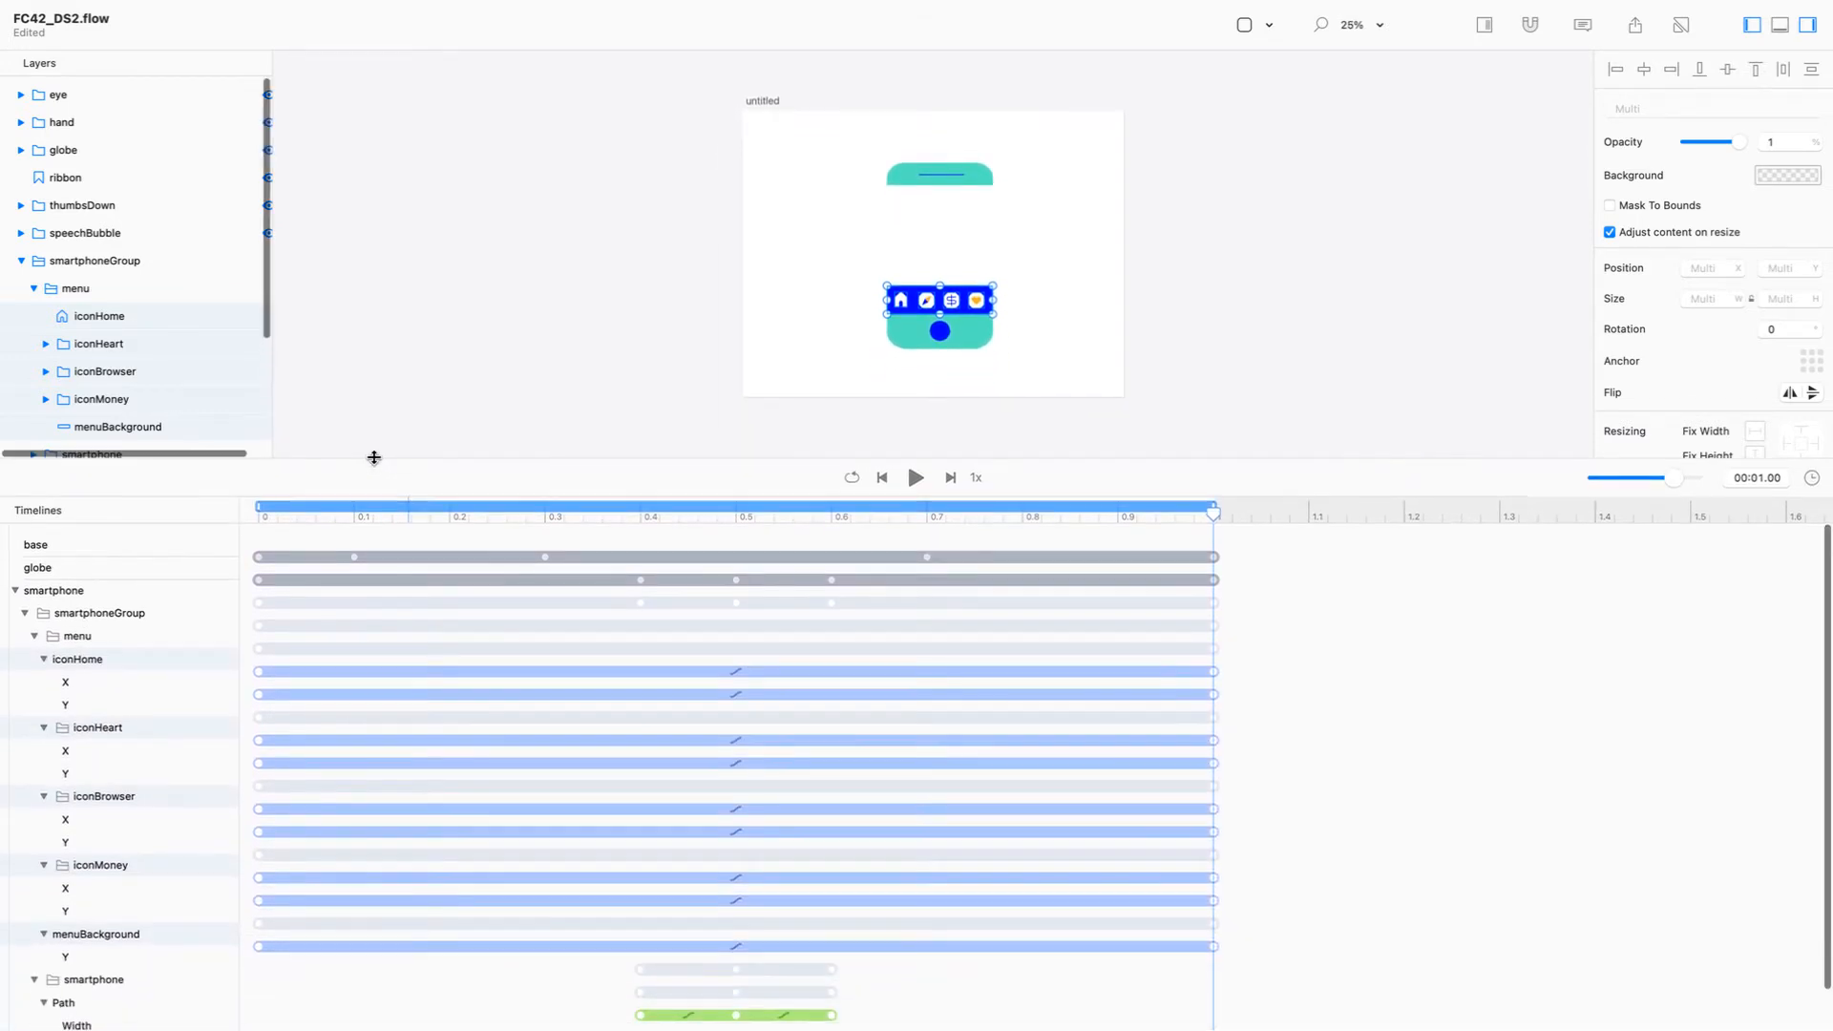
Delete the four menu icons' X keyframes at 1 second, and move the five menu layers' starting Y keyframes to 0.6 seconds
{"action": "left_click", "coordinate": [1213, 672]}
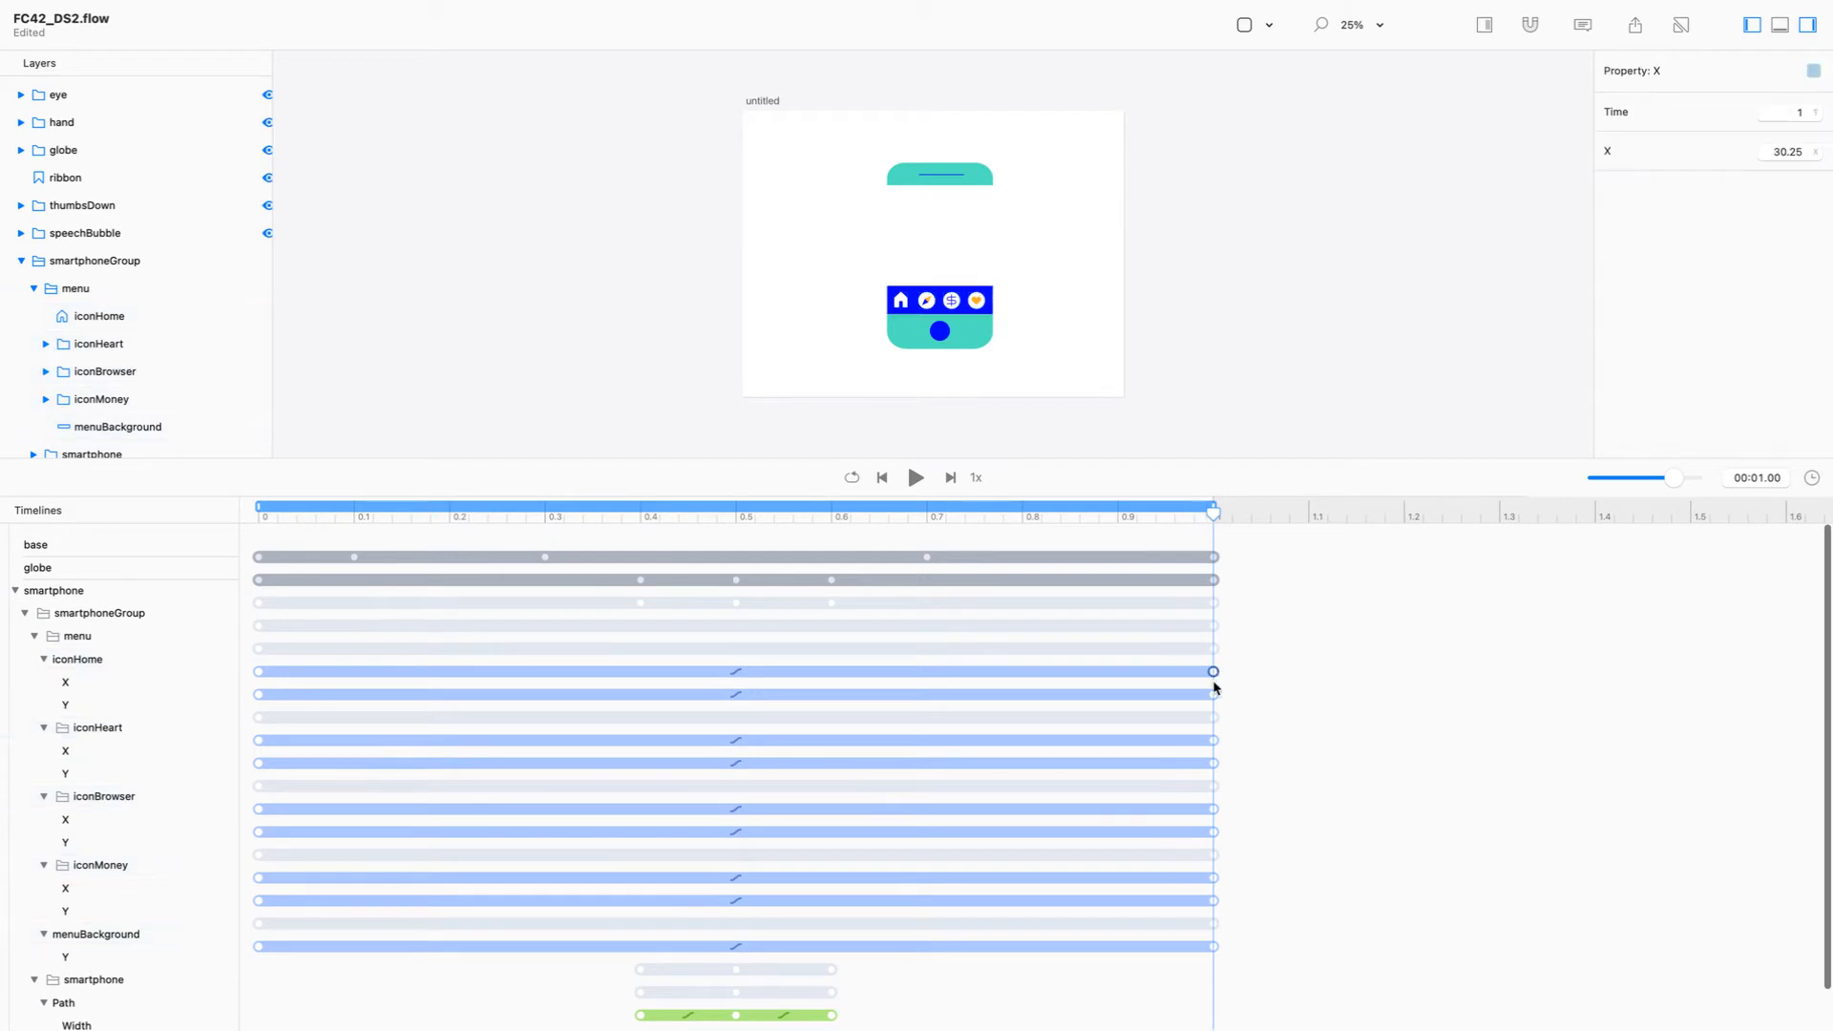
{"action": "left_click", "coordinate": [1213, 741], "text": "shift"}
{"action": "left_click", "coordinate": [1214, 810], "text": "shift"}
{"action": "left_click", "coordinate": [1214, 878], "text": "shift"}
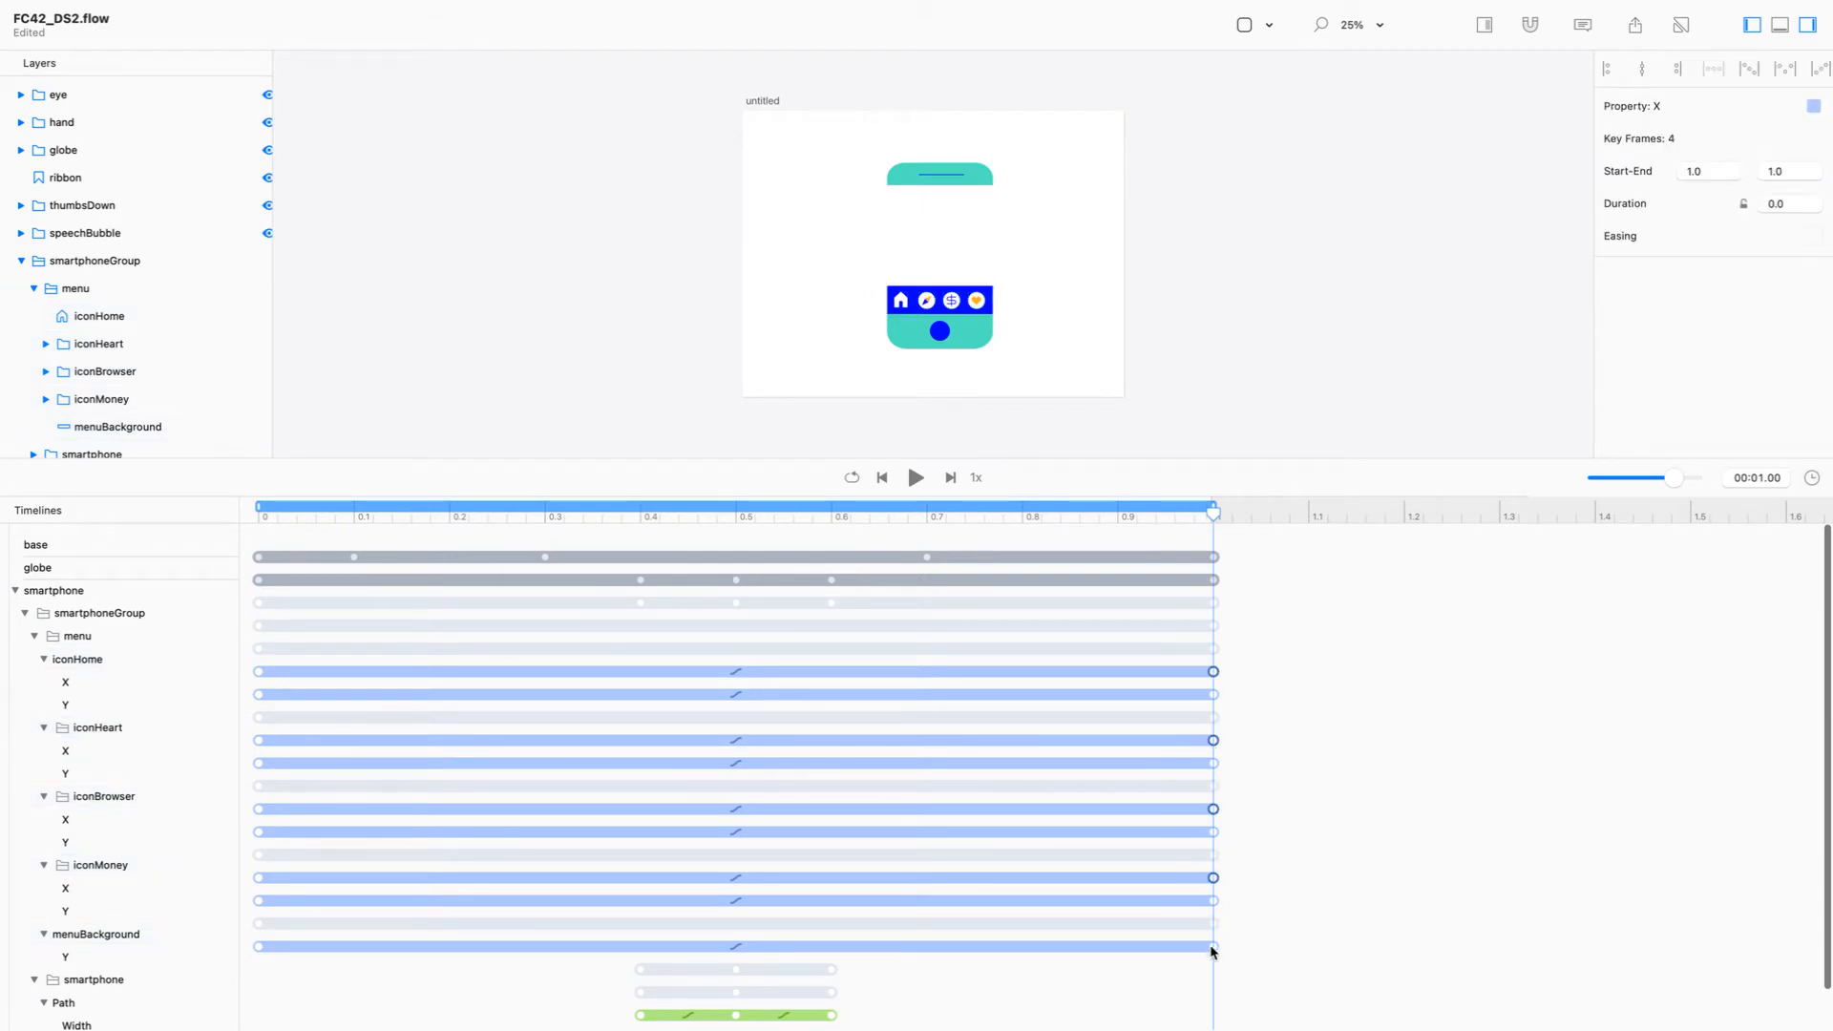
{"action": "key", "text": "Delete"}
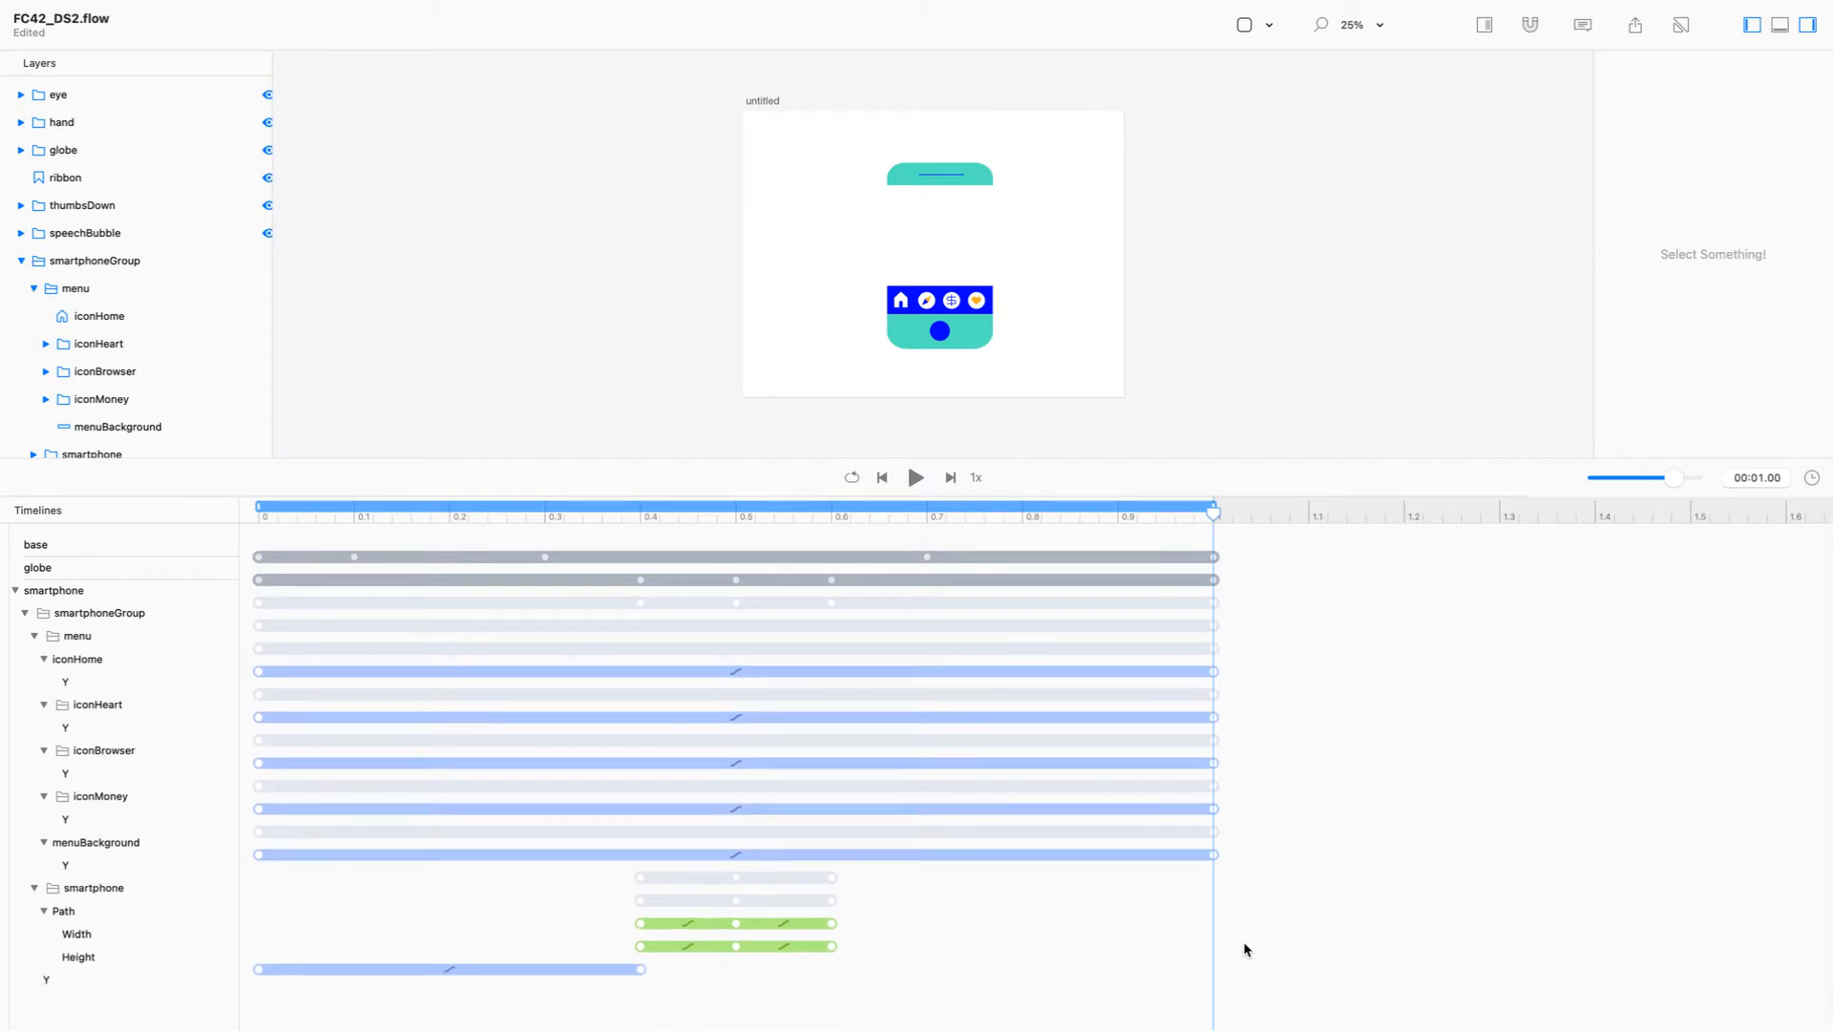
{"action": "left_click_drag", "start_coordinate": [324, 884], "coordinate": [824, 697]}
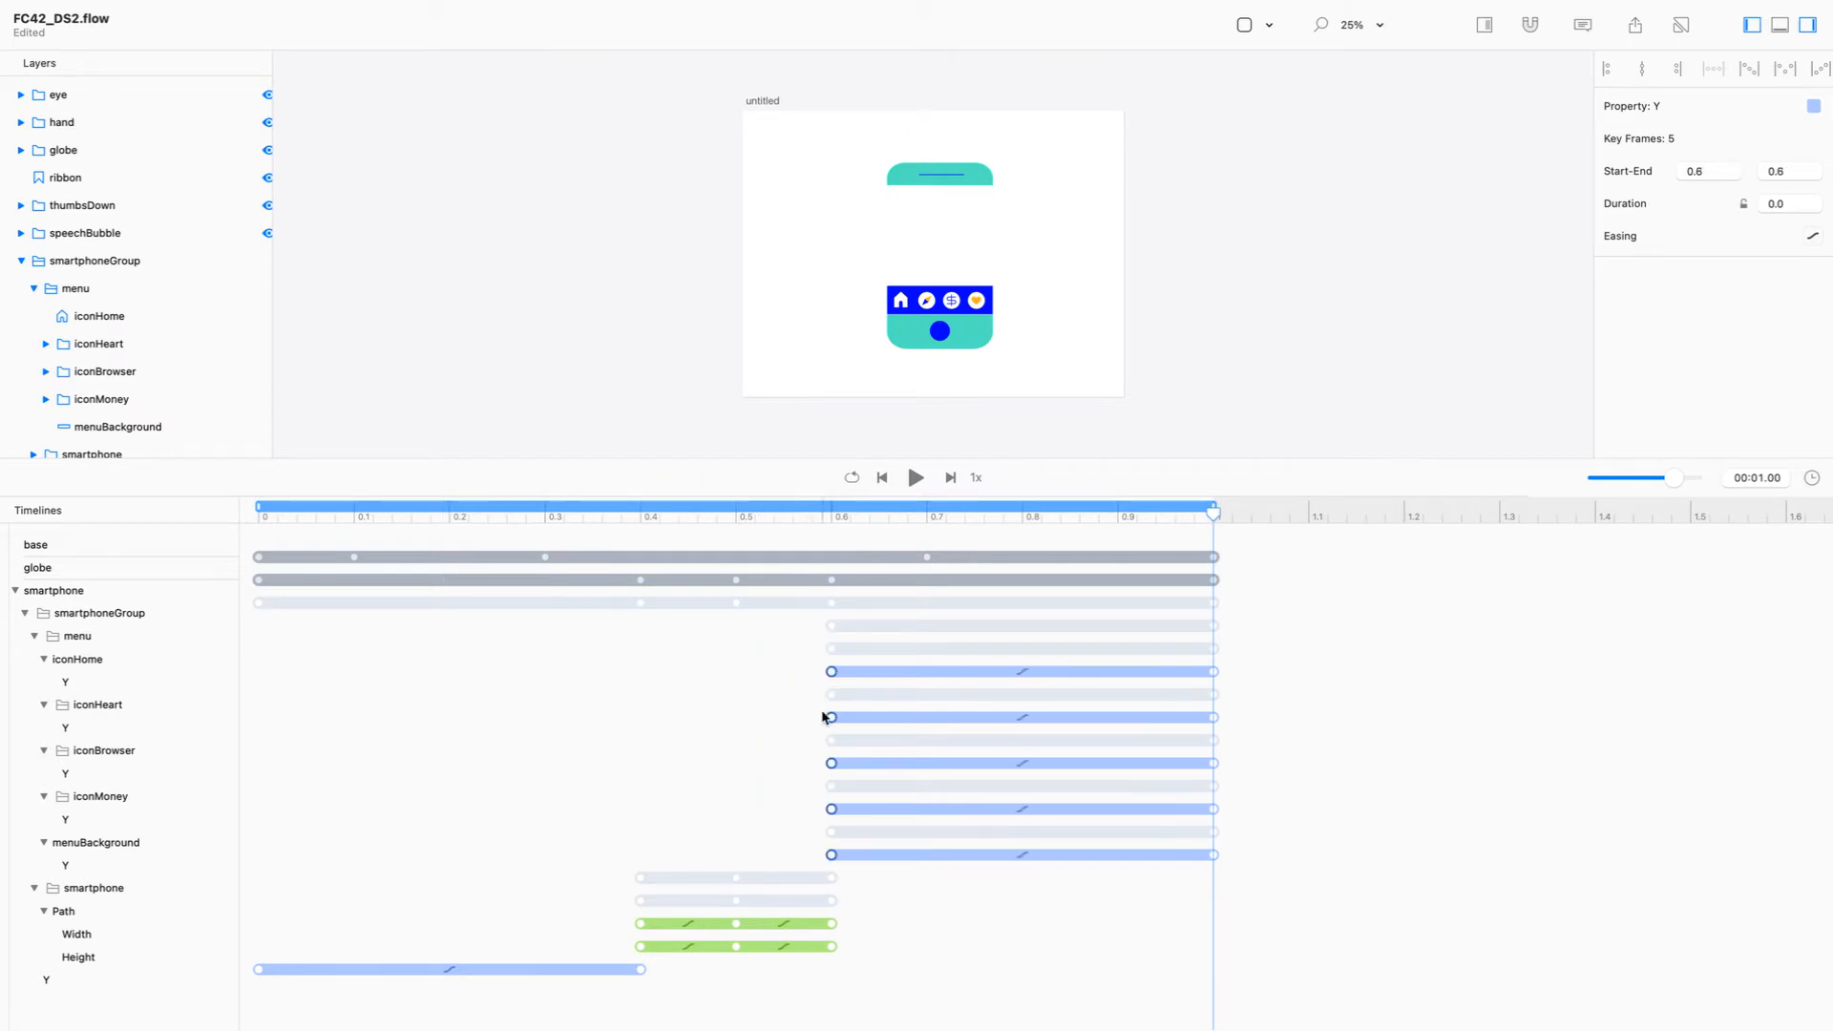
{"action": "left_click", "coordinate": [856, 523]}
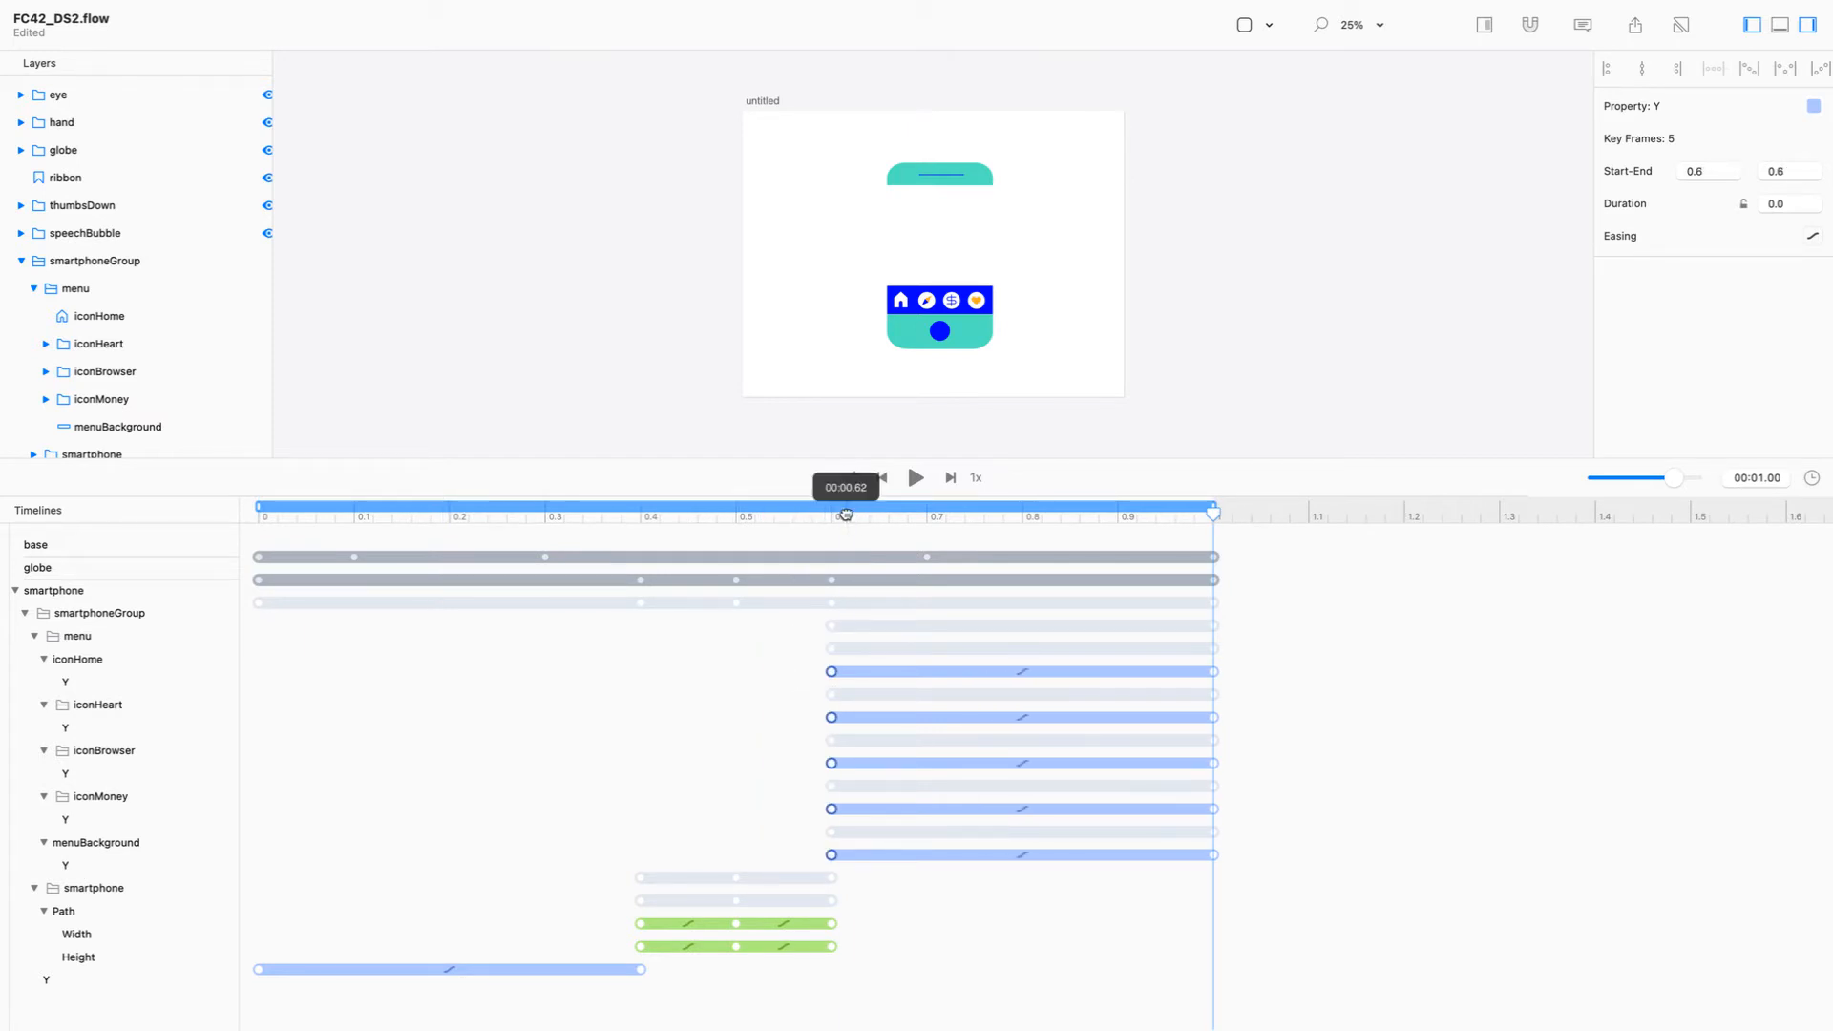
{"action": "key", "text": "space"}
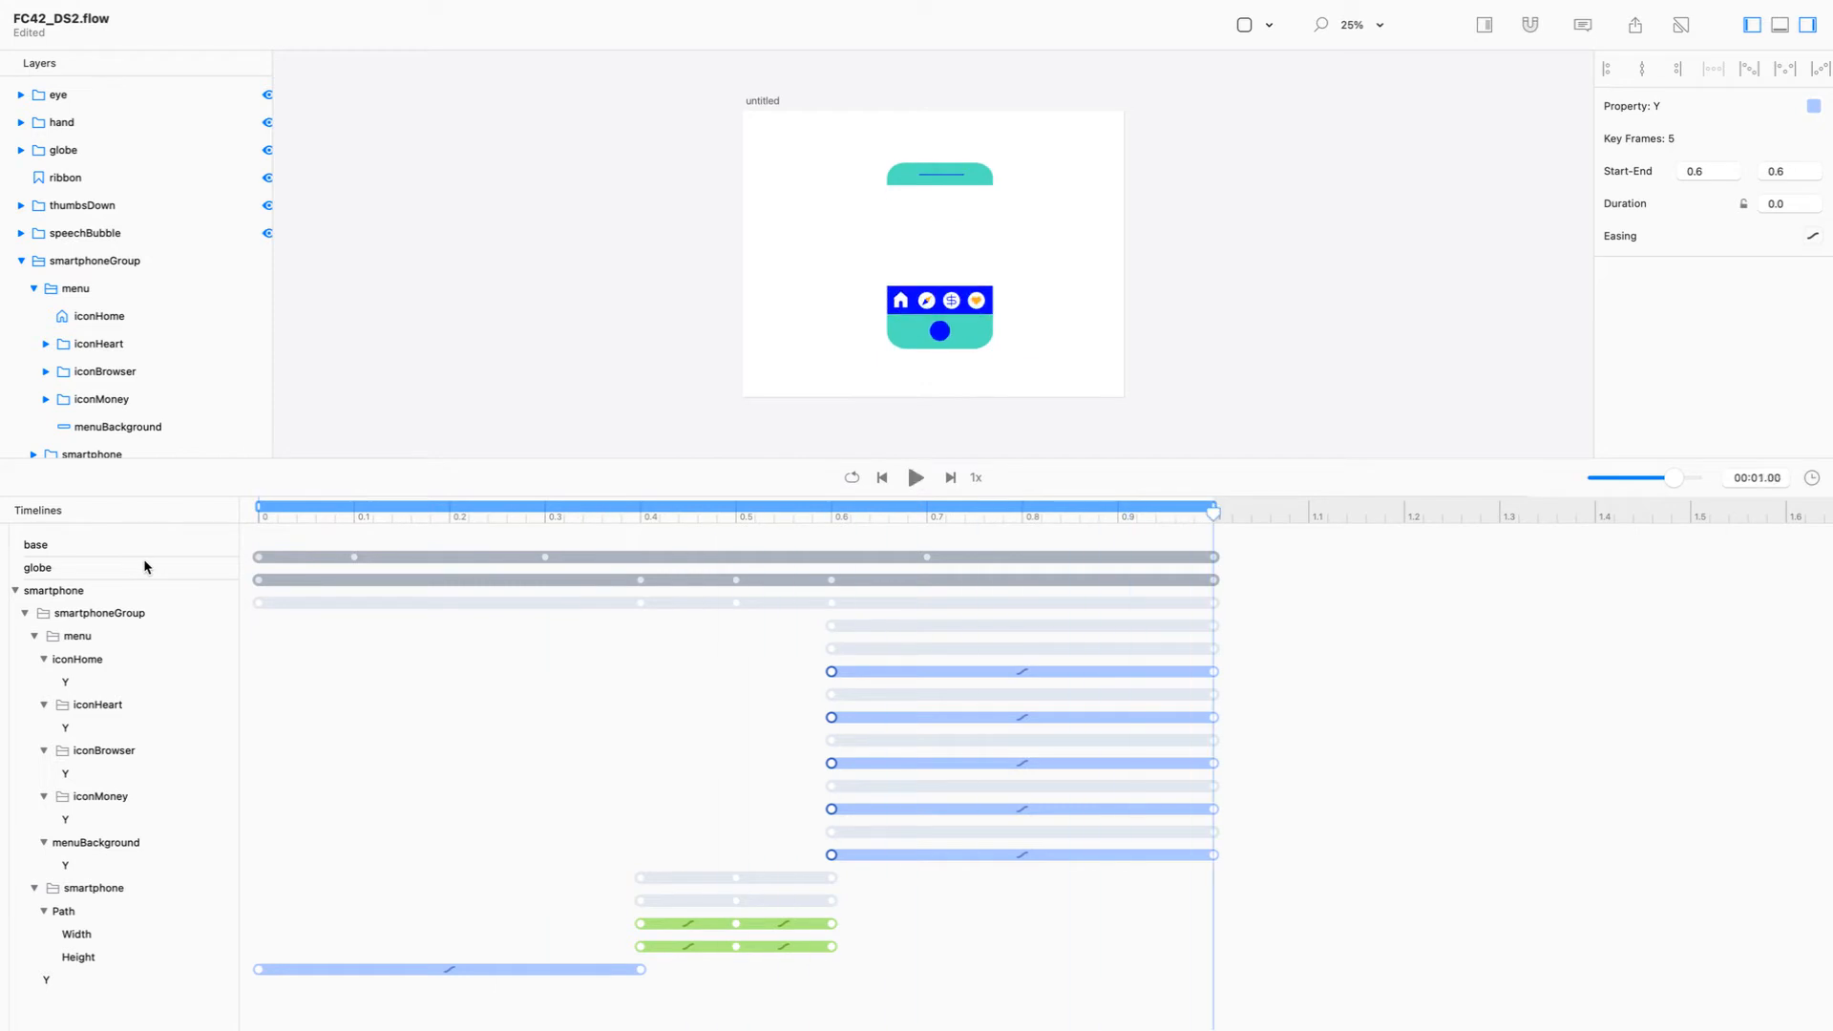
{"action": "key", "text": "space"}
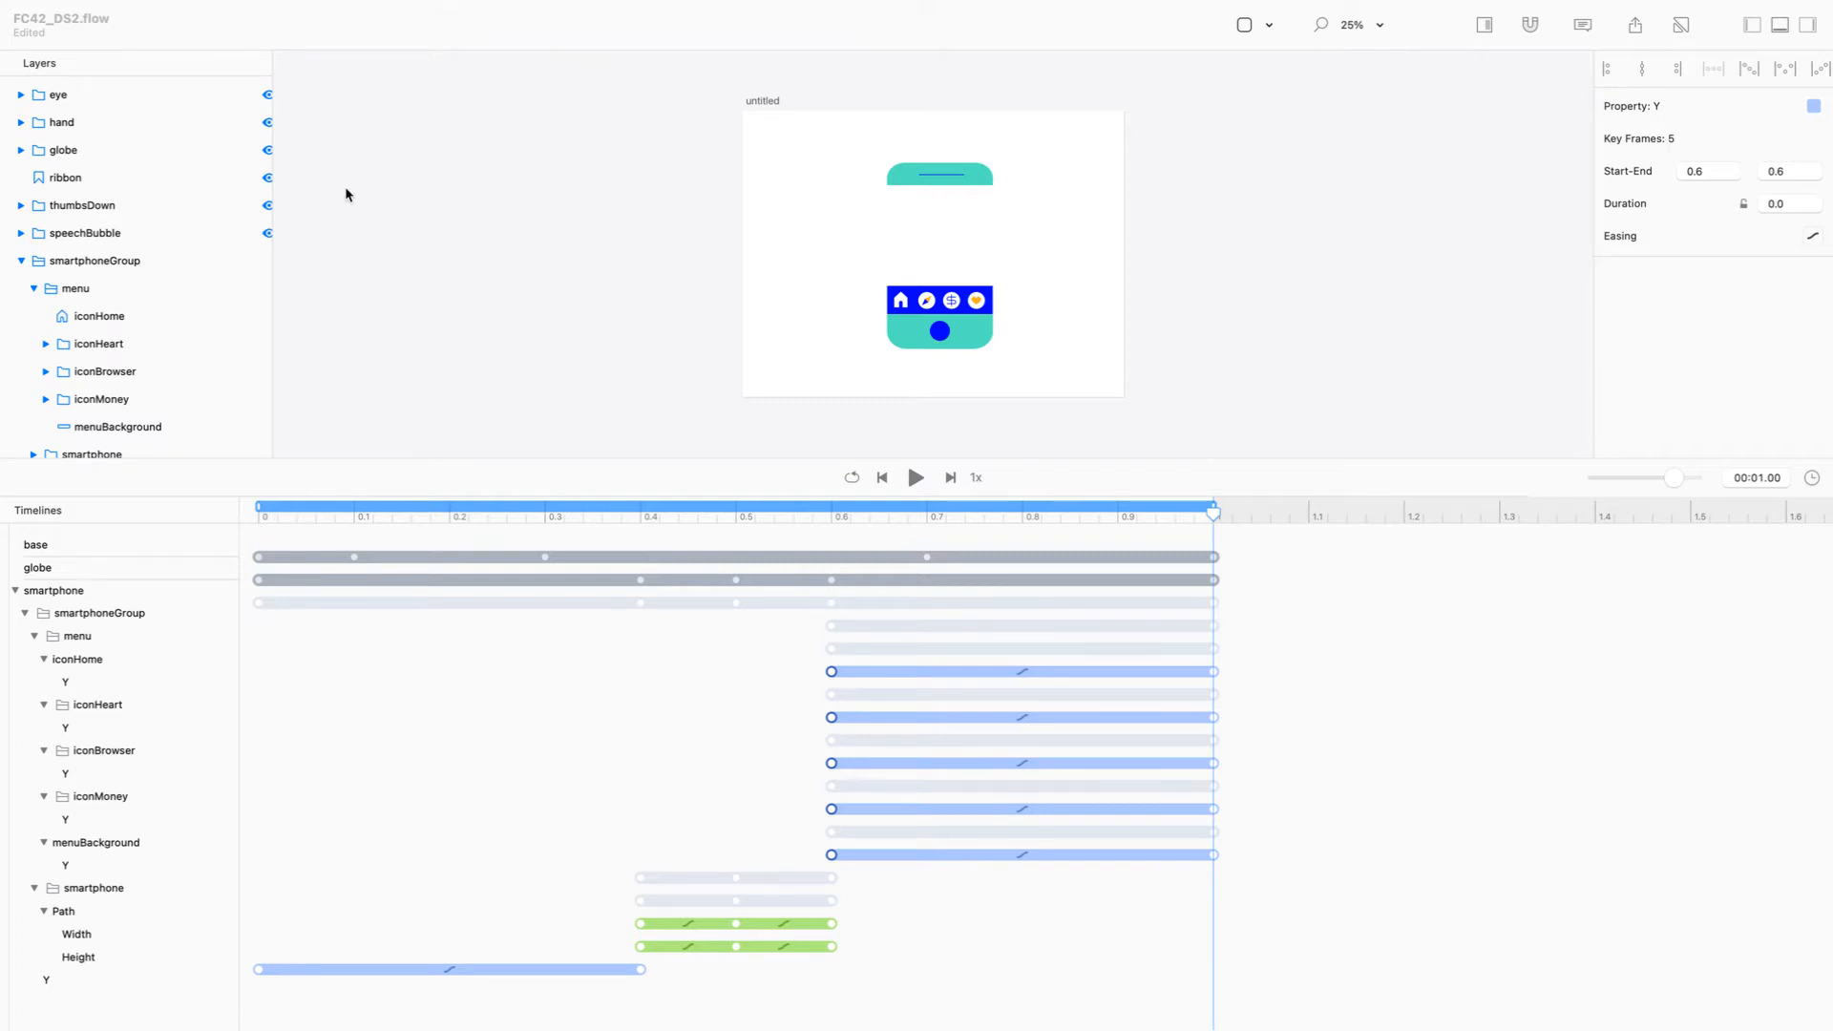
Bring the designStripe.flow document to the front, widen its window, and enlarge its canvas area
{"action": "mouse_move", "coordinate": [106, 3]}
{"action": "left_click", "coordinate": [63, 49]}
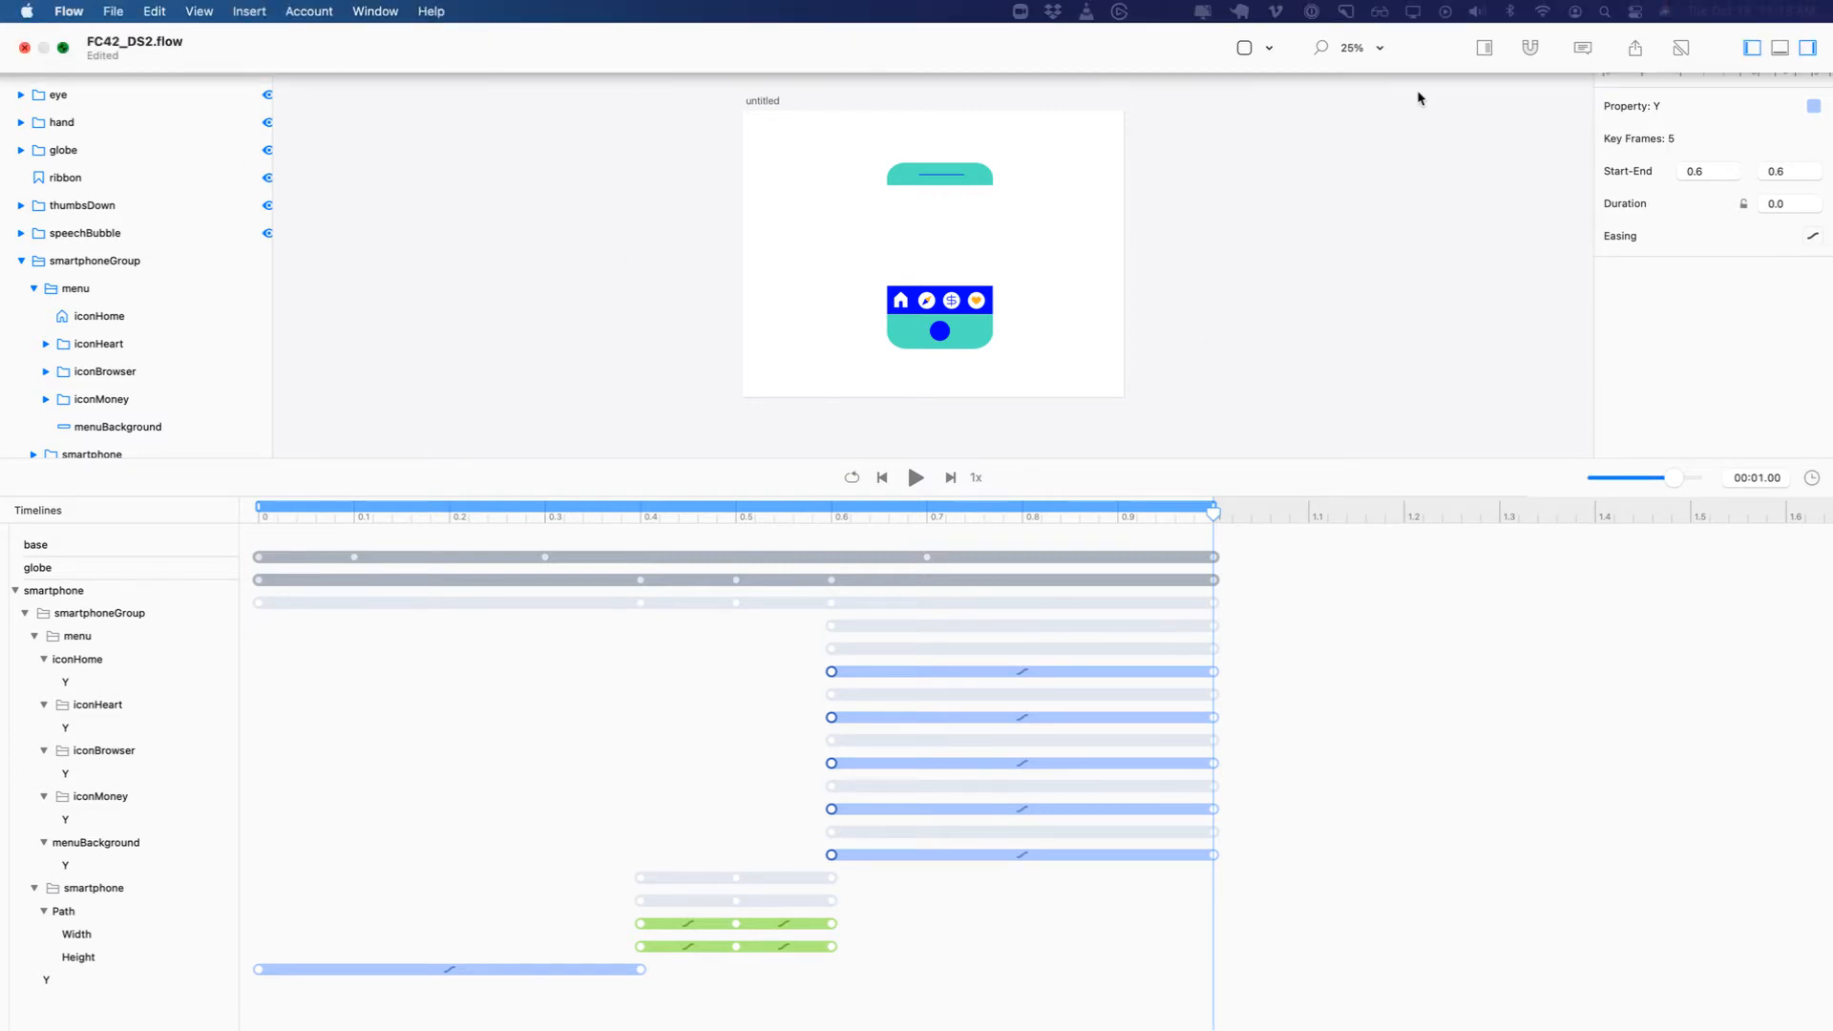
{"action": "left_click_drag", "start_coordinate": [1832, 382], "coordinate": [913, 75]}
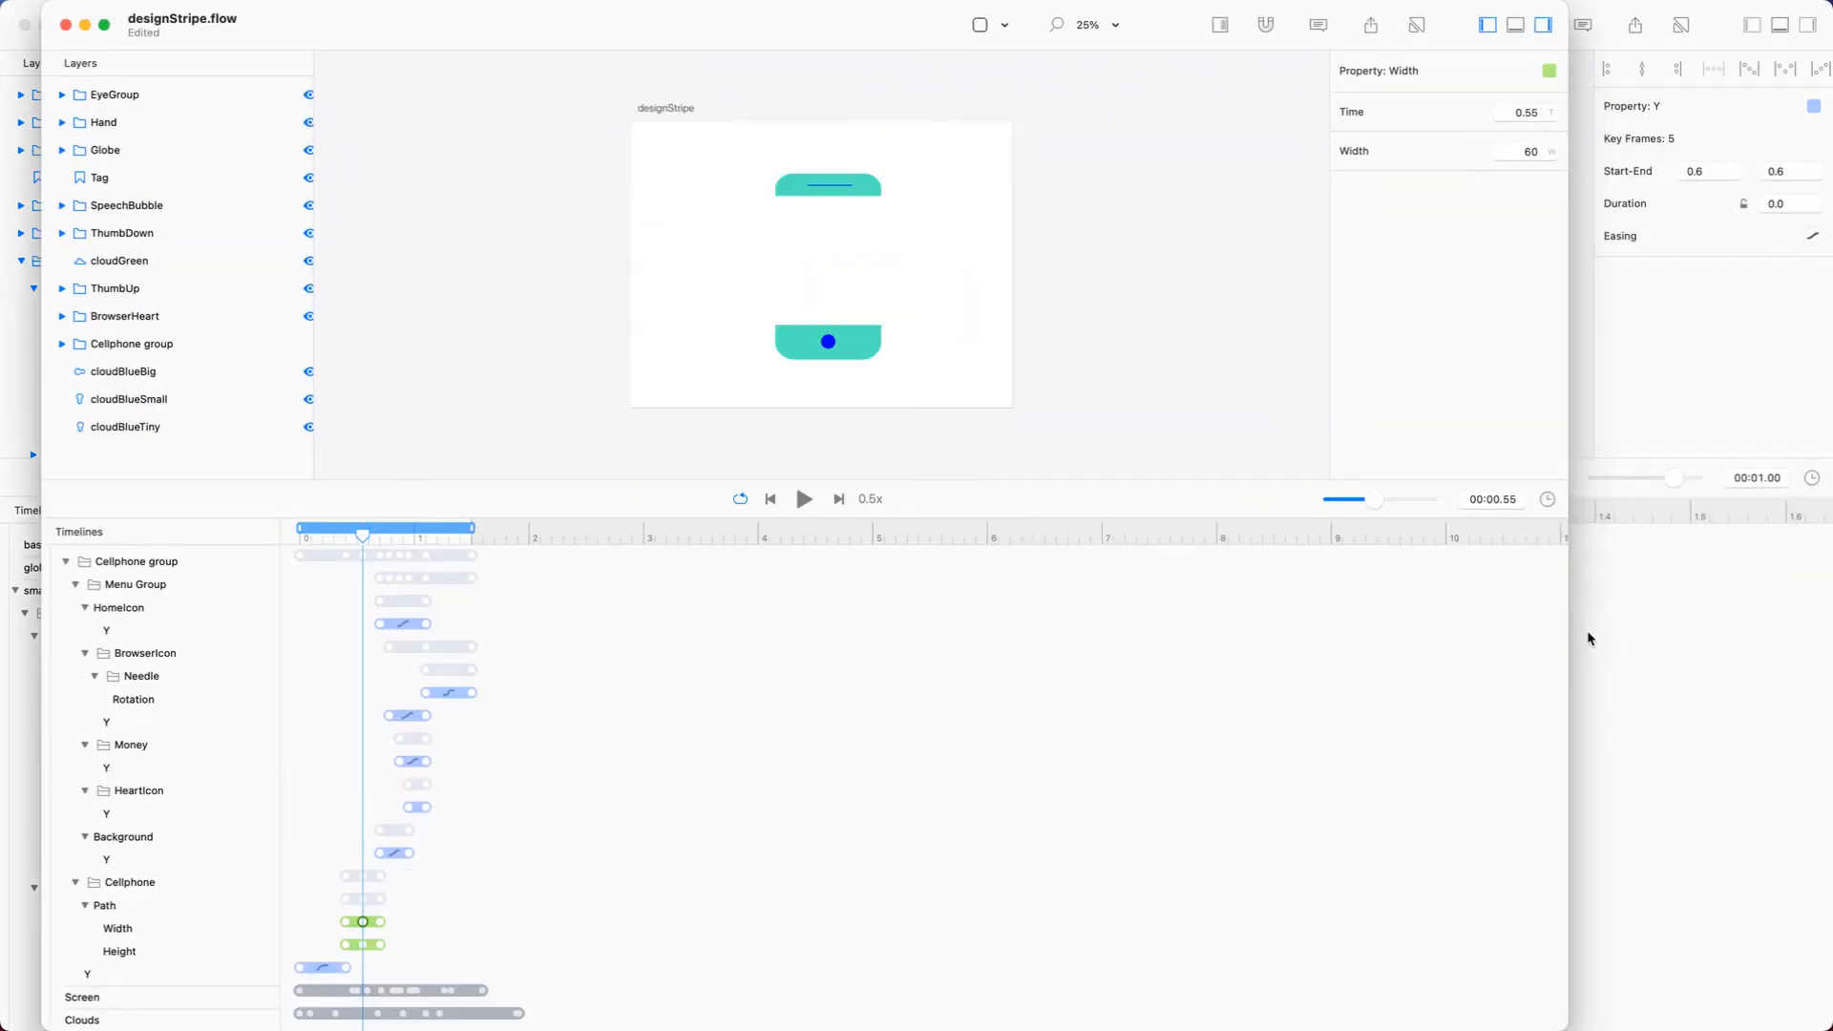
{"action": "left_click_drag", "start_coordinate": [1568, 623], "coordinate": [1739, 615]}
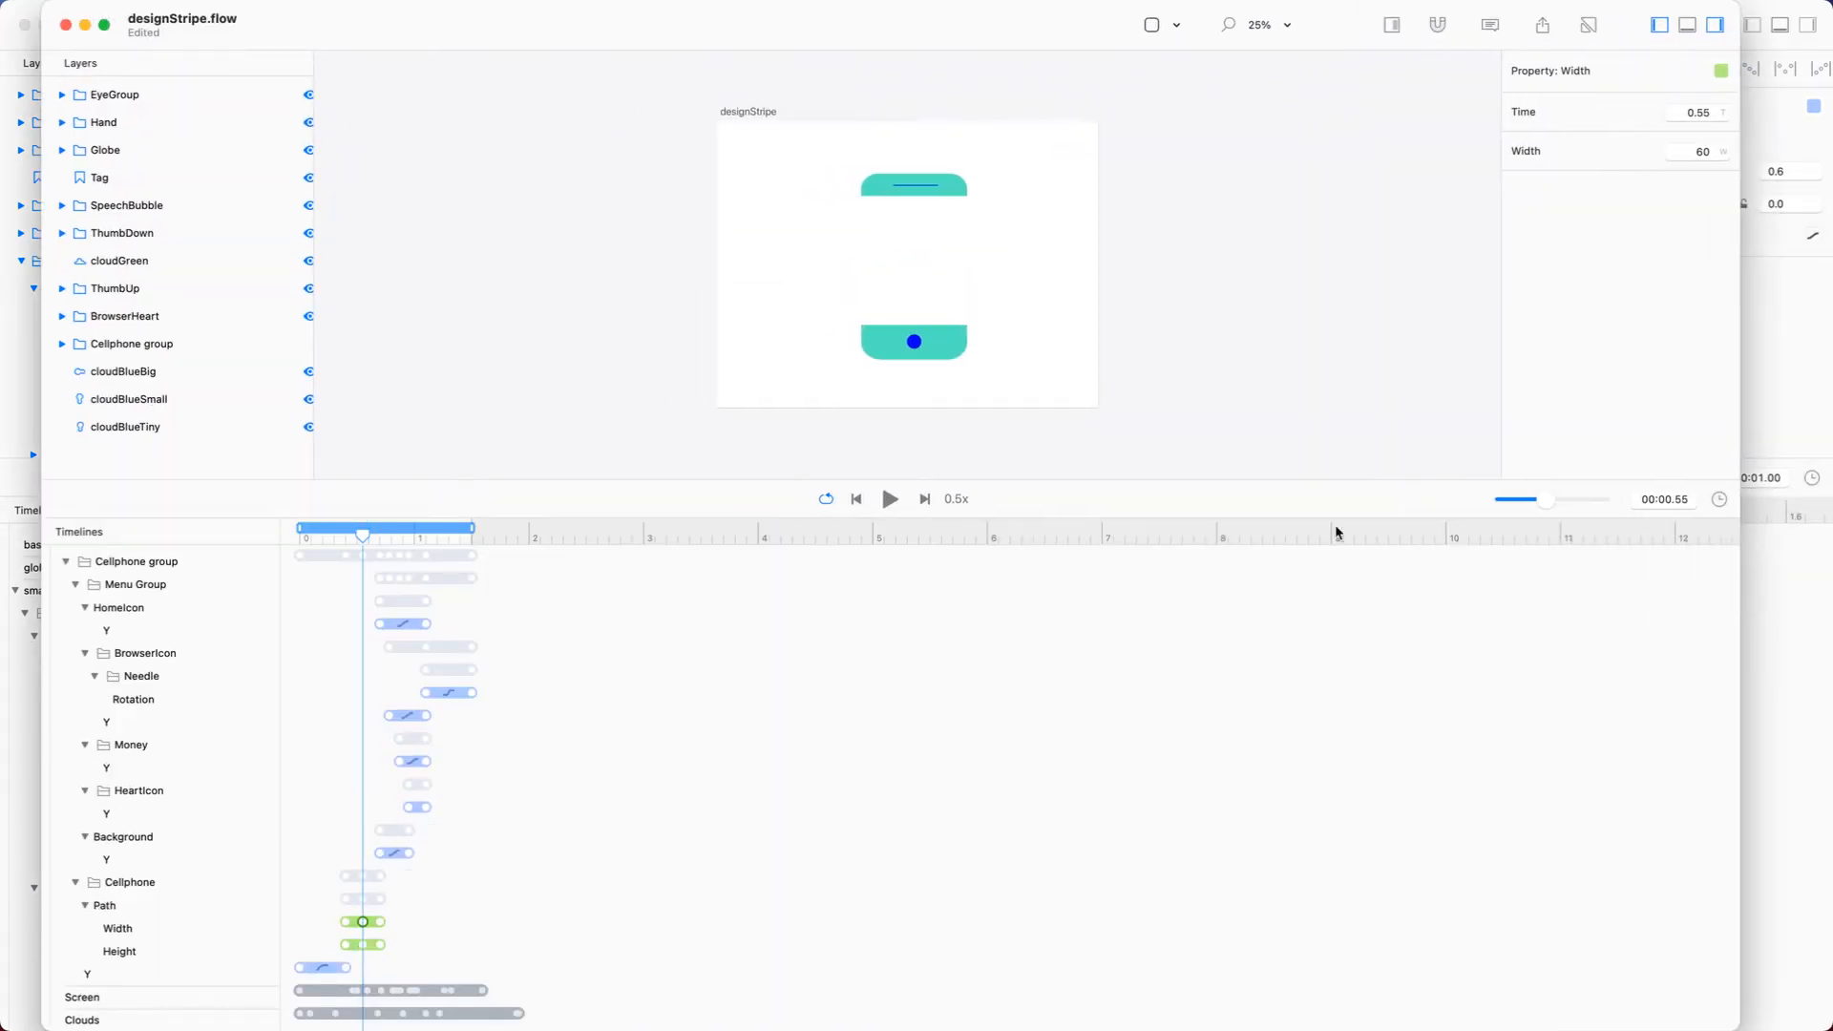
{"action": "left_click_drag", "start_coordinate": [1198, 479], "coordinate": [1226, 980]}
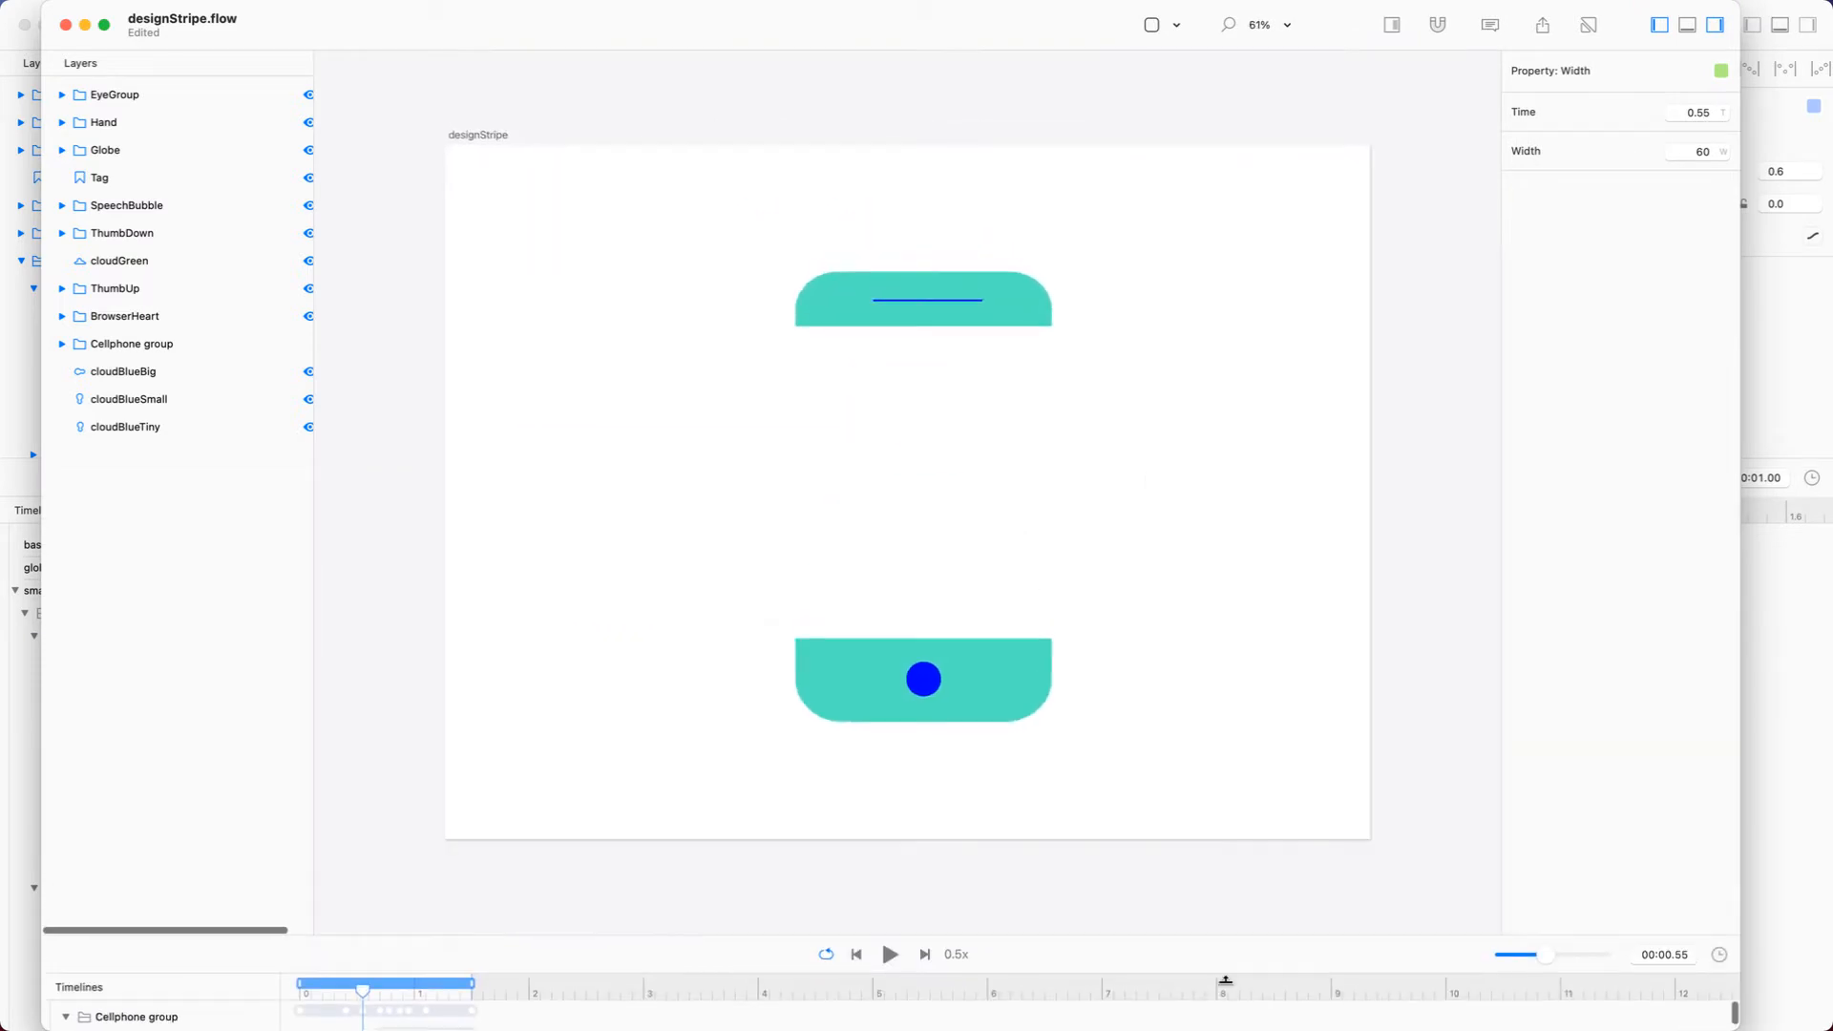
Set the playback speed to 0.25x in designStripe.flow and play the reference animation to study how the menu icons enter
{"action": "left_click", "coordinate": [955, 954]}
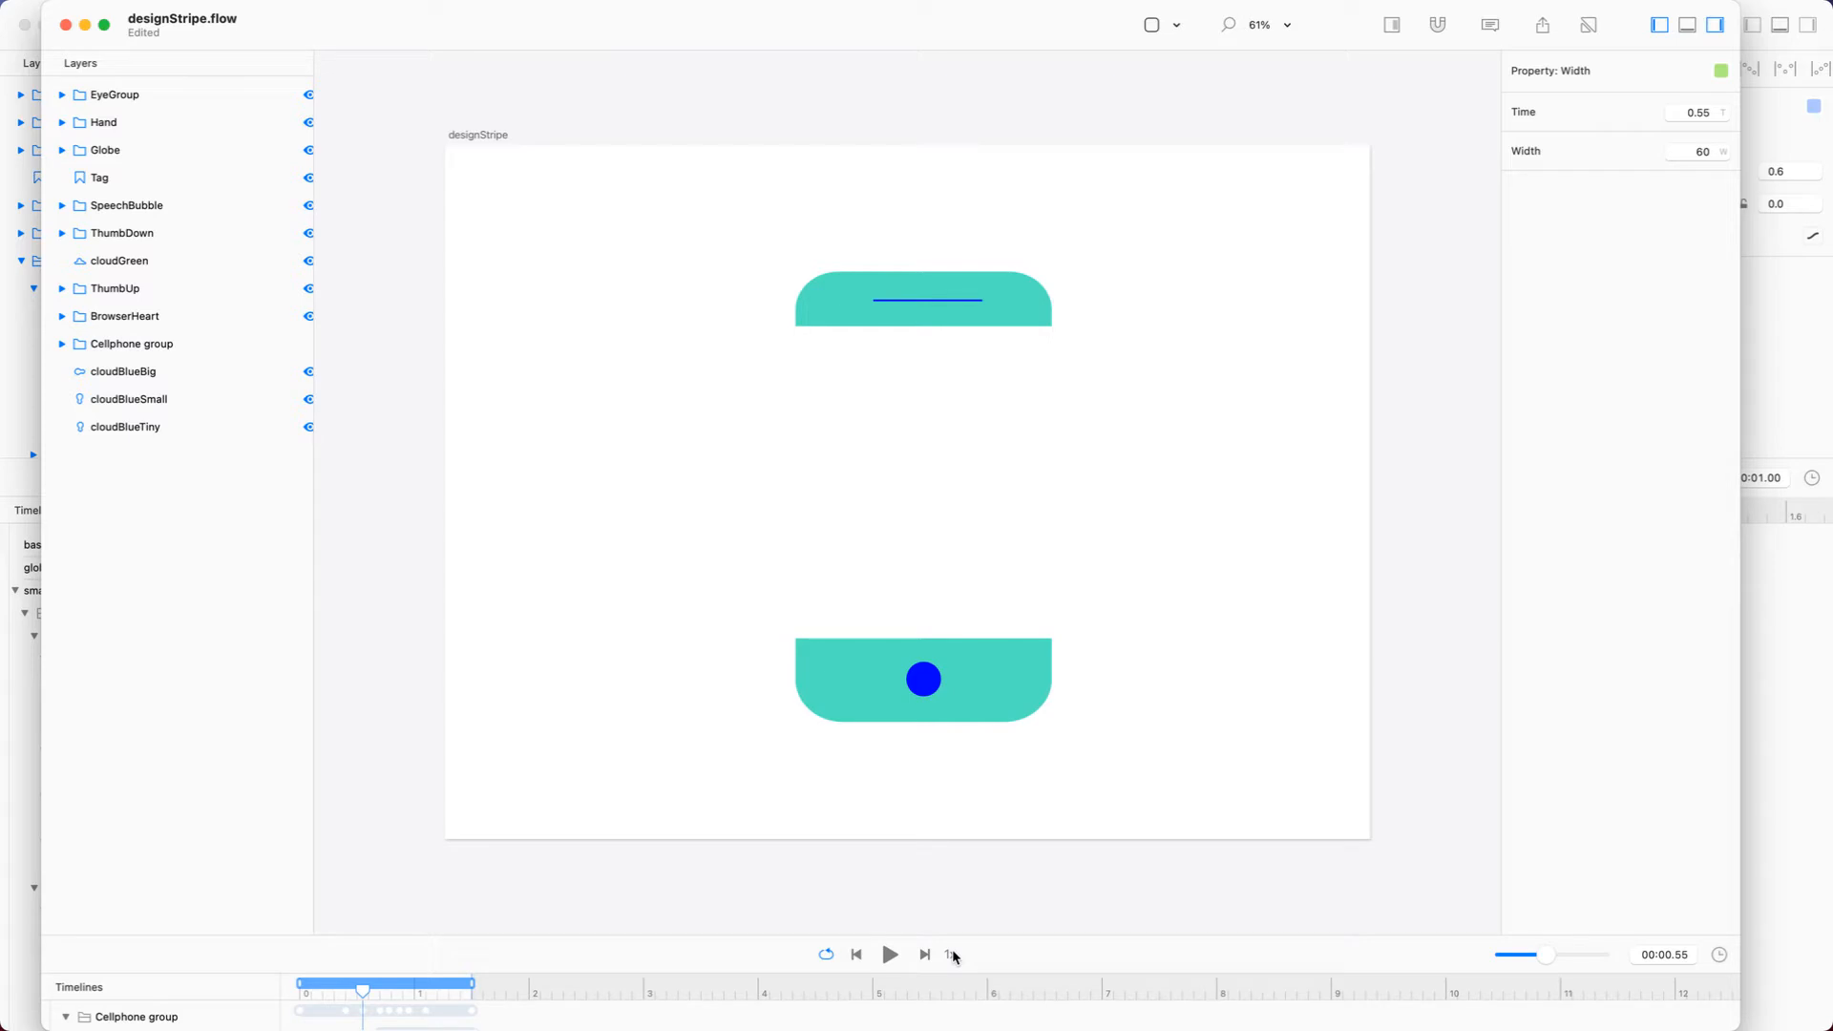
{"action": "left_click", "coordinate": [953, 957]}
{"action": "left_click", "coordinate": [890, 955]}
{"action": "left_click", "coordinate": [891, 955]}
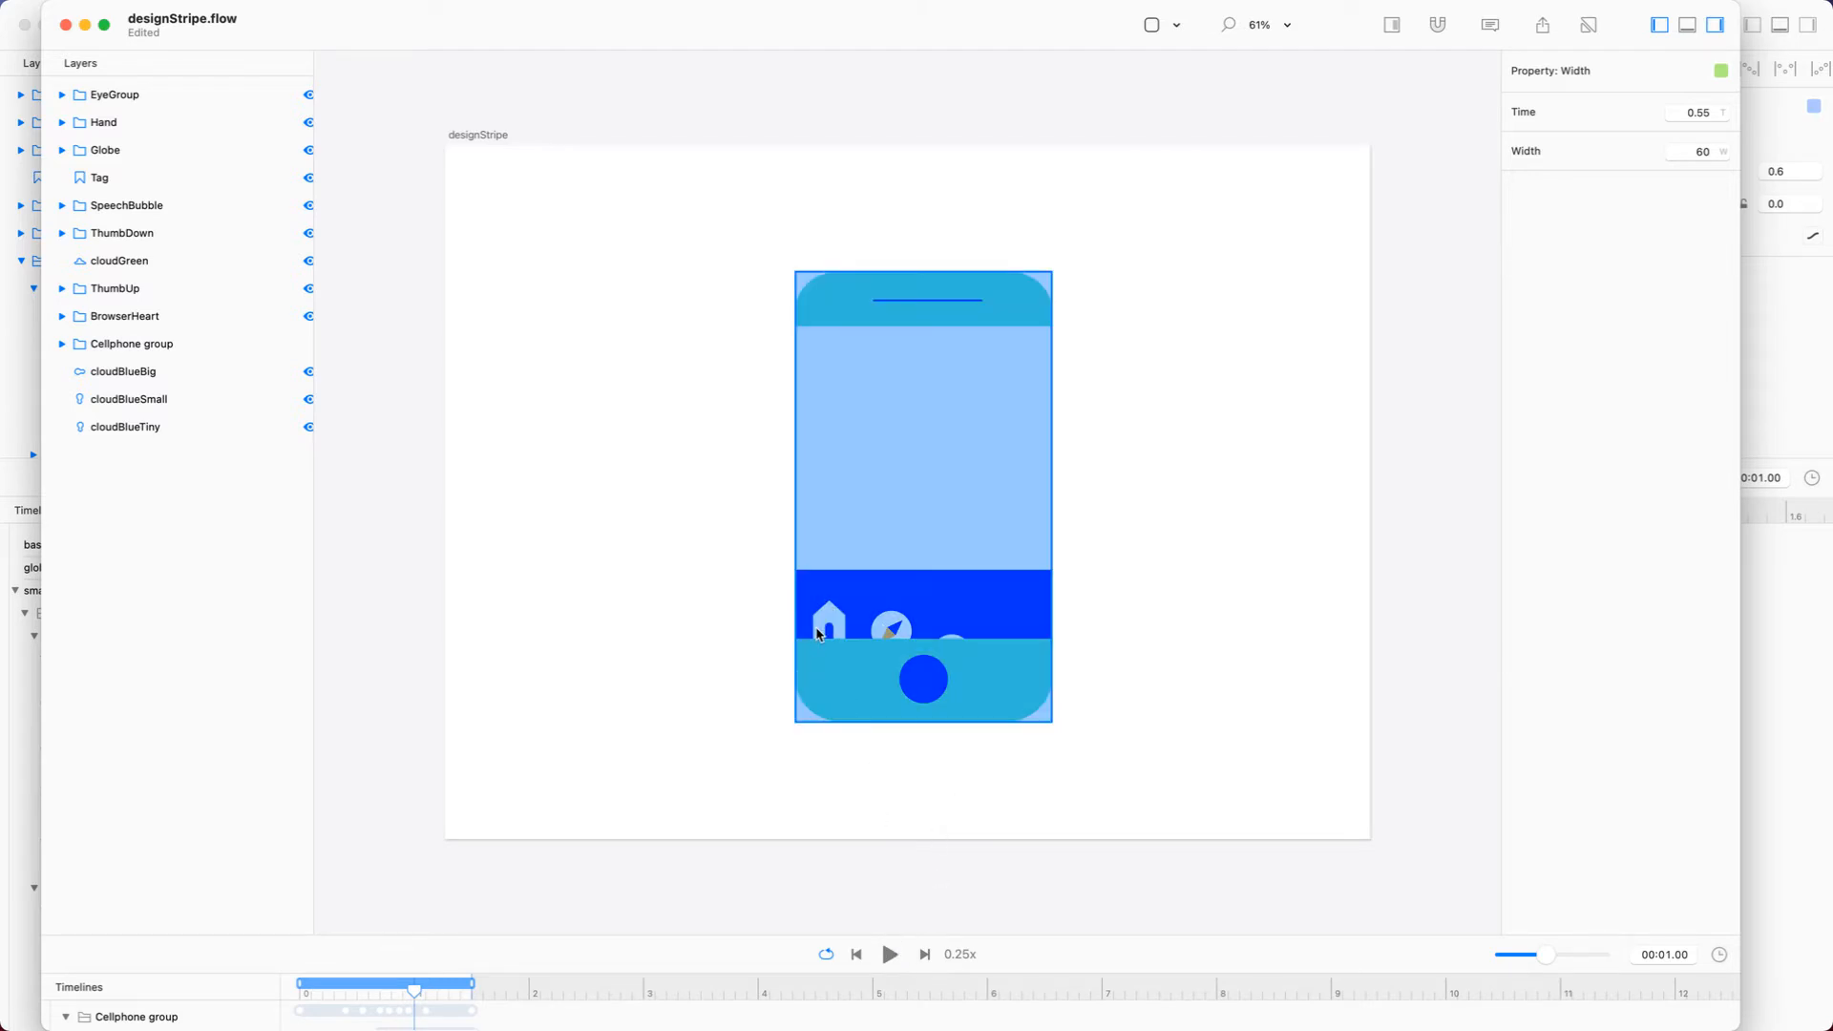
{"action": "left_click", "coordinate": [889, 959]}
{"action": "left_click", "coordinate": [889, 958]}
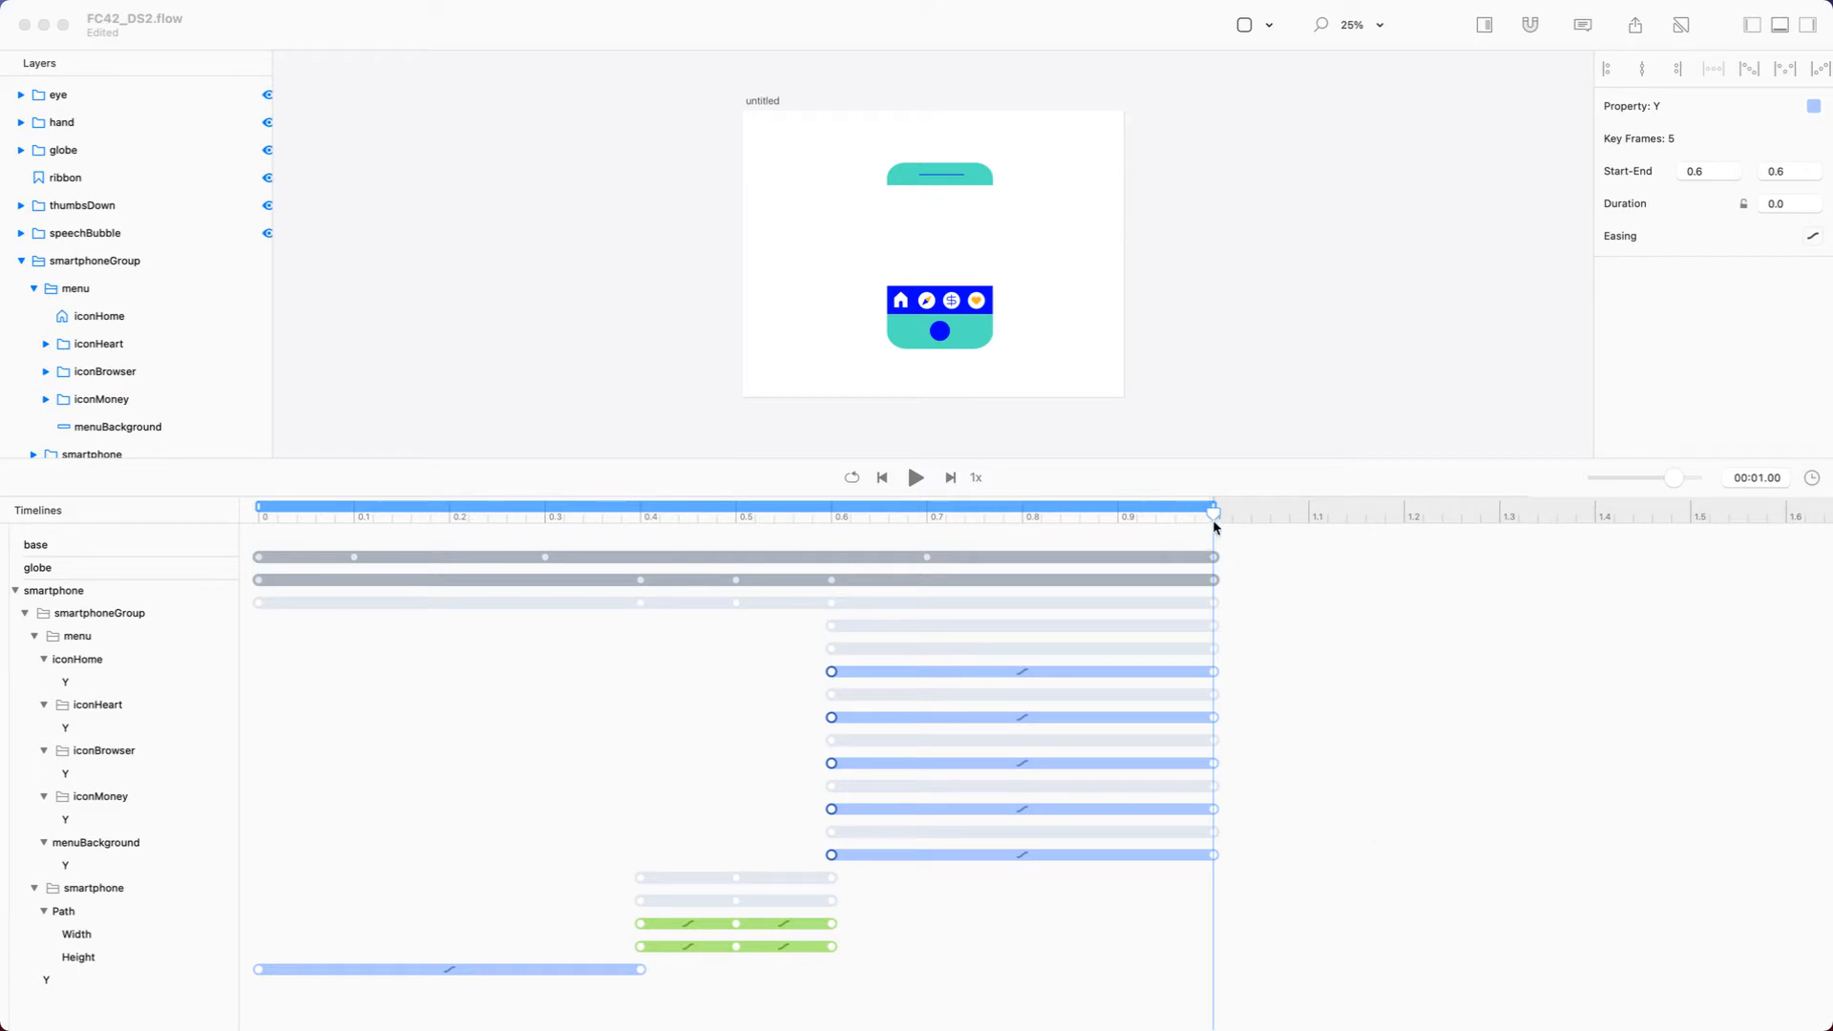
Return to FC42_DS2.flow, move iconHeart below iconMoney inside the menu group, and check the order of the icon layers
{"action": "left_click", "coordinate": [1214, 515]}
{"action": "left_click_drag", "start_coordinate": [1213, 513], "coordinate": [1271, 506]}
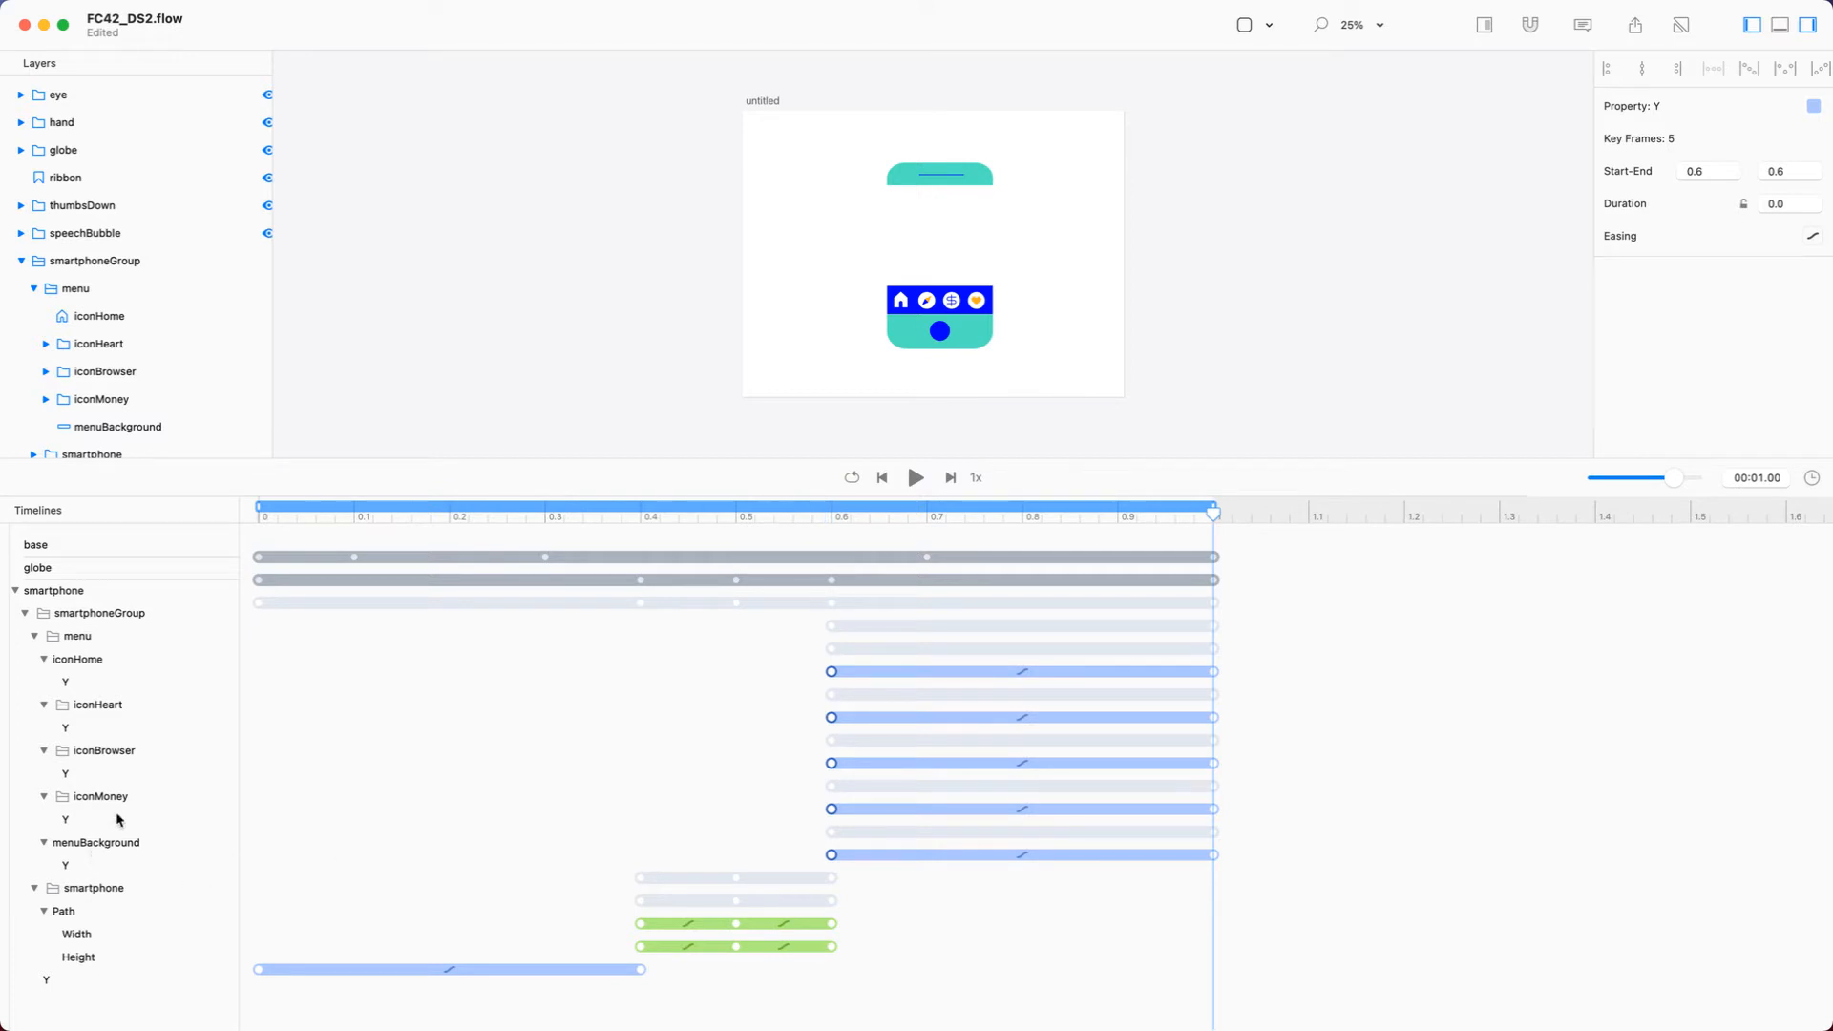
{"action": "left_click", "coordinate": [802, 809]}
{"action": "left_click", "coordinate": [829, 810]}
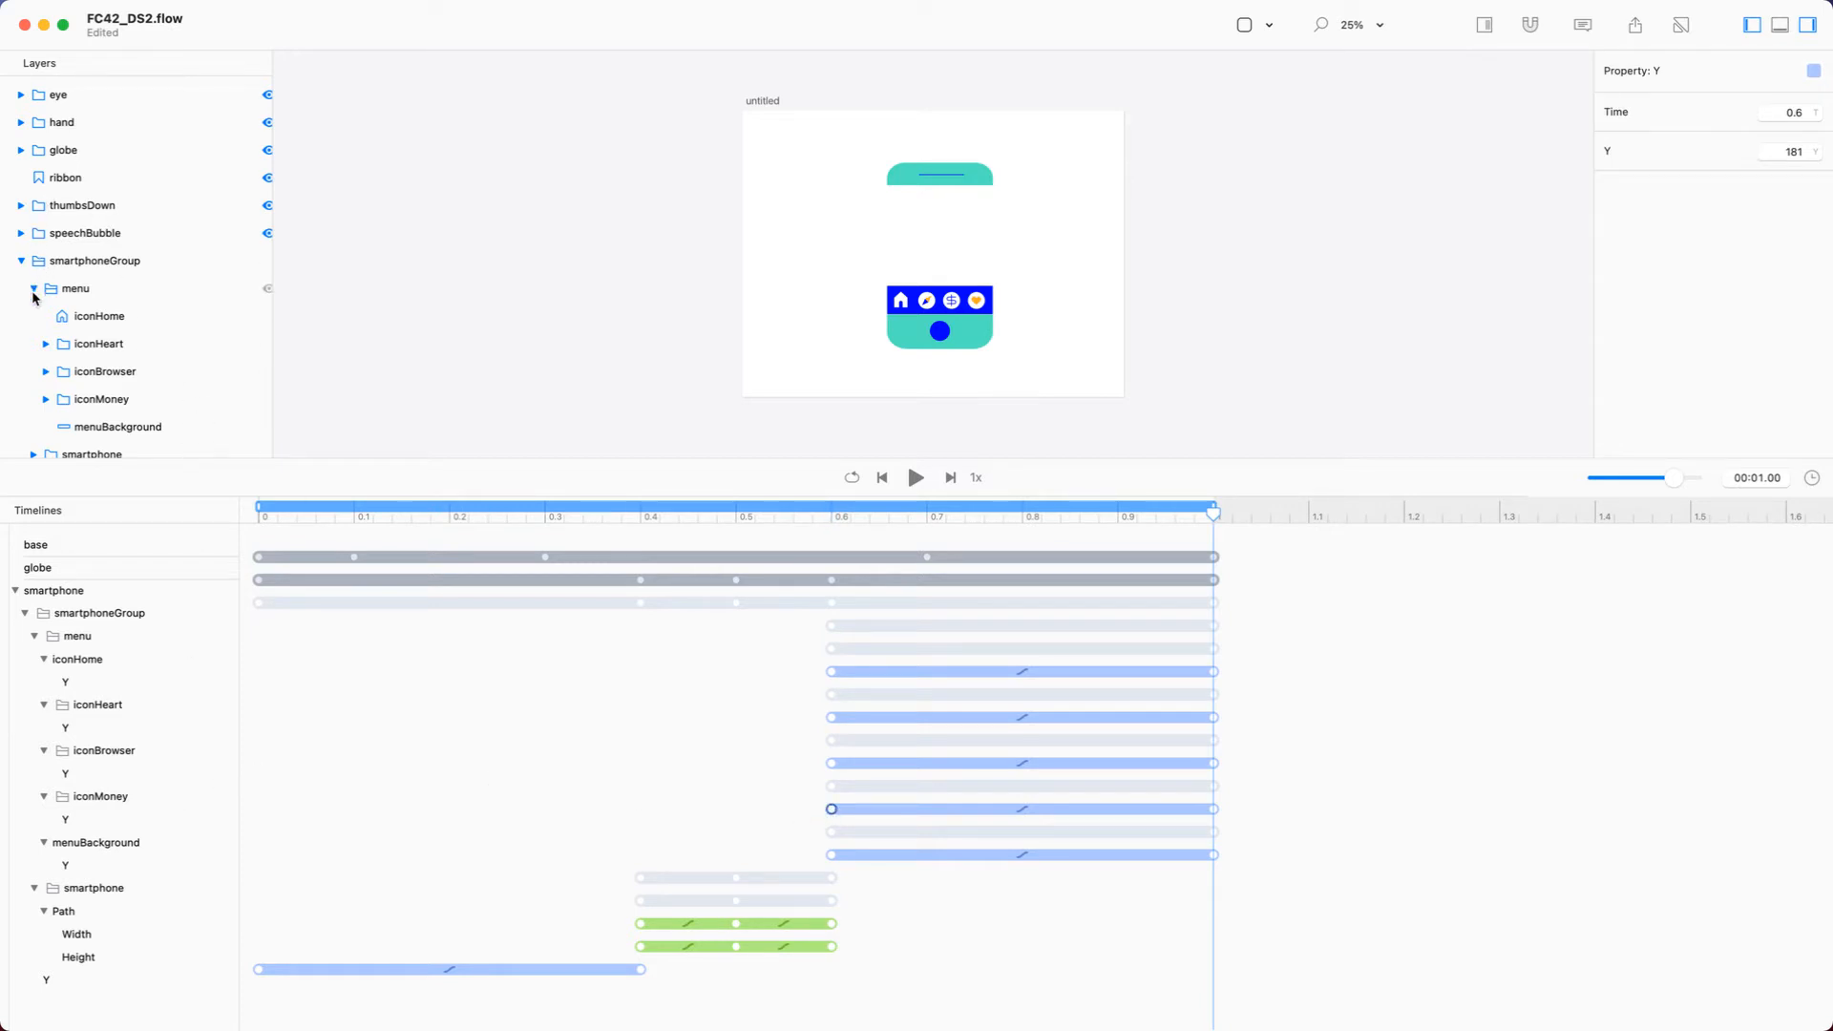
{"action": "left_click_drag", "start_coordinate": [120, 401], "coordinate": [48, 416]}
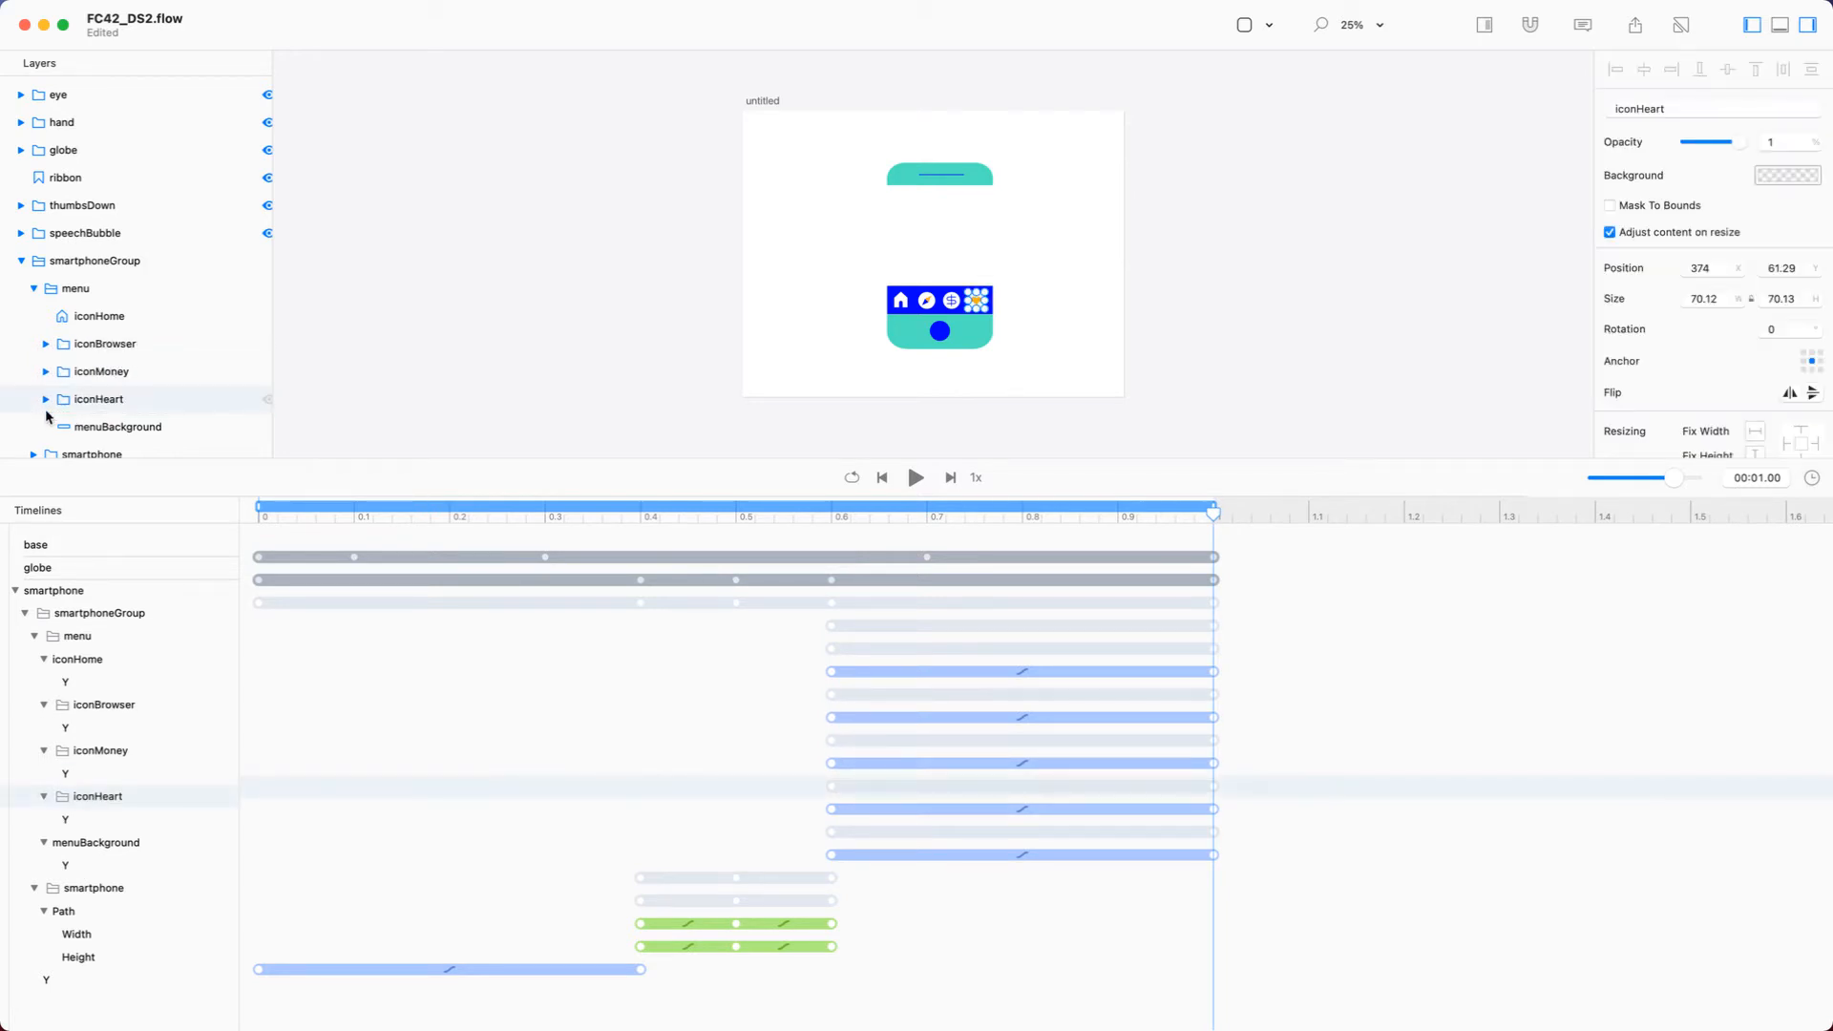
{"action": "left_click", "coordinate": [107, 316]}
{"action": "left_click", "coordinate": [111, 347]}
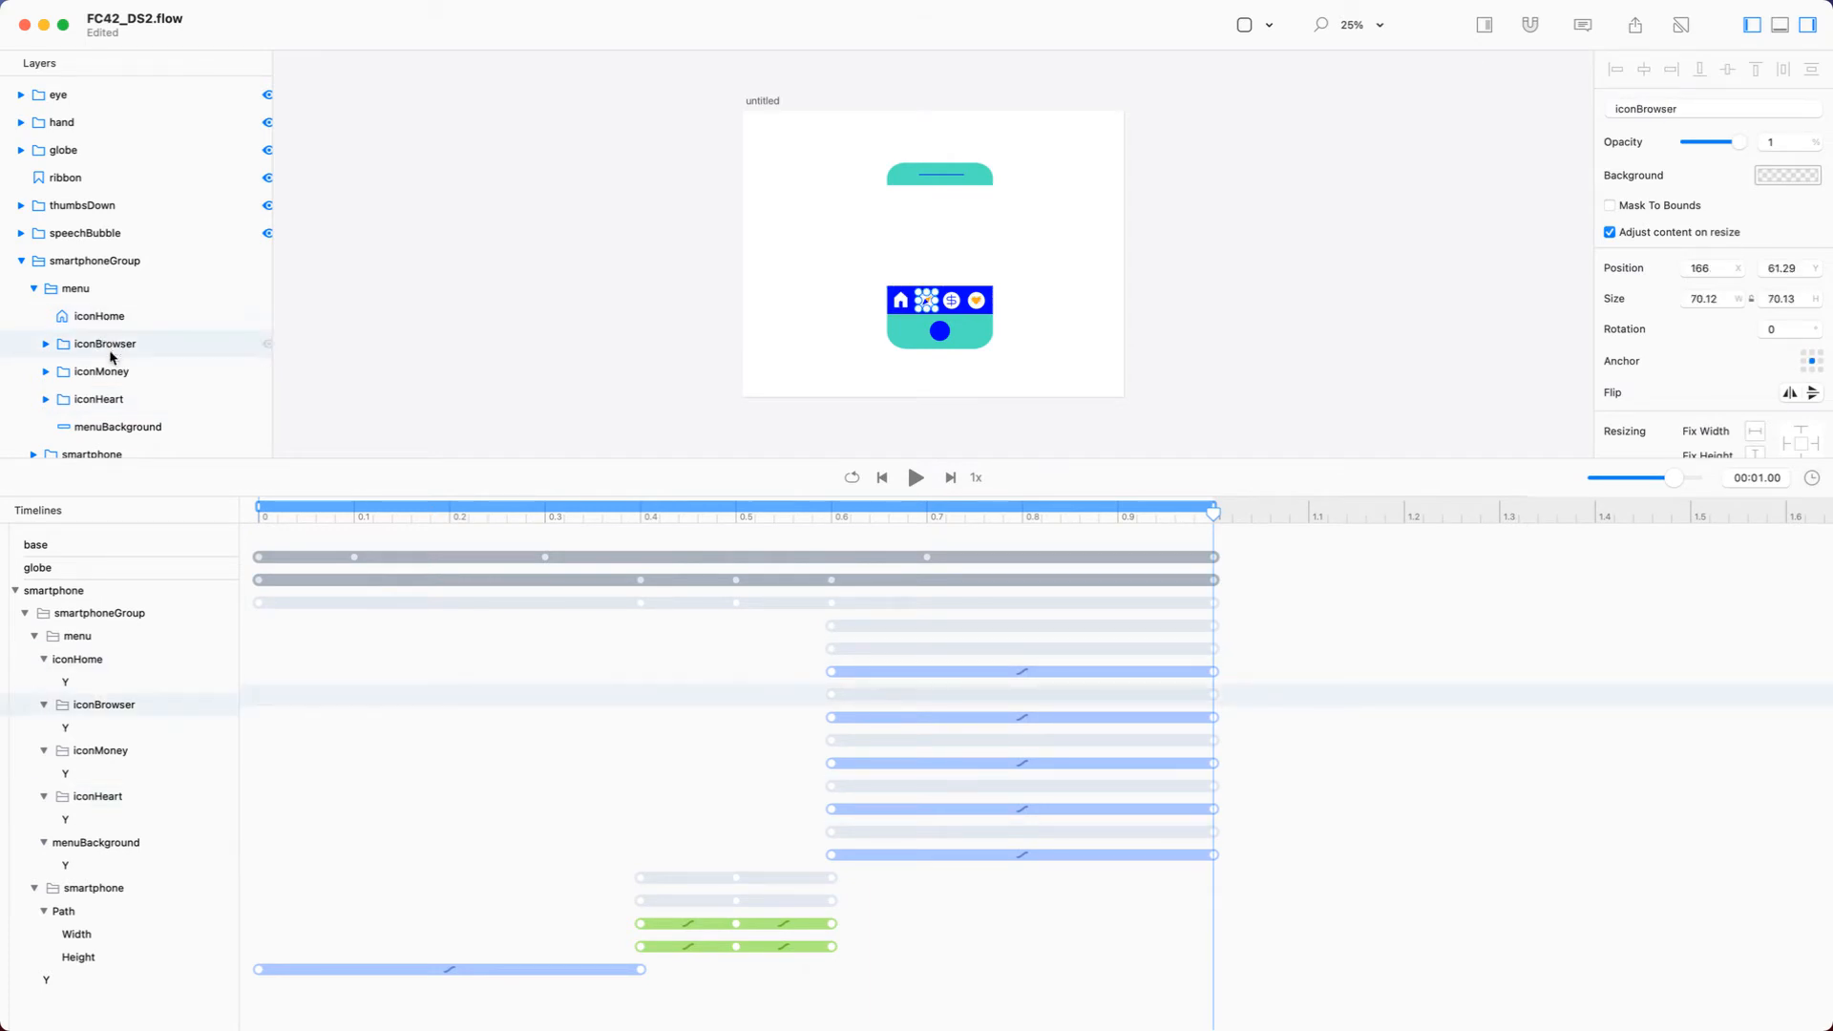
{"action": "left_click", "coordinate": [115, 374]}
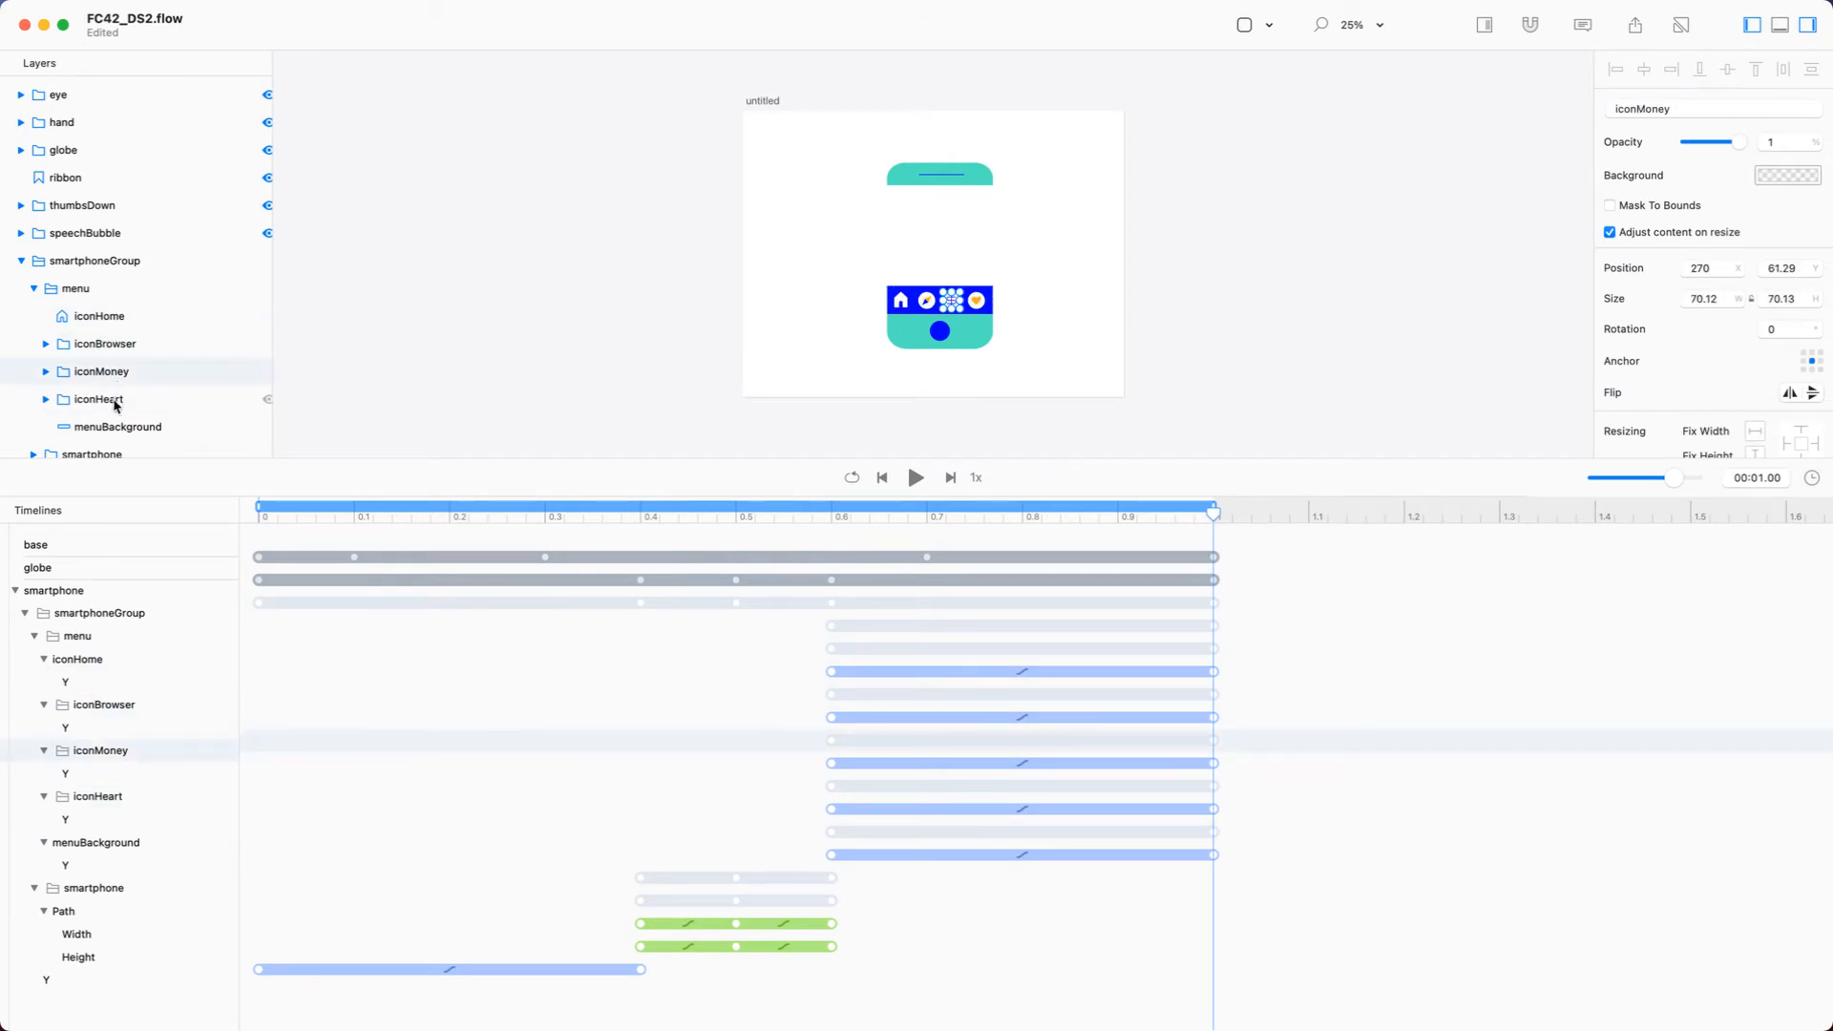
{"action": "left_click", "coordinate": [116, 405]}
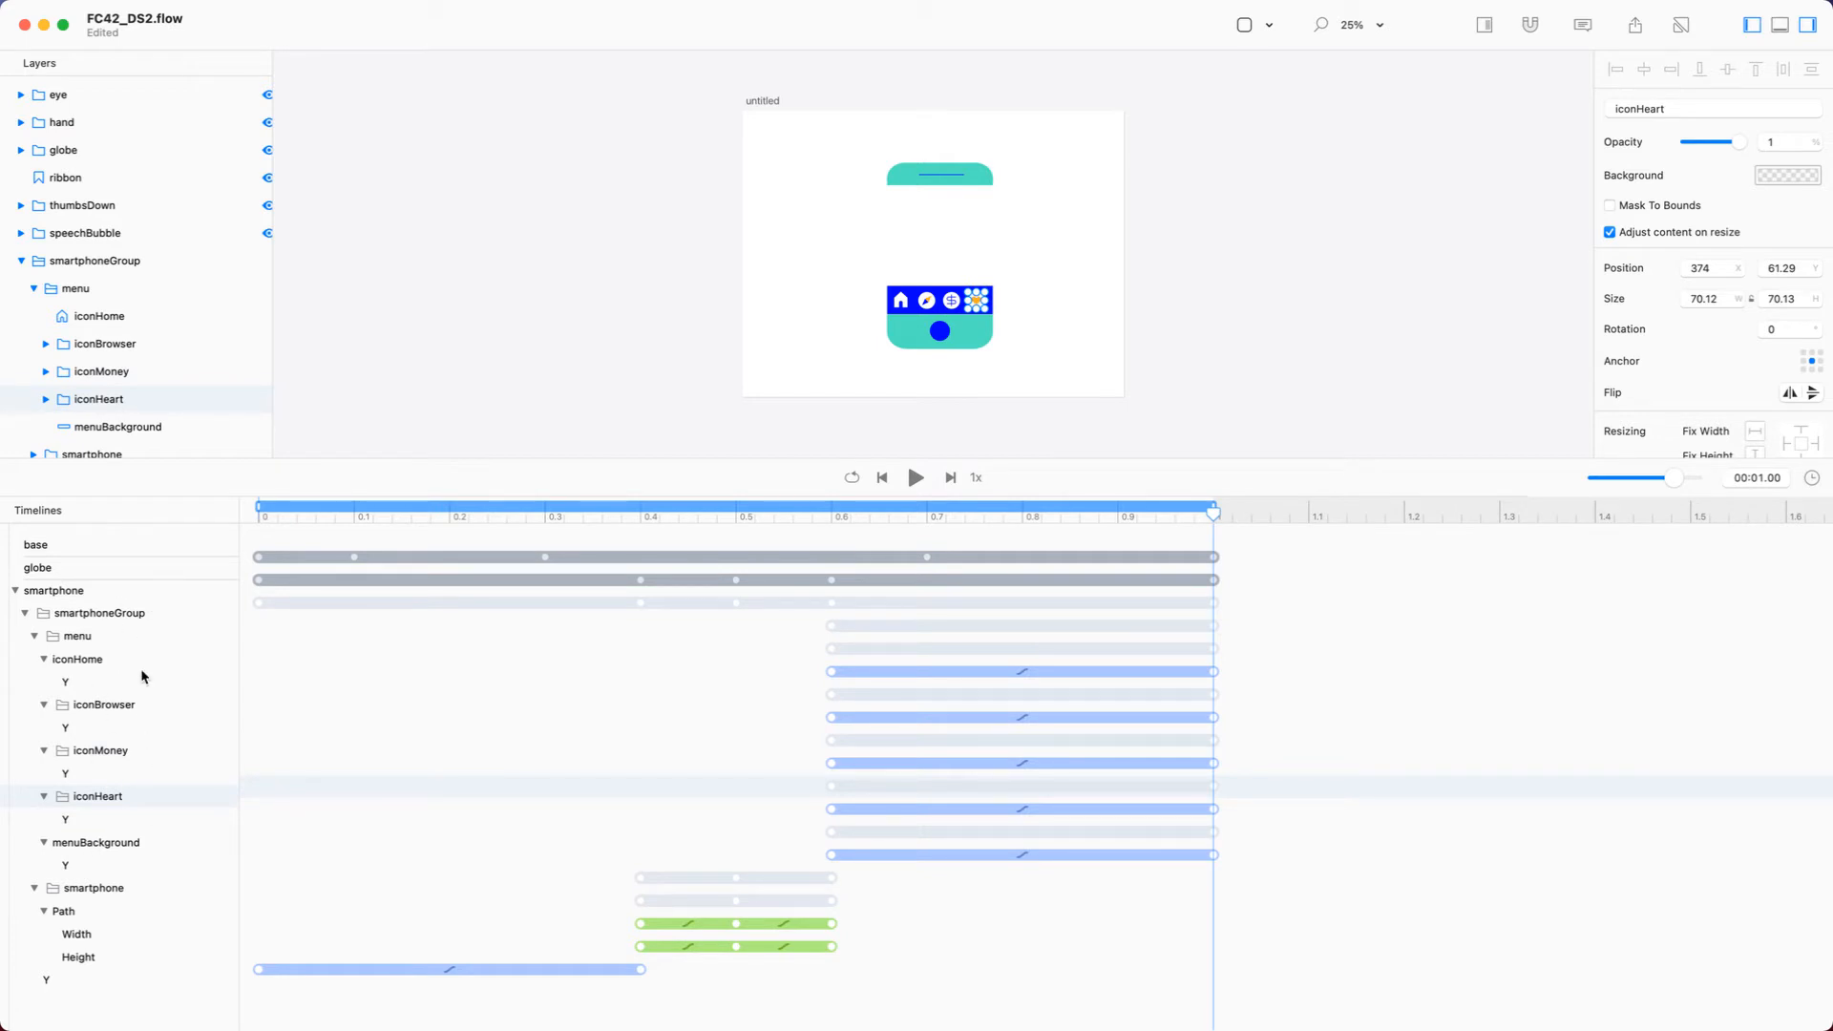
Stagger the icons' starting Y keyframes: iconHeart at 0.8, iconMoney at about 0.74, and iconBrowser at about 0.66 seconds
{"action": "left_click_drag", "start_coordinate": [832, 811], "coordinate": [1021, 806]}
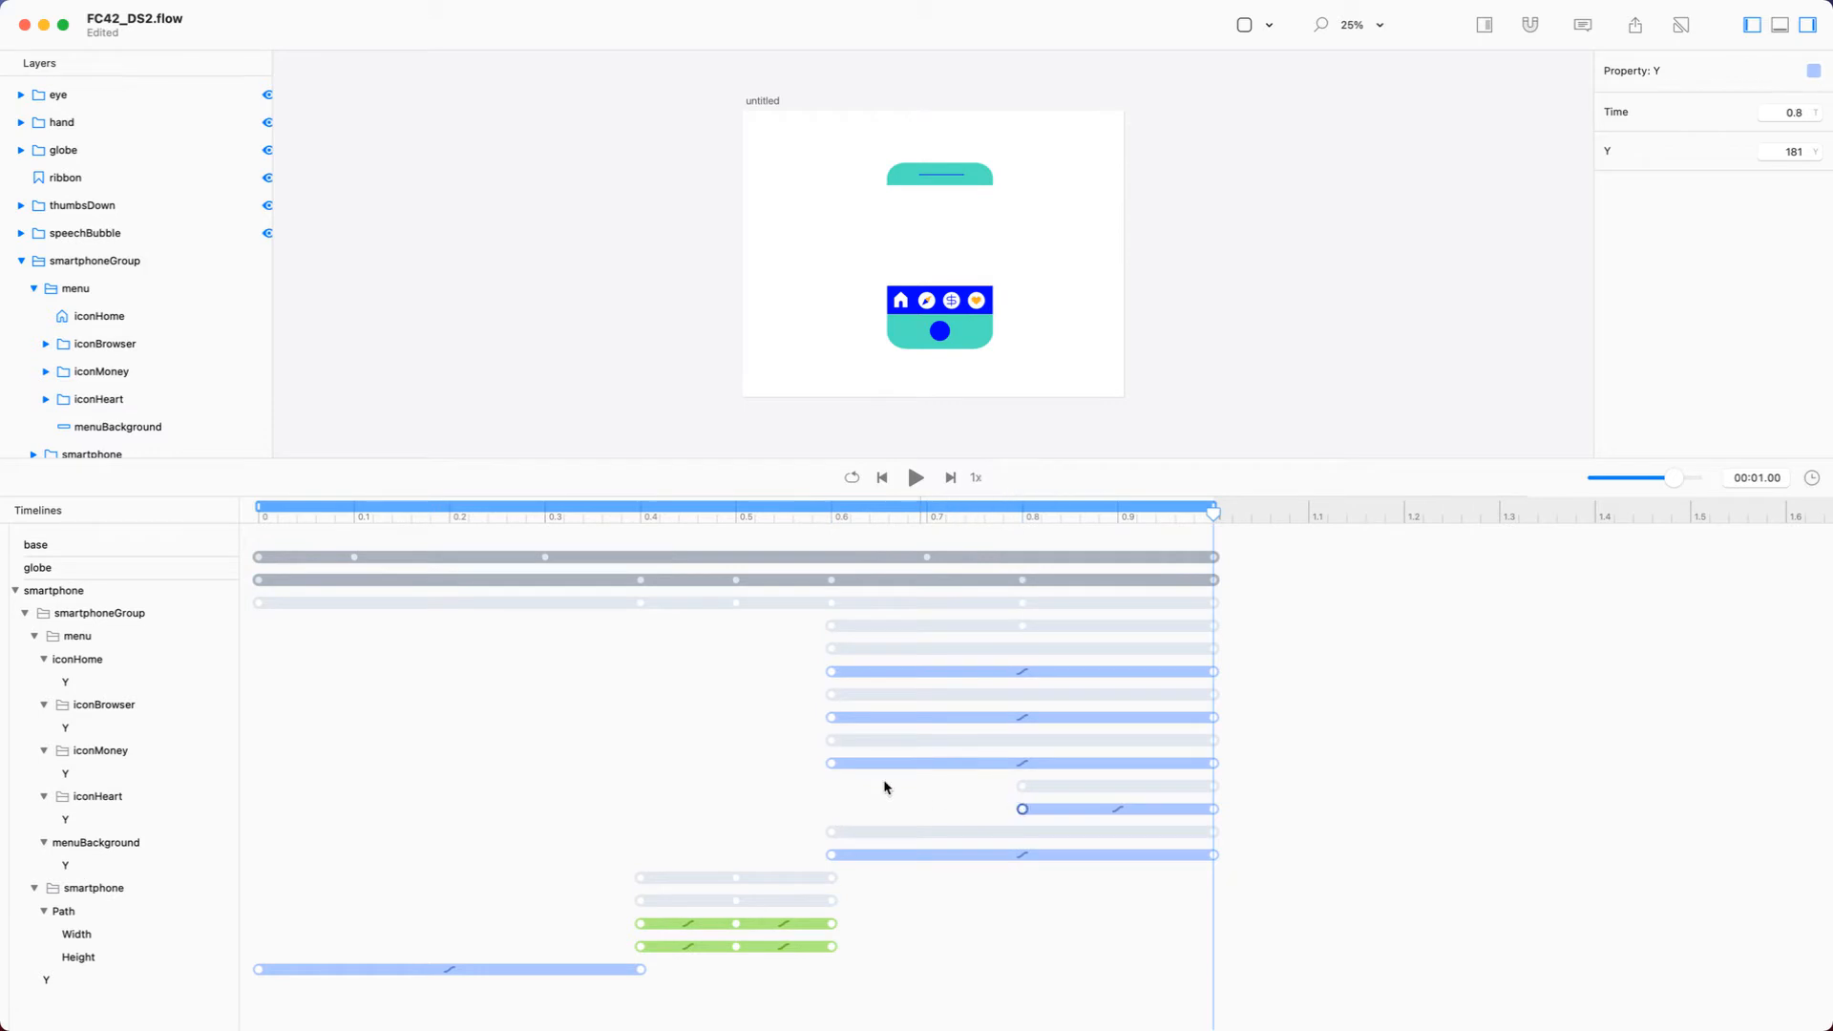
{"action": "left_click_drag", "start_coordinate": [832, 766], "coordinate": [966, 763]}
{"action": "left_click_drag", "start_coordinate": [832, 717], "coordinate": [889, 717]}
{"action": "left_click_drag", "start_coordinate": [769, 629], "coordinate": [1063, 849]}
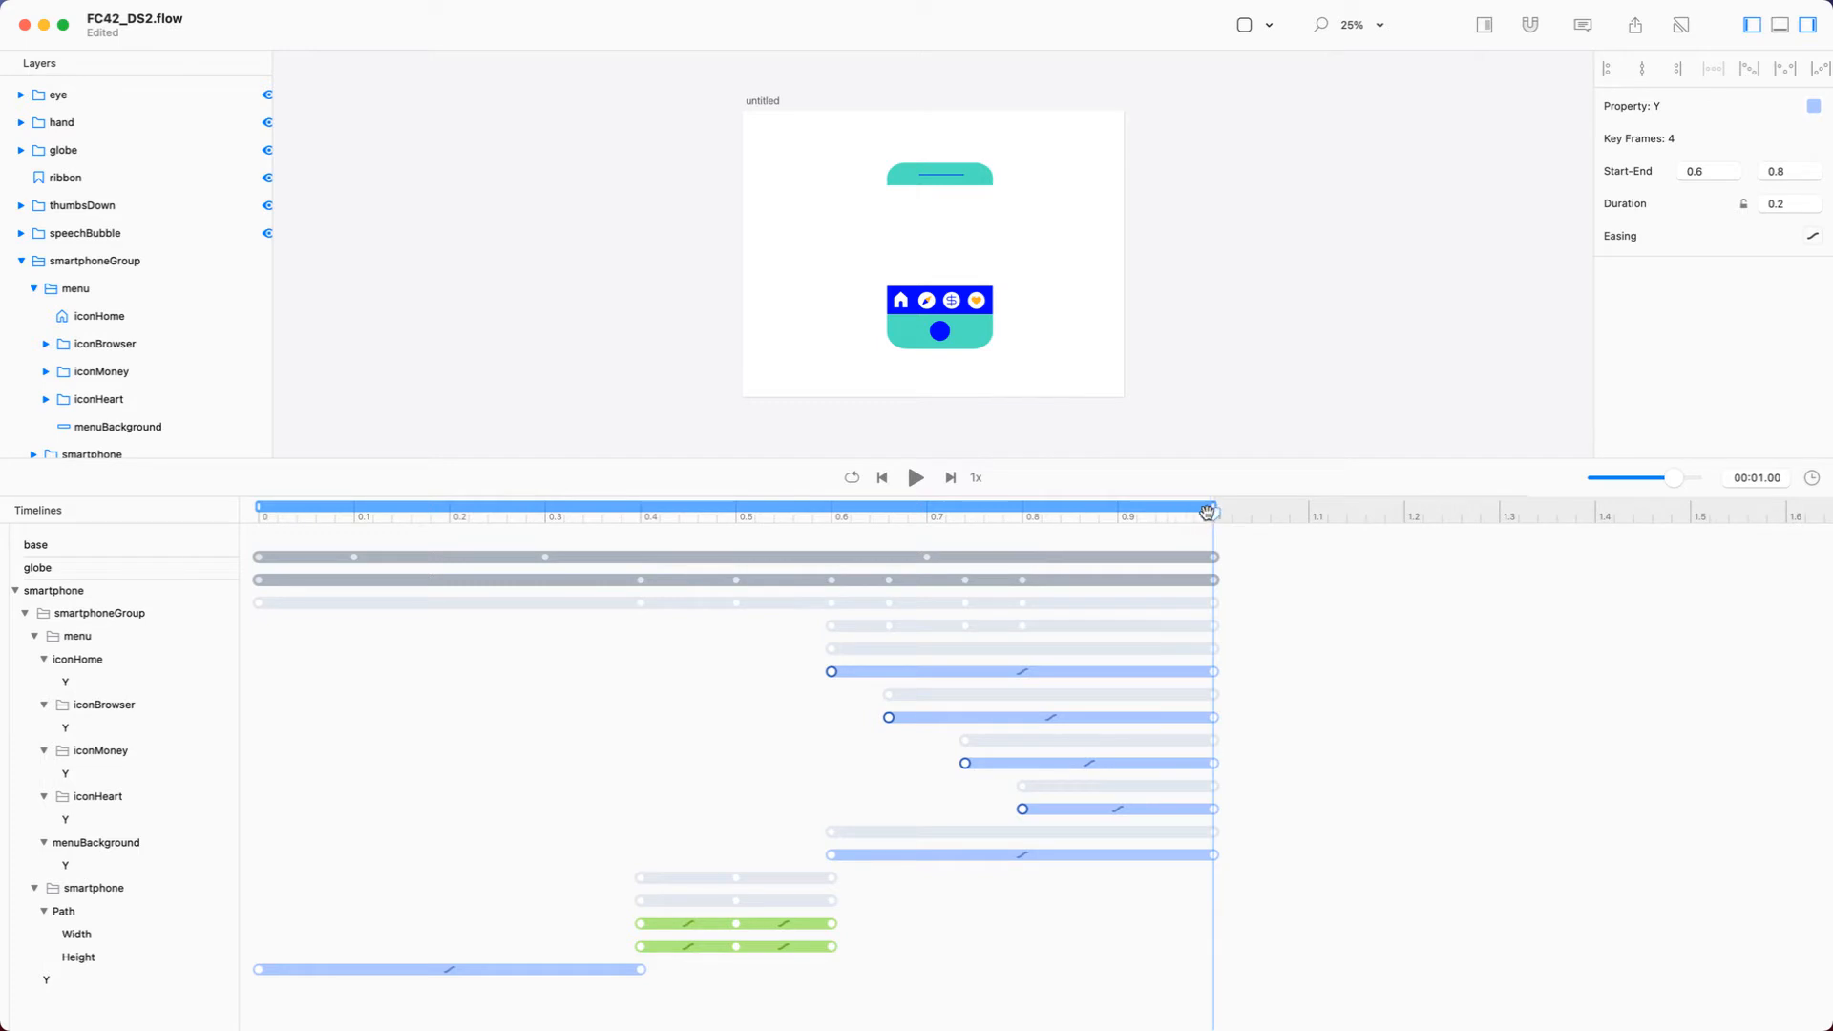
Enlarge the canvas, preview the staggered menu icons by playing and scrubbing the timeline, and restore the larger timeline area
{"action": "mouse_move", "coordinate": [1212, 513]}
{"action": "left_mouse_down"}
{"action": "mouse_move", "coordinate": [761, 513]}
{"action": "mouse_move", "coordinate": [1212, 512]}
{"action": "left_mouse_up"}
{"action": "left_click_drag", "start_coordinate": [1047, 460], "coordinate": [1234, 783]}
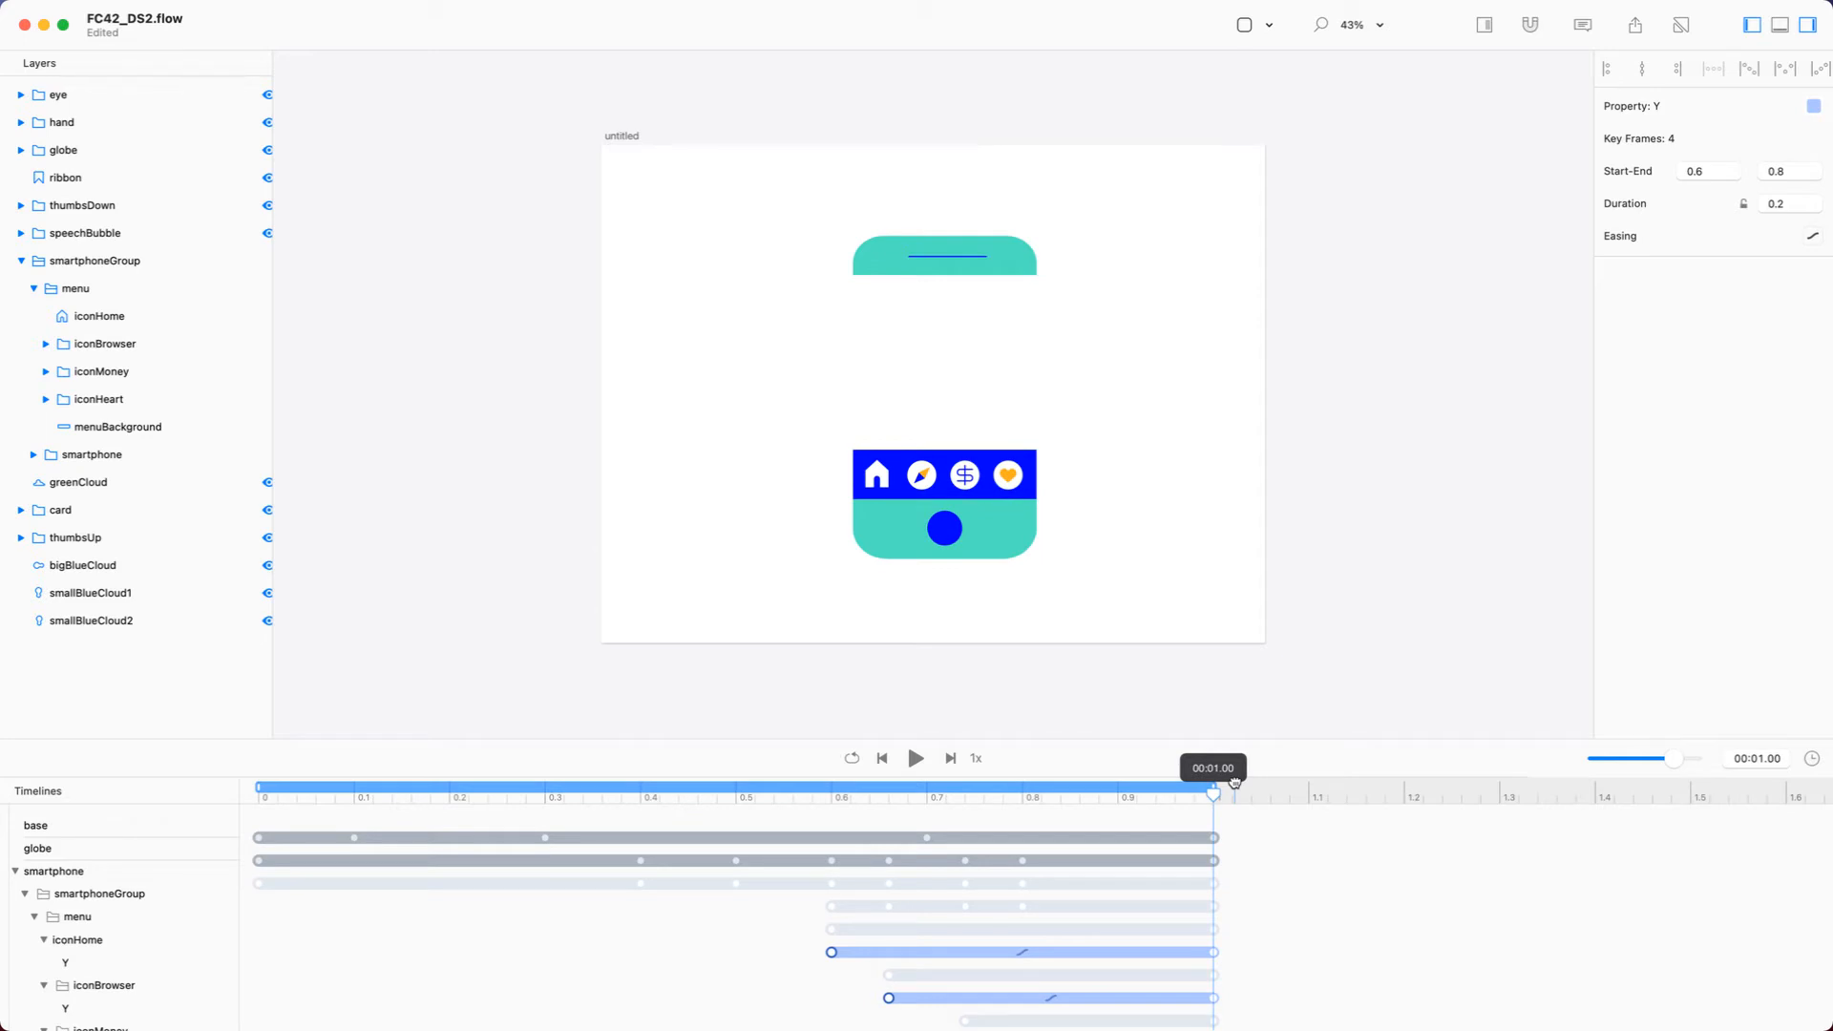
{"action": "mouse_move", "coordinate": [1234, 783]}
{"action": "left_mouse_down"}
{"action": "mouse_move", "coordinate": [744, 785]}
{"action": "mouse_move", "coordinate": [1198, 790]}
{"action": "mouse_move", "coordinate": [1289, 798]}
{"action": "mouse_move", "coordinate": [1269, 798]}
{"action": "mouse_move", "coordinate": [1309, 826]}
{"action": "mouse_move", "coordinate": [1218, 811]}
{"action": "left_mouse_up"}
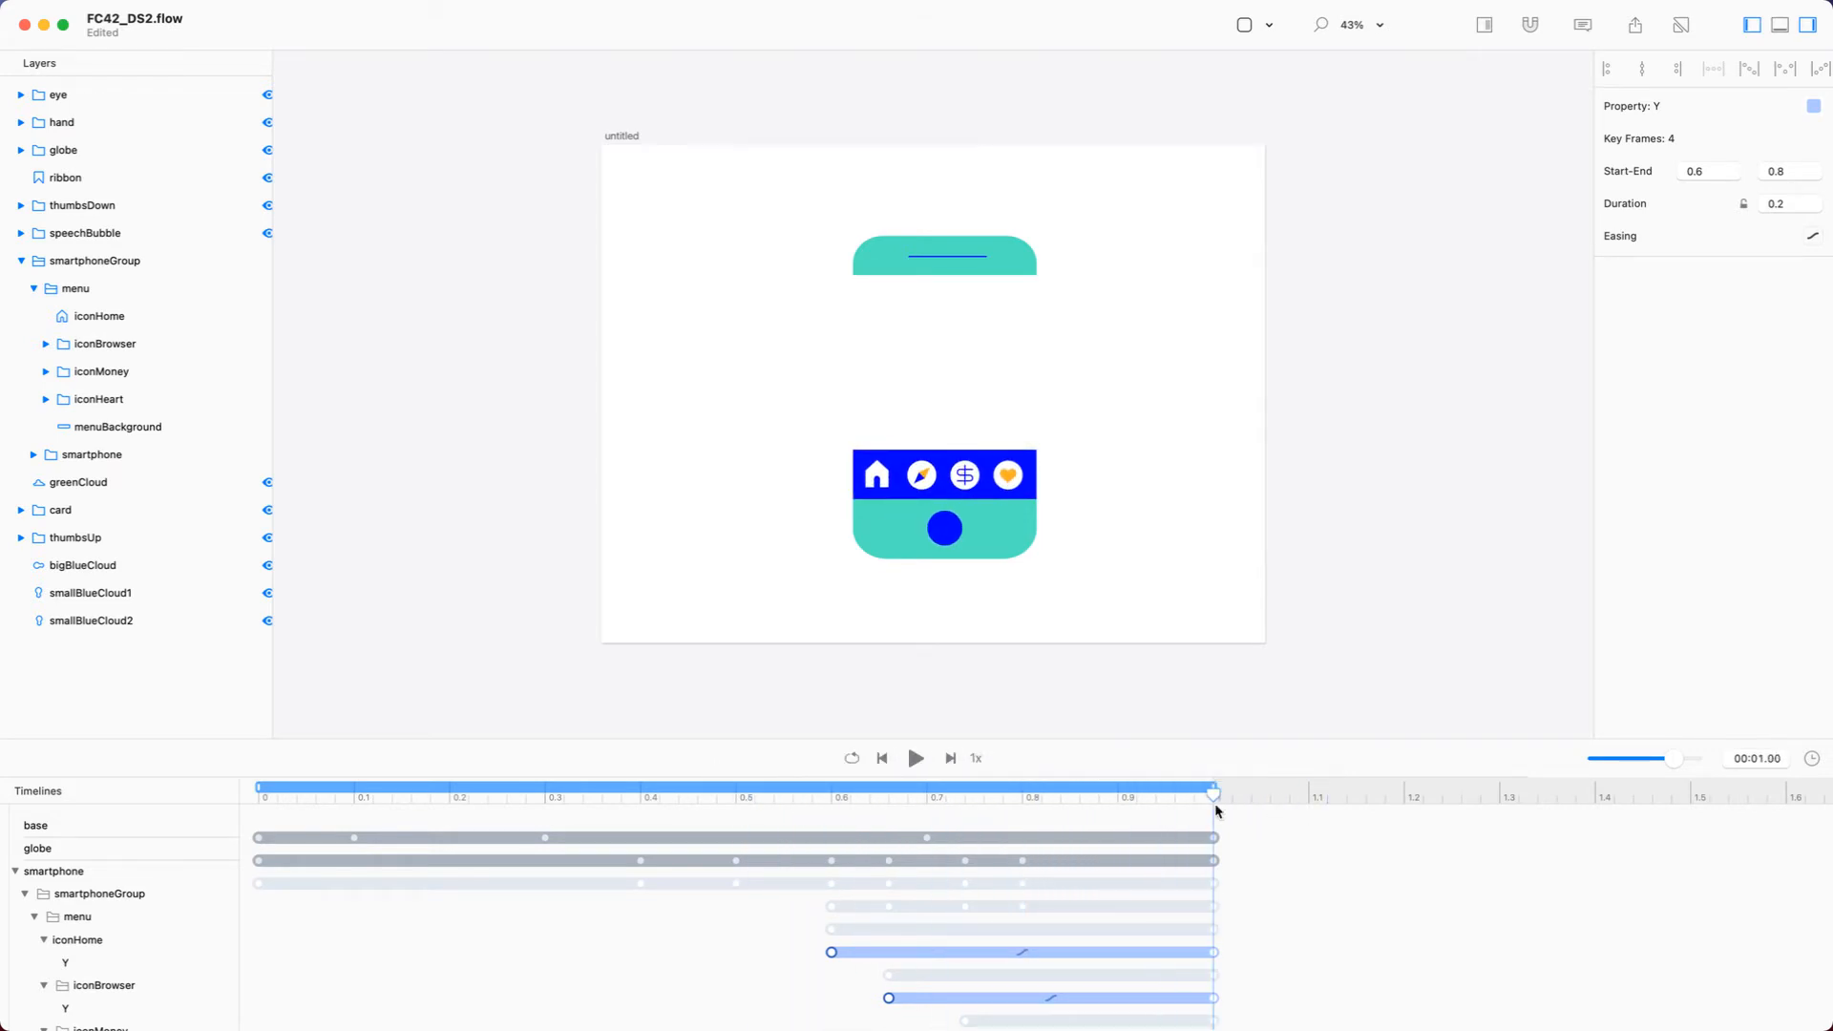
{"action": "left_click", "coordinate": [915, 759]}
{"action": "left_click_drag", "start_coordinate": [1229, 805], "coordinate": [492, 821]}
{"action": "left_click_drag", "start_coordinate": [498, 827], "coordinate": [1297, 844]}
{"action": "left_click_drag", "start_coordinate": [1283, 740], "coordinate": [1254, 517]}
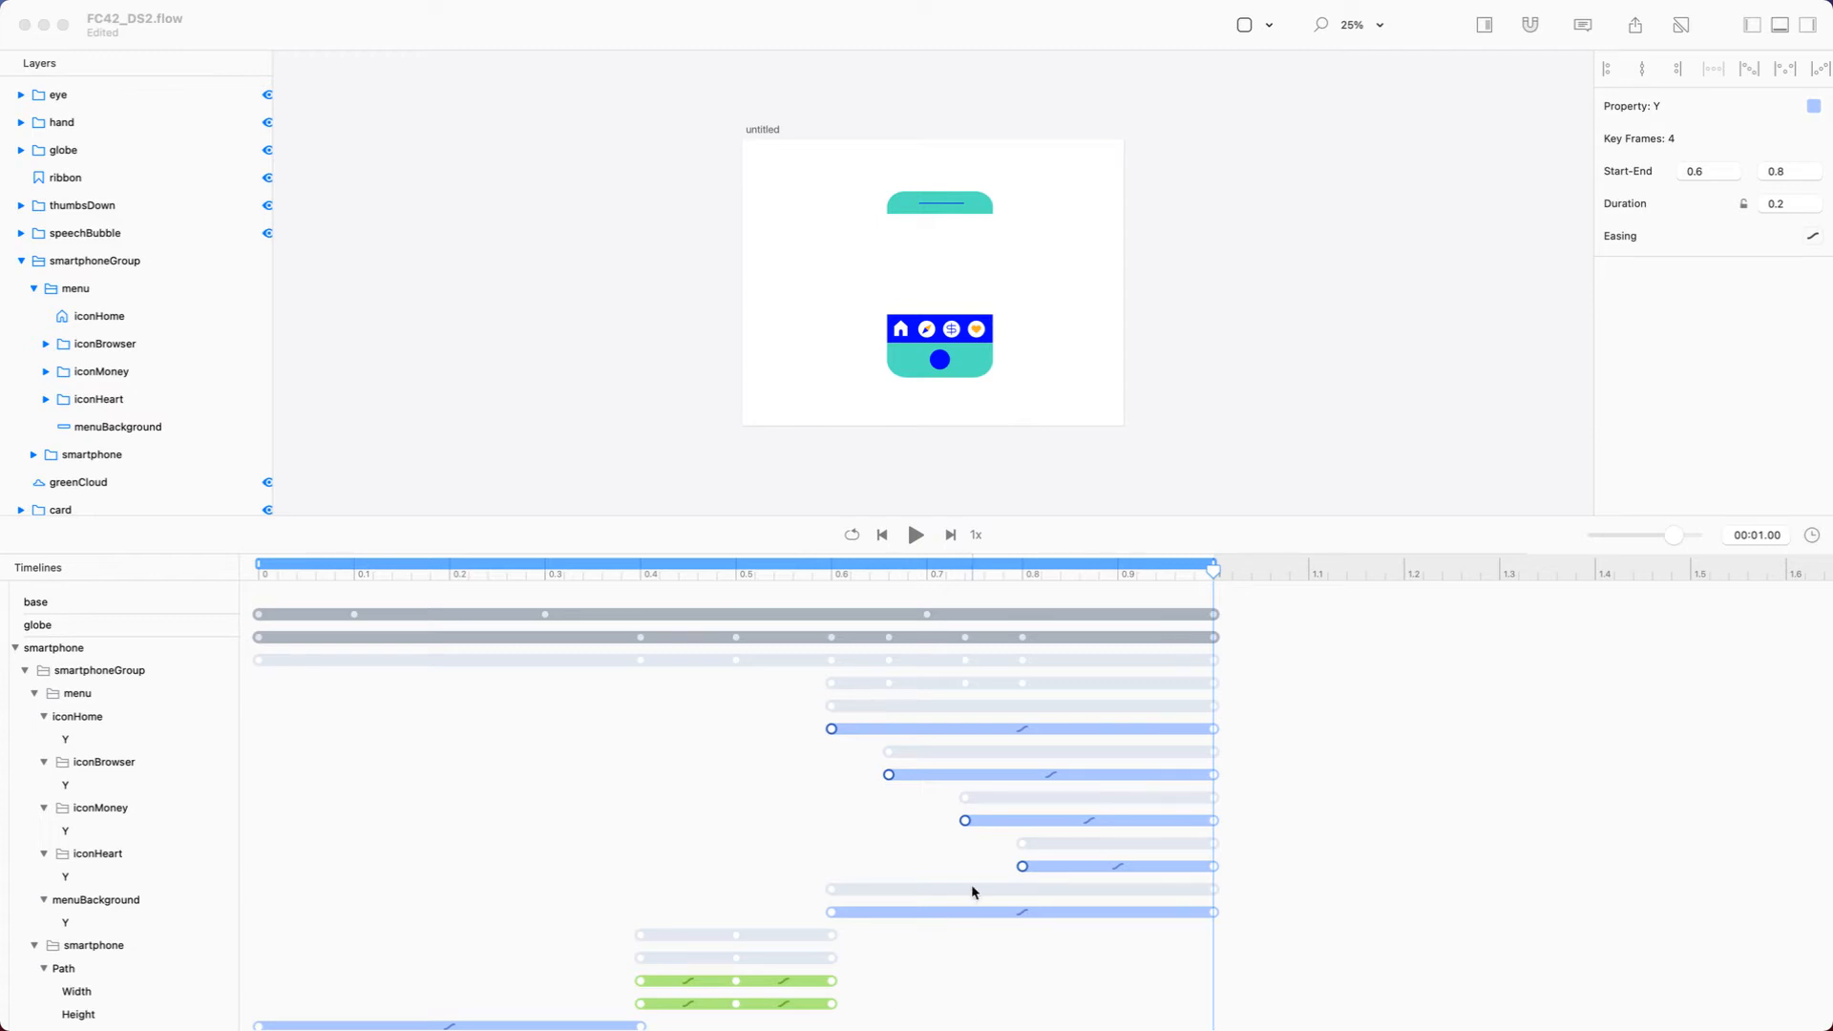
Move menuBackground's ending Y keyframe to 0.8 seconds, check the timing against the animation, and adjust the keyframe to 0.85 seconds
{"action": "left_click", "coordinate": [1214, 913]}
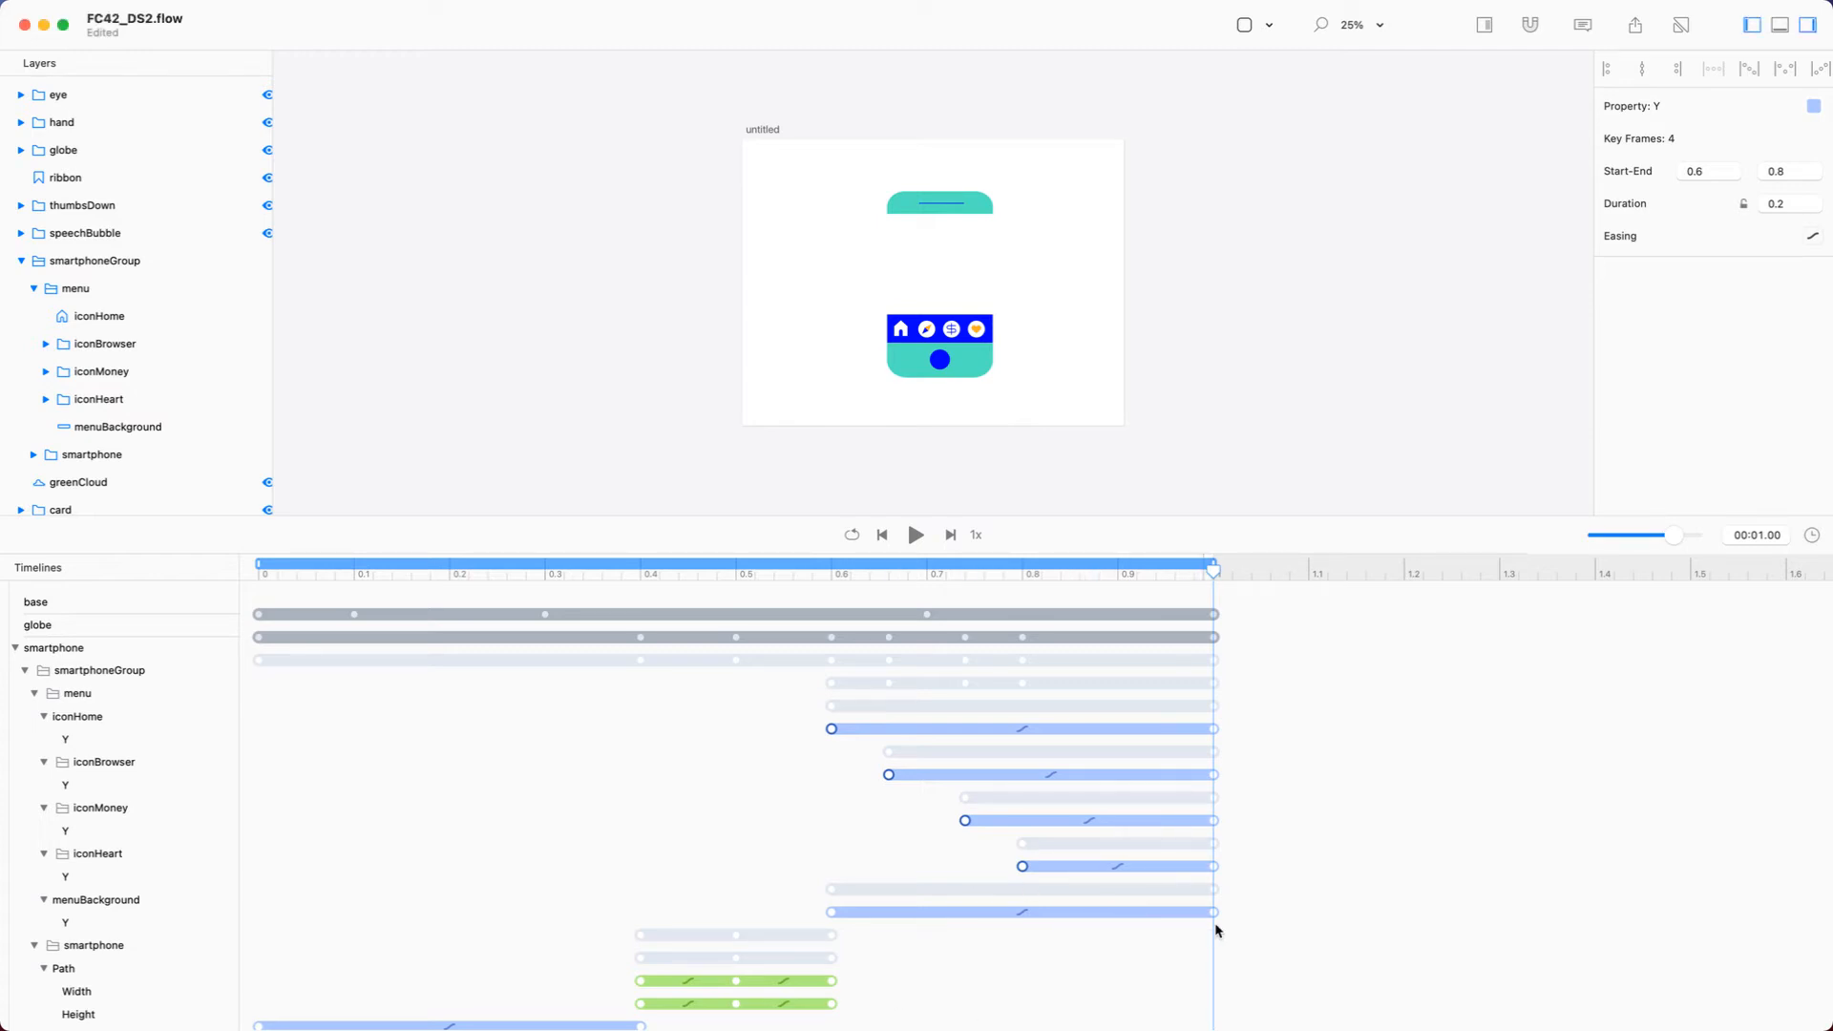
{"action": "left_click_drag", "start_coordinate": [1213, 912], "coordinate": [1023, 912]}
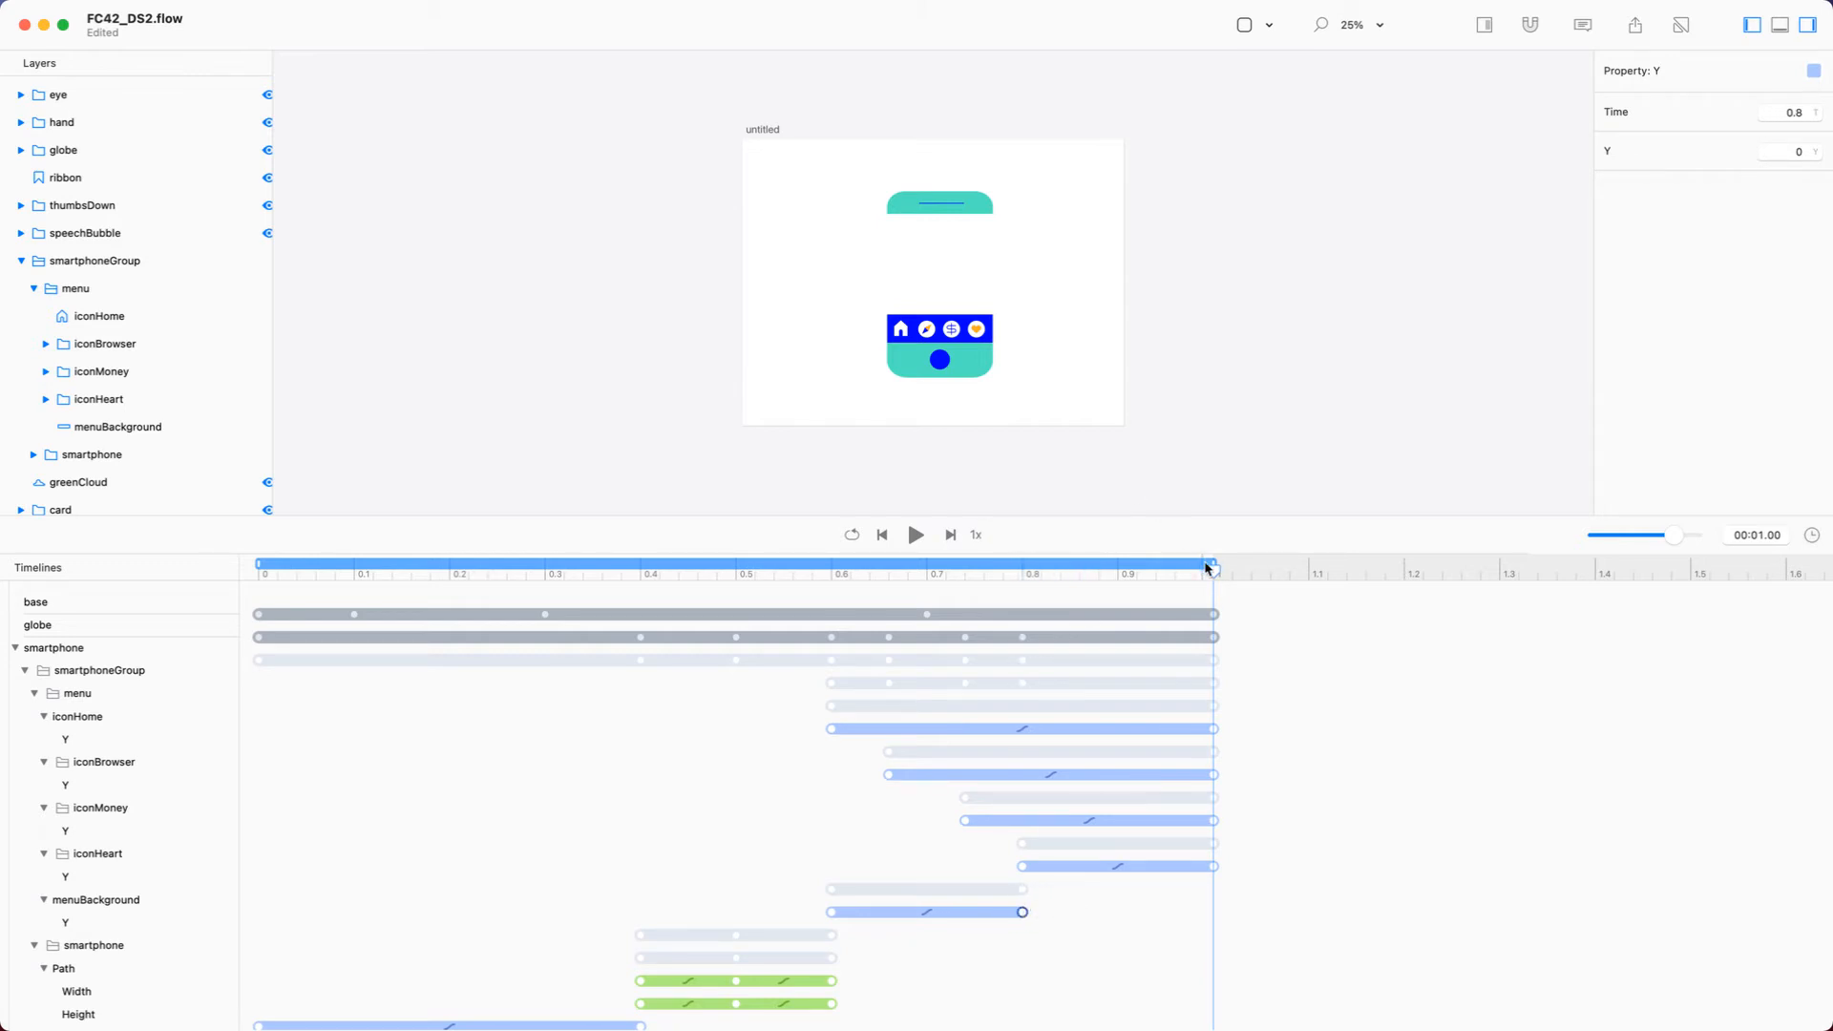
{"action": "left_click_drag", "start_coordinate": [1214, 571], "coordinate": [1782, 647]}
{"action": "key", "text": "super+Tab"}
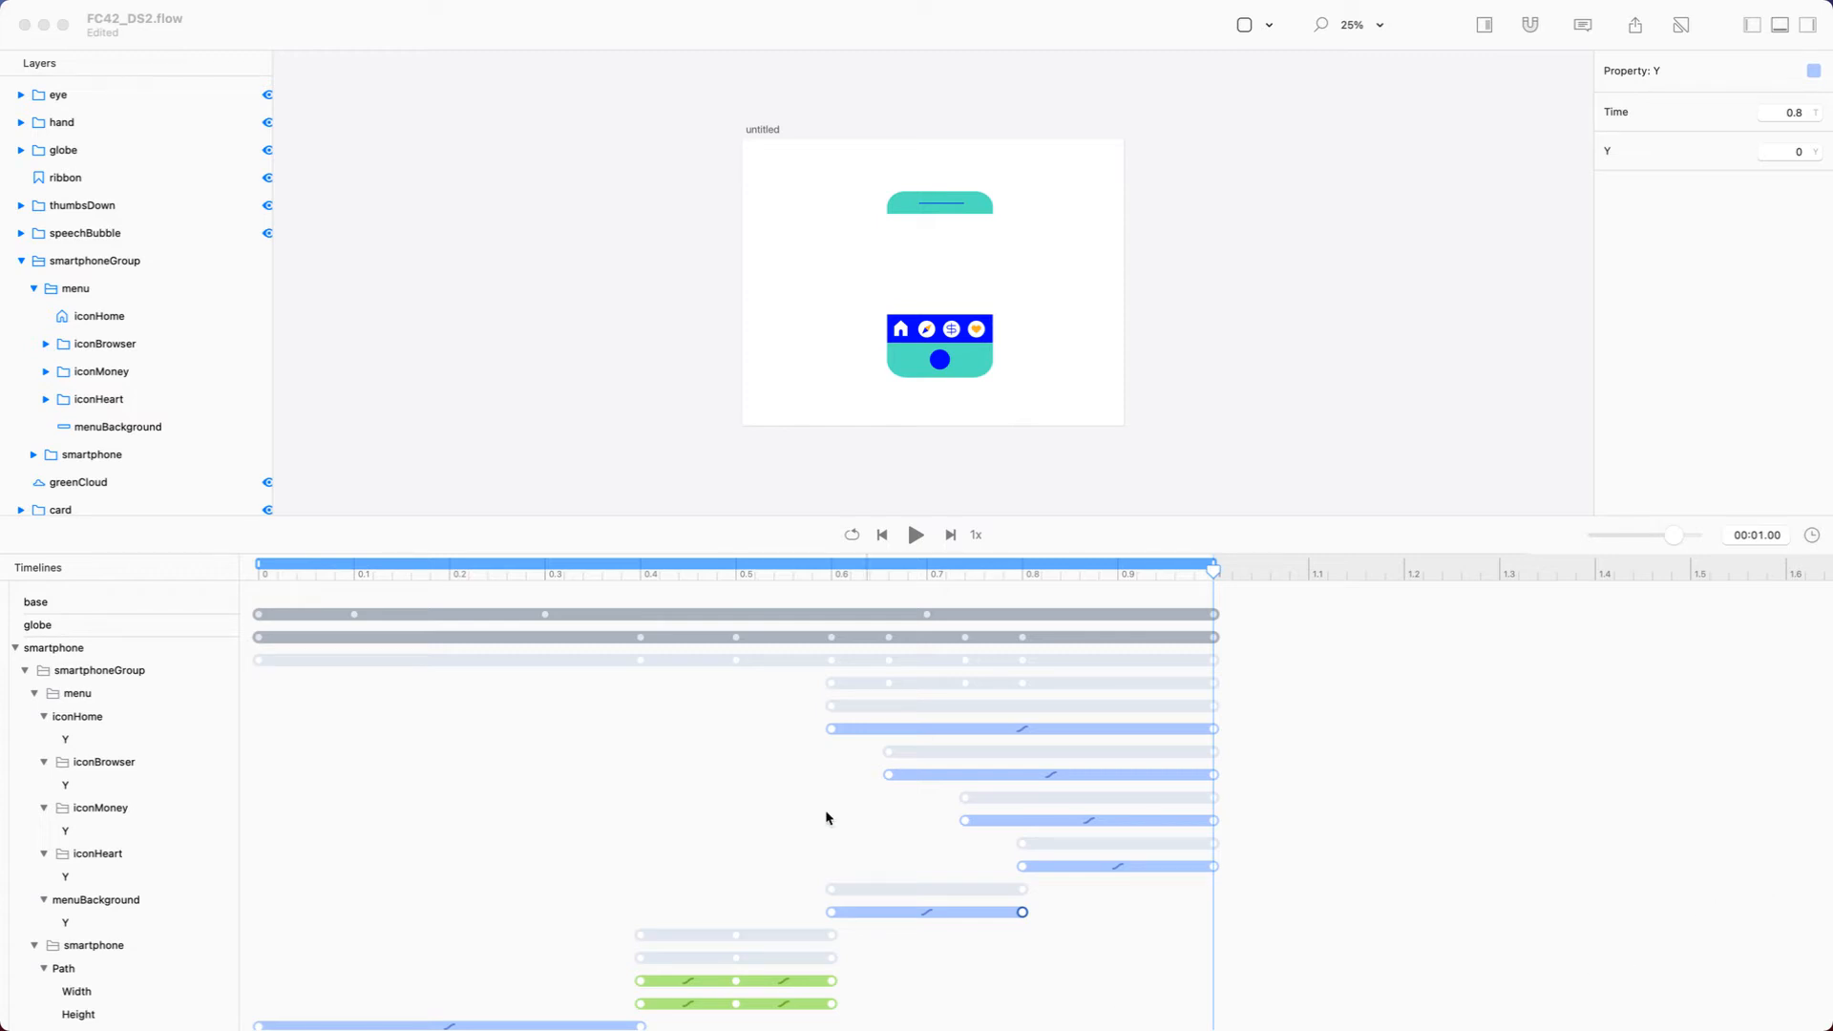
{"action": "left_click", "coordinate": [1023, 912]}
{"action": "left_click_drag", "start_coordinate": [1023, 912], "coordinate": [1071, 912]}
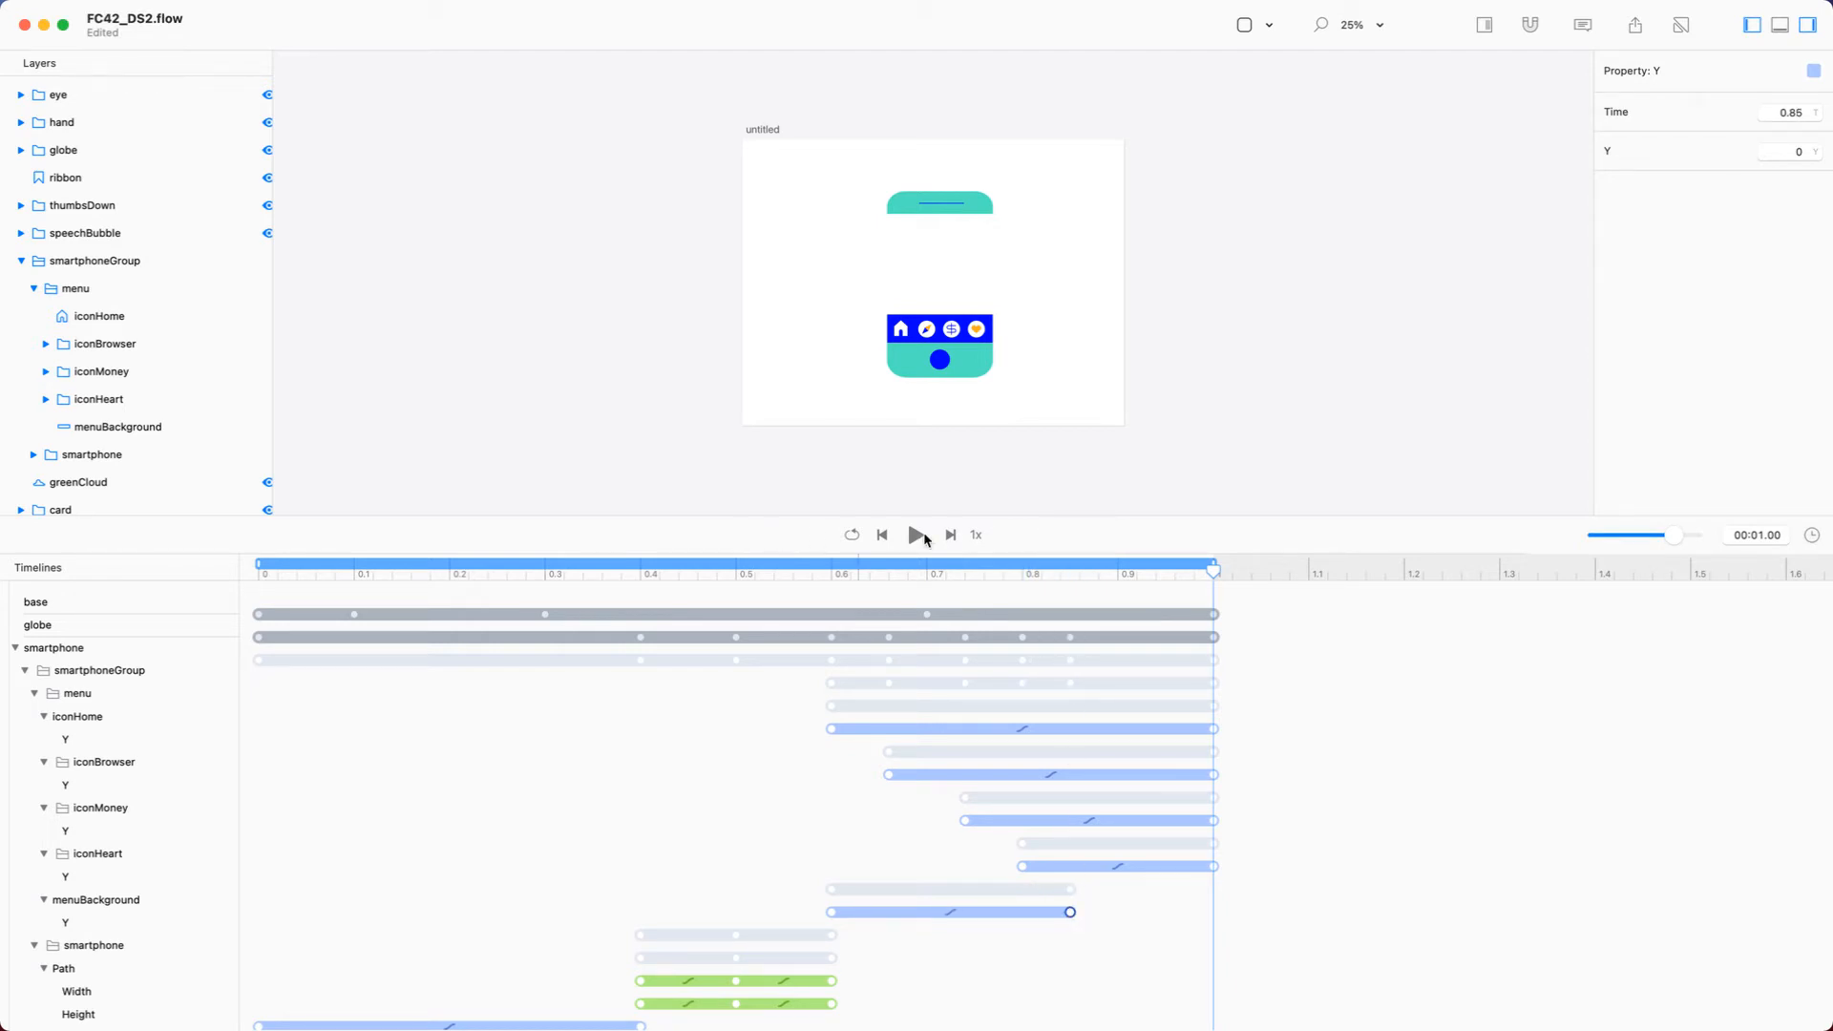
Set the playback speed to 0.5x and replay the smartphone animation on an enlarged canvas
{"action": "left_click", "coordinate": [976, 536]}
{"action": "left_click", "coordinate": [916, 536]}
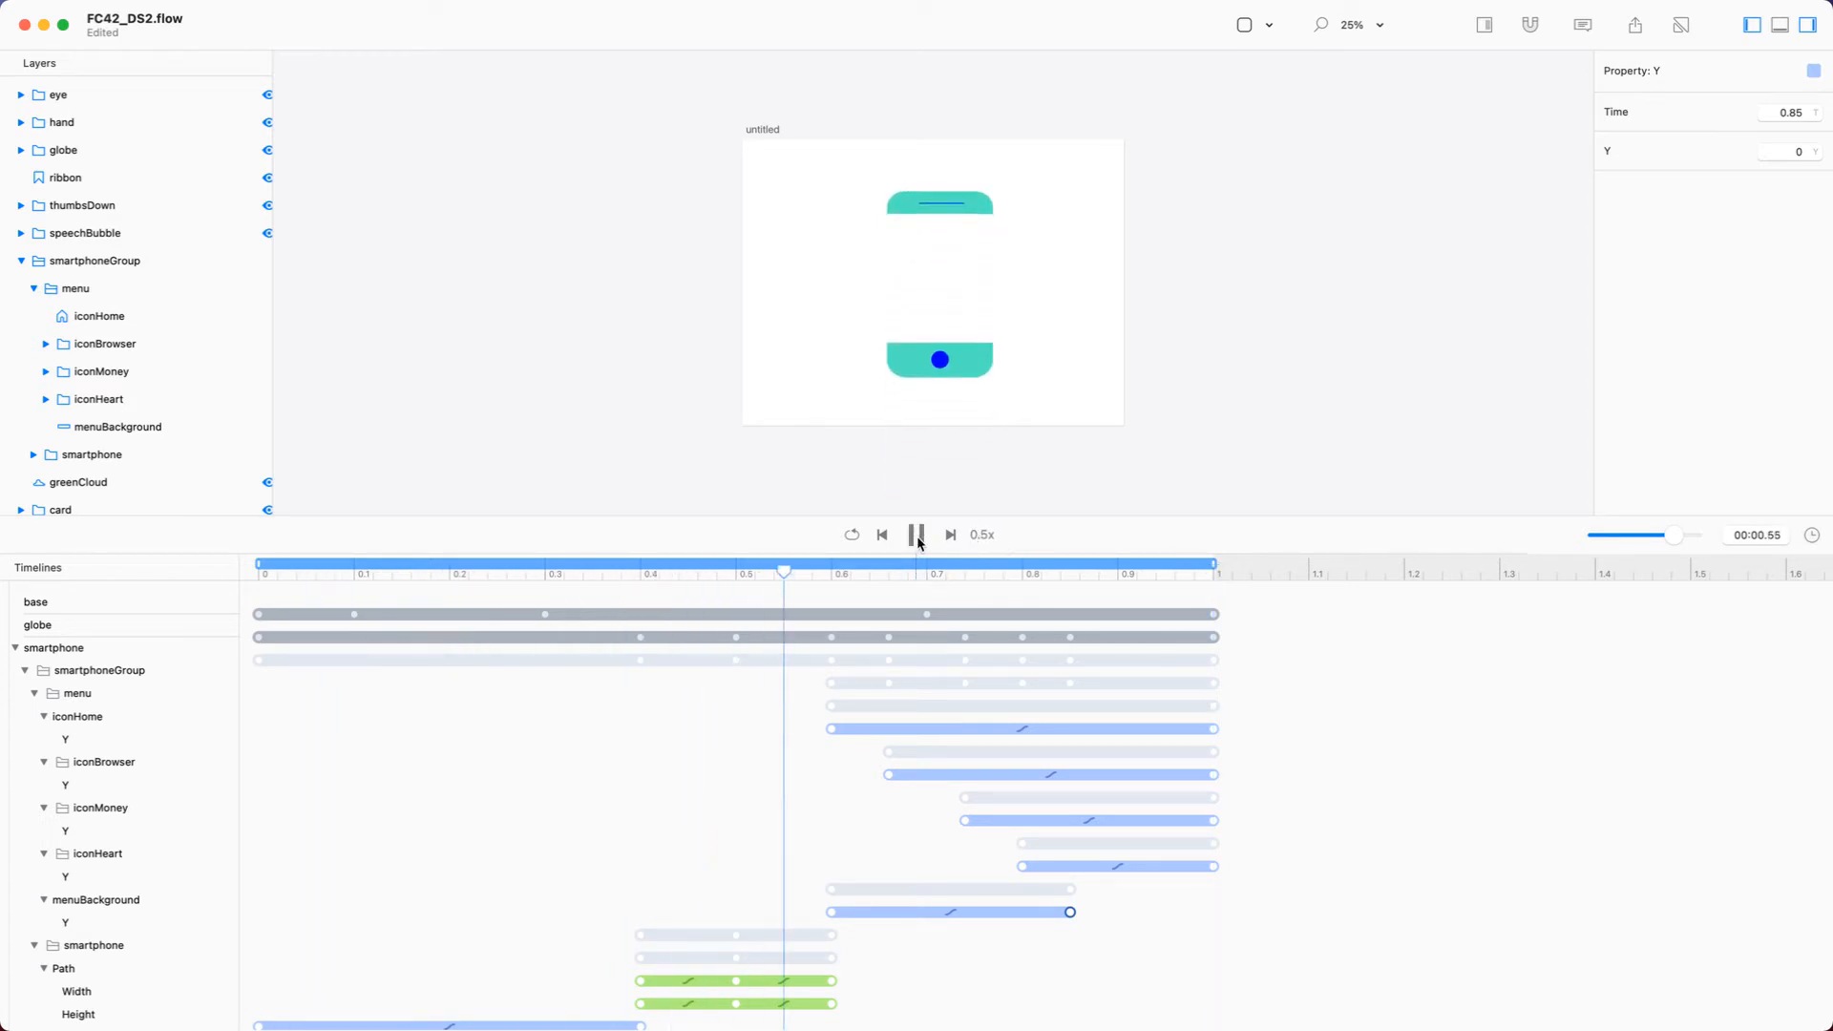
{"action": "left_click", "coordinate": [1311, 621]}
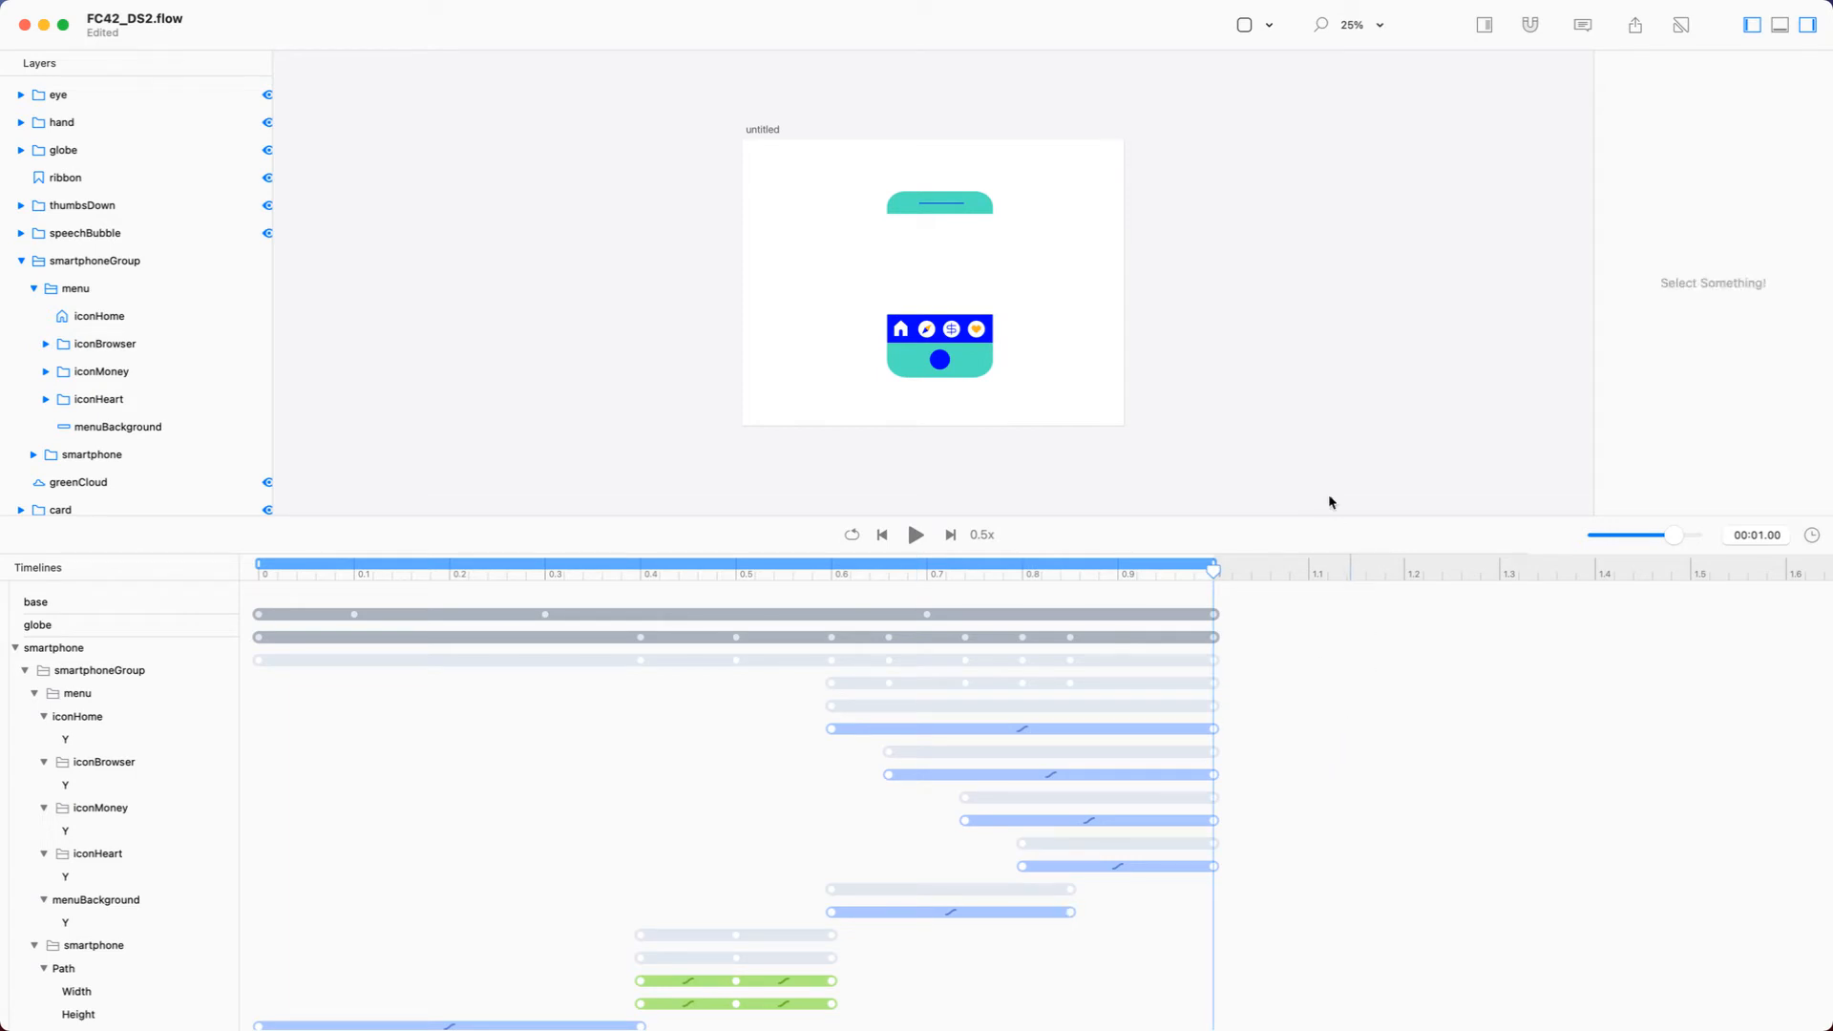
{"action": "left_click_drag", "start_coordinate": [1333, 515], "coordinate": [1322, 770]}
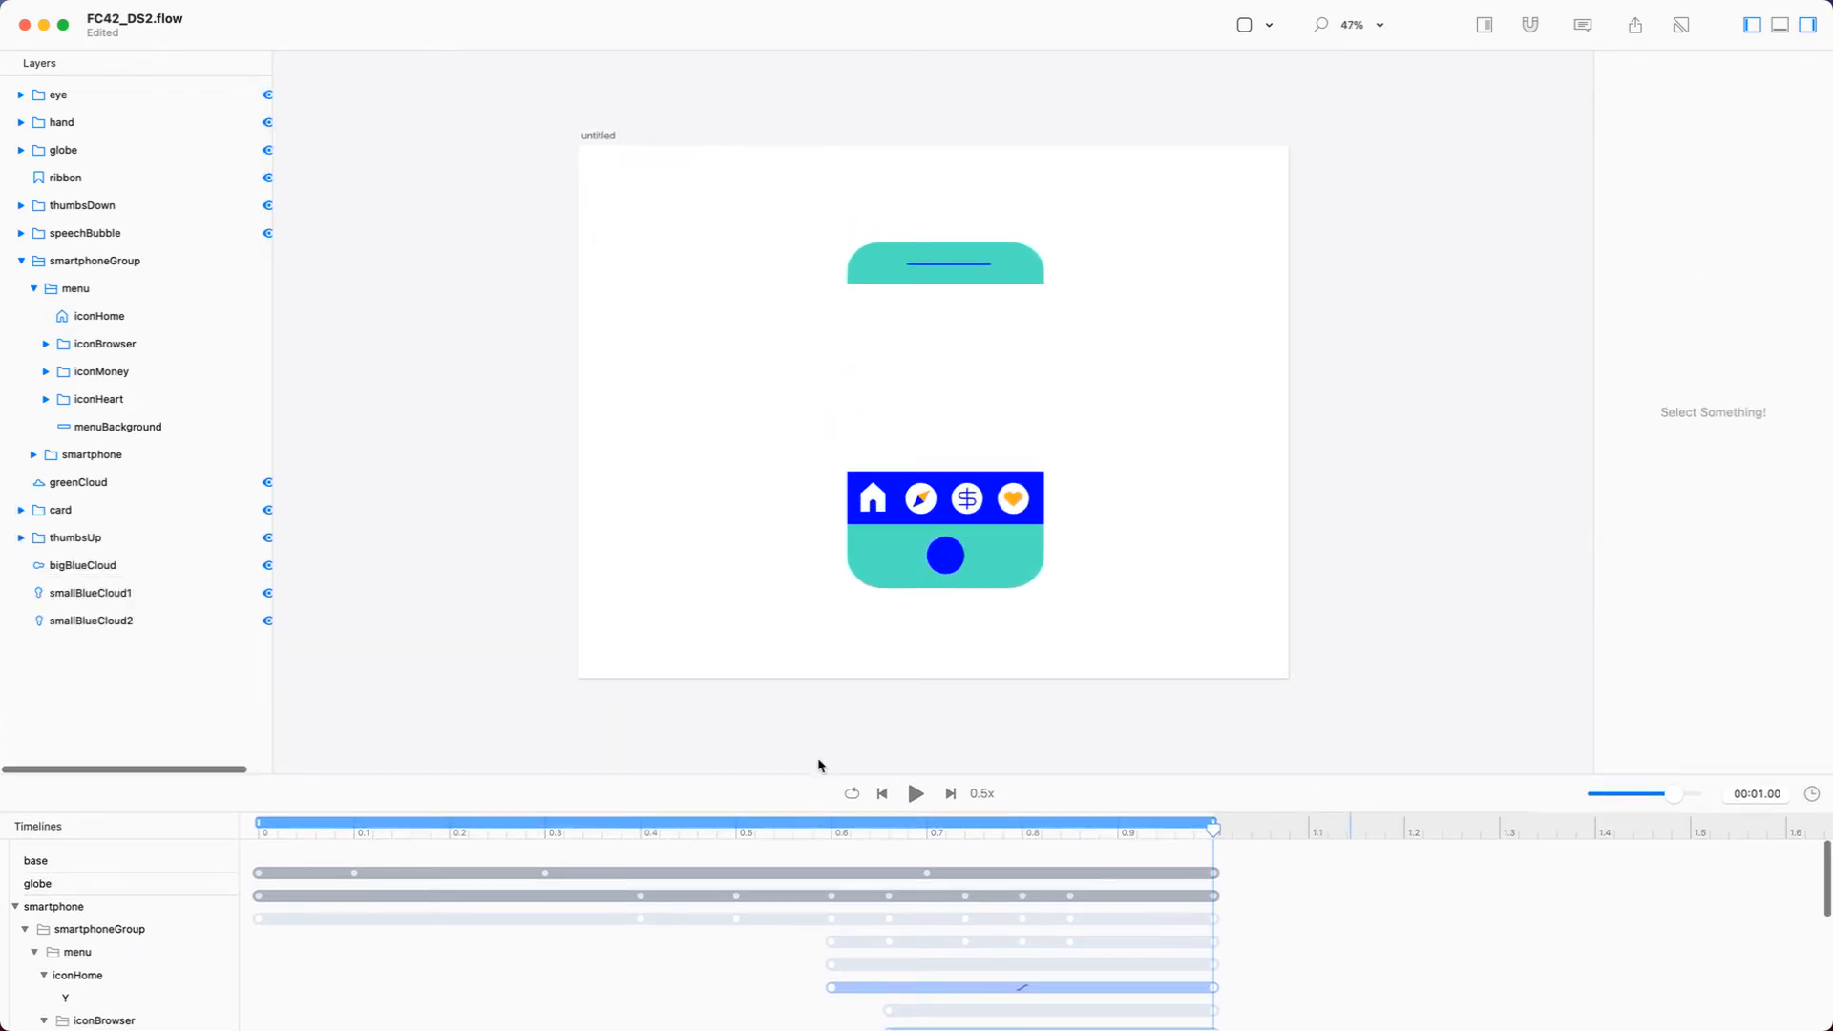
{"action": "left_click", "coordinate": [913, 794]}
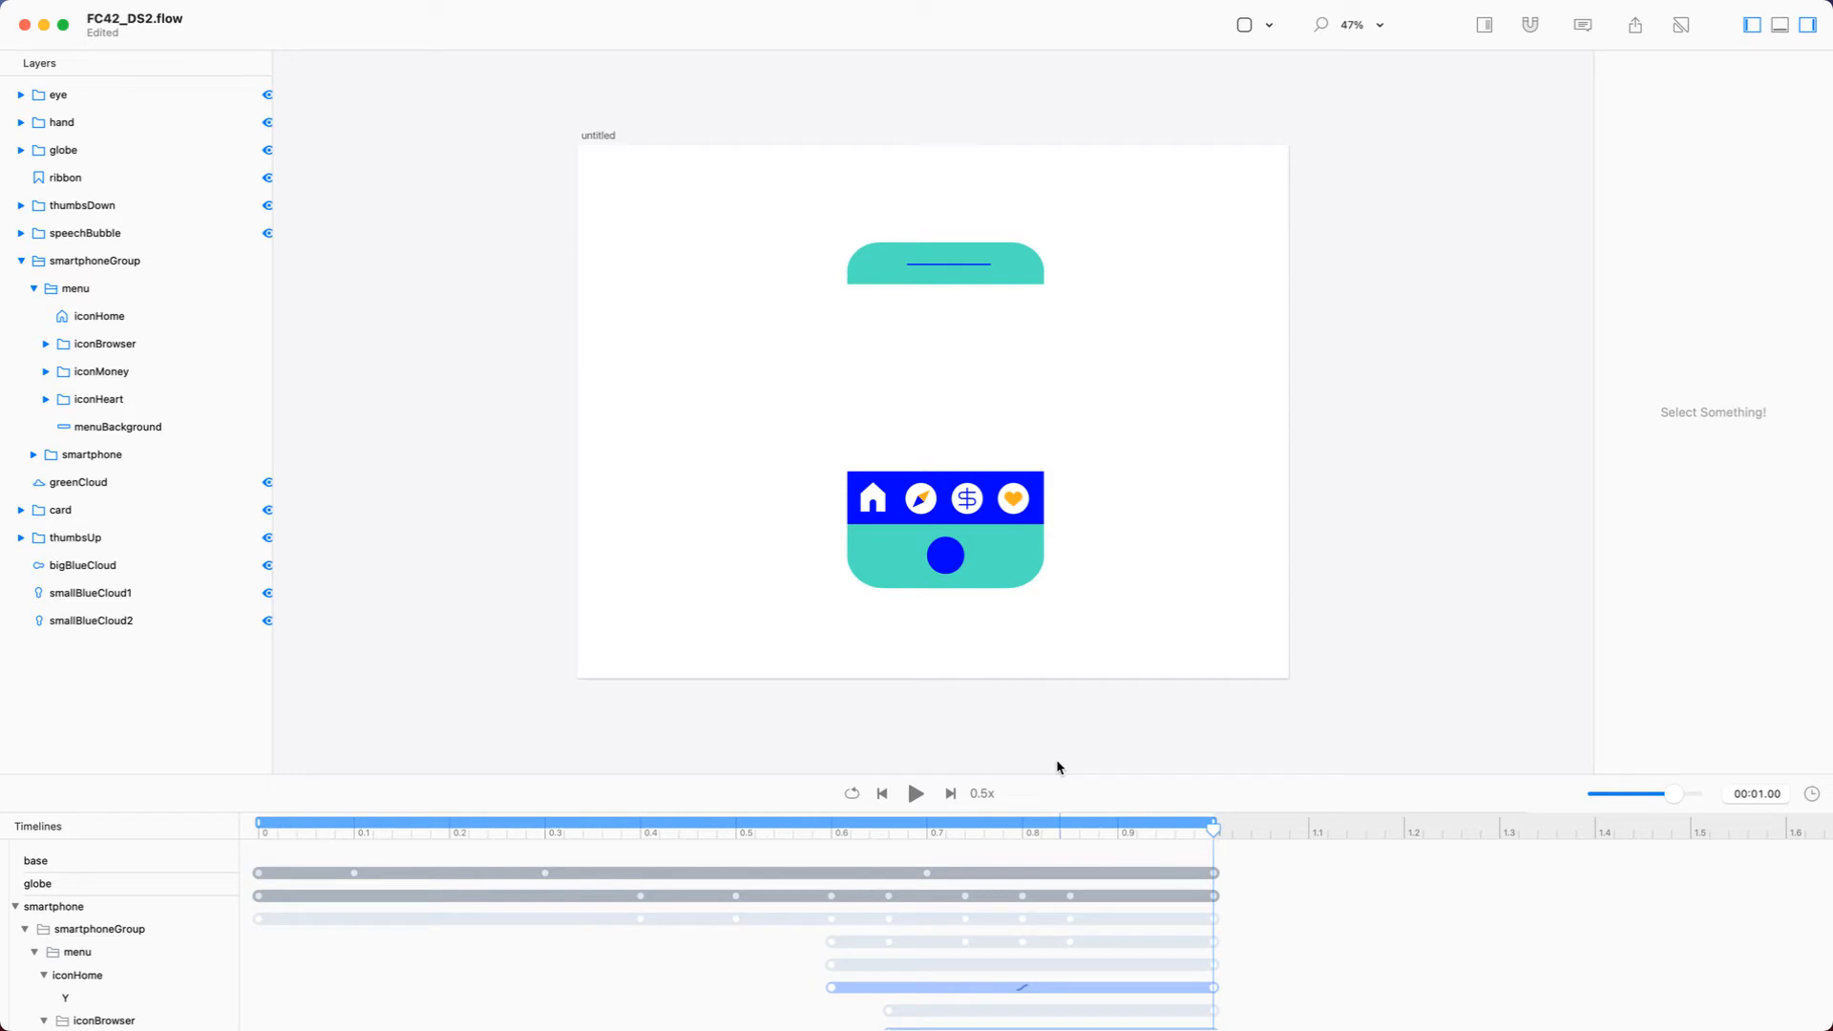
{"action": "left_click", "coordinate": [916, 797]}
Group the first two Path layers inside iconBrowser and name the group needle
{"action": "left_click", "coordinate": [48, 345]}
{"action": "left_click", "coordinate": [101, 376]}
{"action": "left_click", "coordinate": [108, 400], "text": "shift"}
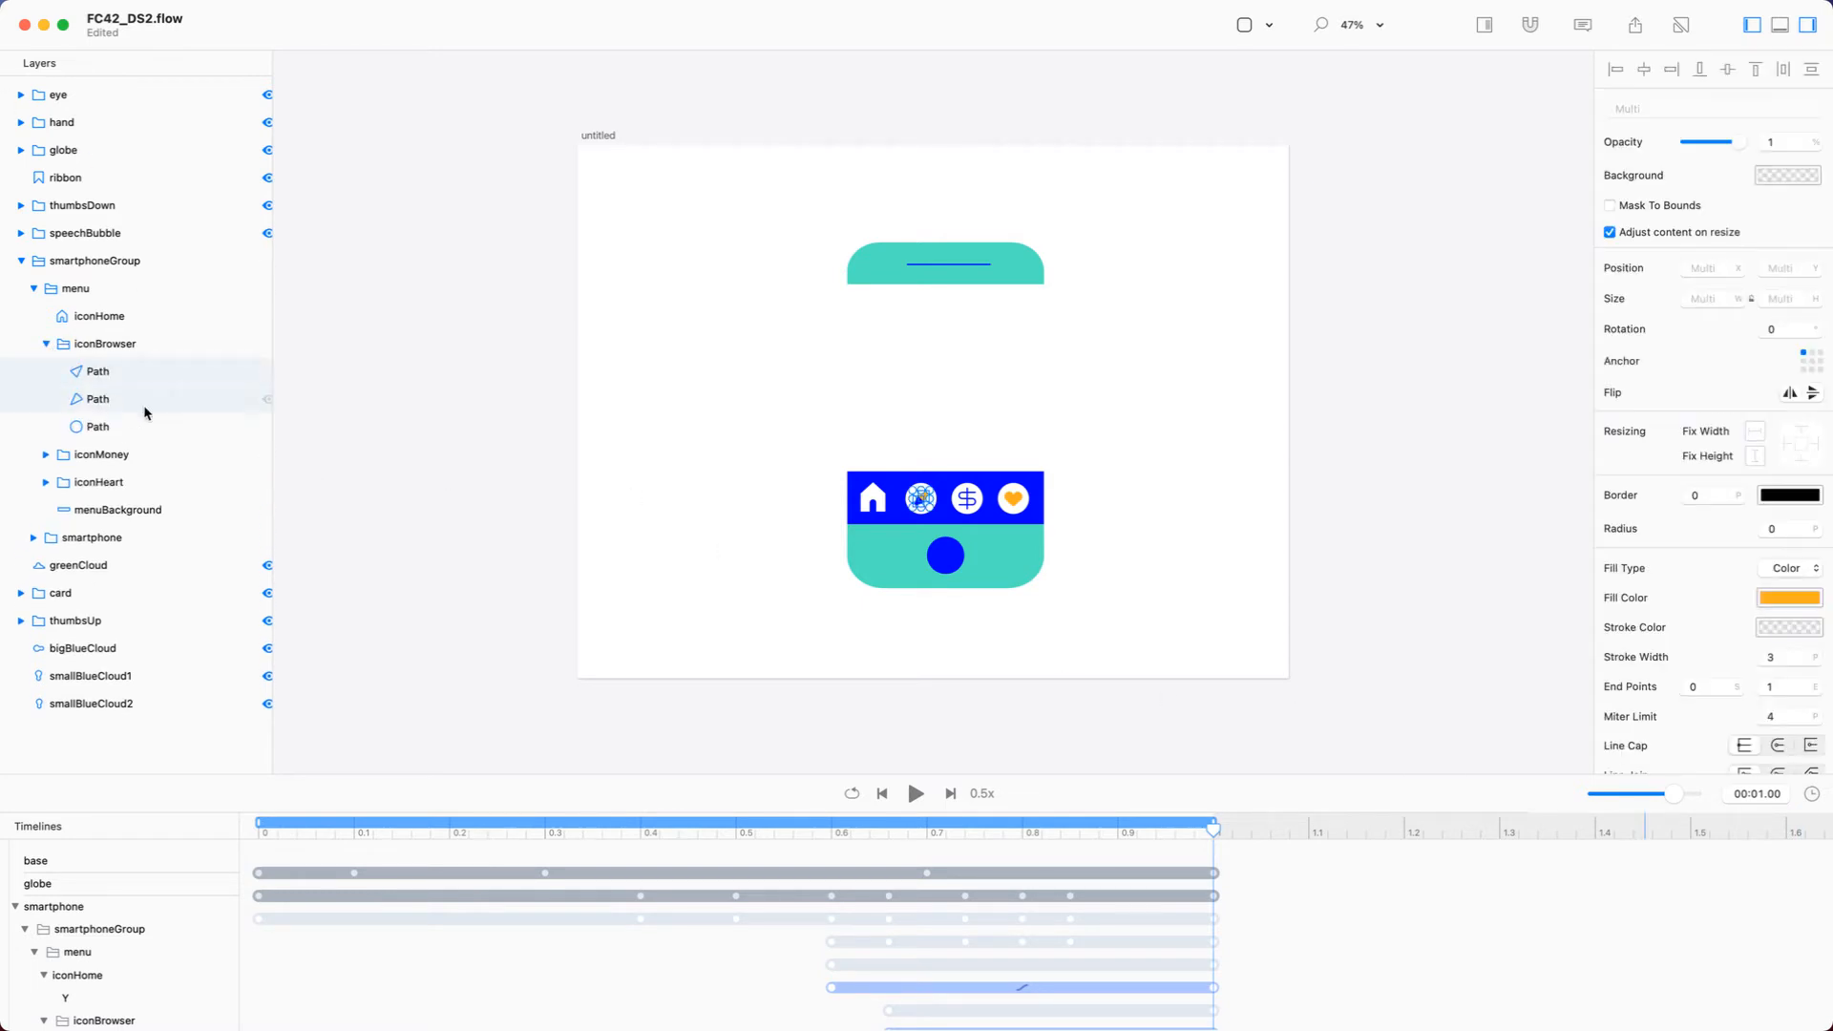
{"action": "key", "text": "super+g"}
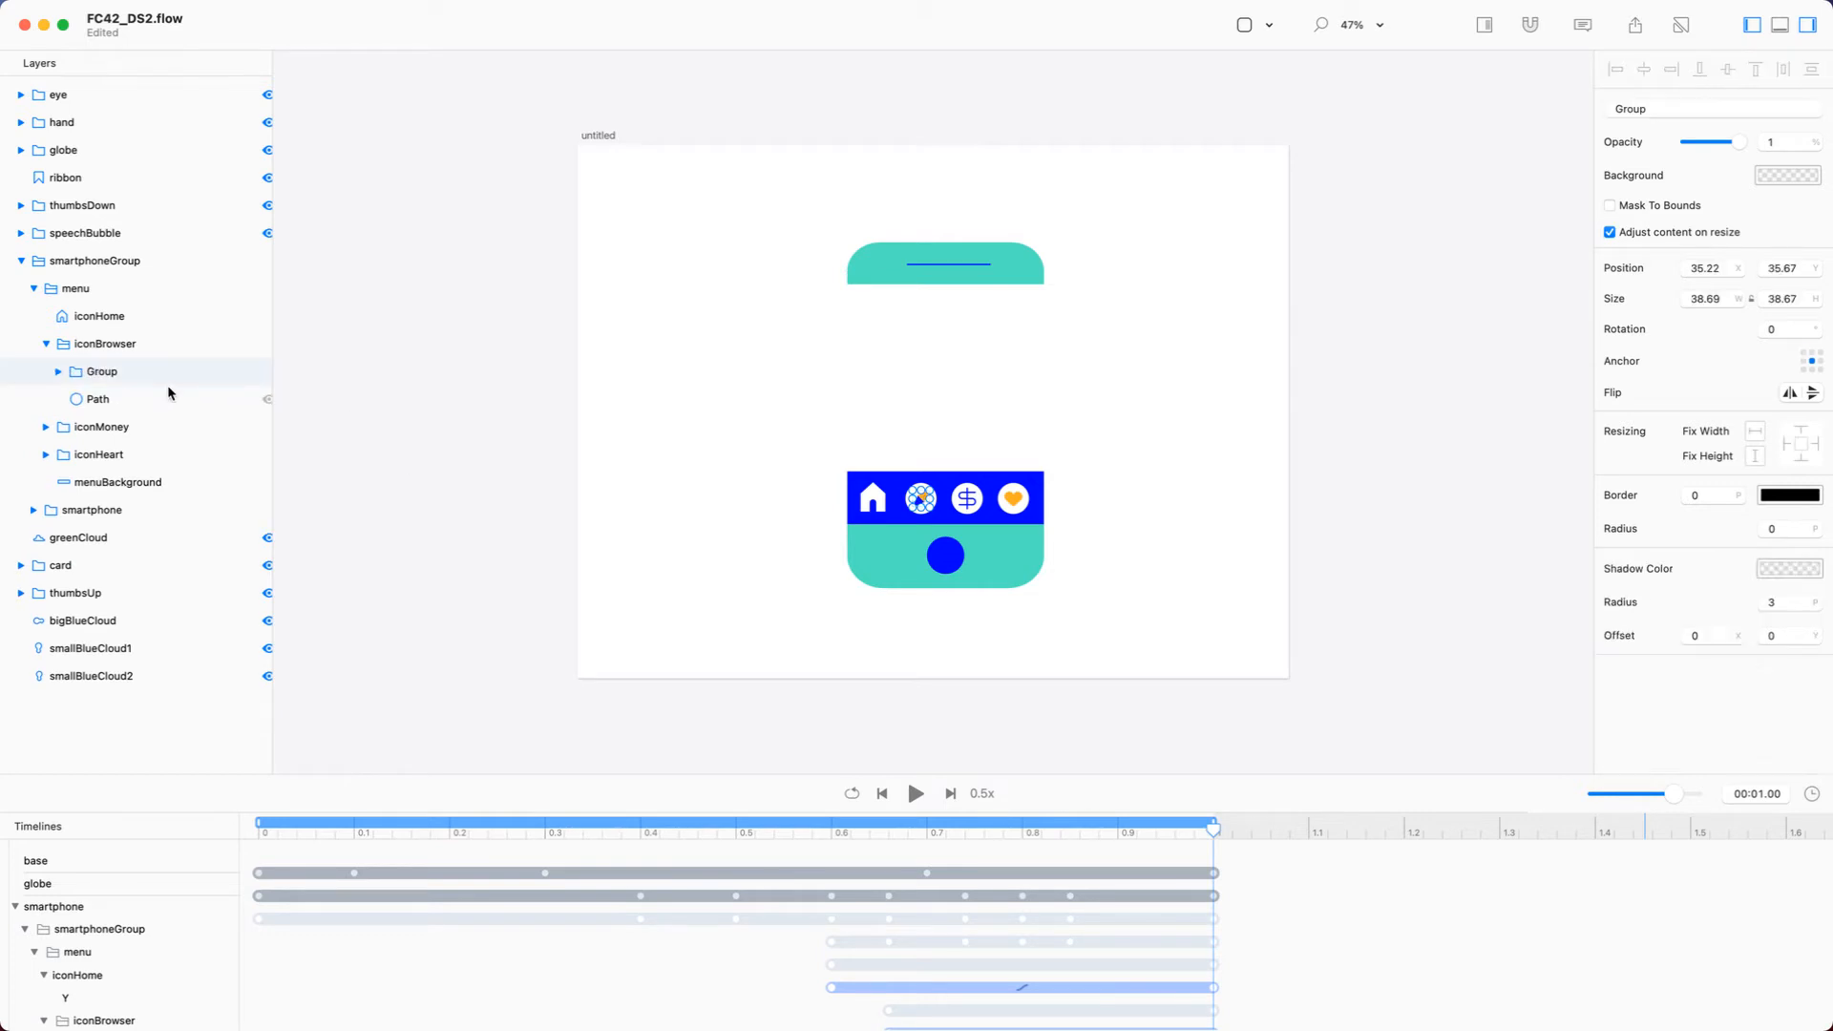
{"action": "double_click", "coordinate": [111, 376]}
{"action": "type", "text": "needle"}
{"action": "key", "text": "Return"}
At 0 seconds, set the needle group's rotation to -180 and expand its track in an enlarged timeline
{"action": "left_click_drag", "start_coordinate": [1216, 832], "coordinate": [234, 847]}
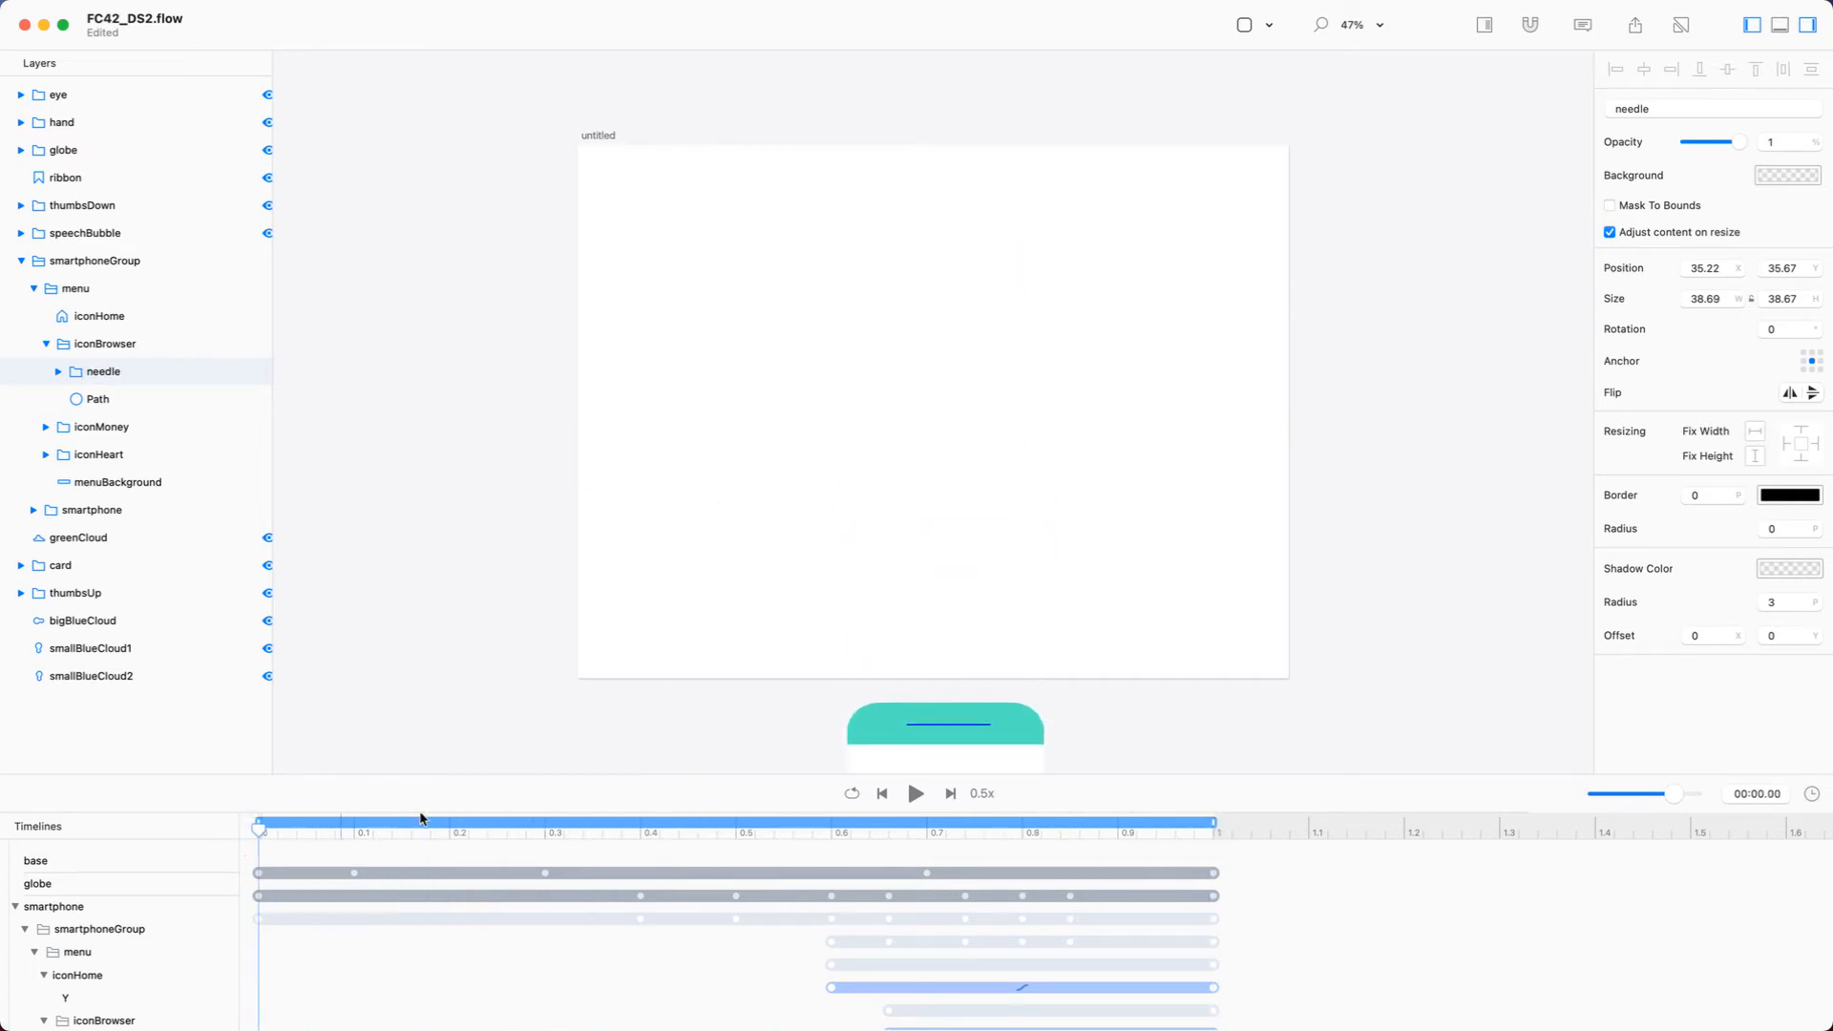
{"action": "left_click", "coordinate": [1774, 330]}
{"action": "type", "text": "-180"}
{"action": "key", "text": "Return"}
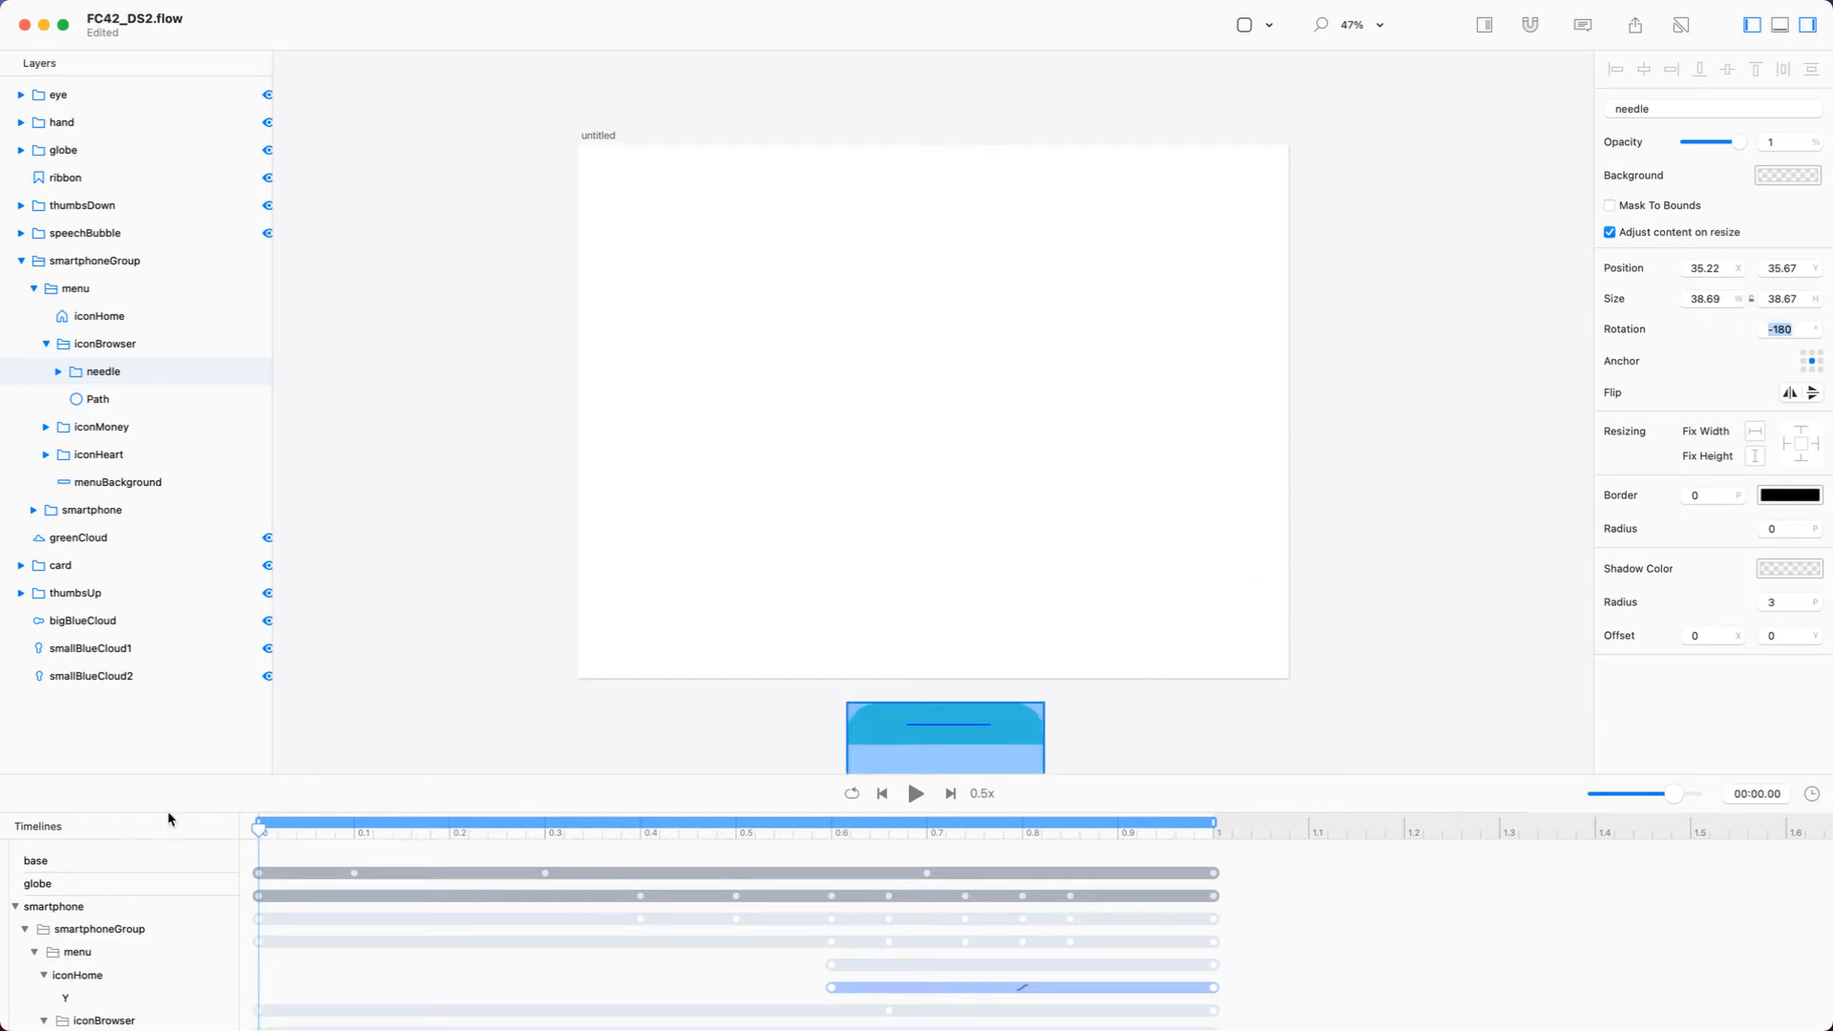
{"action": "left_click_drag", "start_coordinate": [221, 773], "coordinate": [208, 673]}
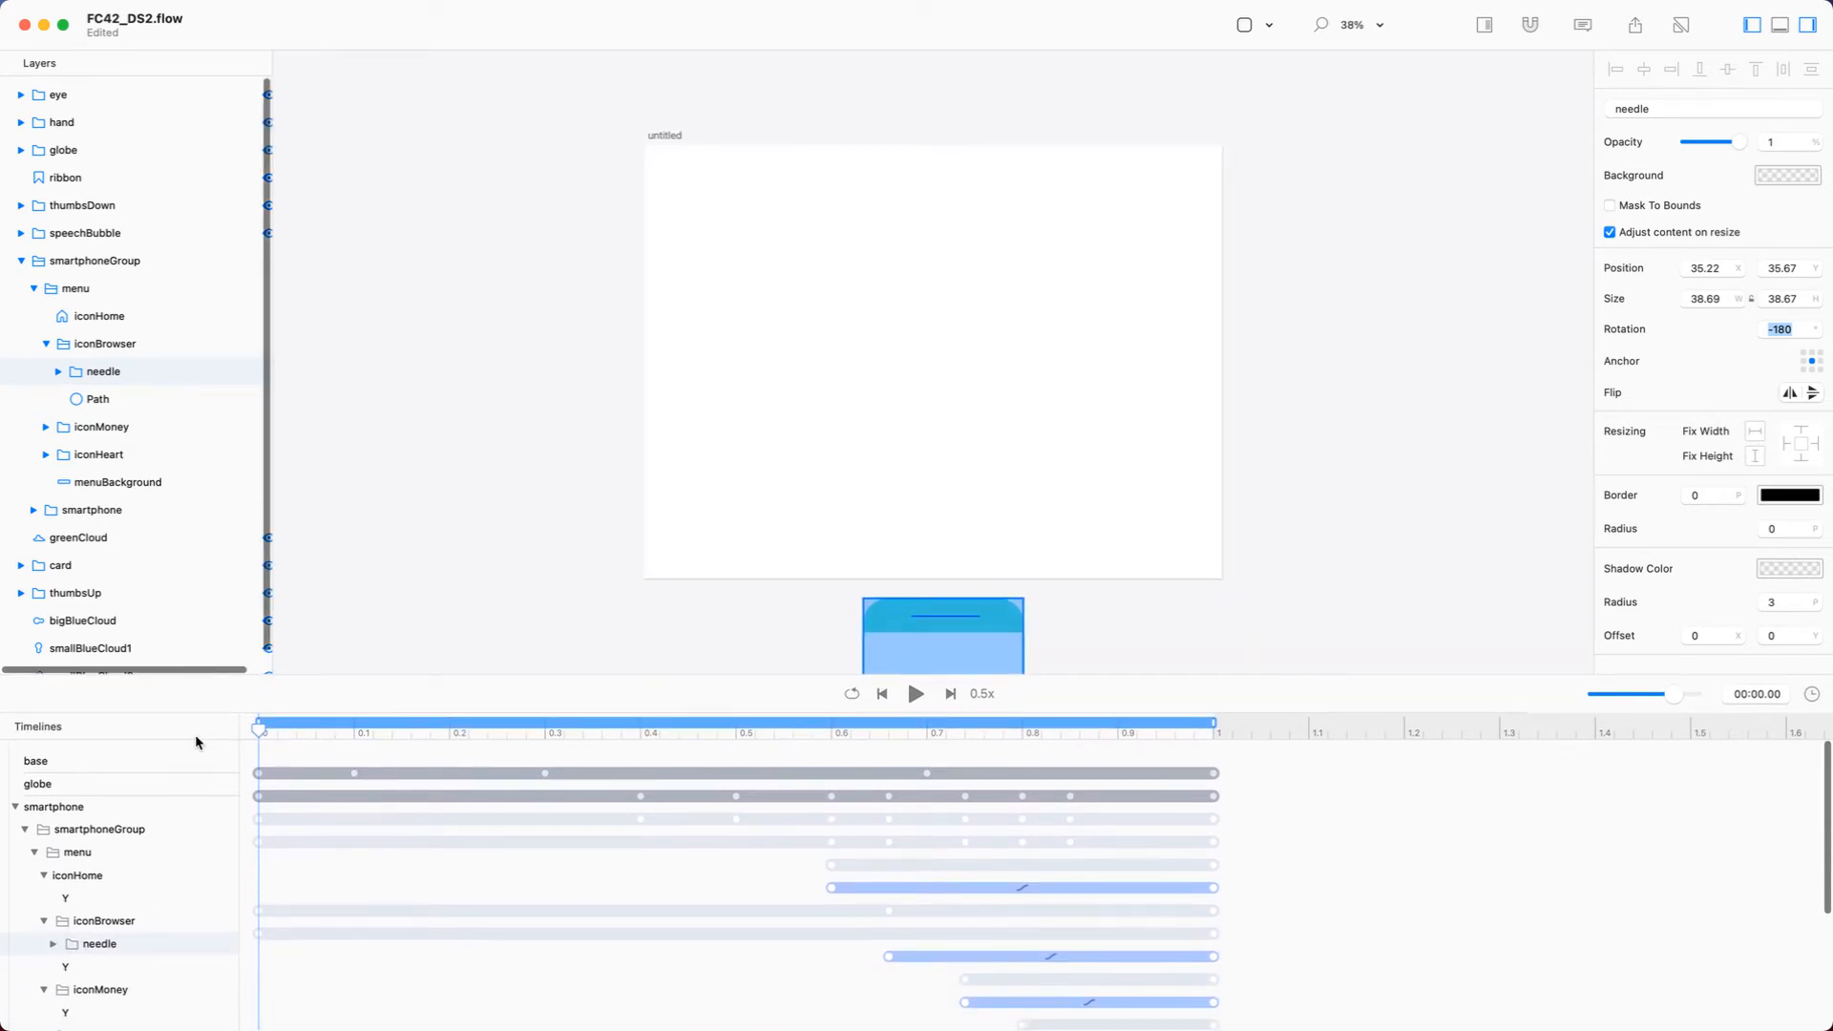
{"action": "left_click", "coordinate": [54, 943]}
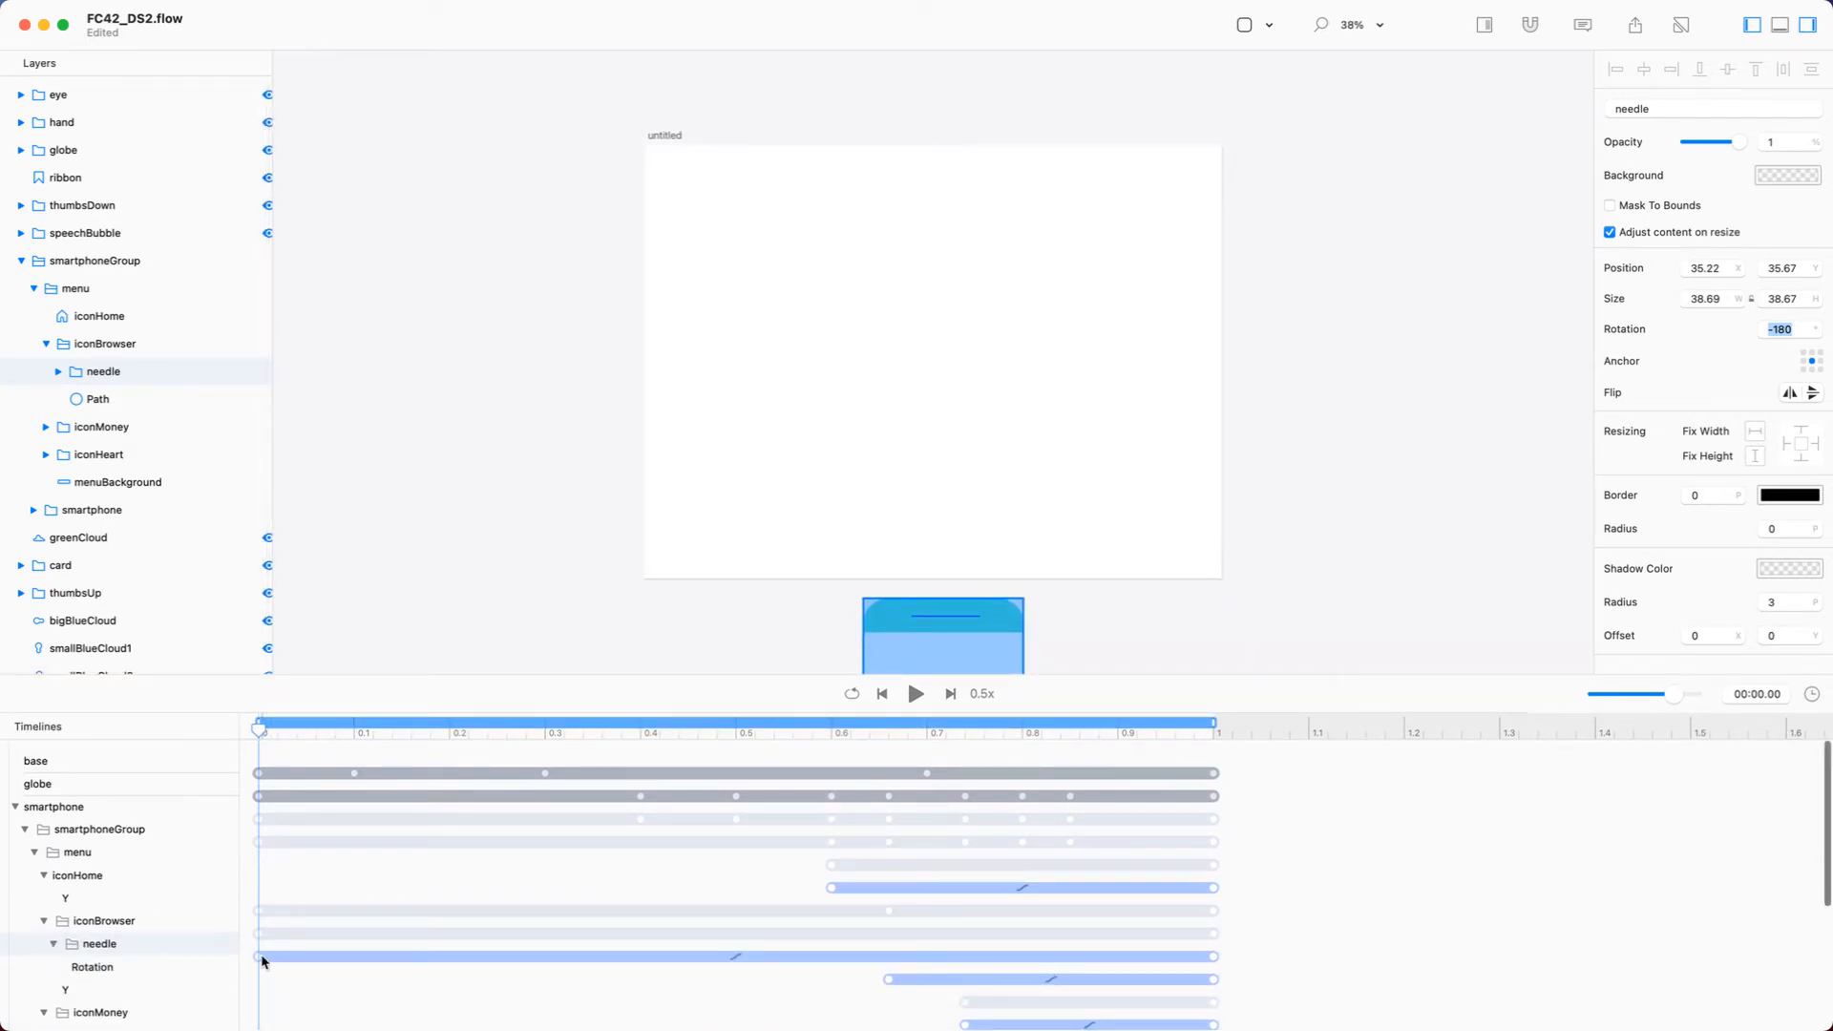
Move the needle's starting rotation keyframe to 0.67 seconds and set the rotation's duration to 0.4 seconds
{"action": "left_click_drag", "start_coordinate": [259, 957], "coordinate": [897, 957]}
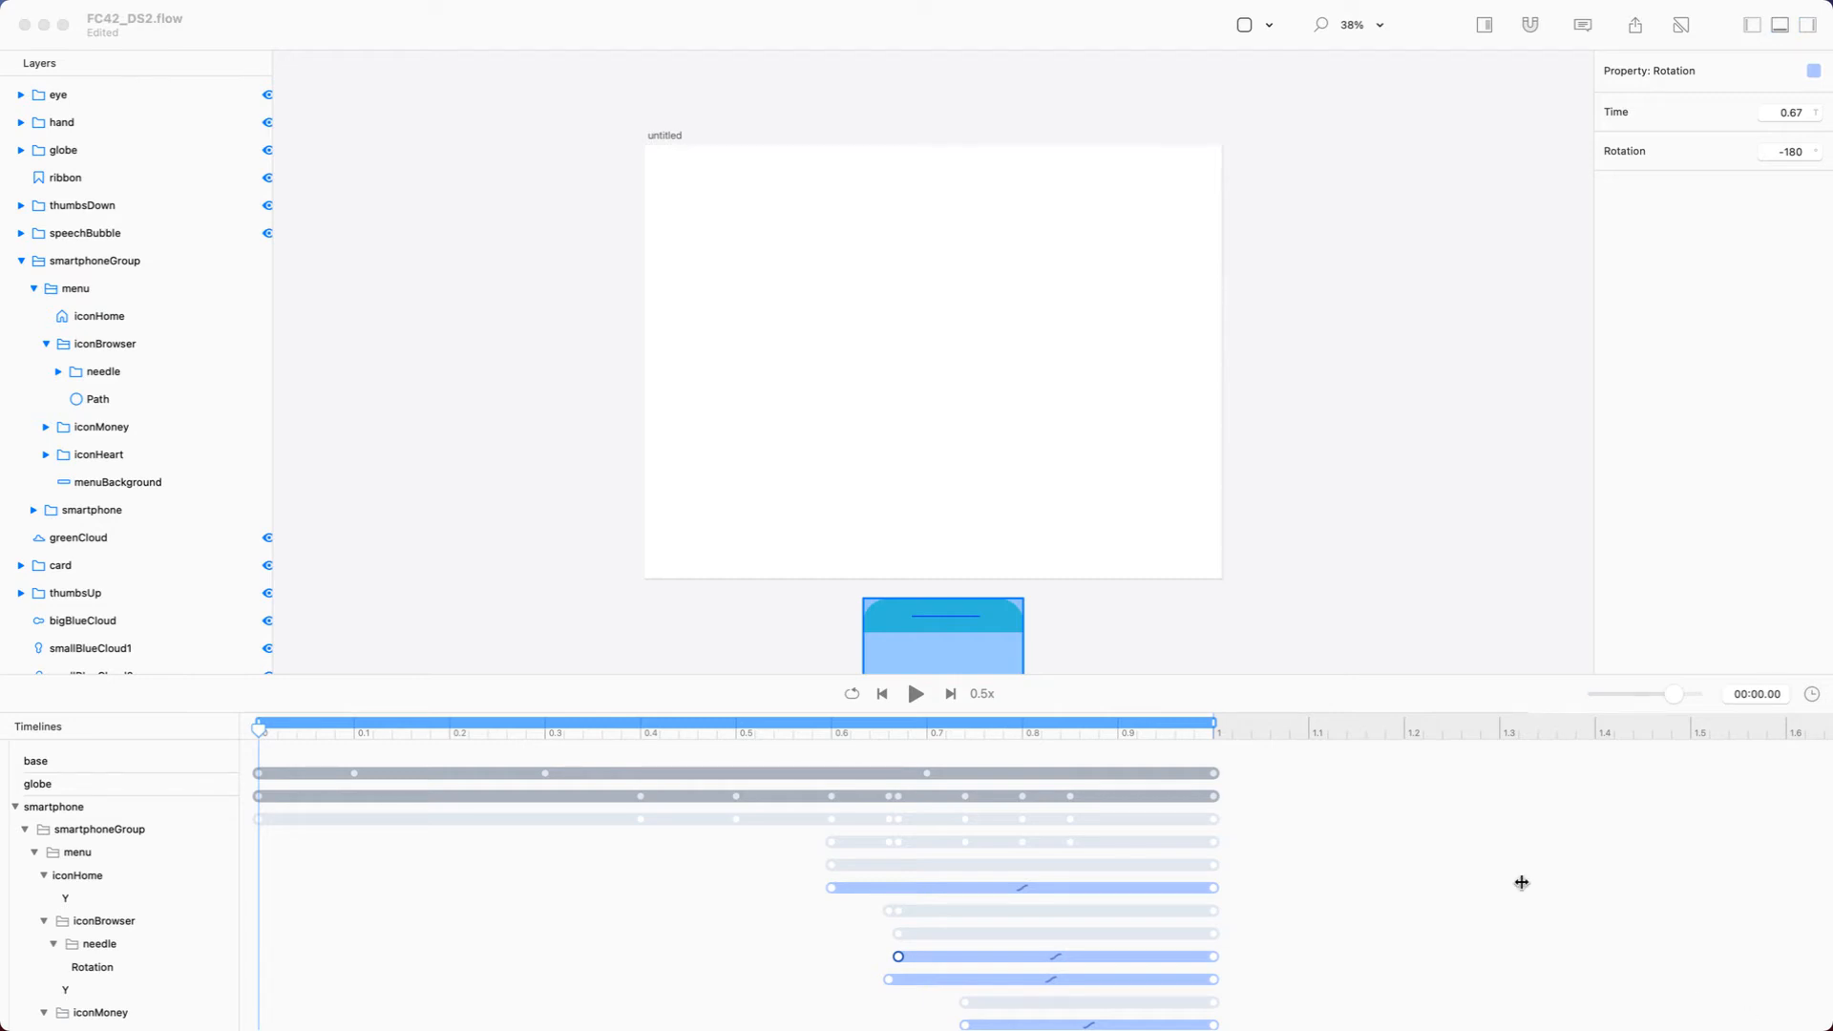
{"action": "left_click", "coordinate": [1278, 953]}
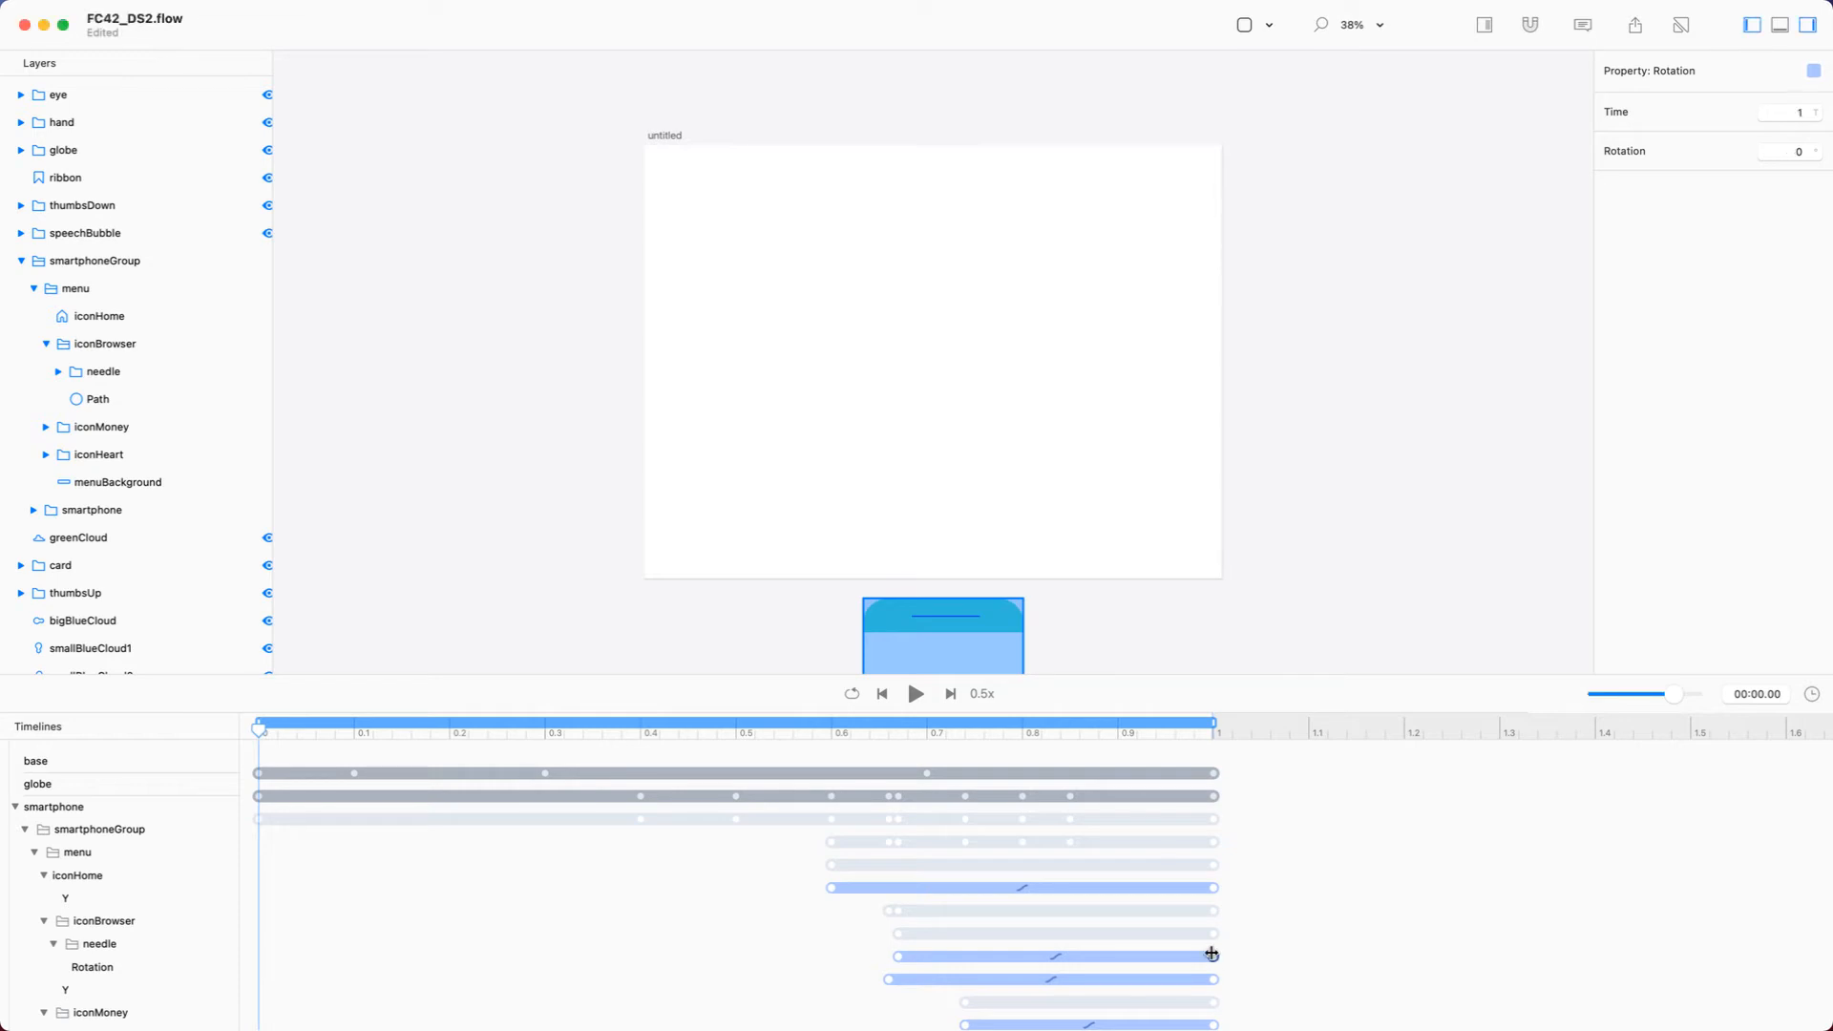
{"action": "left_click", "coordinate": [1232, 963]}
{"action": "left_click", "coordinate": [1213, 957]}
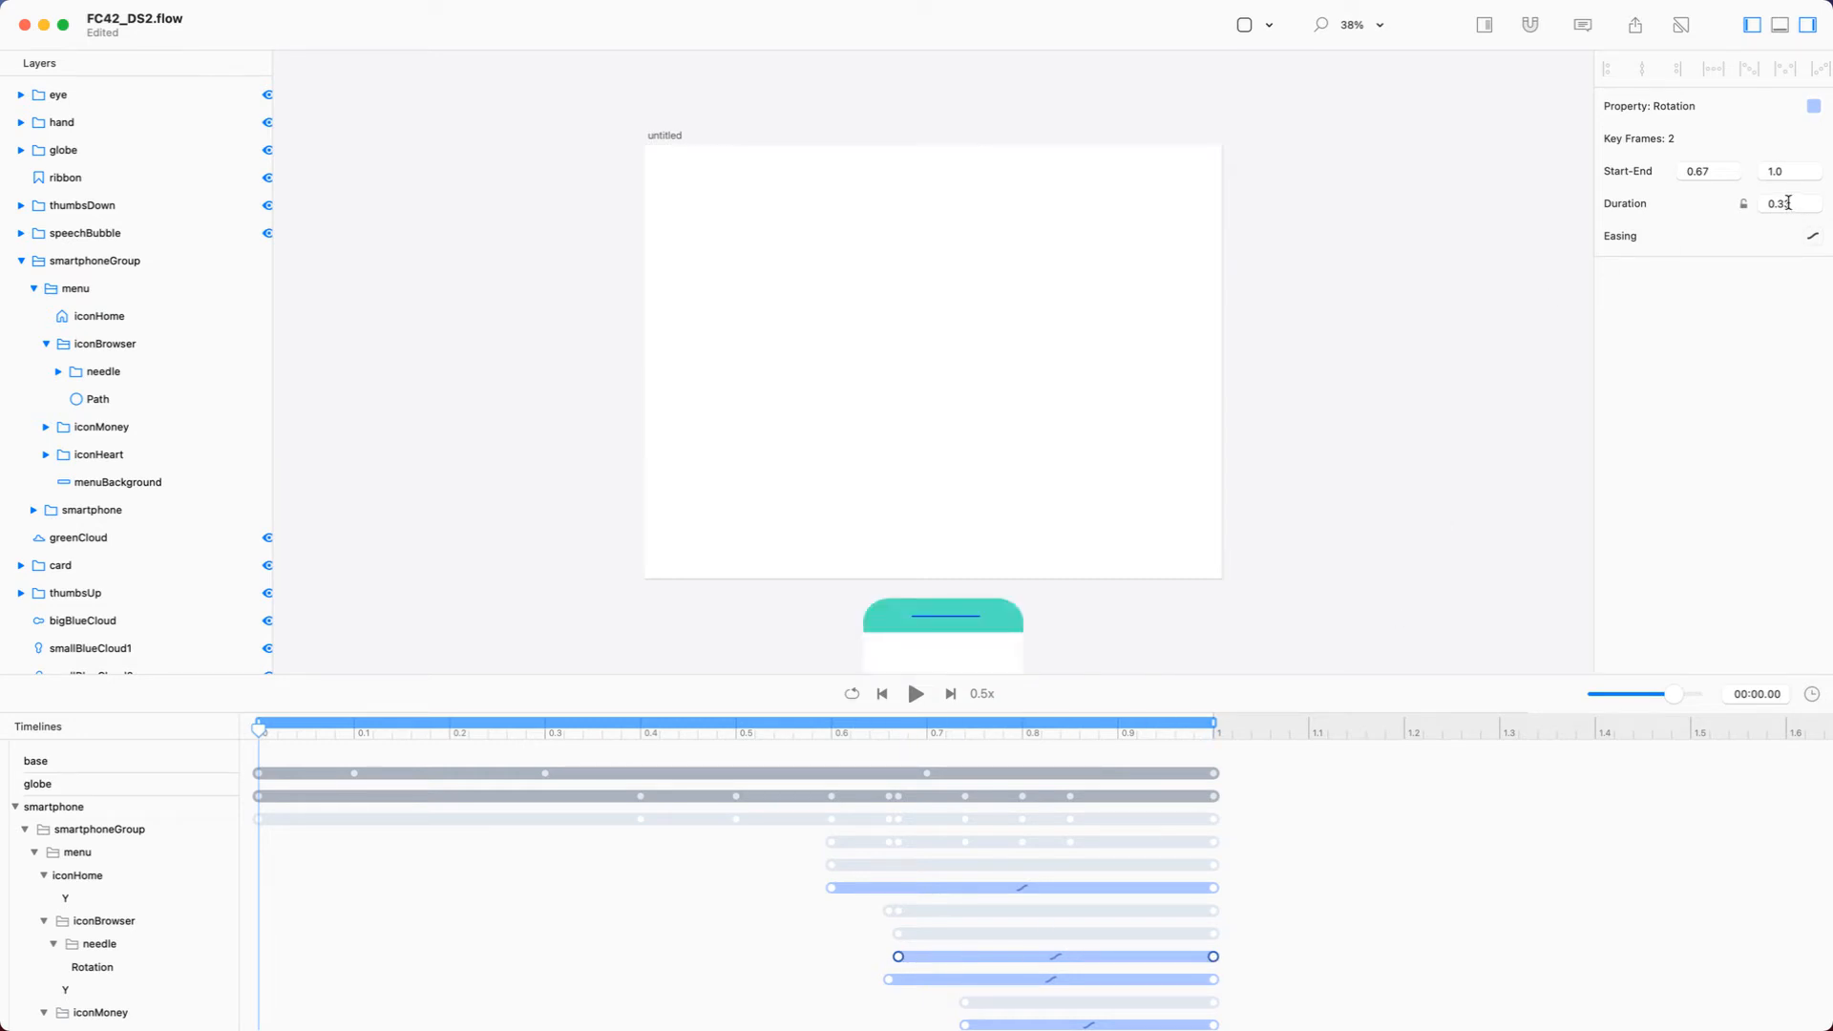
{"action": "left_click", "coordinate": [1781, 202]}
{"action": "type", "text": "4"}
{"action": "key", "text": "Return"}
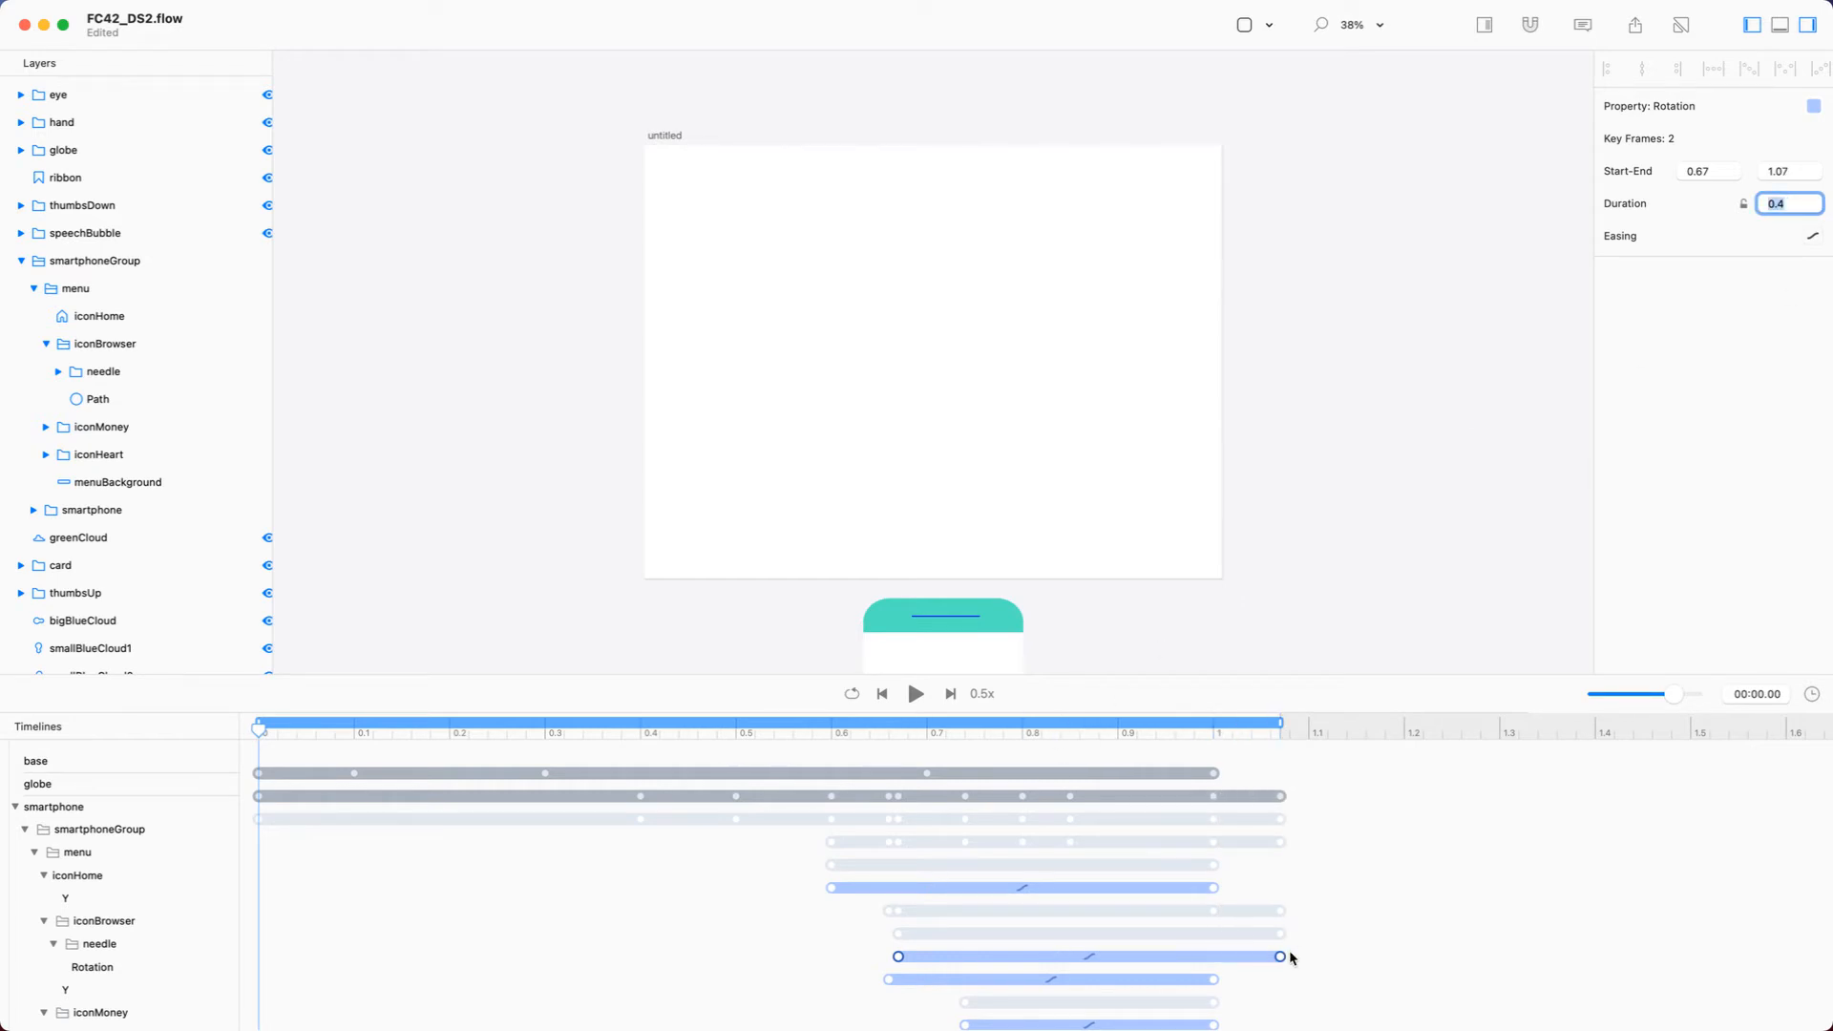
Shift the needle's rotation segment to start at 1.0 seconds, and replay and scrub the animation on an enlarged canvas
{"action": "left_click_drag", "start_coordinate": [897, 957], "coordinate": [1213, 952]}
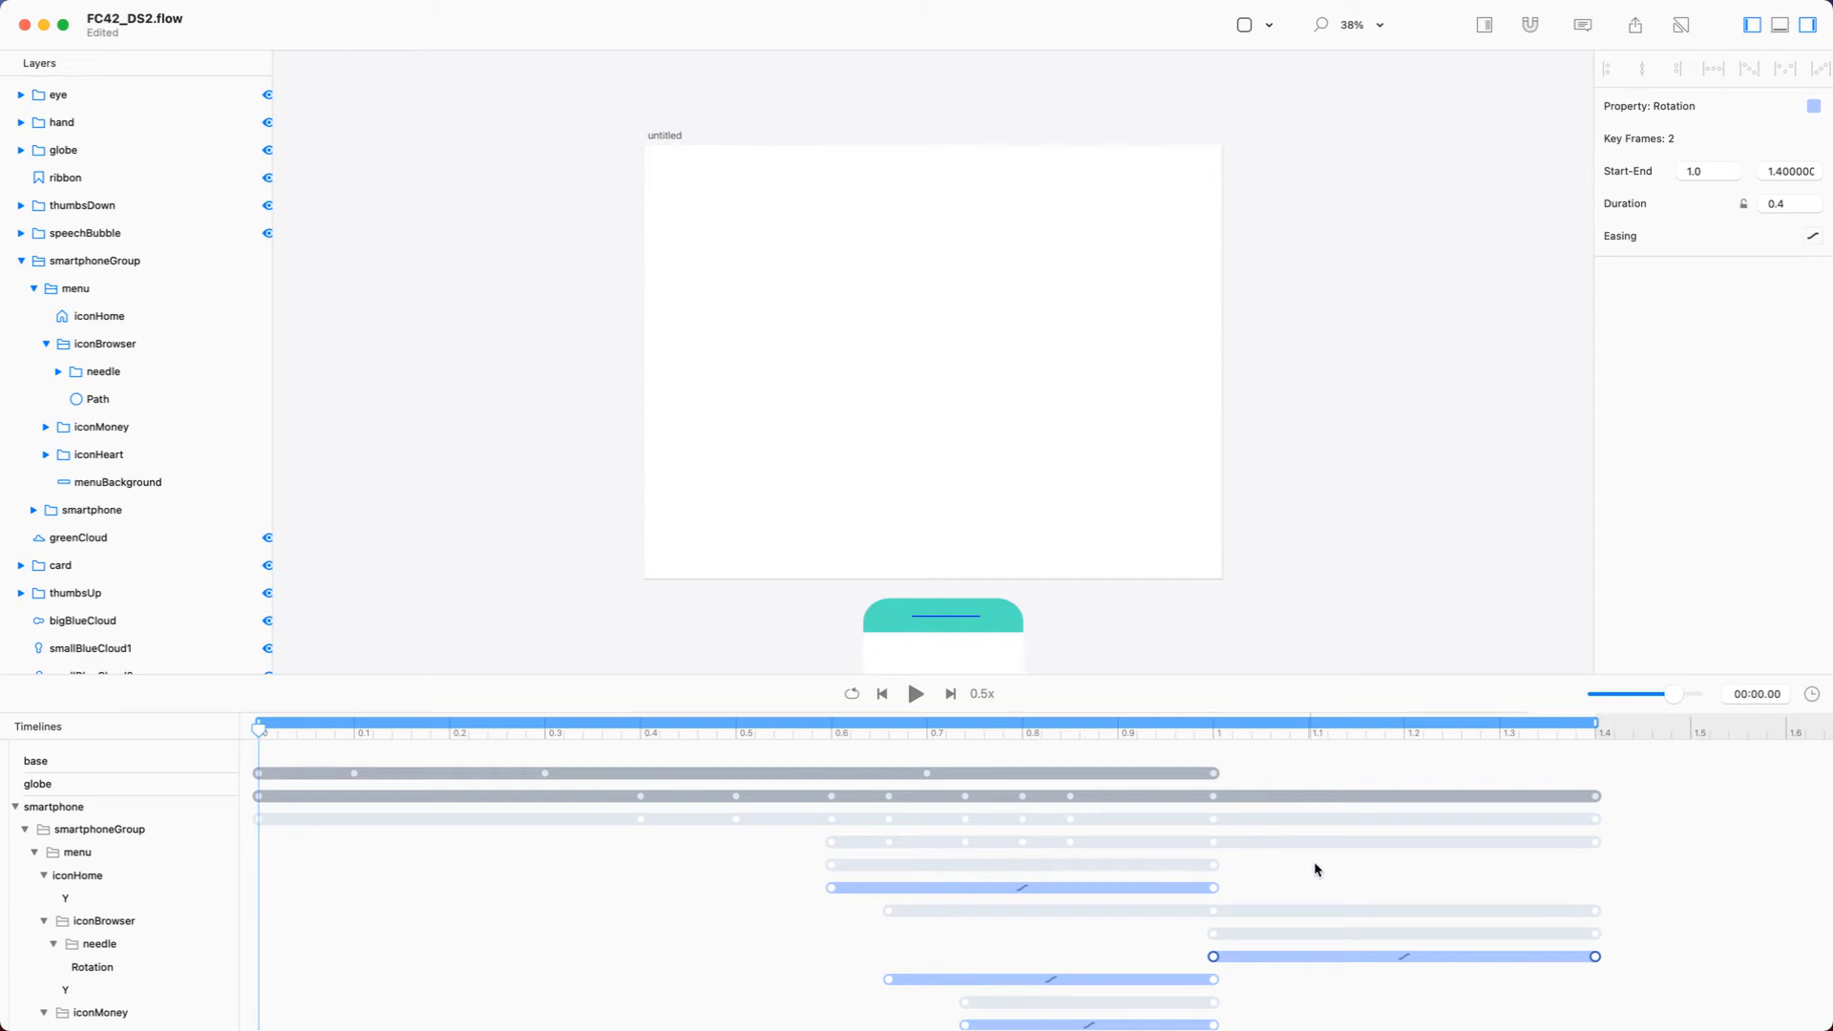
{"action": "scroll", "coordinate": [1269, 548], "scroll_direction": "down", "scroll_amount": 5}
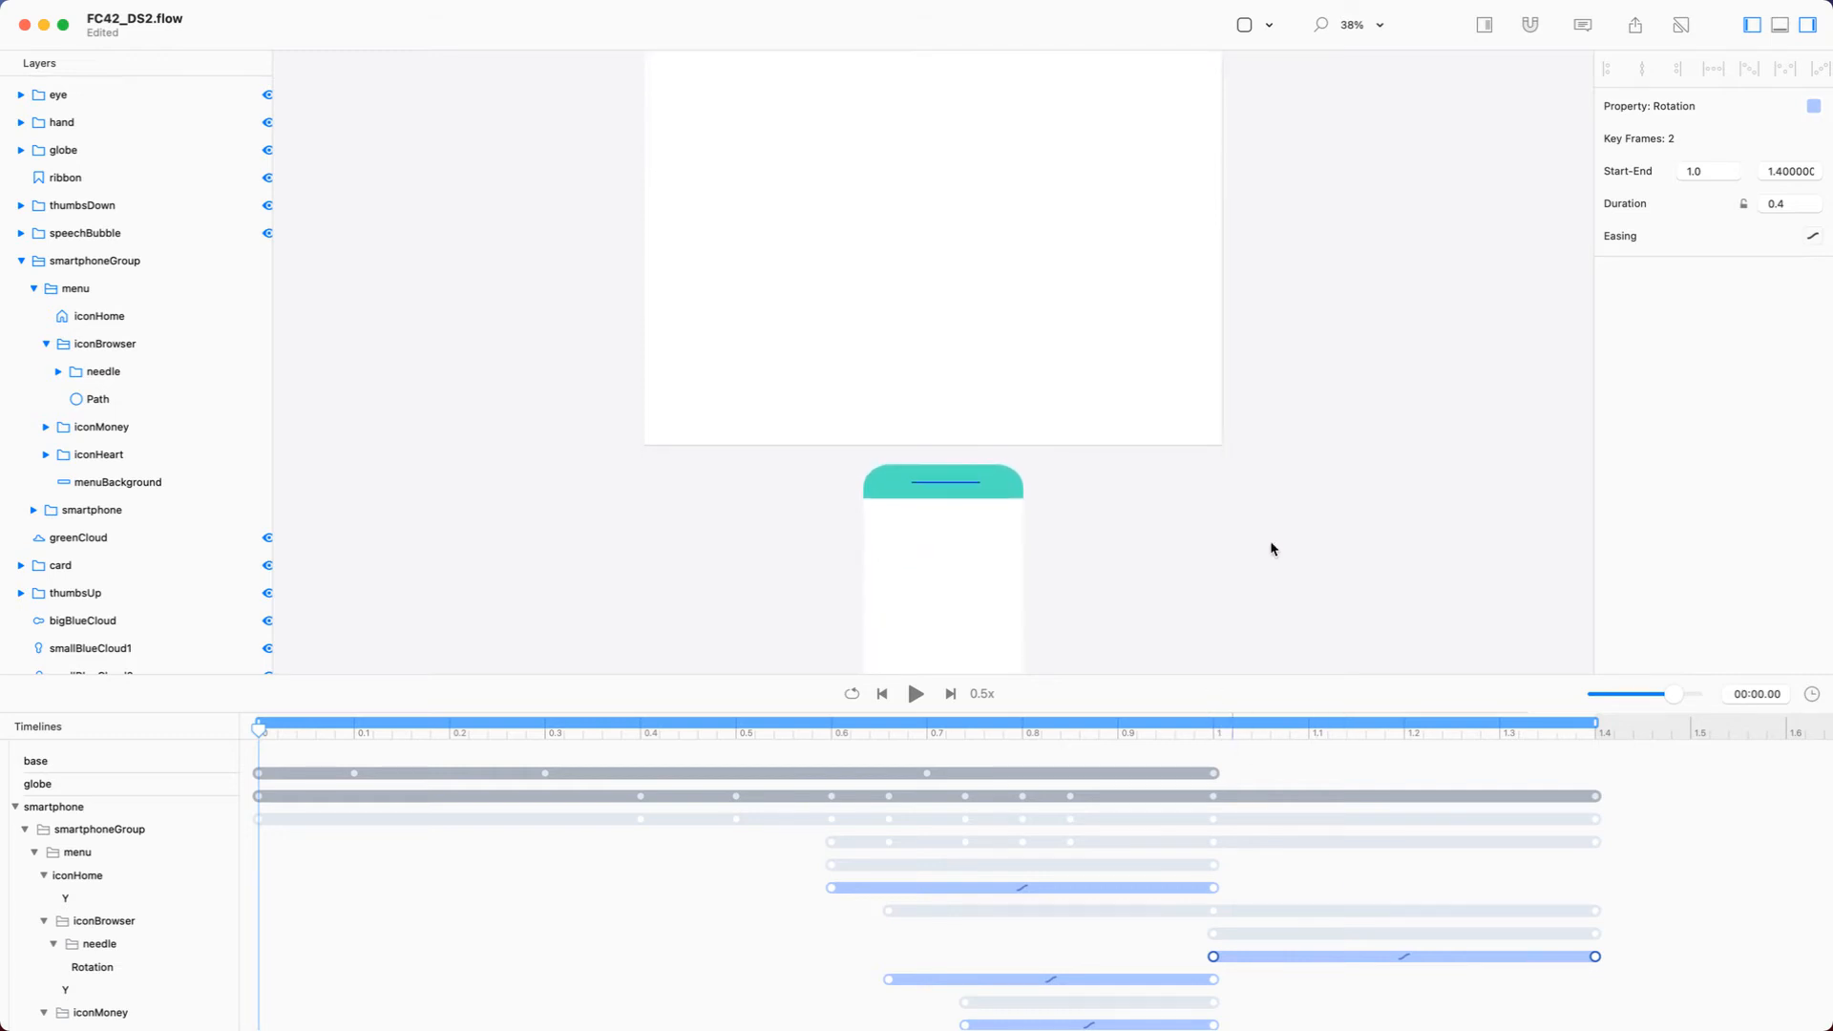
{"action": "scroll", "coordinate": [1270, 549], "scroll_direction": "up", "scroll_amount": 3}
{"action": "left_click_drag", "start_coordinate": [1278, 673], "coordinate": [1308, 830]}
{"action": "left_click", "coordinate": [1498, 702]}
{"action": "key", "text": "space"}
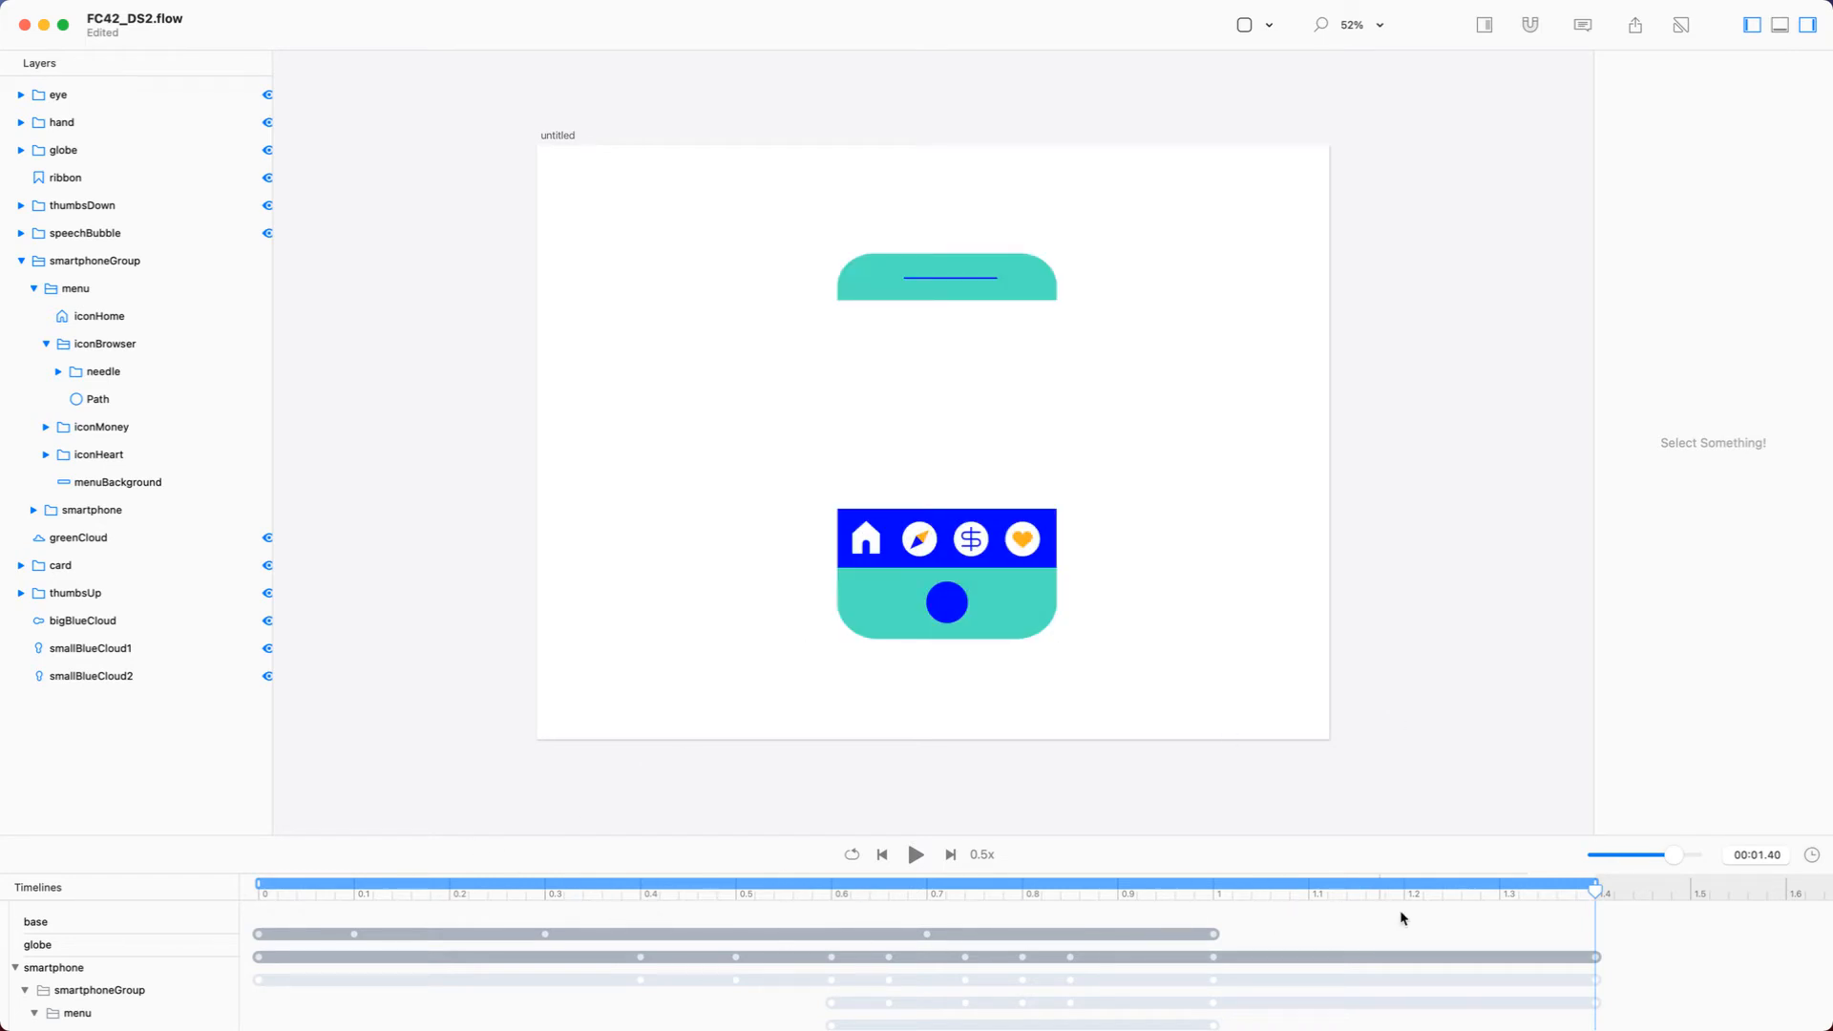
{"action": "left_click_drag", "start_coordinate": [1593, 891], "coordinate": [1509, 893]}
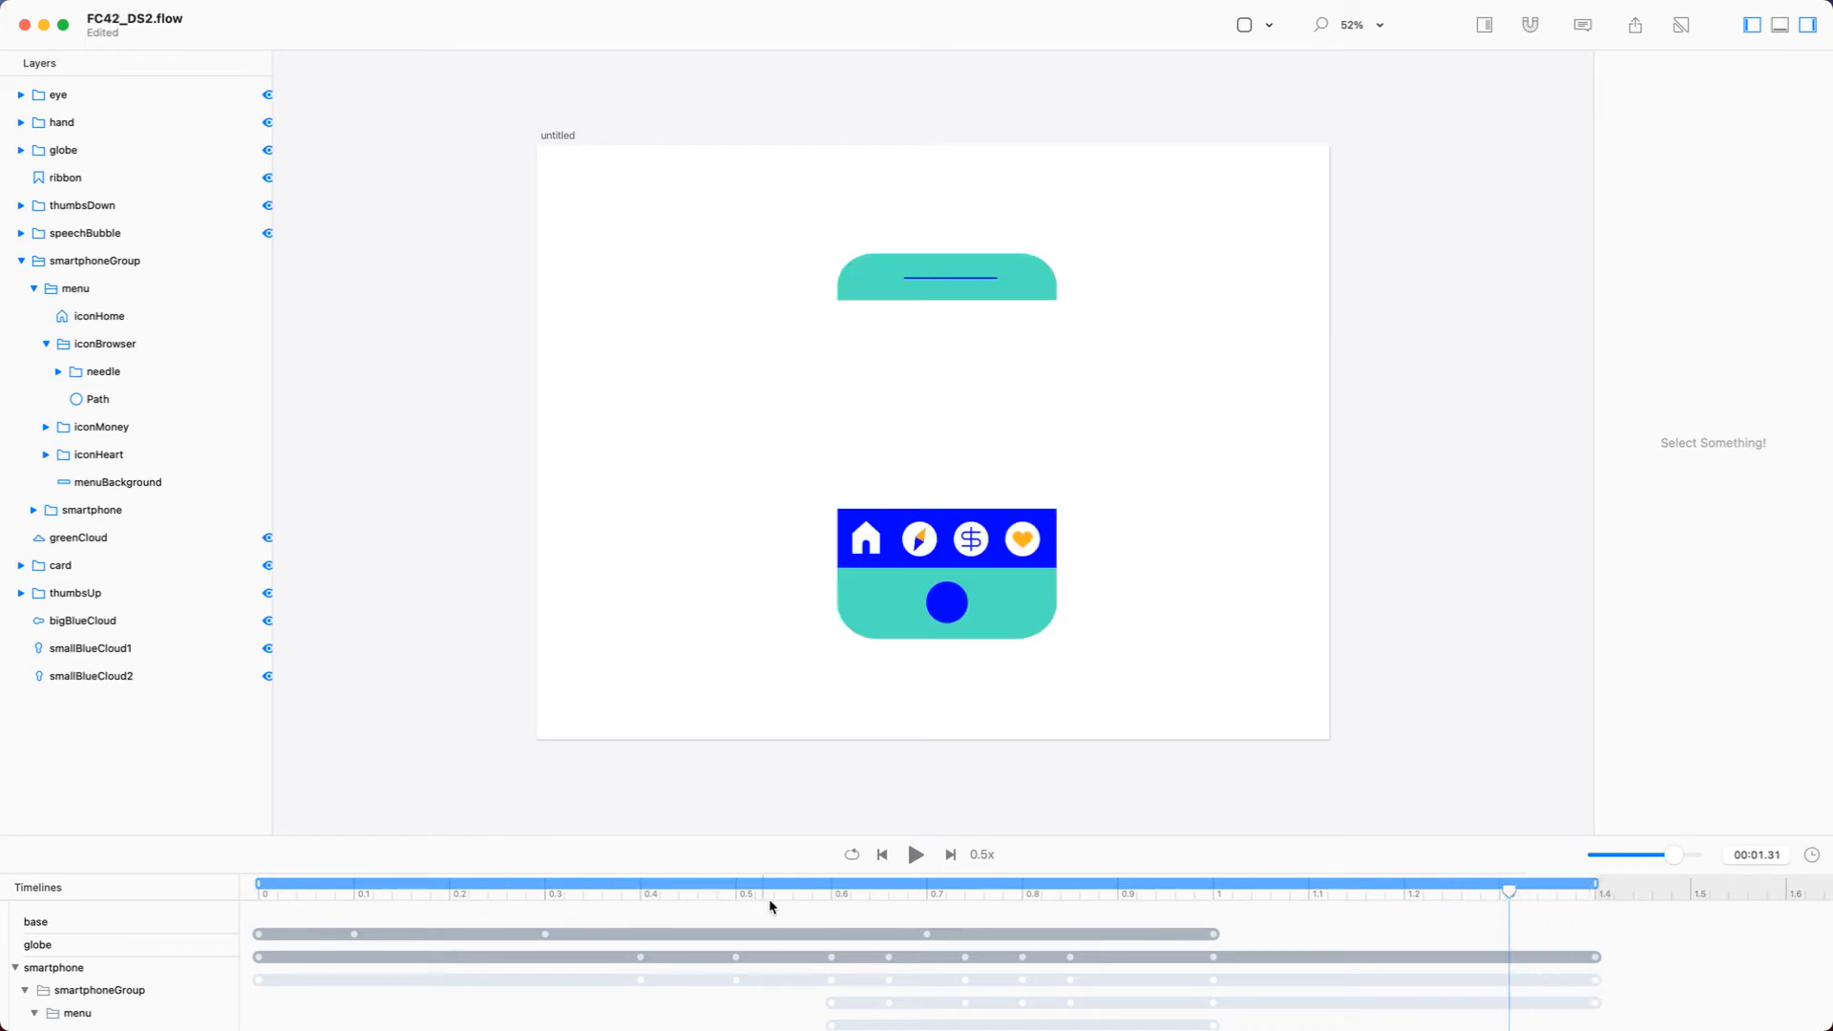
Set the needle's starting rotation keyframe at 1 second to 180 and preview the turn
{"action": "scroll", "coordinate": [1216, 937], "scroll_direction": "down", "scroll_amount": 5}
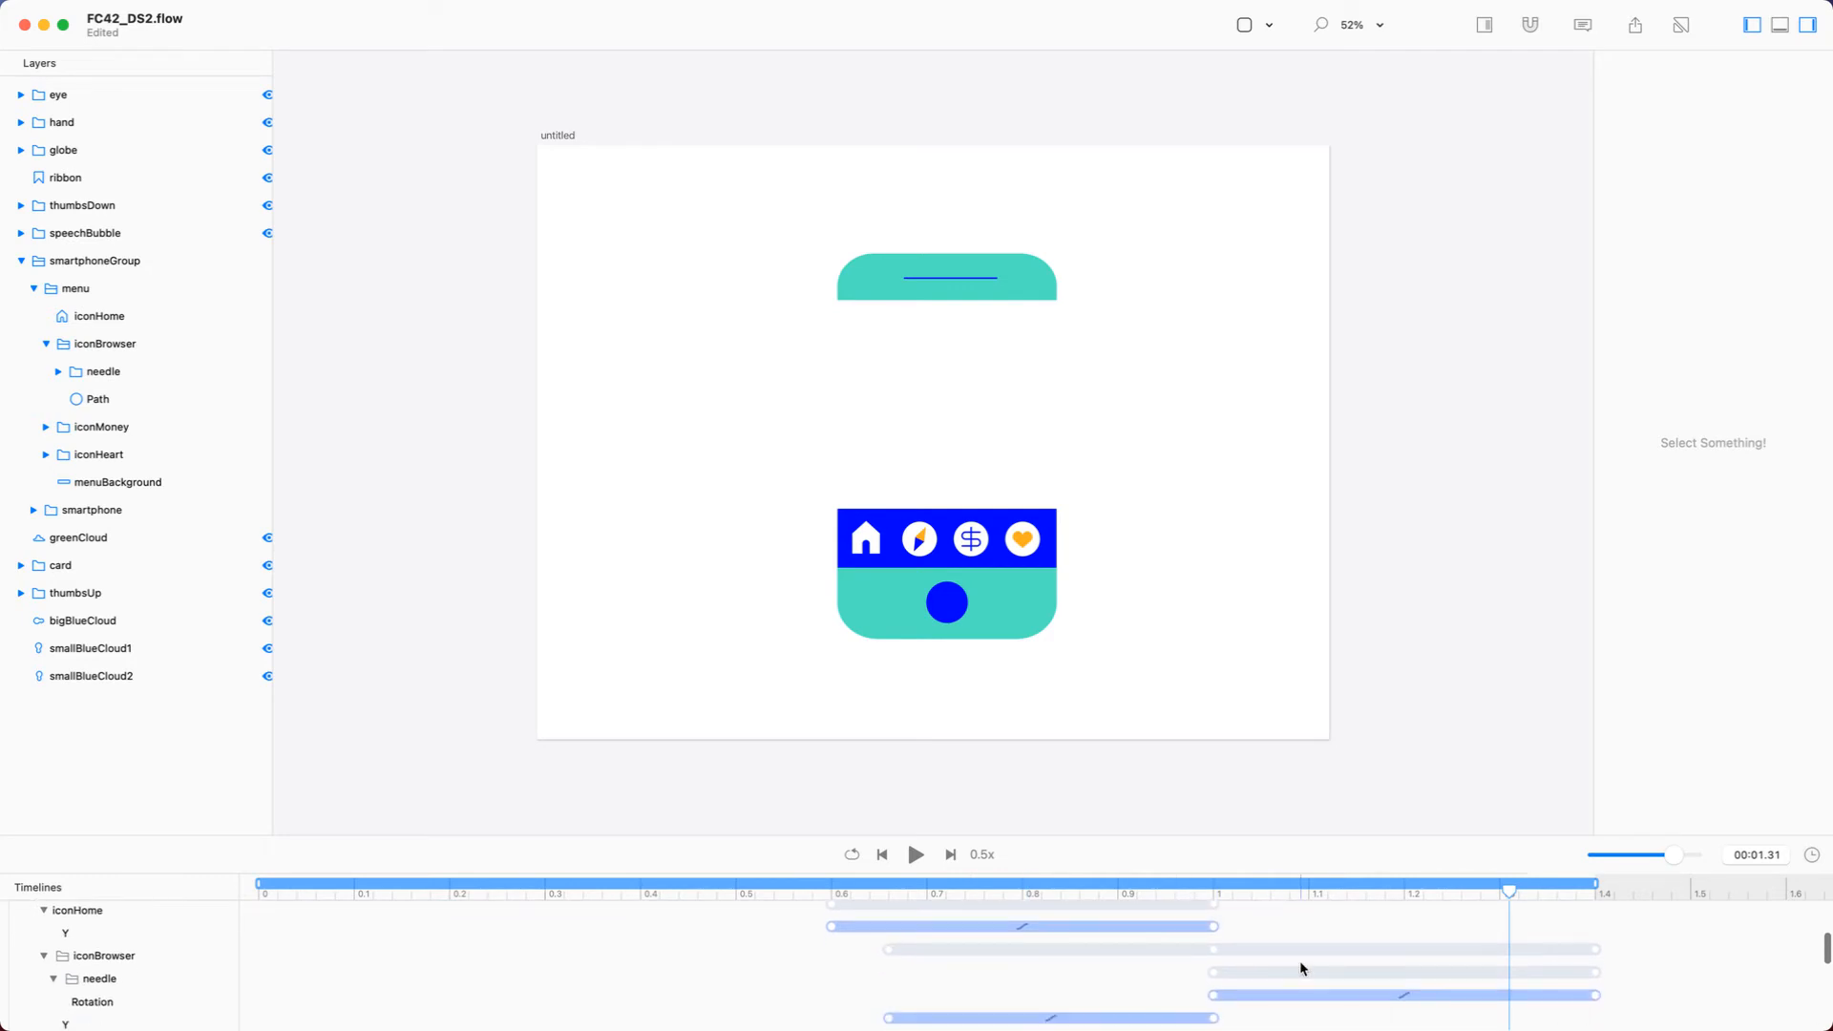
{"action": "left_click", "coordinate": [1215, 996]}
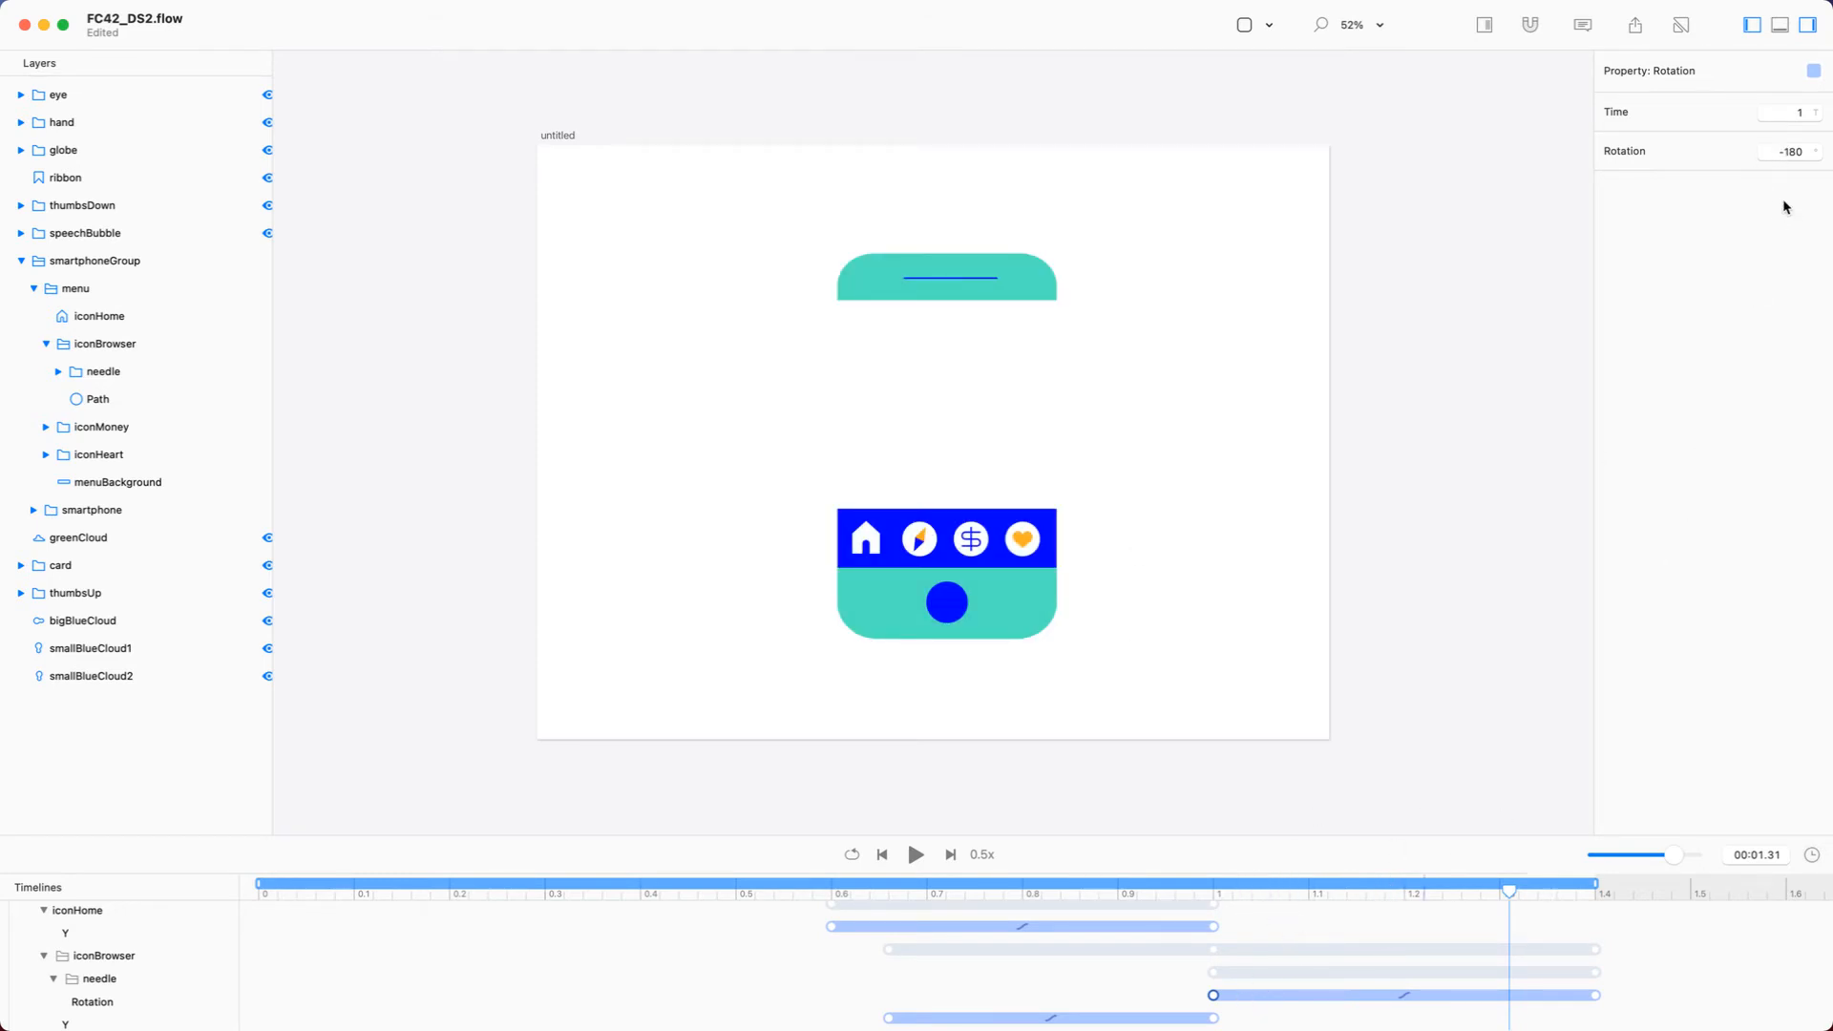
{"action": "left_click", "coordinate": [1782, 151]}
{"action": "key", "text": "Return"}
{"action": "left_click_drag", "start_coordinate": [1509, 889], "coordinate": [1606, 802]}
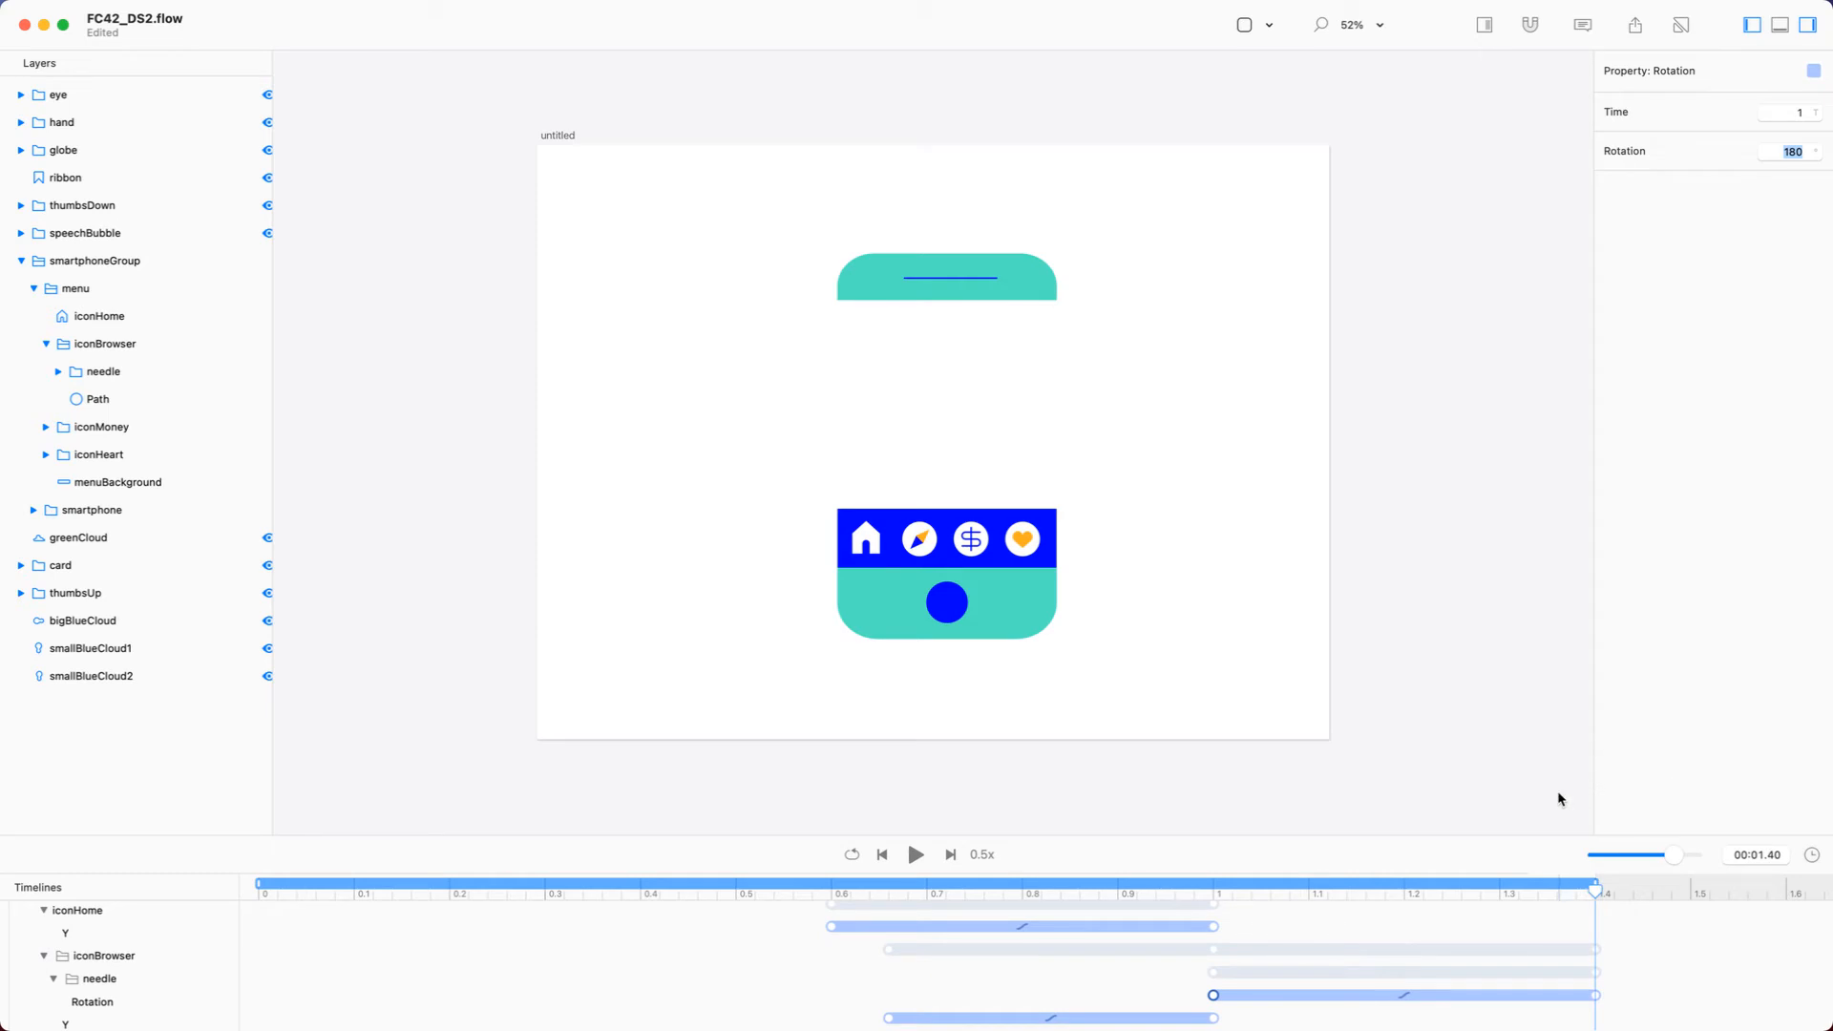
{"action": "left_click", "coordinate": [915, 854]}
Apply the Back easing in its Both variant to the needle's rotation and replay the animation
{"action": "left_click", "coordinate": [1404, 996]}
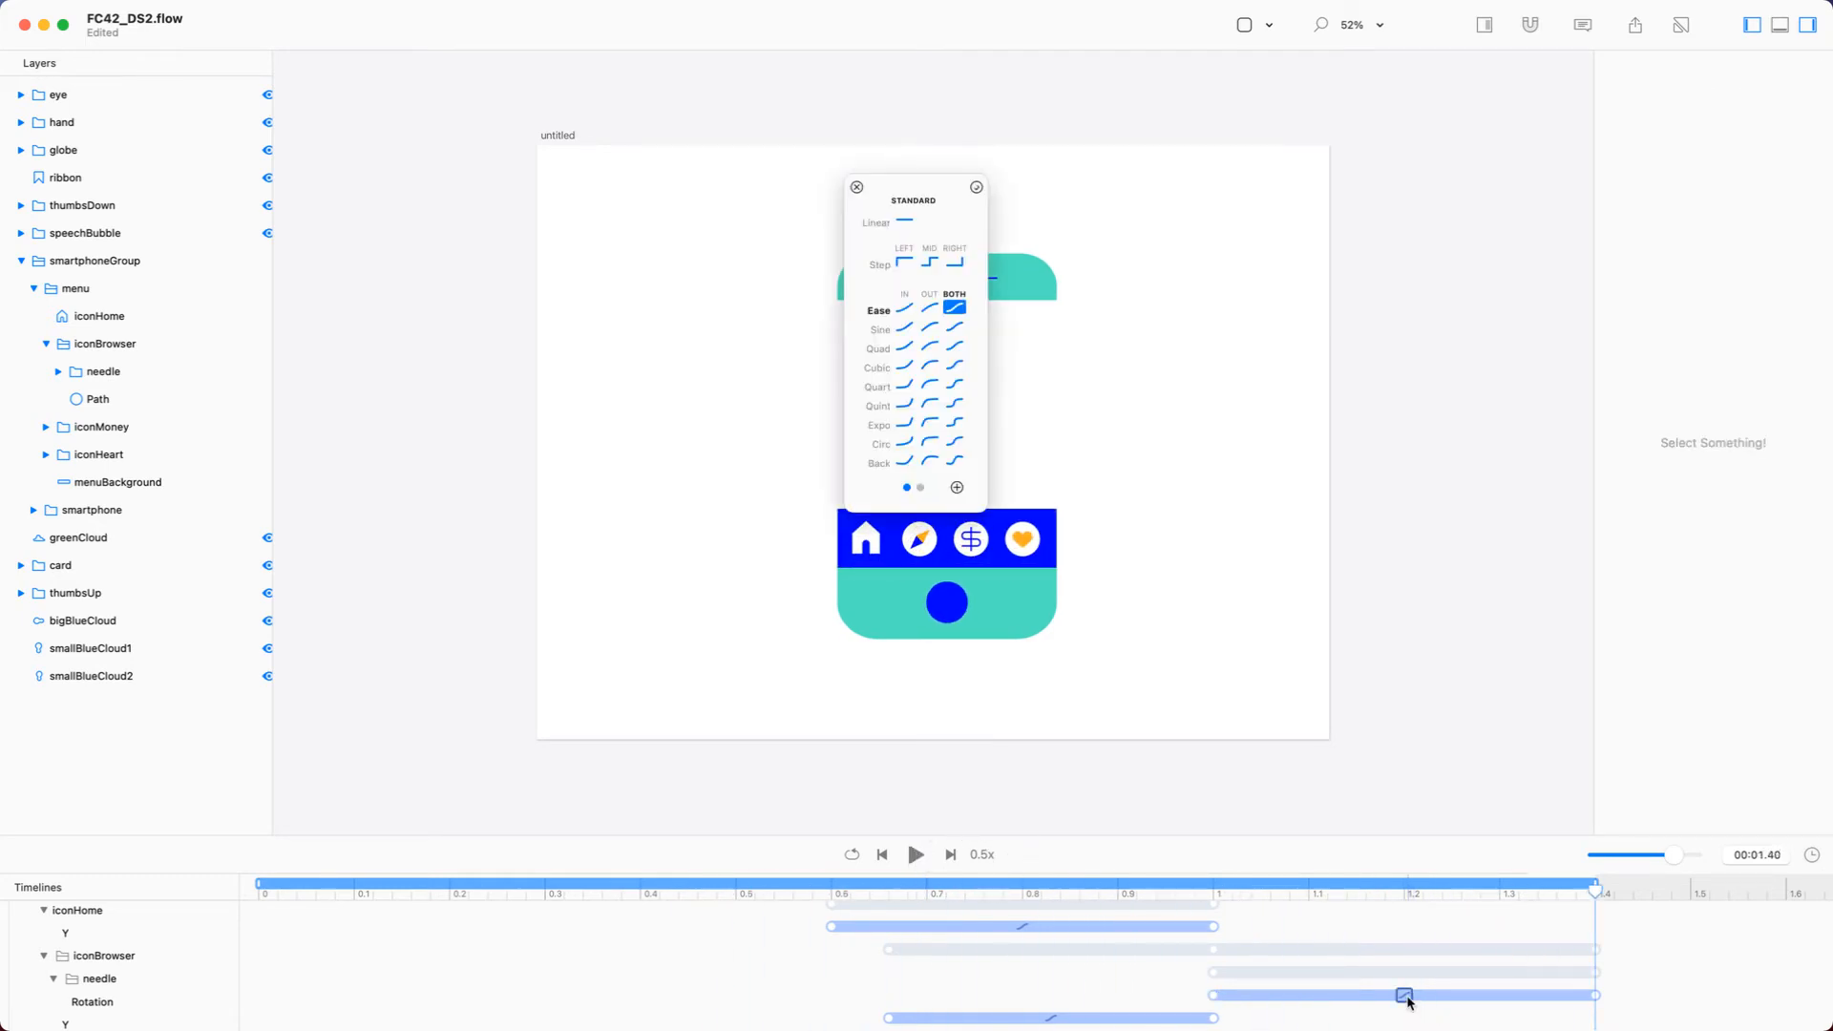
{"action": "left_click", "coordinate": [953, 462]}
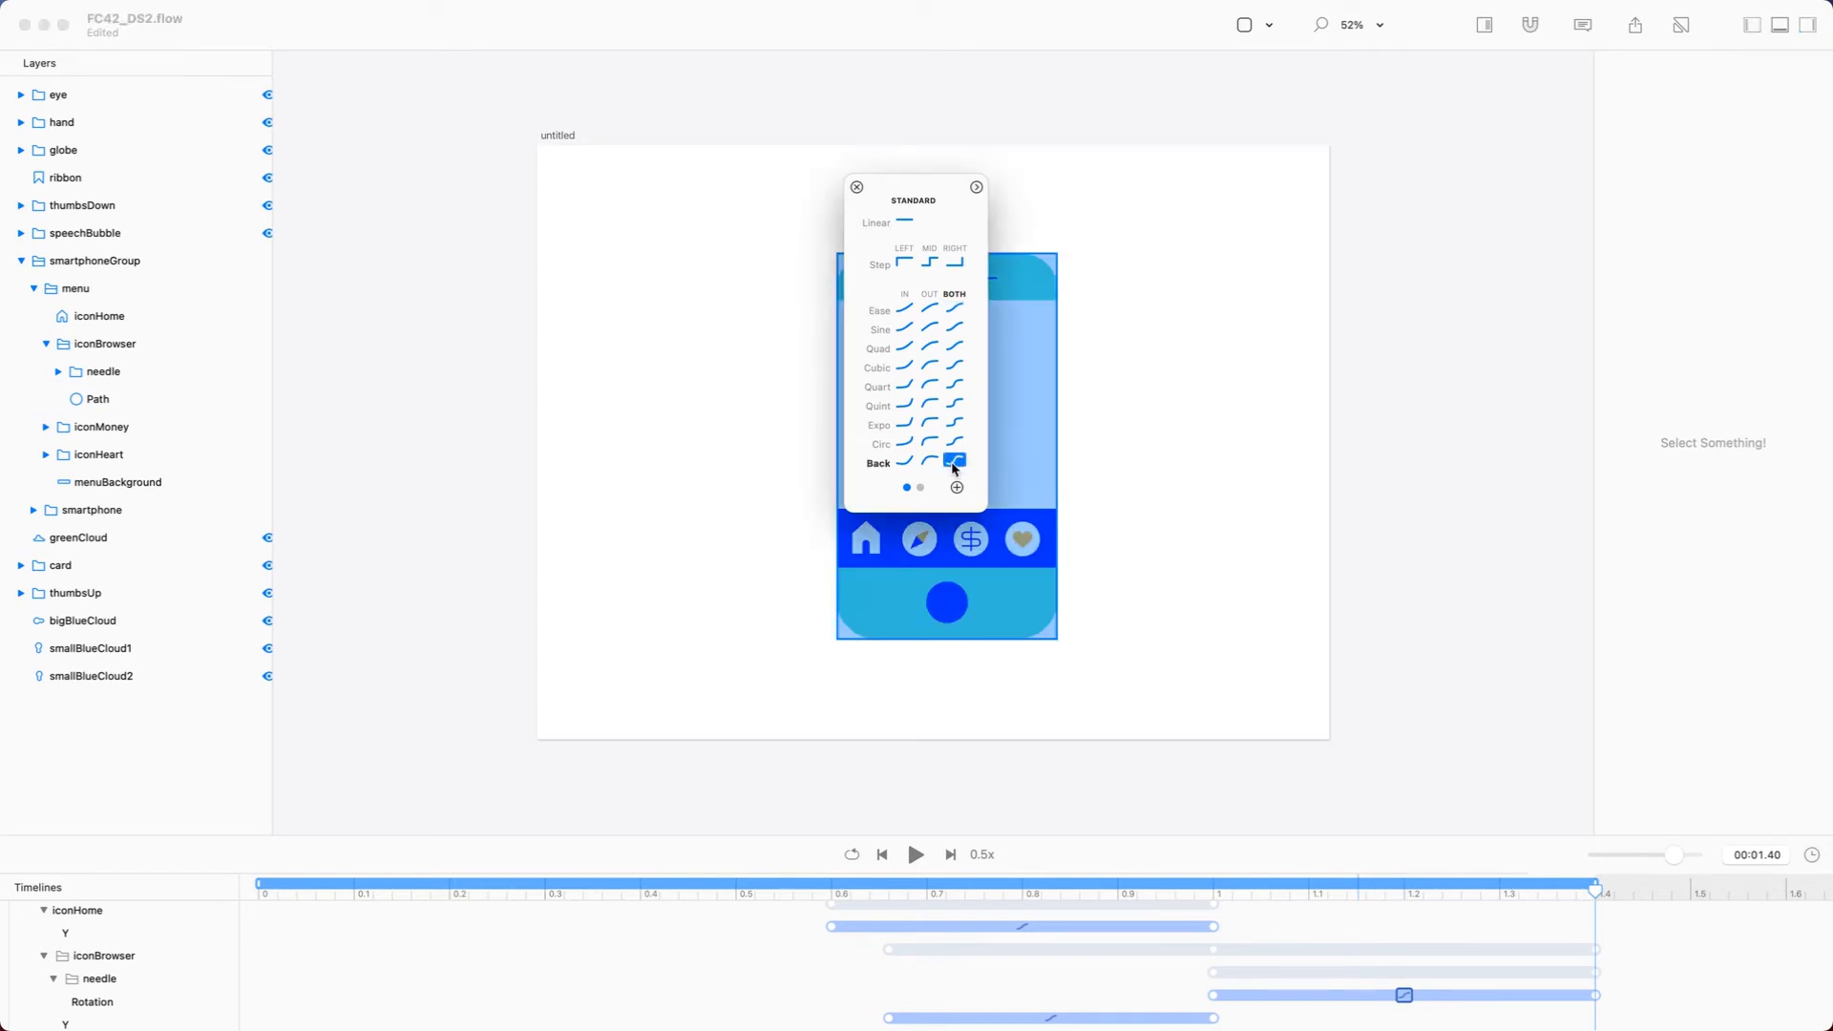
{"action": "left_click", "coordinate": [857, 188]}
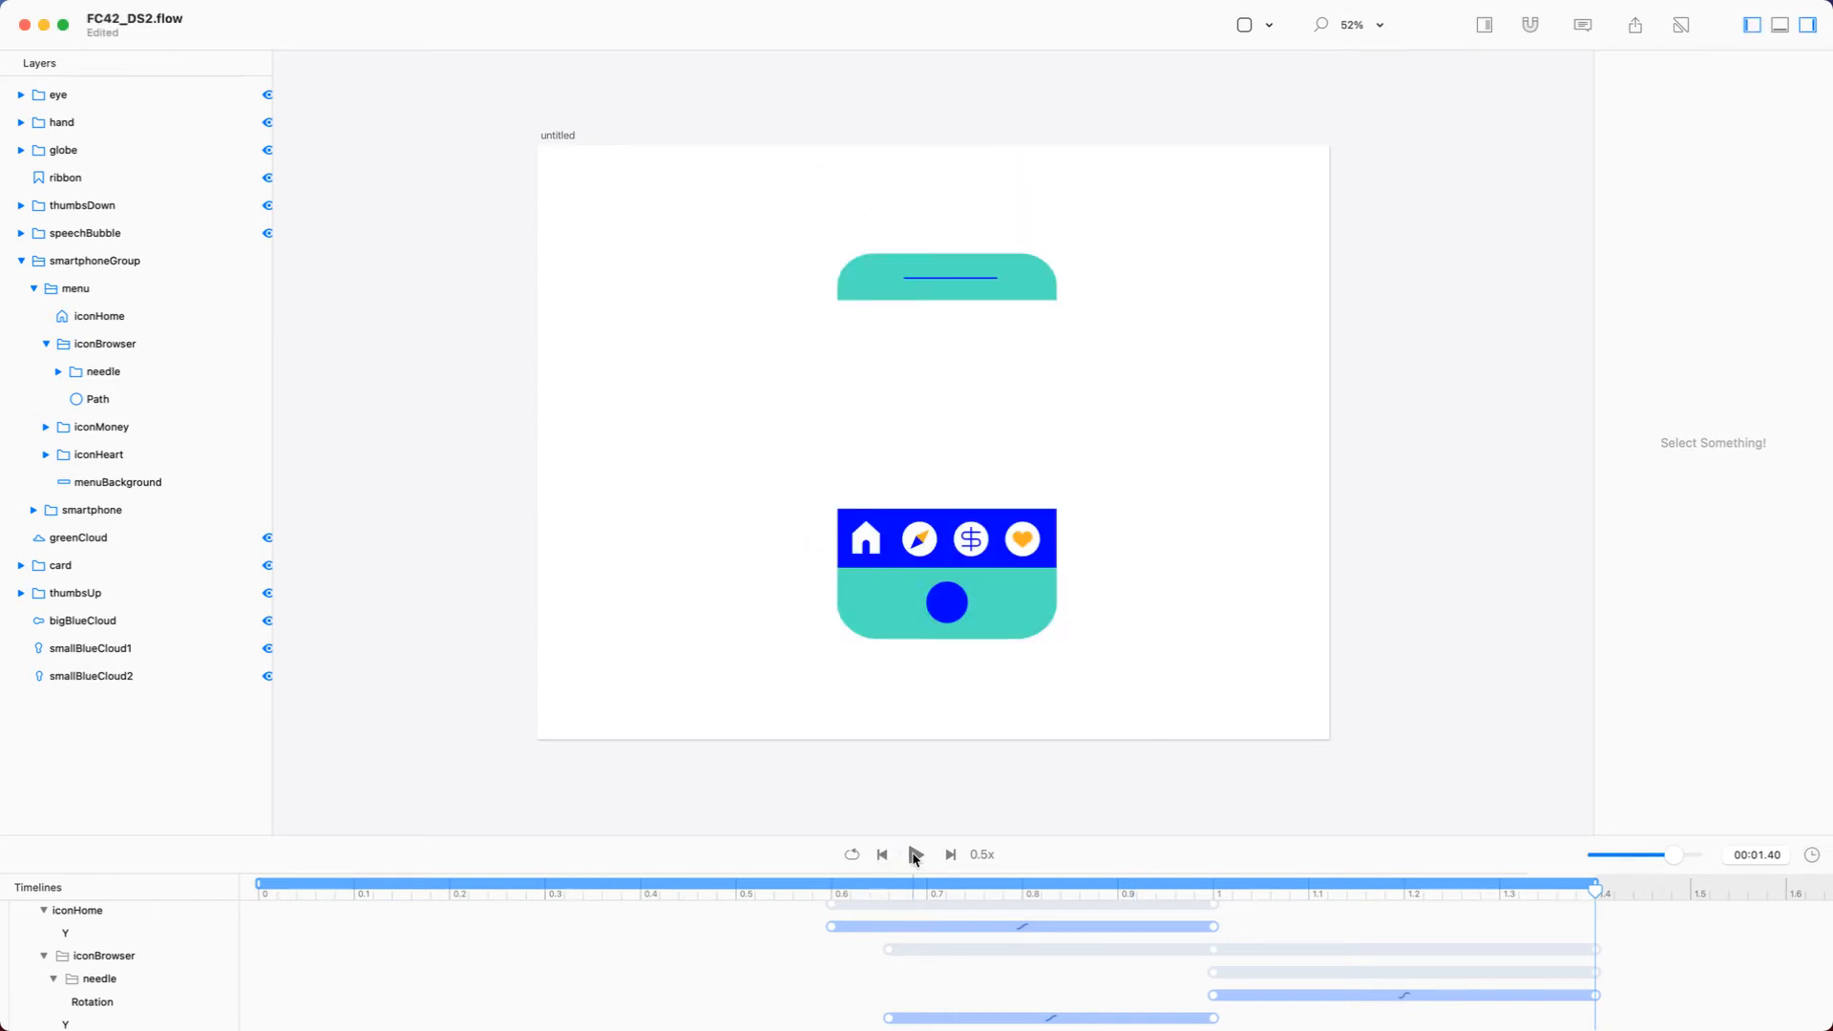
{"action": "left_click", "coordinate": [914, 854]}
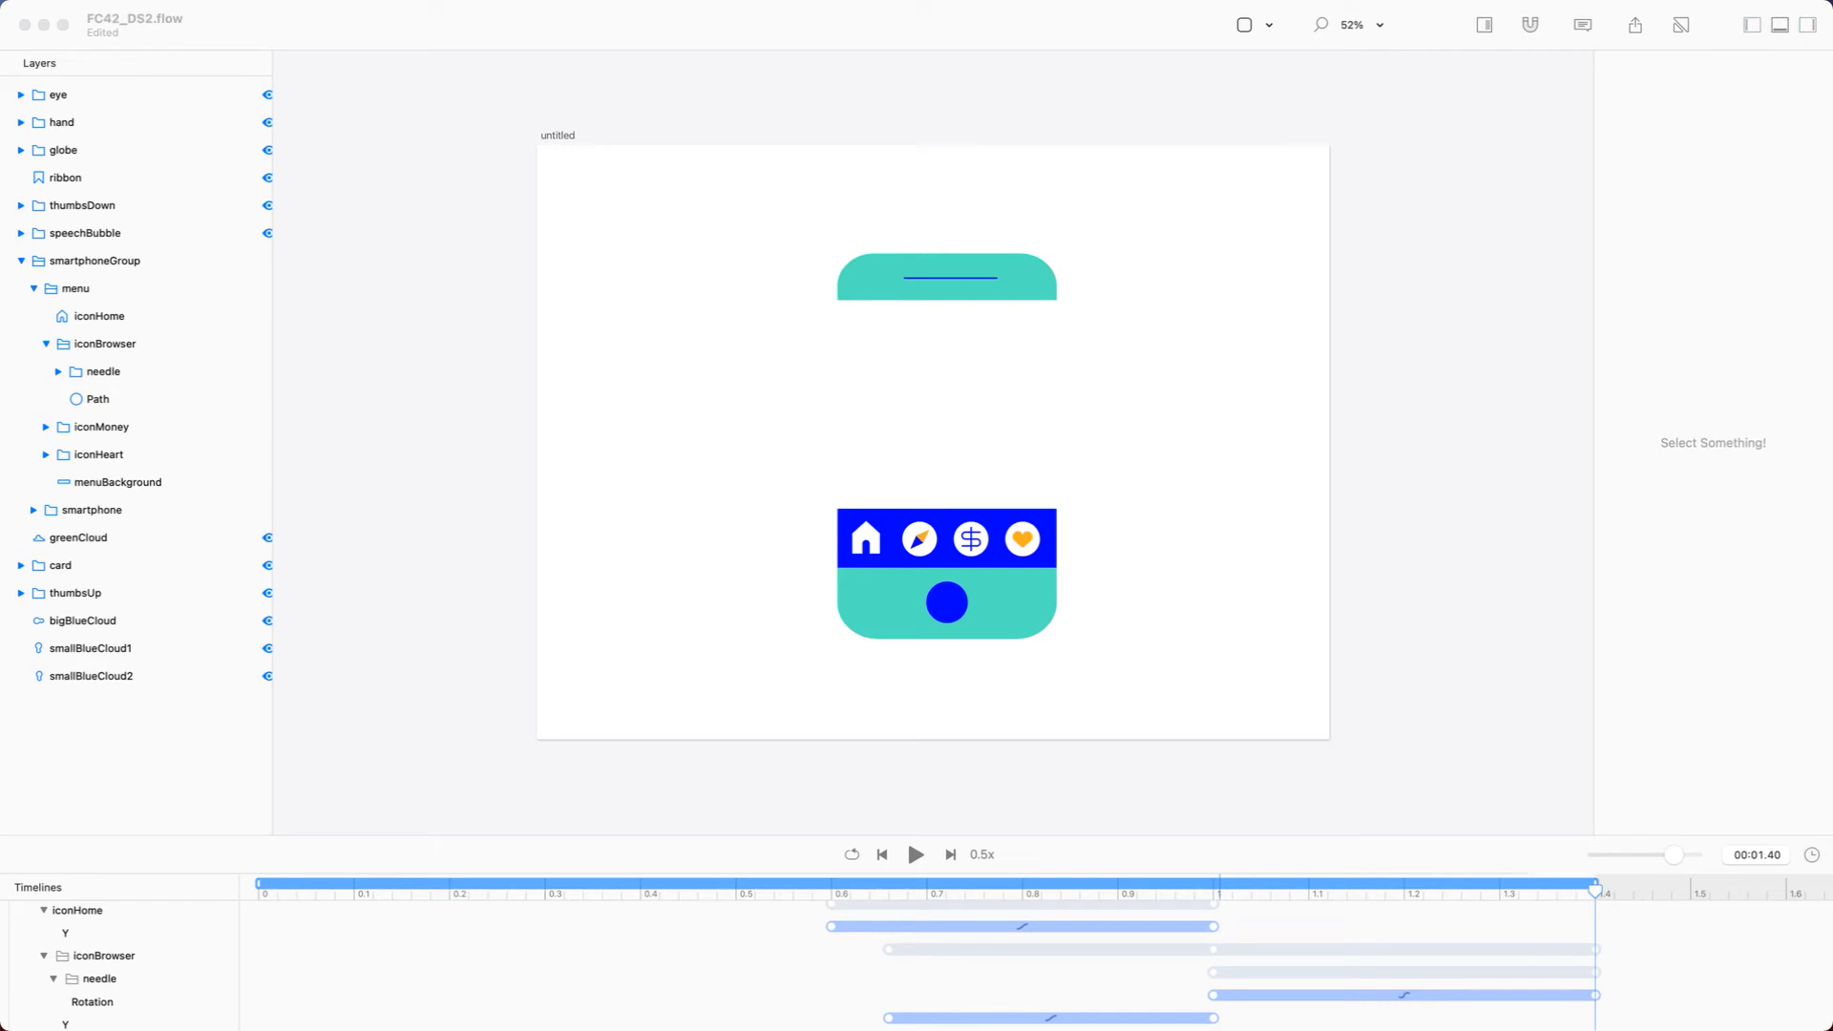
Set the playback speed to 1x, play the smartphone animation in a loop, and stop it
{"action": "left_click", "coordinate": [997, 855]}
{"action": "left_click", "coordinate": [981, 856]}
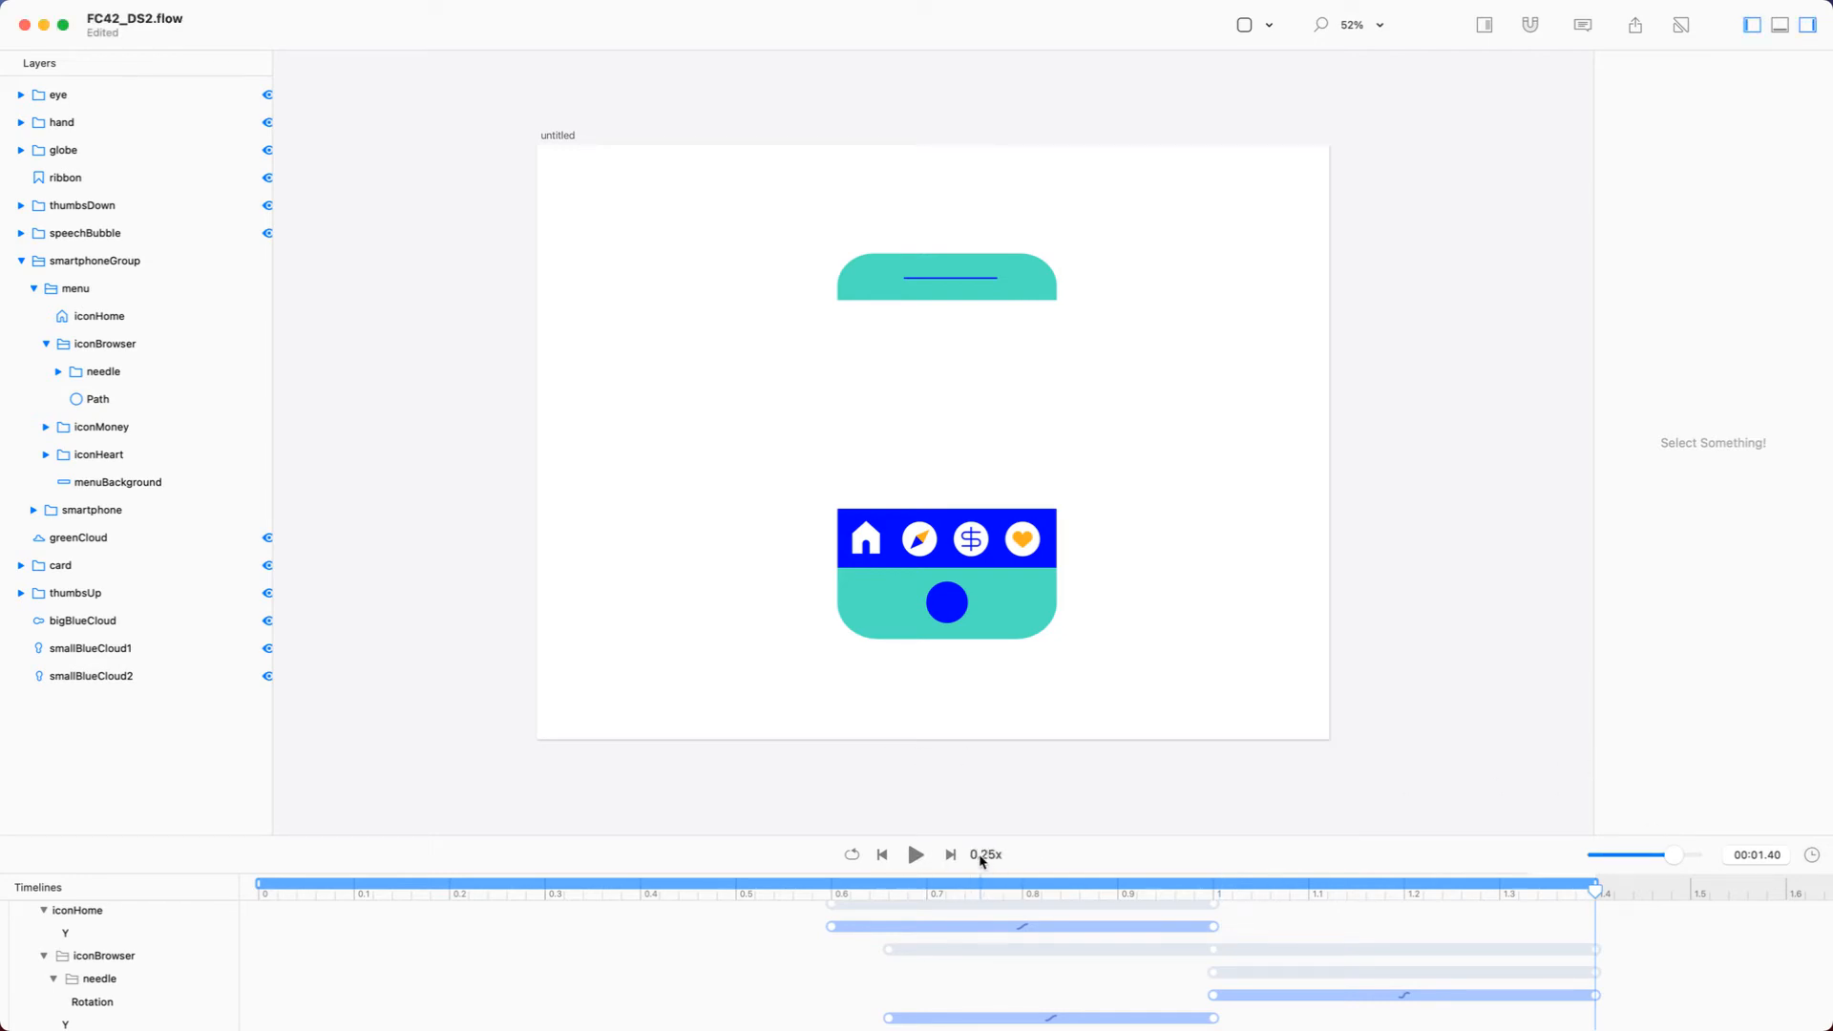
{"action": "left_click", "coordinate": [982, 857]}
{"action": "left_click", "coordinate": [914, 855]}
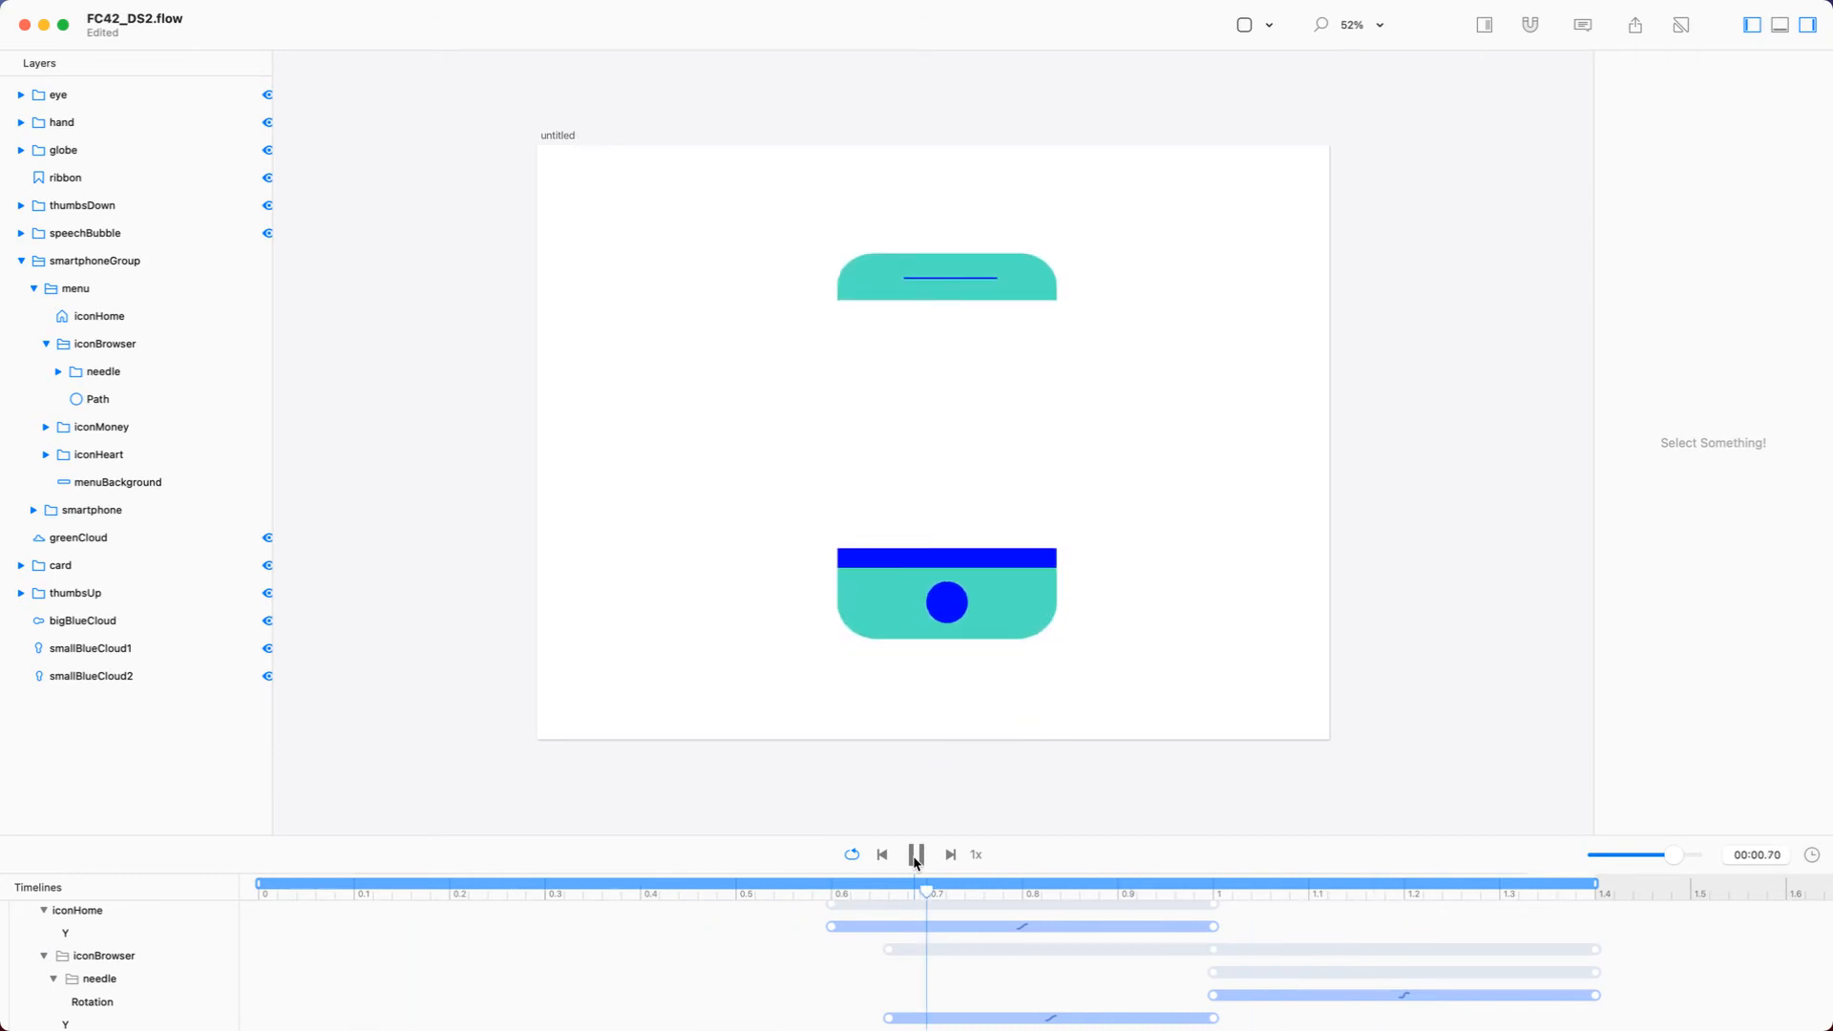
{"action": "left_click", "coordinate": [915, 856]}
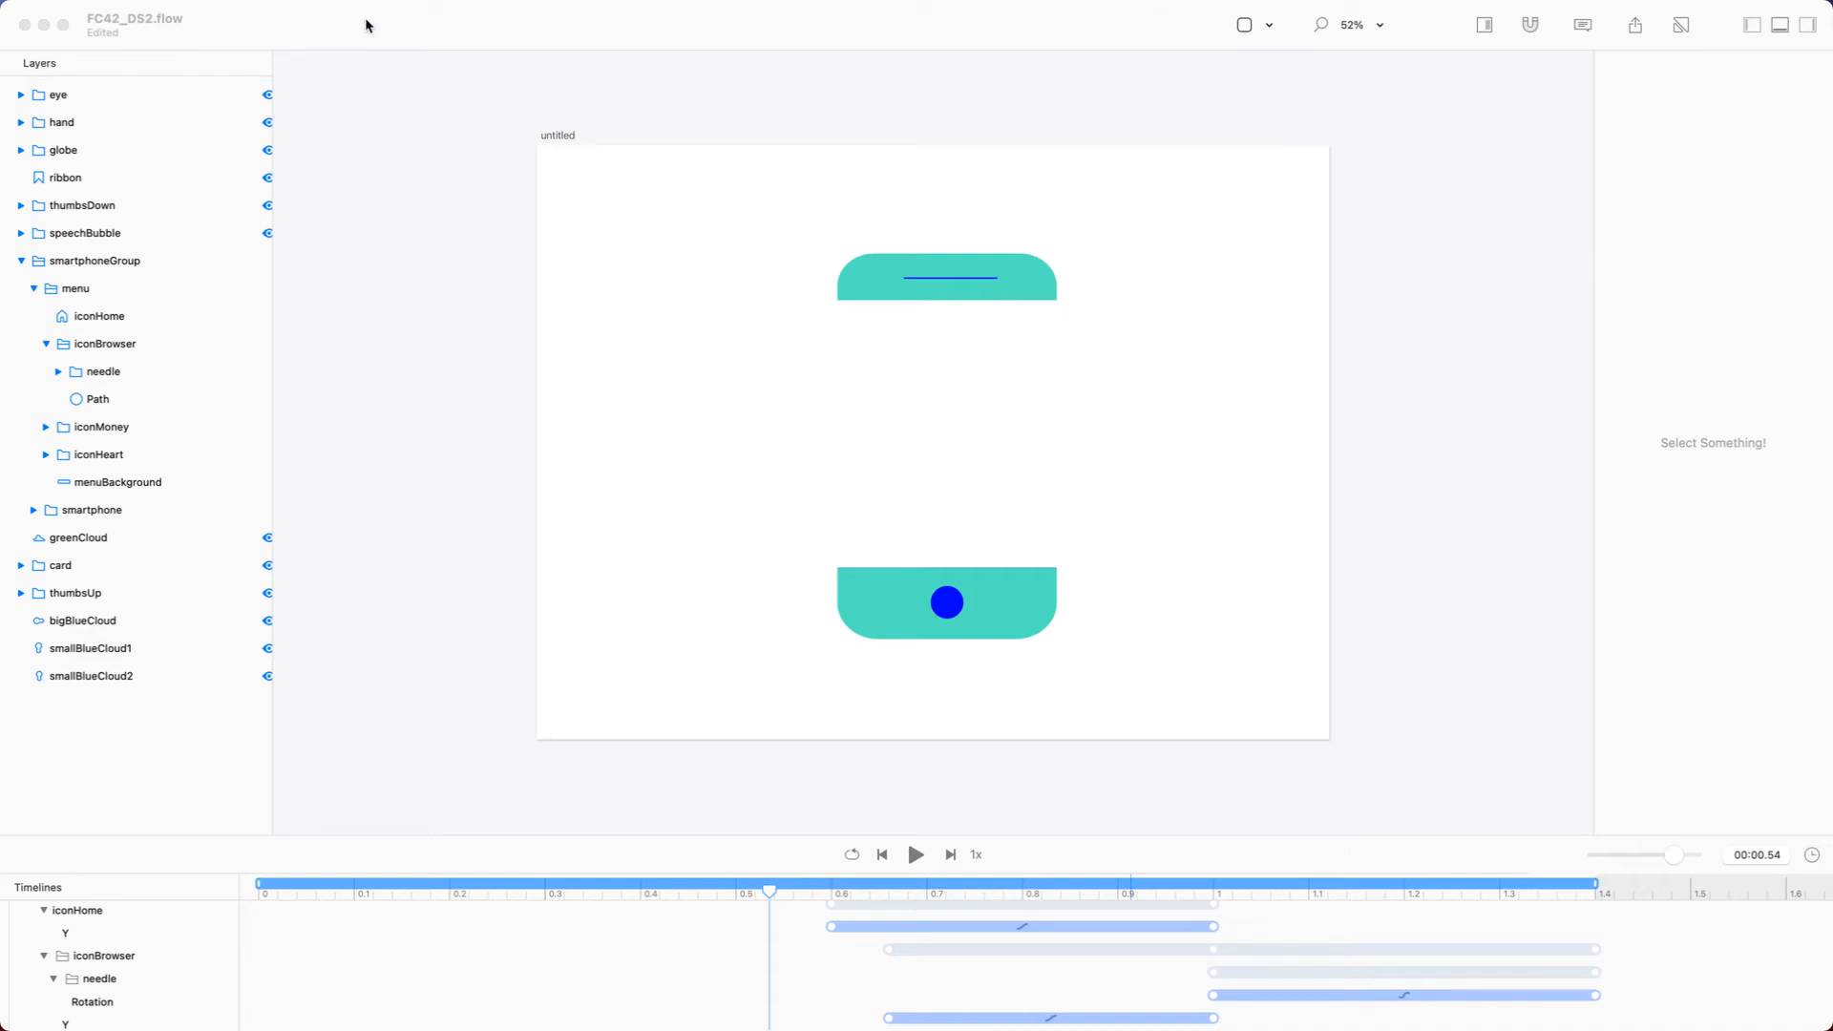
Collapse smartphoneGroup in the layer list and briefly show the thumbsDown layer to check its place on the artboard
{"action": "left_click", "coordinate": [22, 262]}
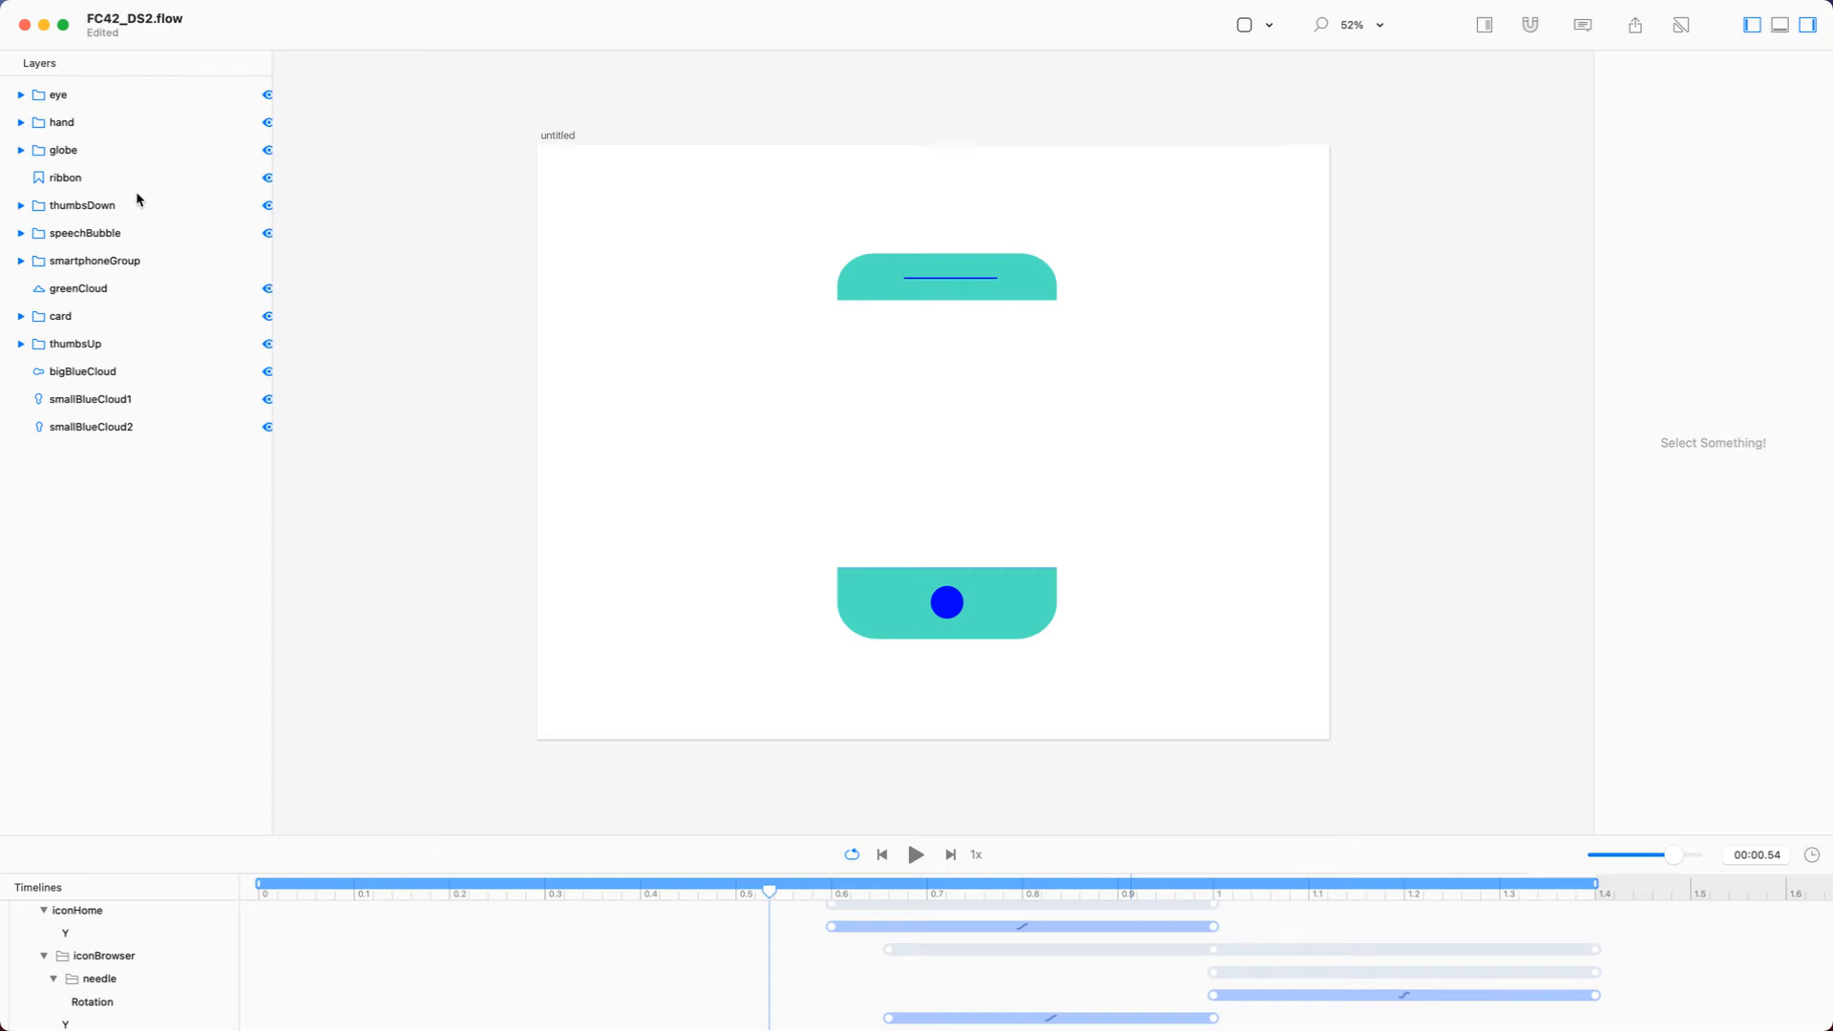
{"action": "left_click", "coordinate": [268, 208]}
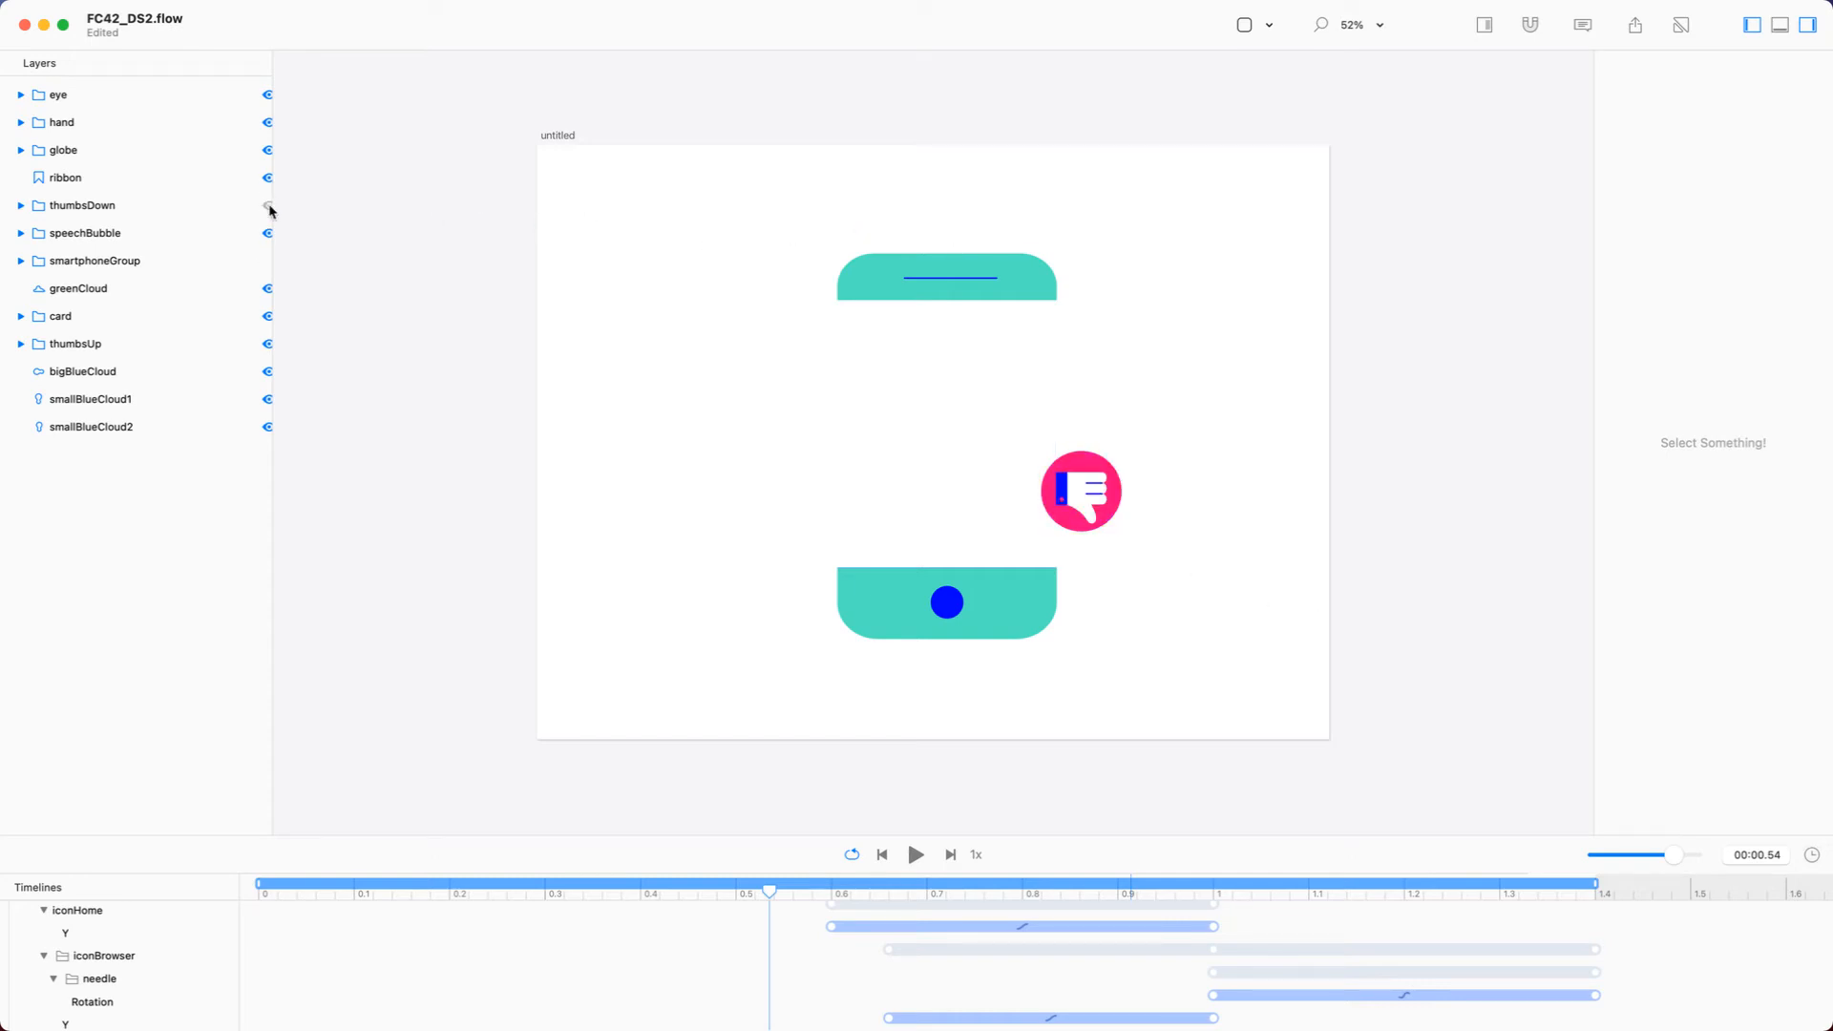
{"action": "left_click", "coordinate": [268, 206]}
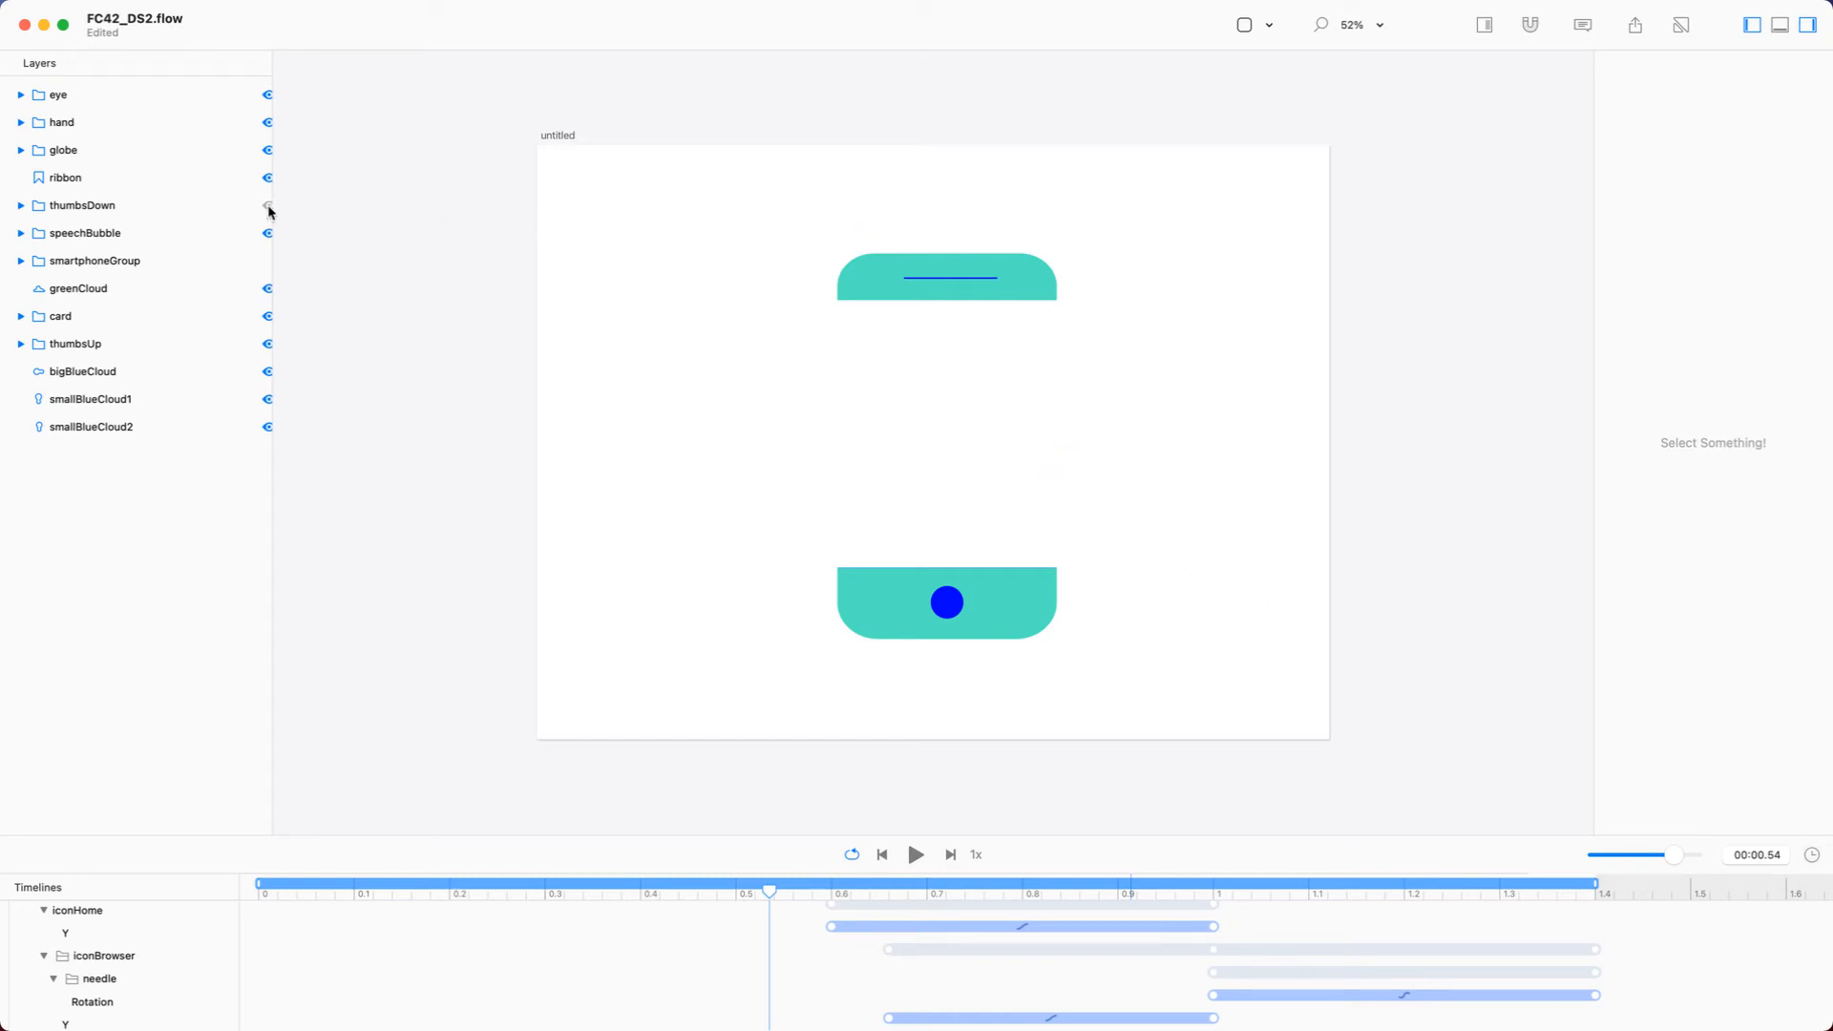
Collapse the smartphone timeline, duplicate the base timeline, and name the copy thumbsDown
{"action": "left_click", "coordinate": [157, 919]}
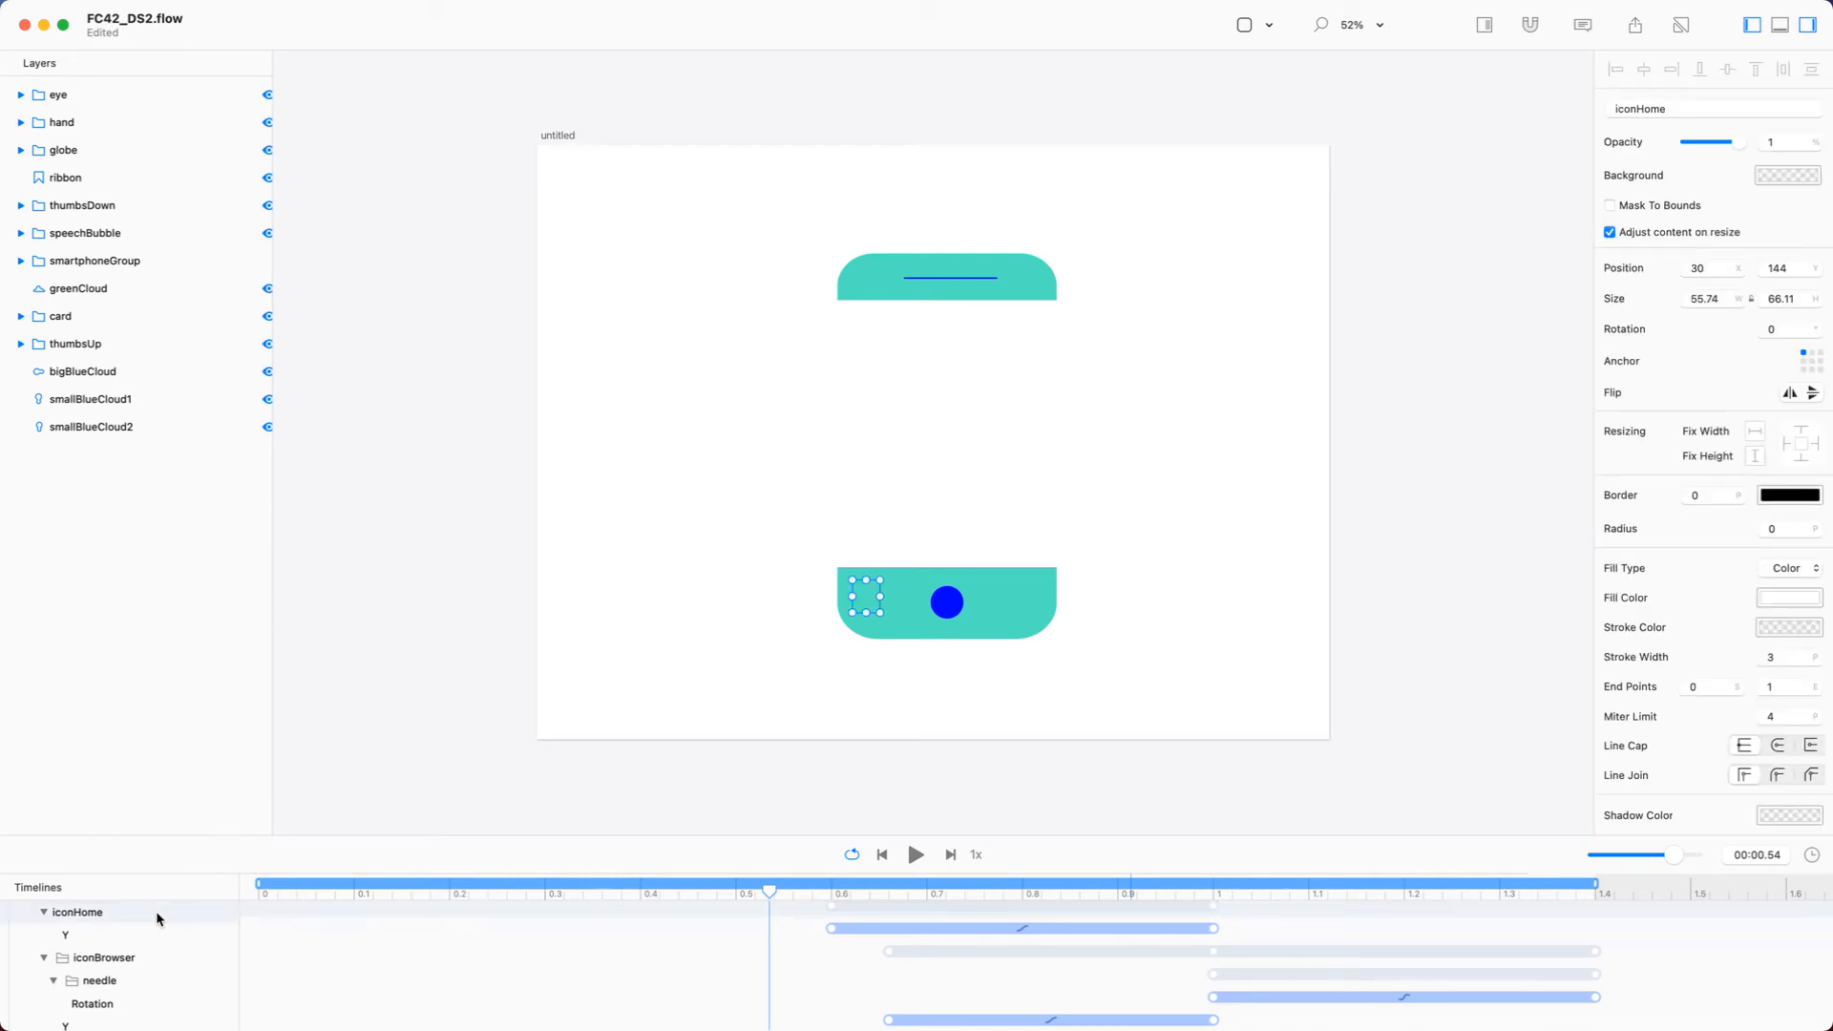
{"action": "scroll", "coordinate": [157, 911], "scroll_direction": "up", "scroll_amount": 5}
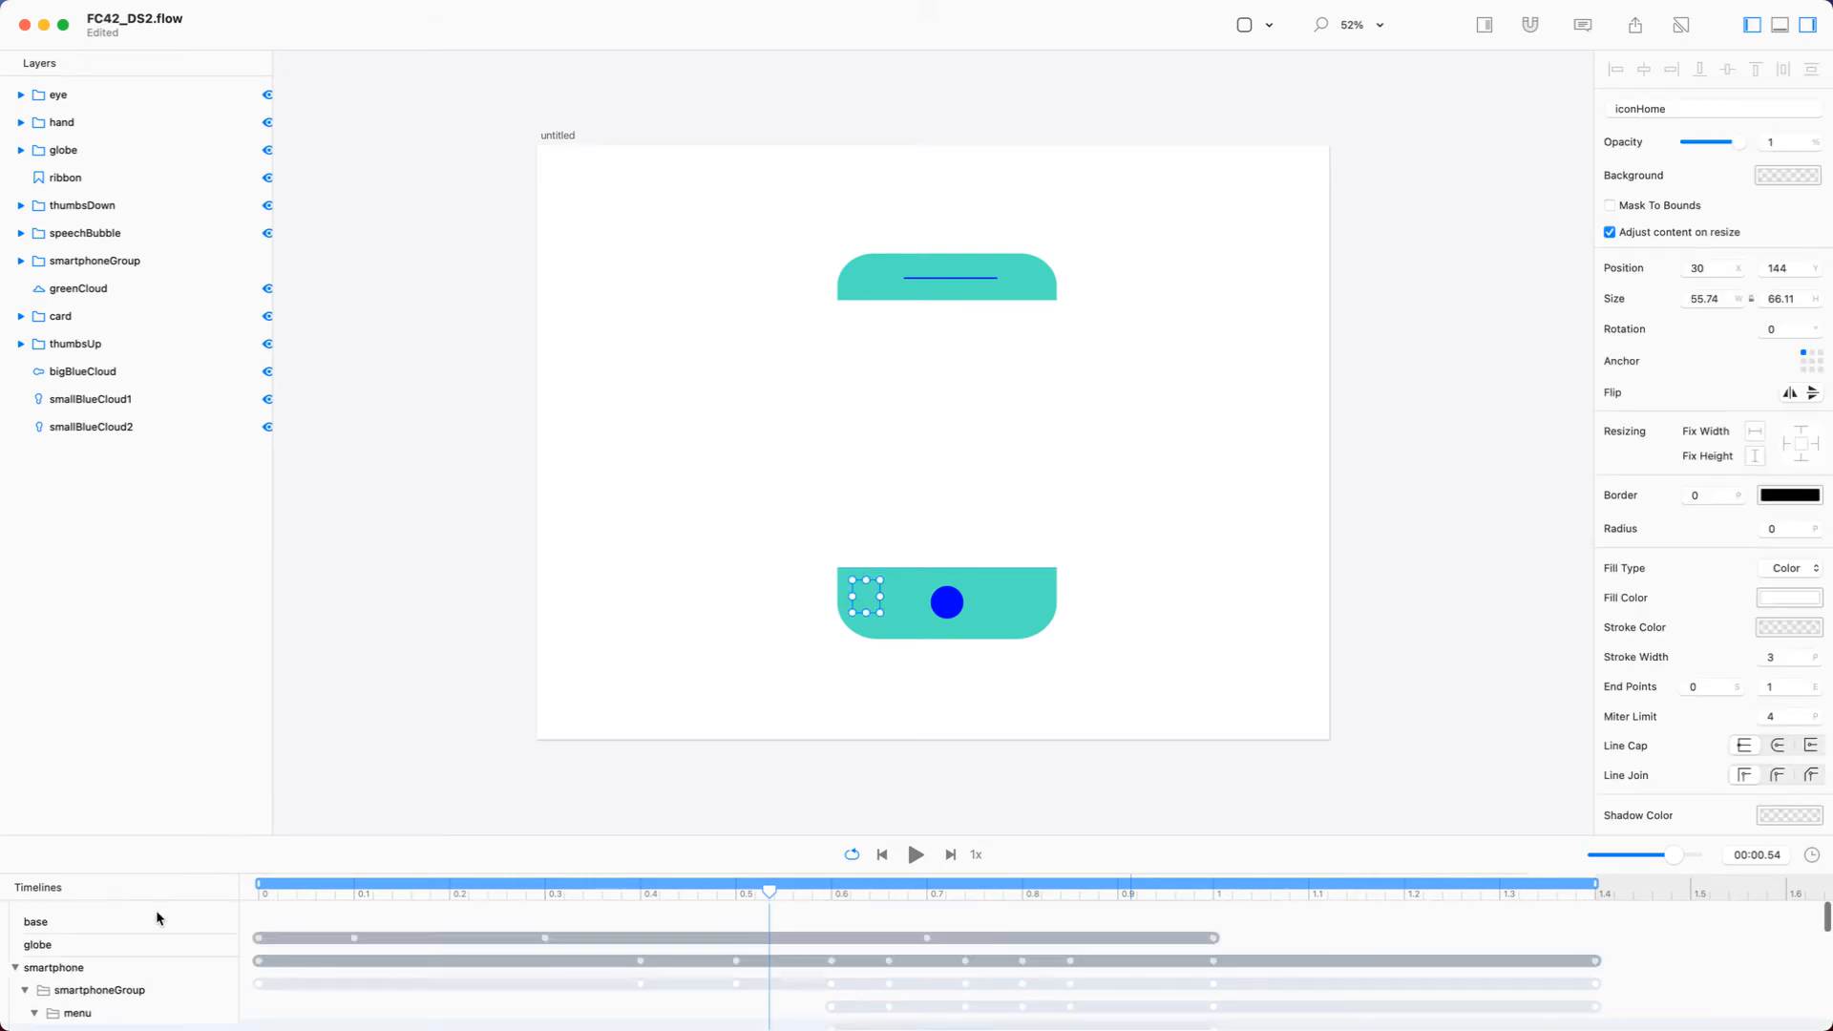
{"action": "left_click", "coordinate": [15, 968]}
{"action": "right_click", "coordinate": [93, 921]}
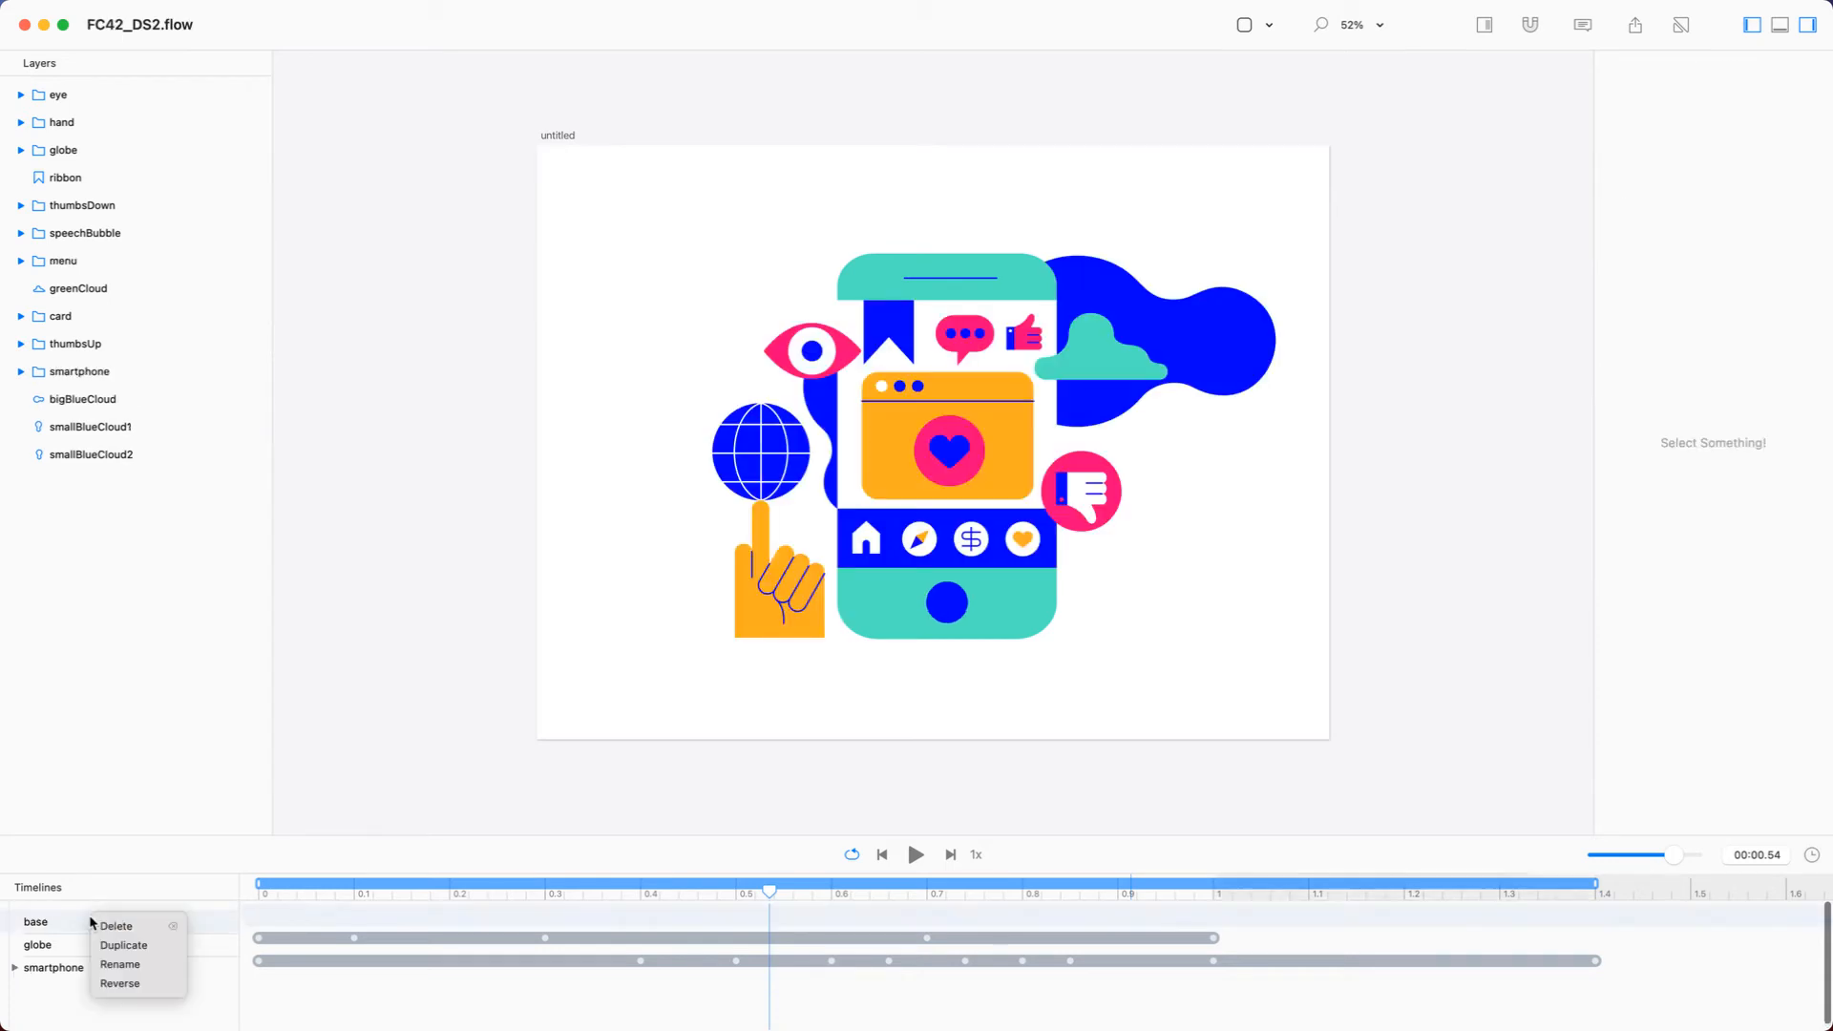
{"action": "left_click", "coordinate": [141, 945]}
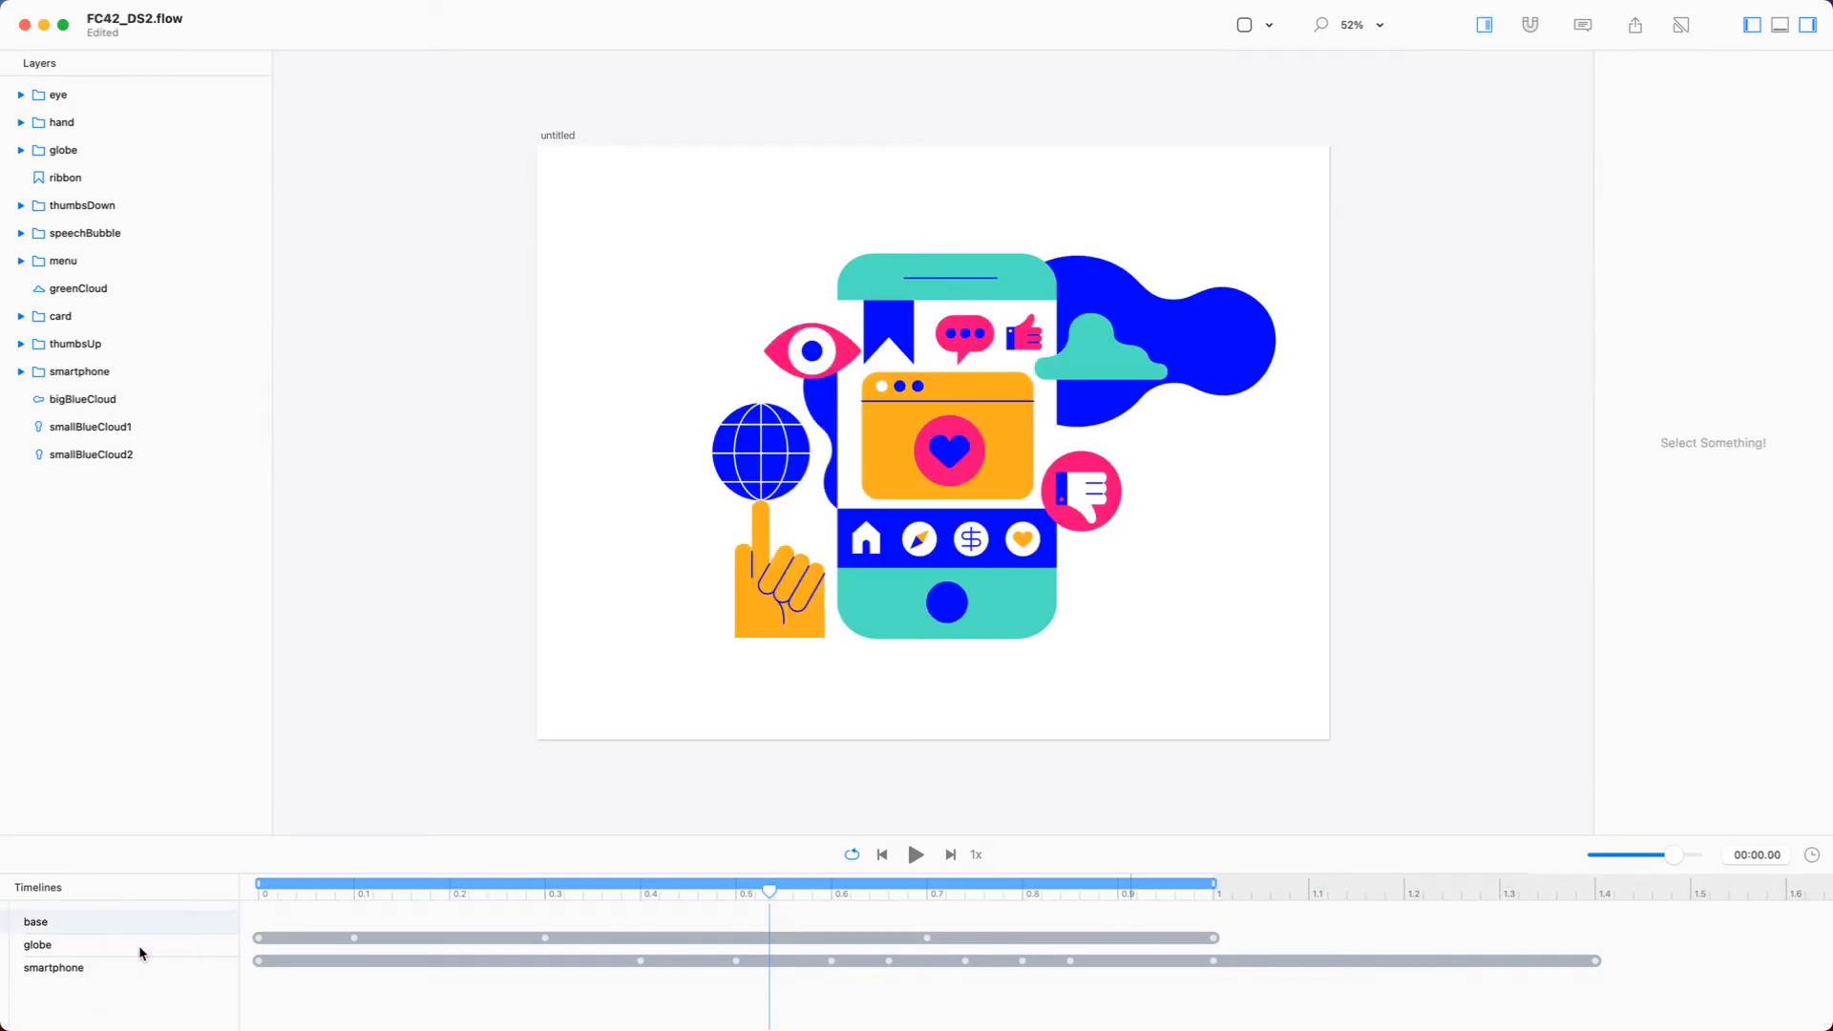
{"action": "left_click", "coordinate": [62, 992]}
{"action": "double_click", "coordinate": [59, 993]}
{"action": "type", "text": "thumbsDown"}
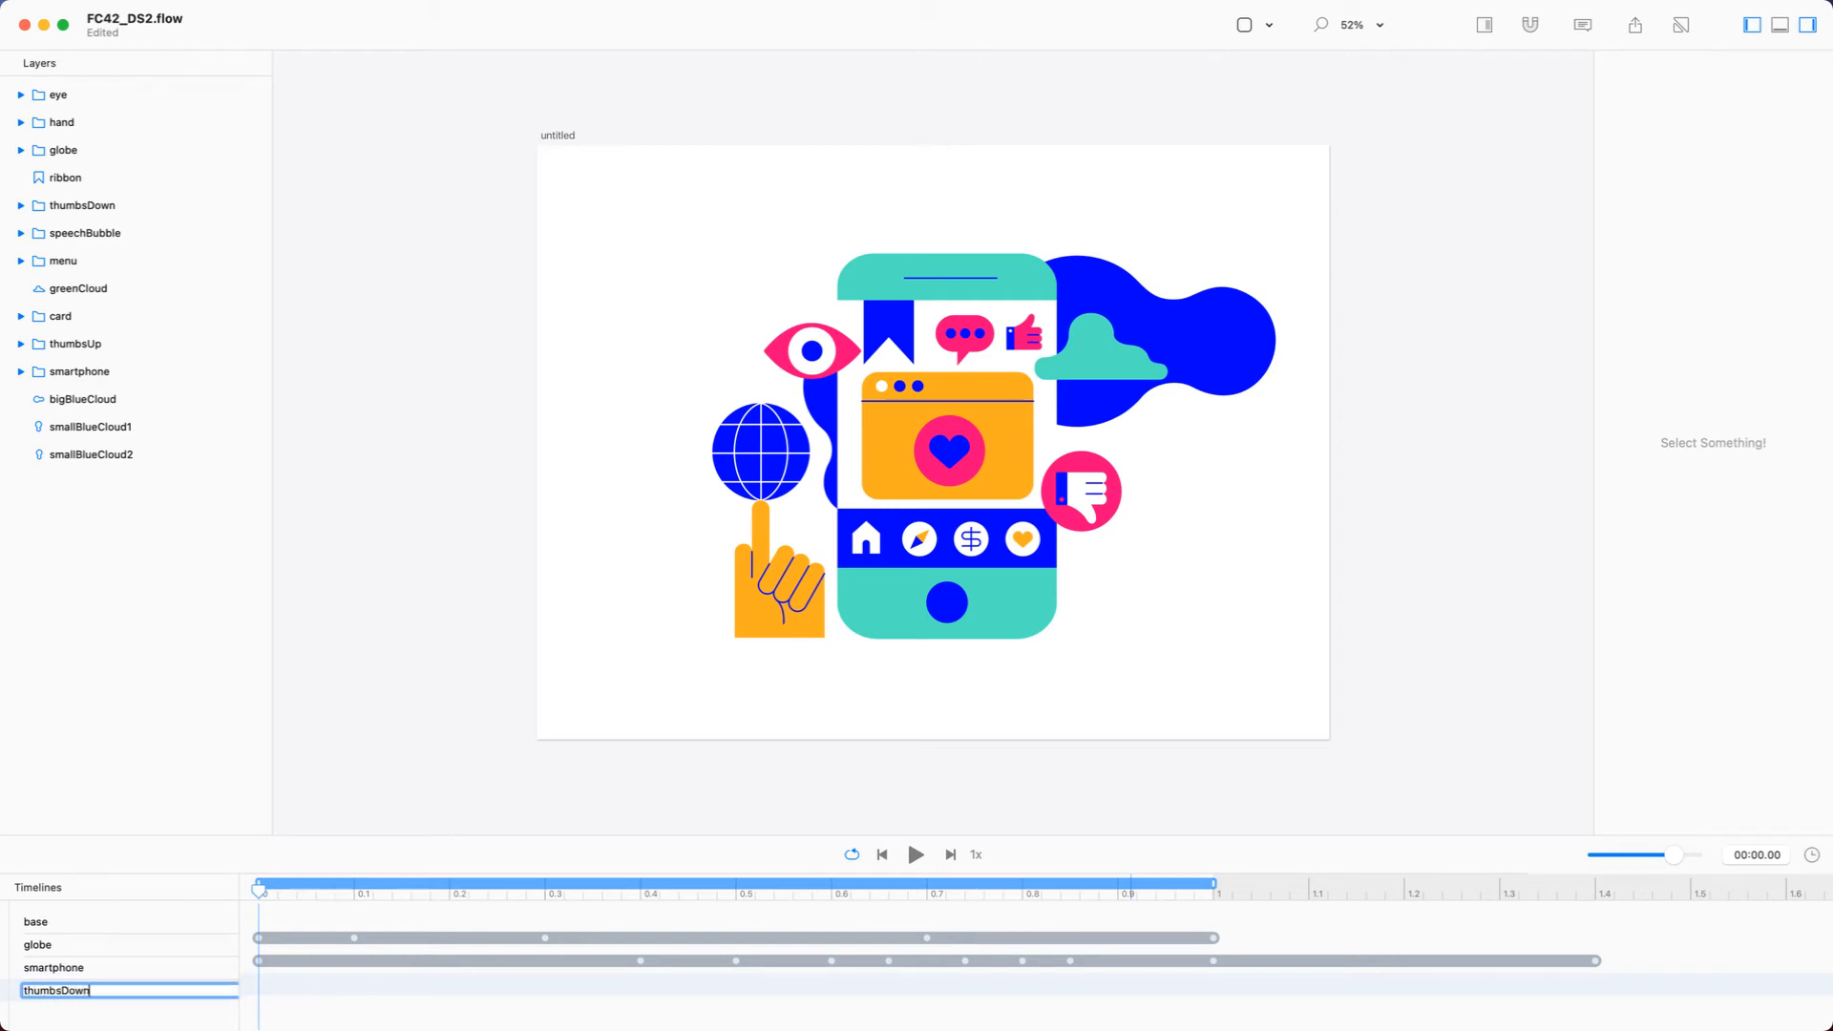
{"action": "key", "text": "Return"}
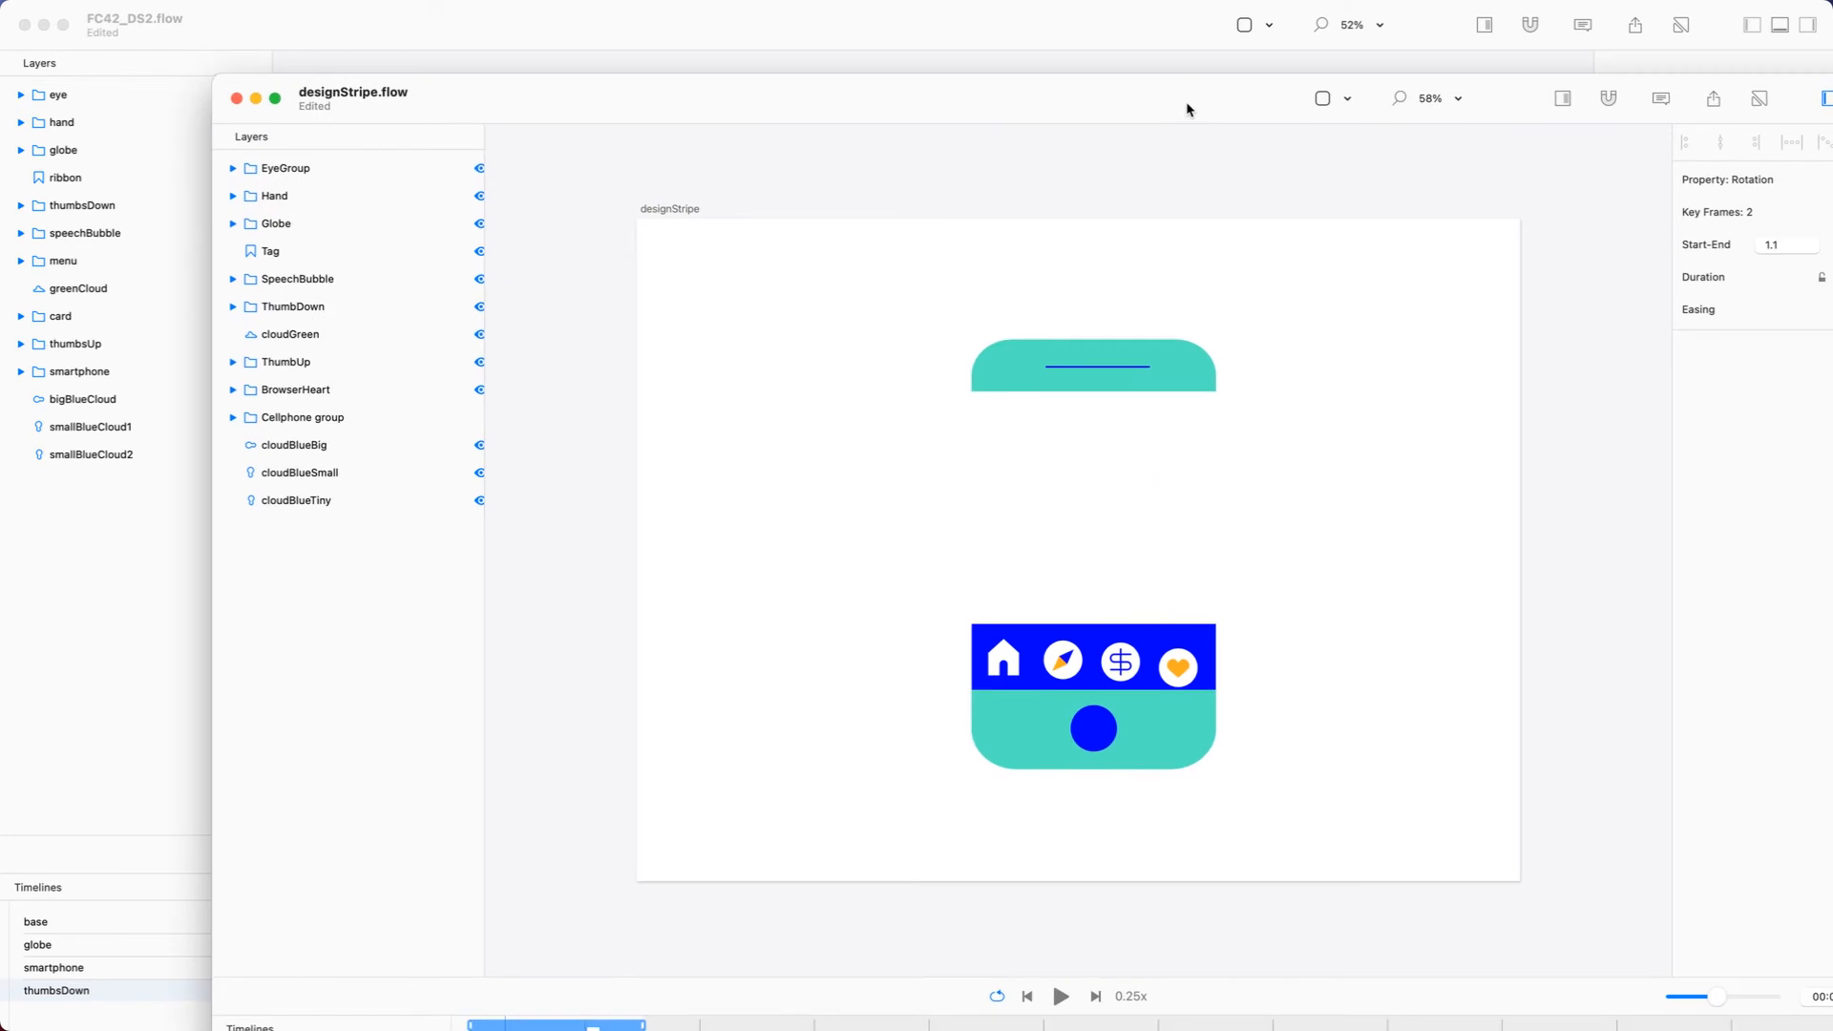
Switch to the designStripe.flow reference document, enlarge its timeline area, and expand ThumbDownGroup in the ThumbDown timeline
{"action": "left_click_drag", "start_coordinate": [1187, 106], "coordinate": [992, 22]}
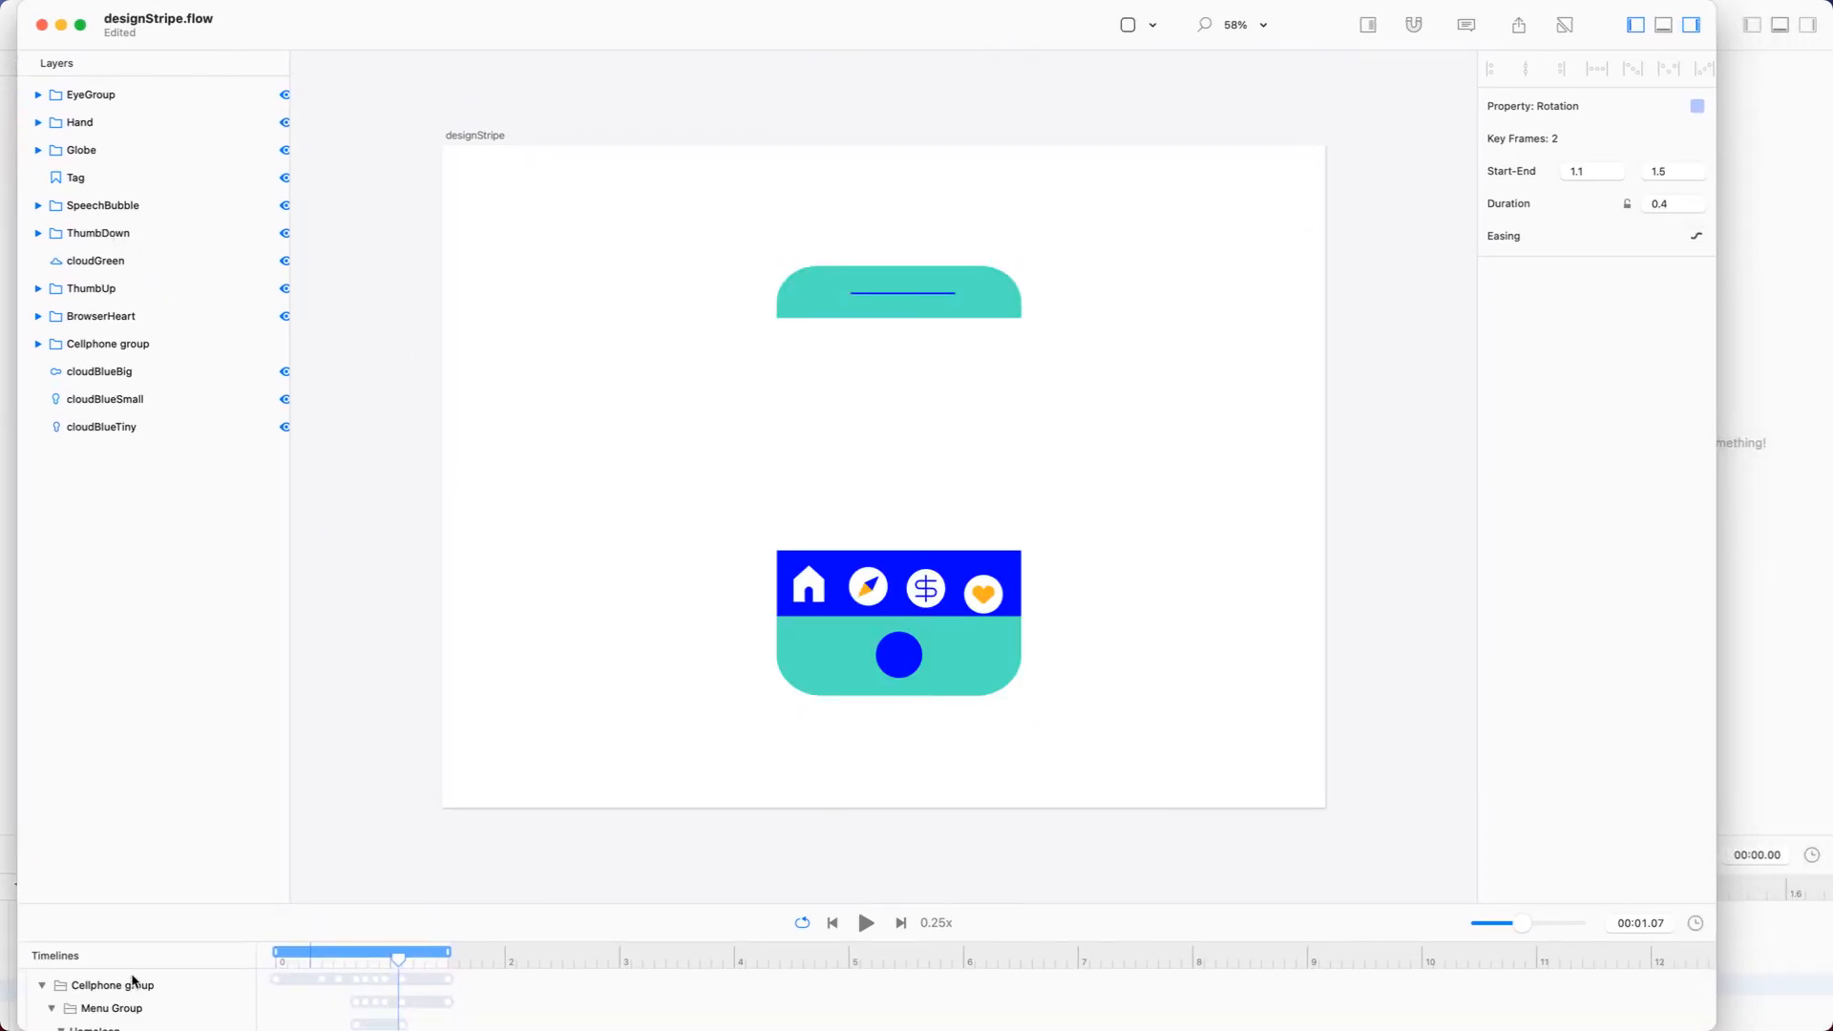
{"action": "scroll", "coordinate": [50, 1007], "scroll_direction": "down", "scroll_amount": 5}
{"action": "scroll", "coordinate": [50, 1008], "scroll_direction": "down", "scroll_amount": 2}
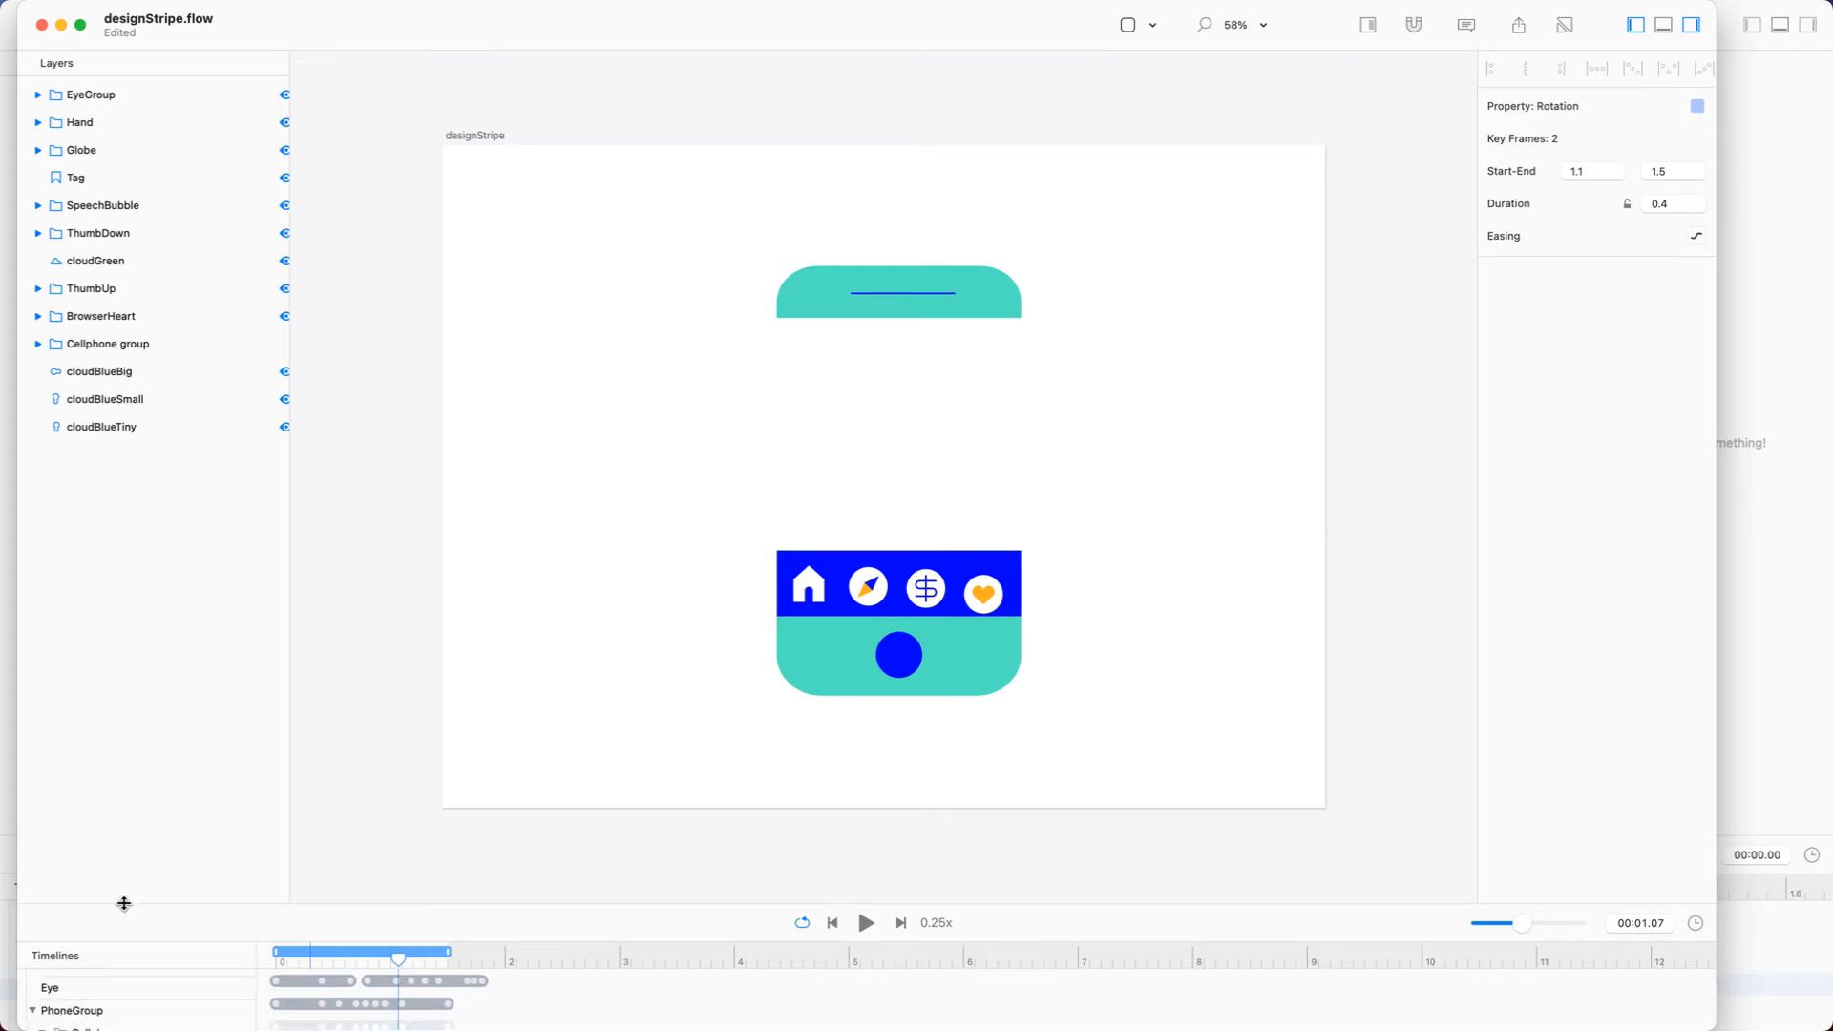
{"action": "left_click_drag", "start_coordinate": [124, 901], "coordinate": [123, 694]}
{"action": "left_click", "coordinate": [33, 802]}
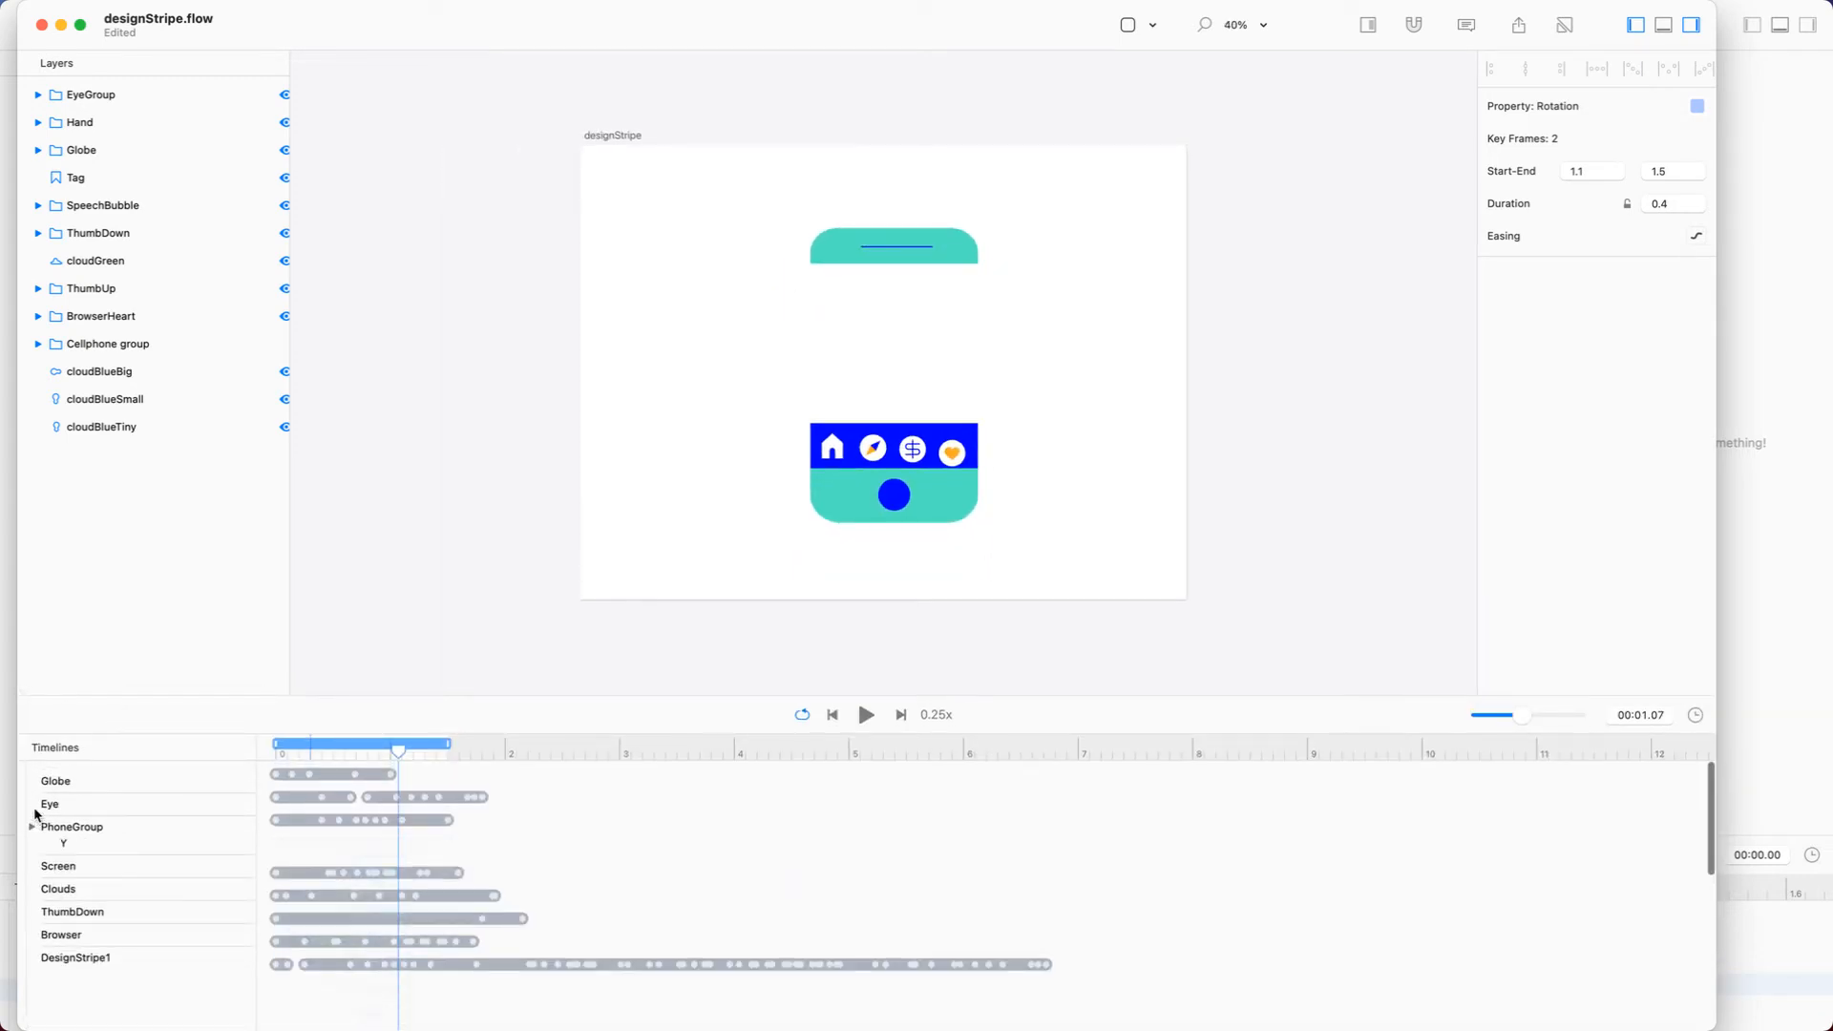
{"action": "left_click", "coordinate": [91, 902]}
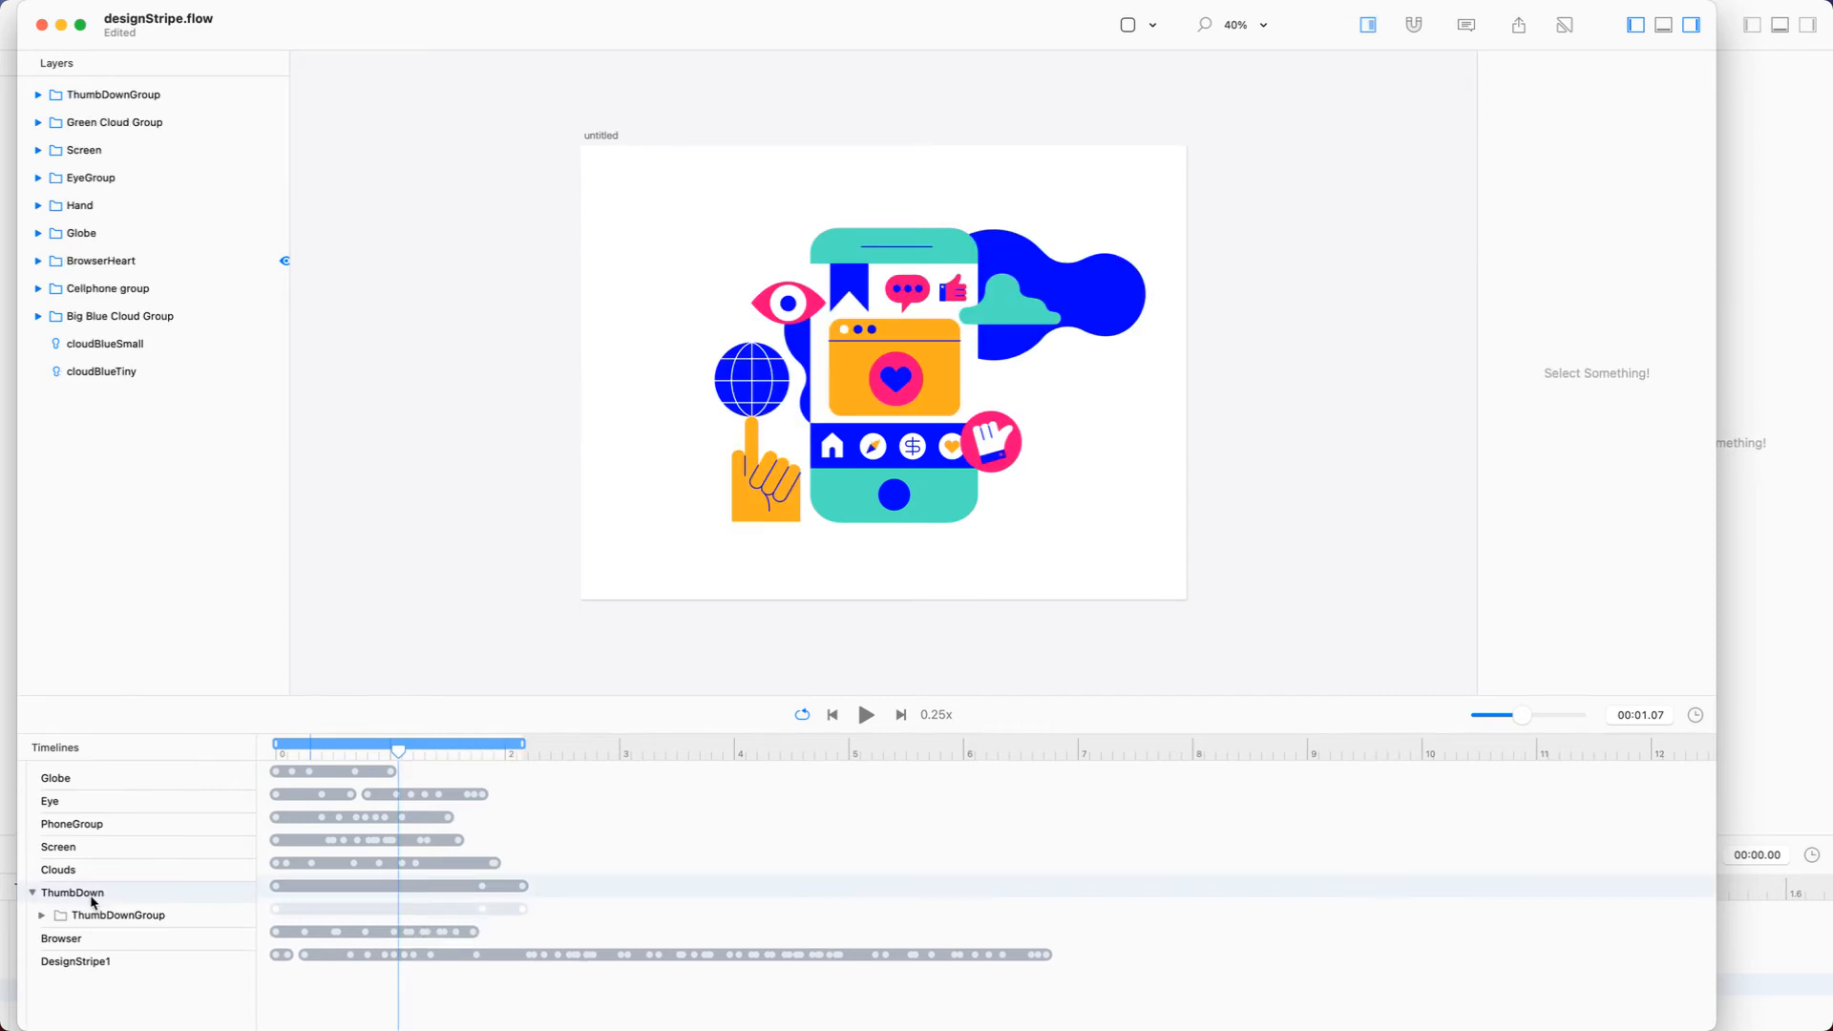
{"action": "left_click", "coordinate": [49, 919]}
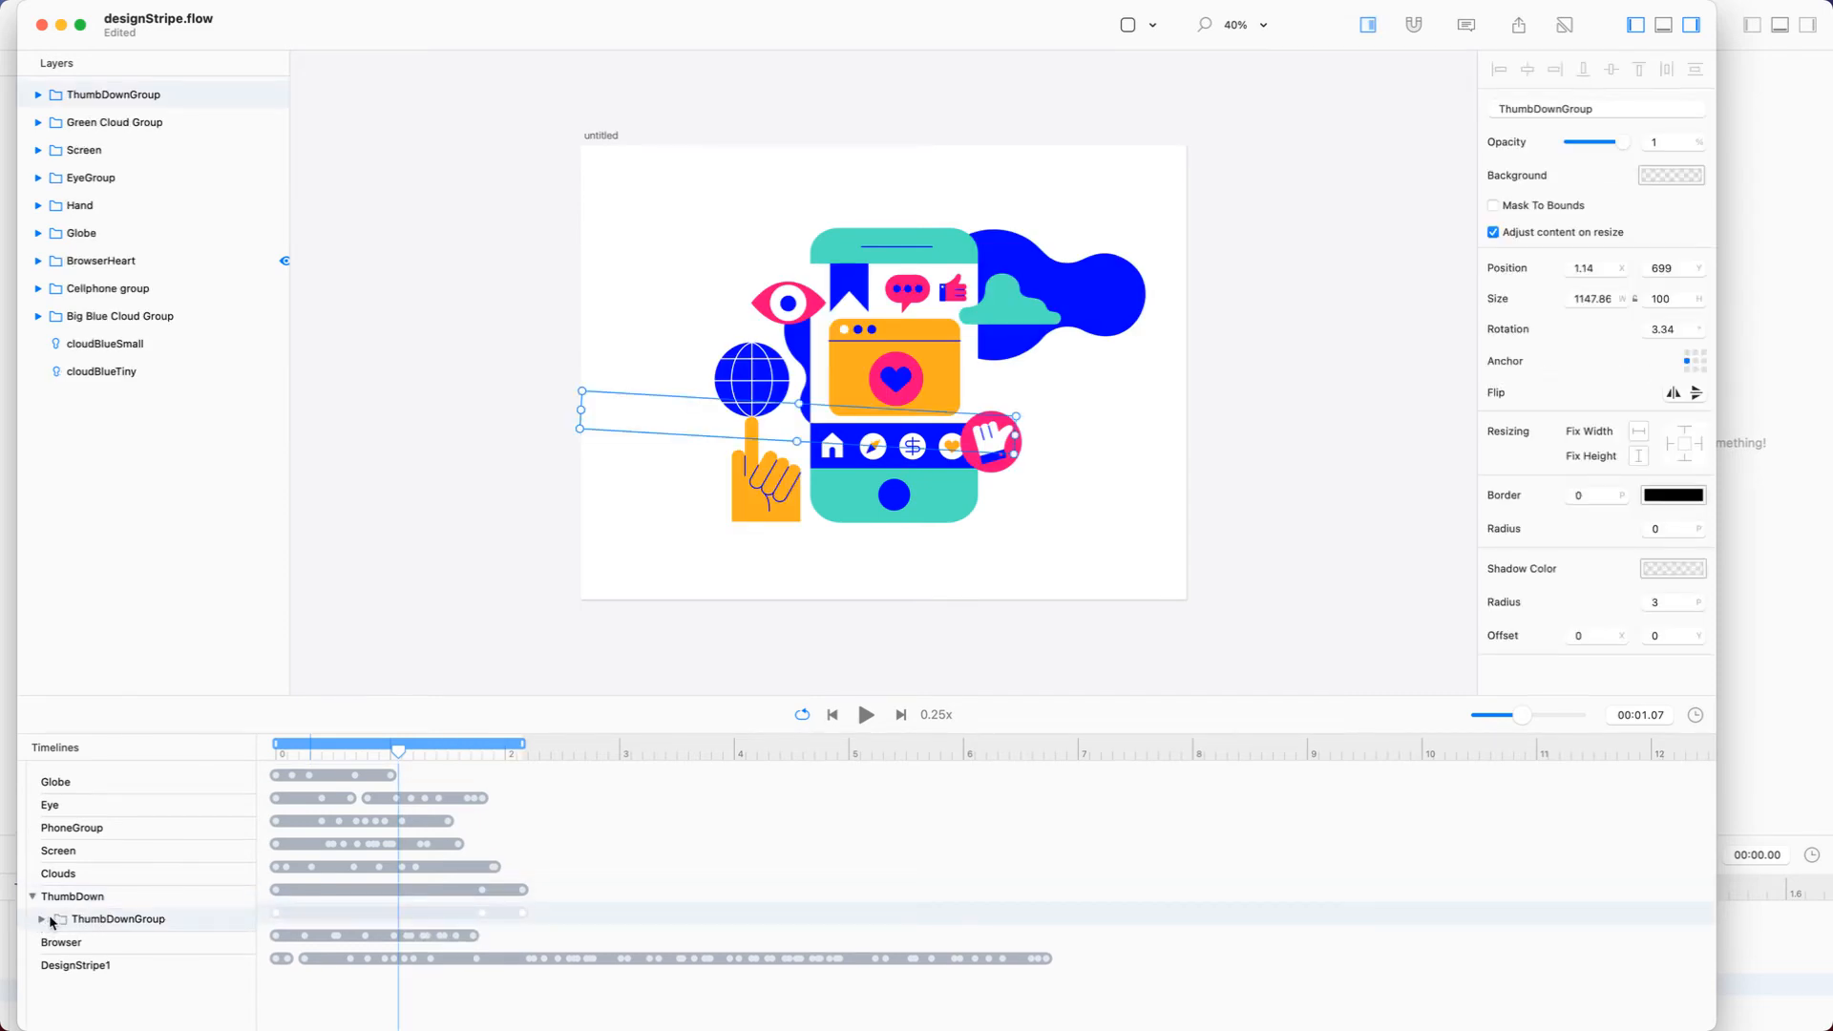
{"action": "left_click", "coordinate": [42, 921]}
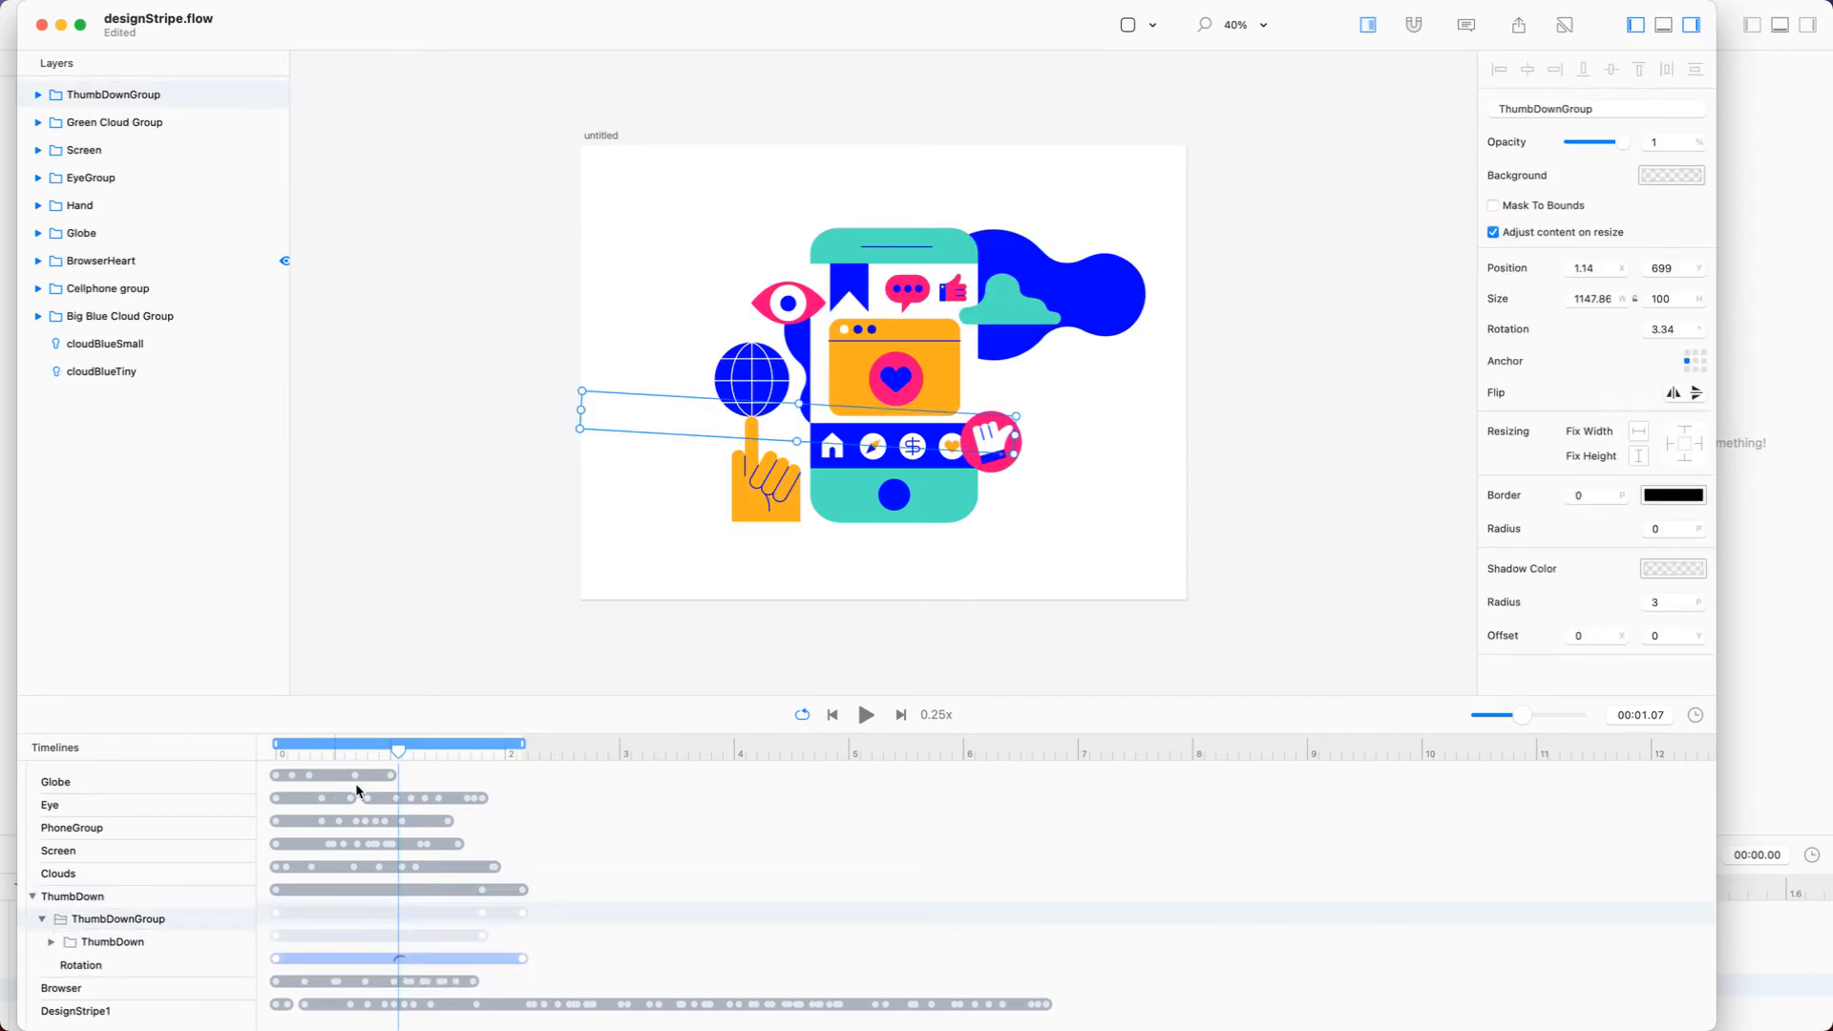
Scrub the reference ThumbDown timeline to its end and play the animation on an enlarged canvas
{"action": "left_click_drag", "start_coordinate": [394, 751], "coordinate": [588, 770]}
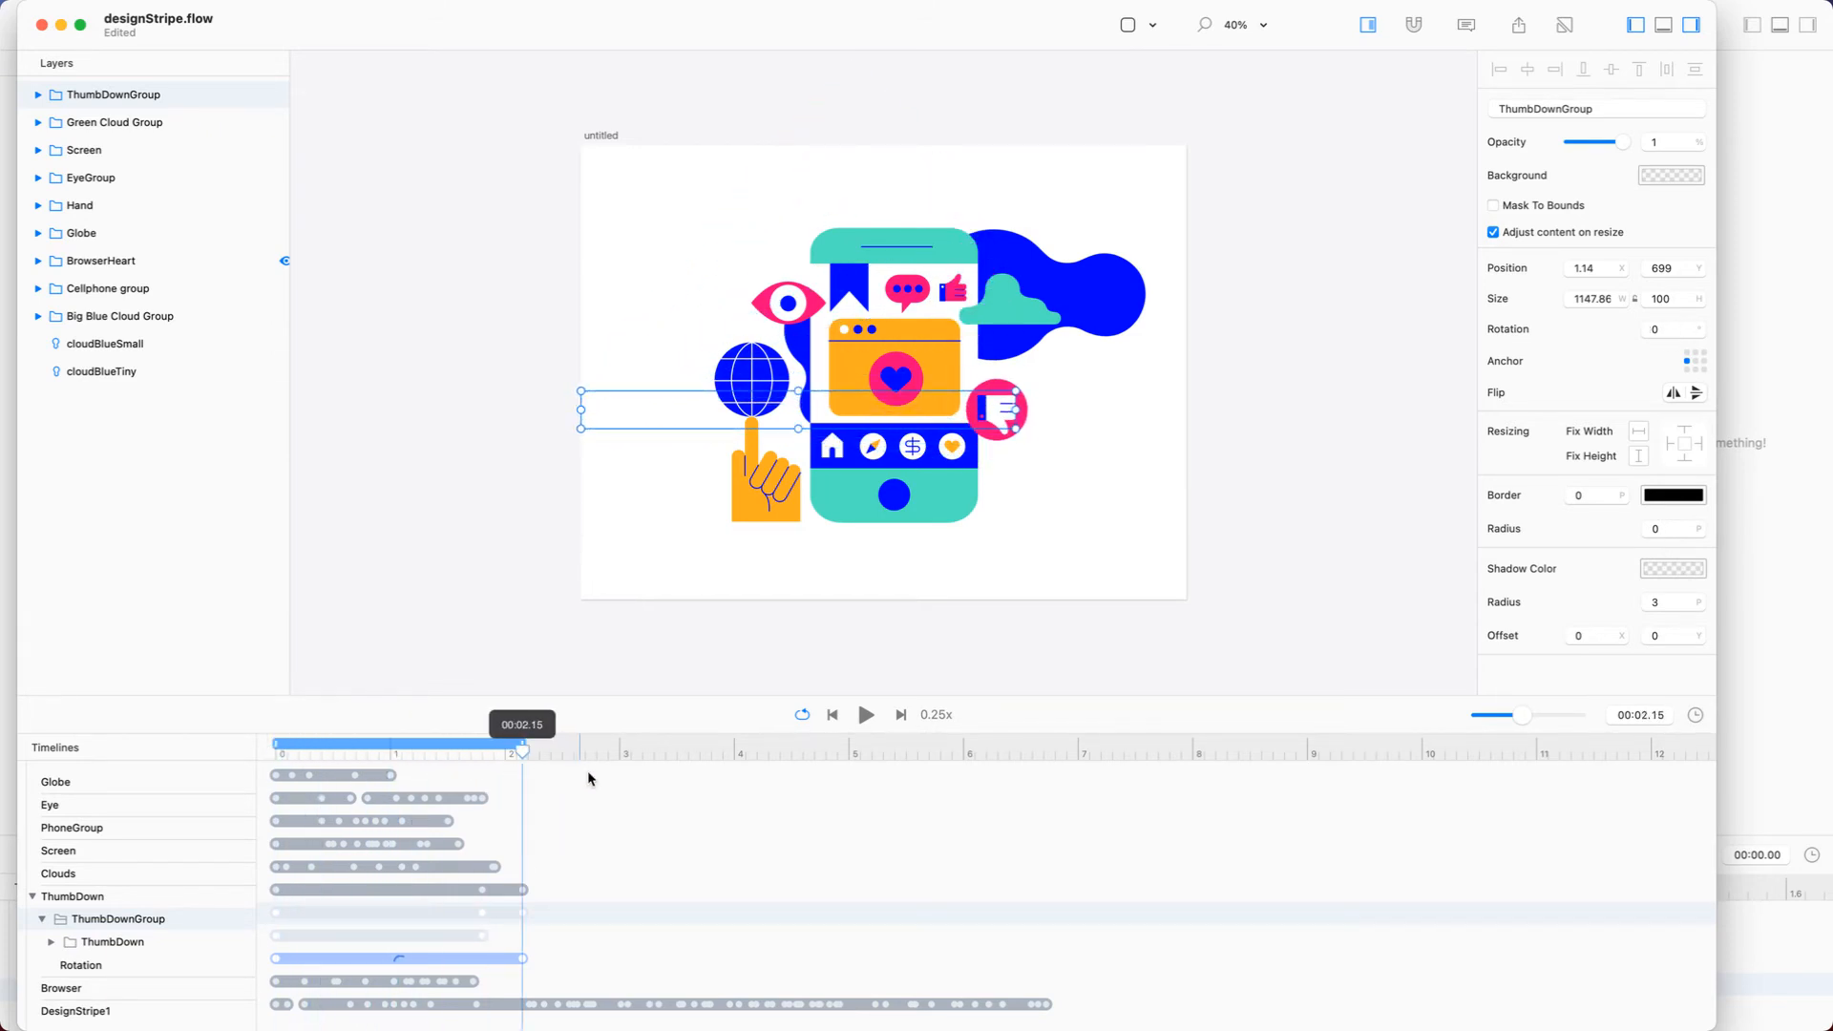
{"action": "left_click", "coordinate": [1386, 421]}
{"action": "left_click_drag", "start_coordinate": [1019, 696], "coordinate": [872, 961]}
{"action": "left_click", "coordinate": [869, 957]}
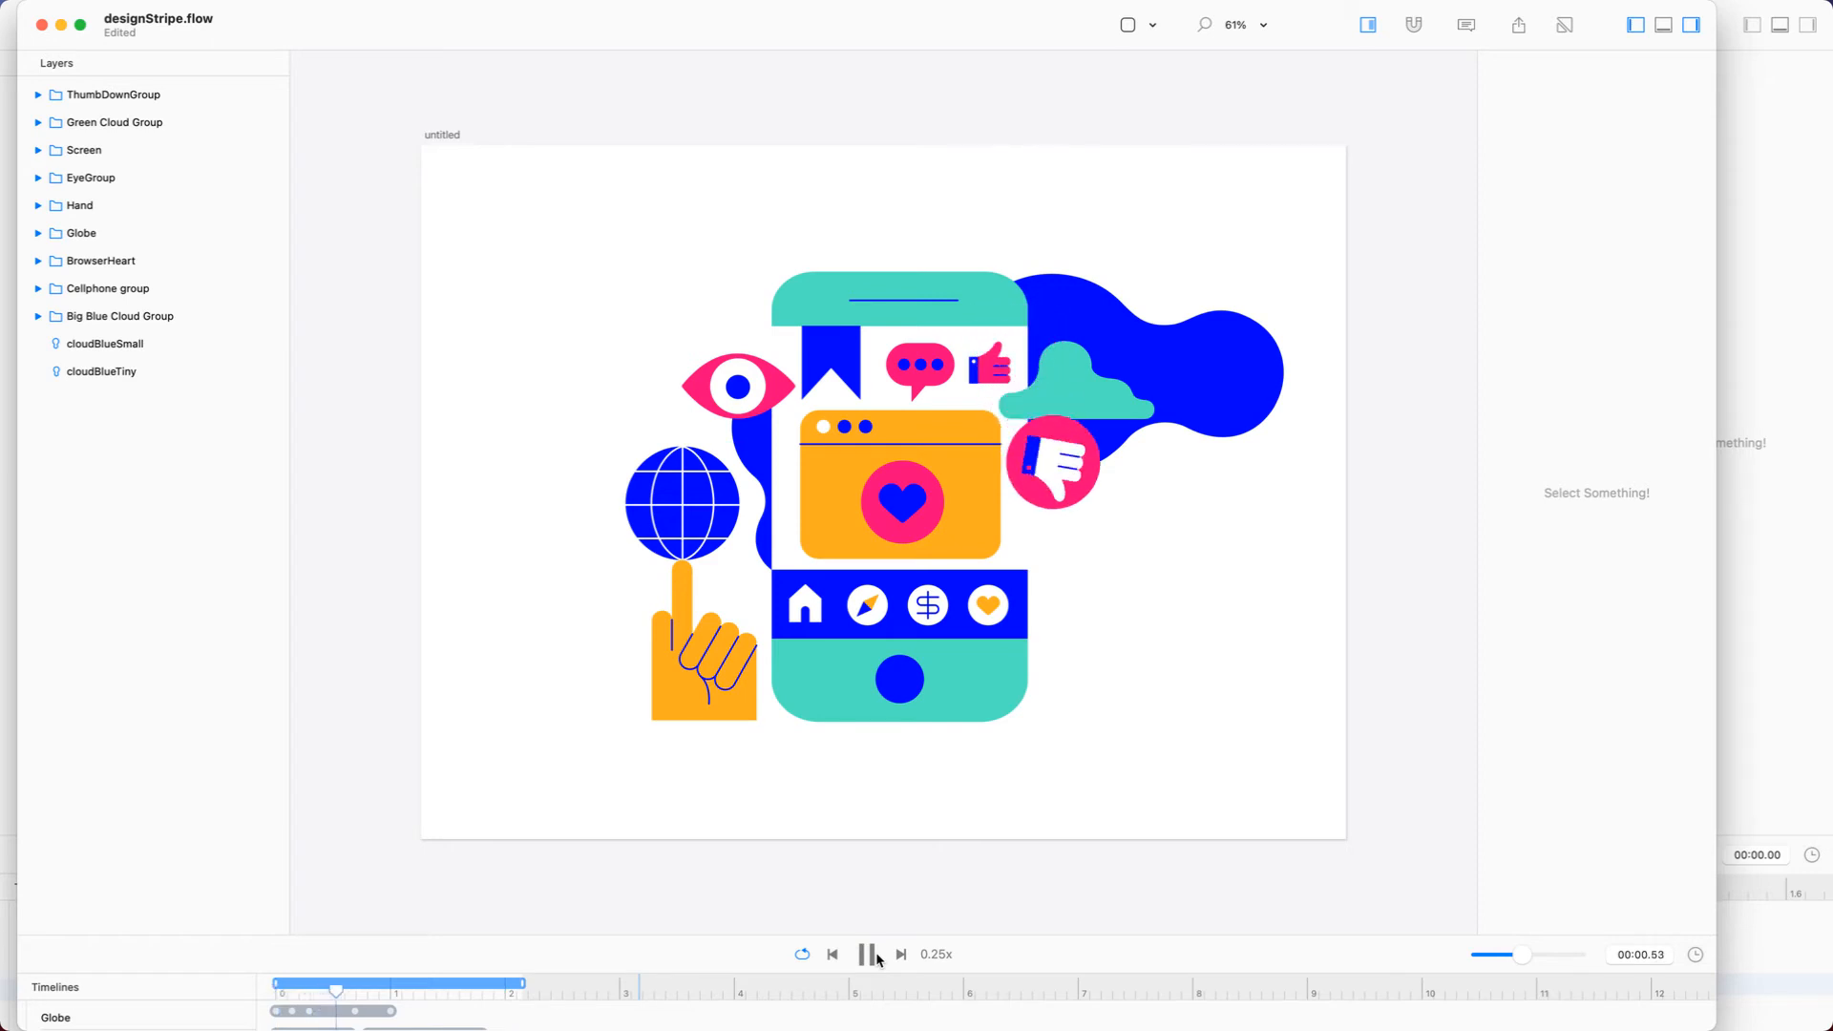
Set the designStripe.flow playback speed to 1x and replay the ThumbDown animation
{"action": "left_click", "coordinate": [934, 955]}
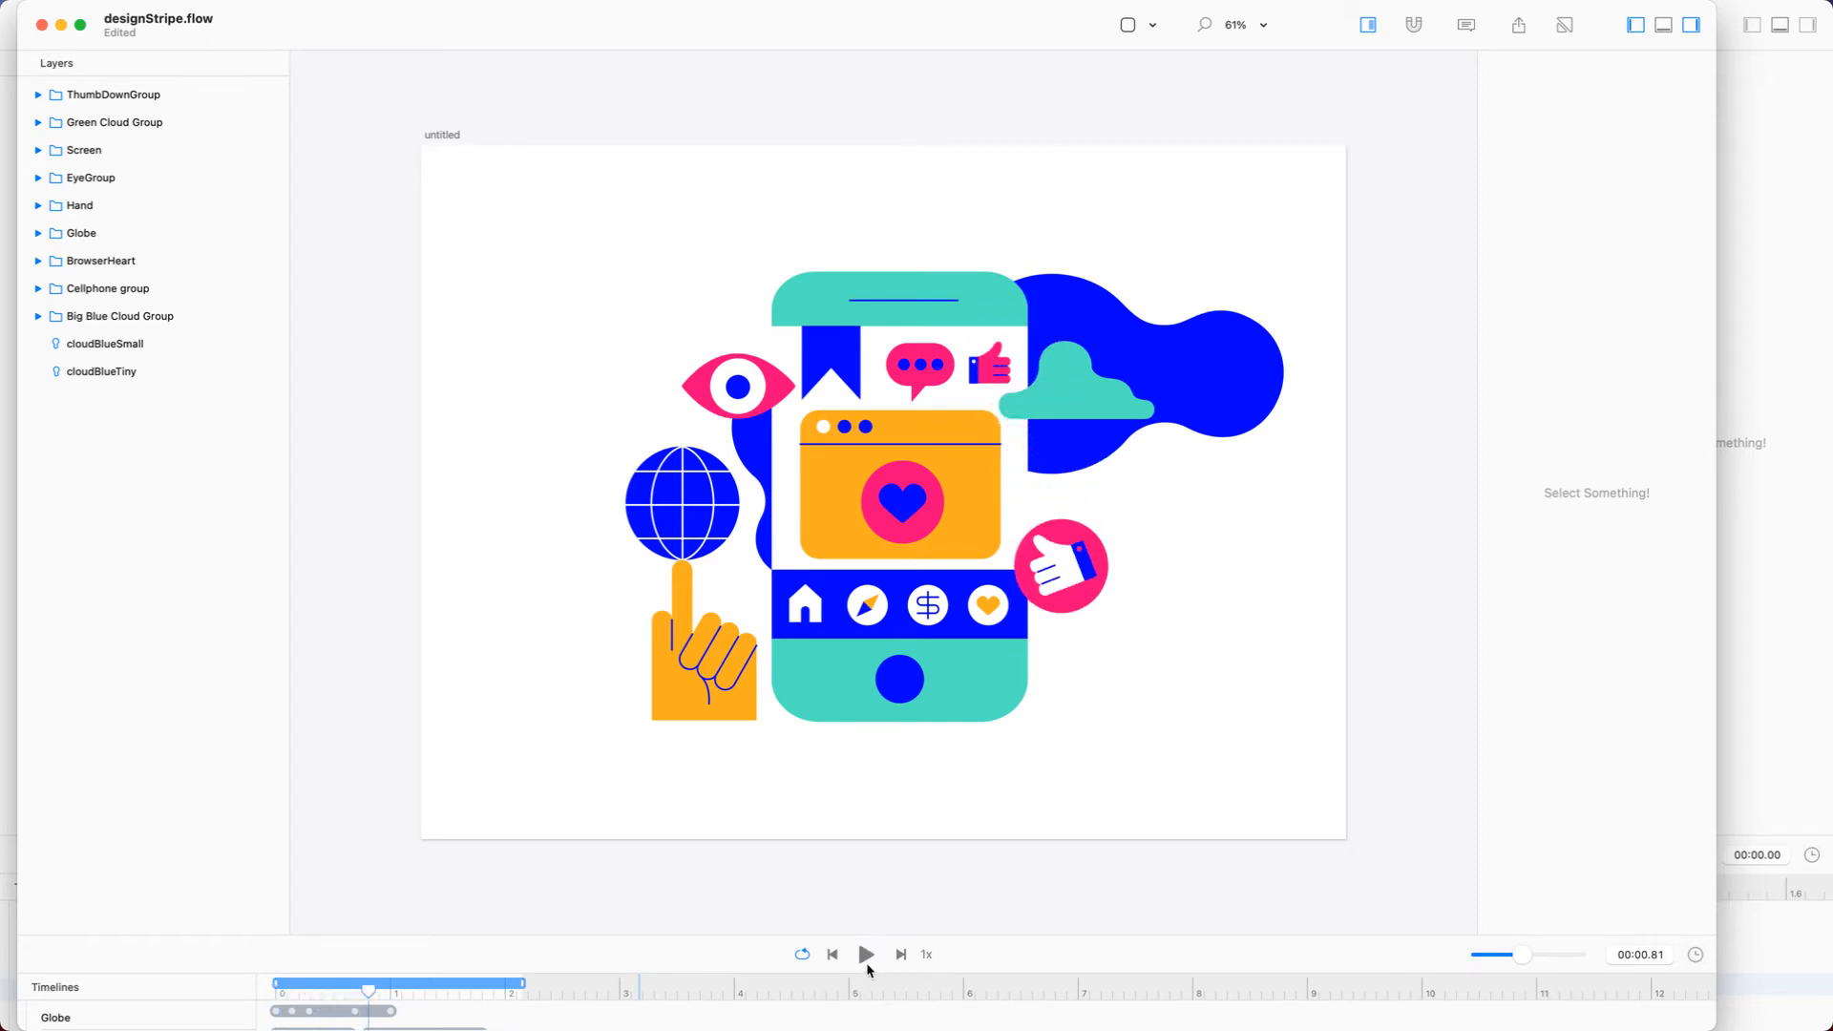
{"action": "left_click", "coordinate": [868, 963]}
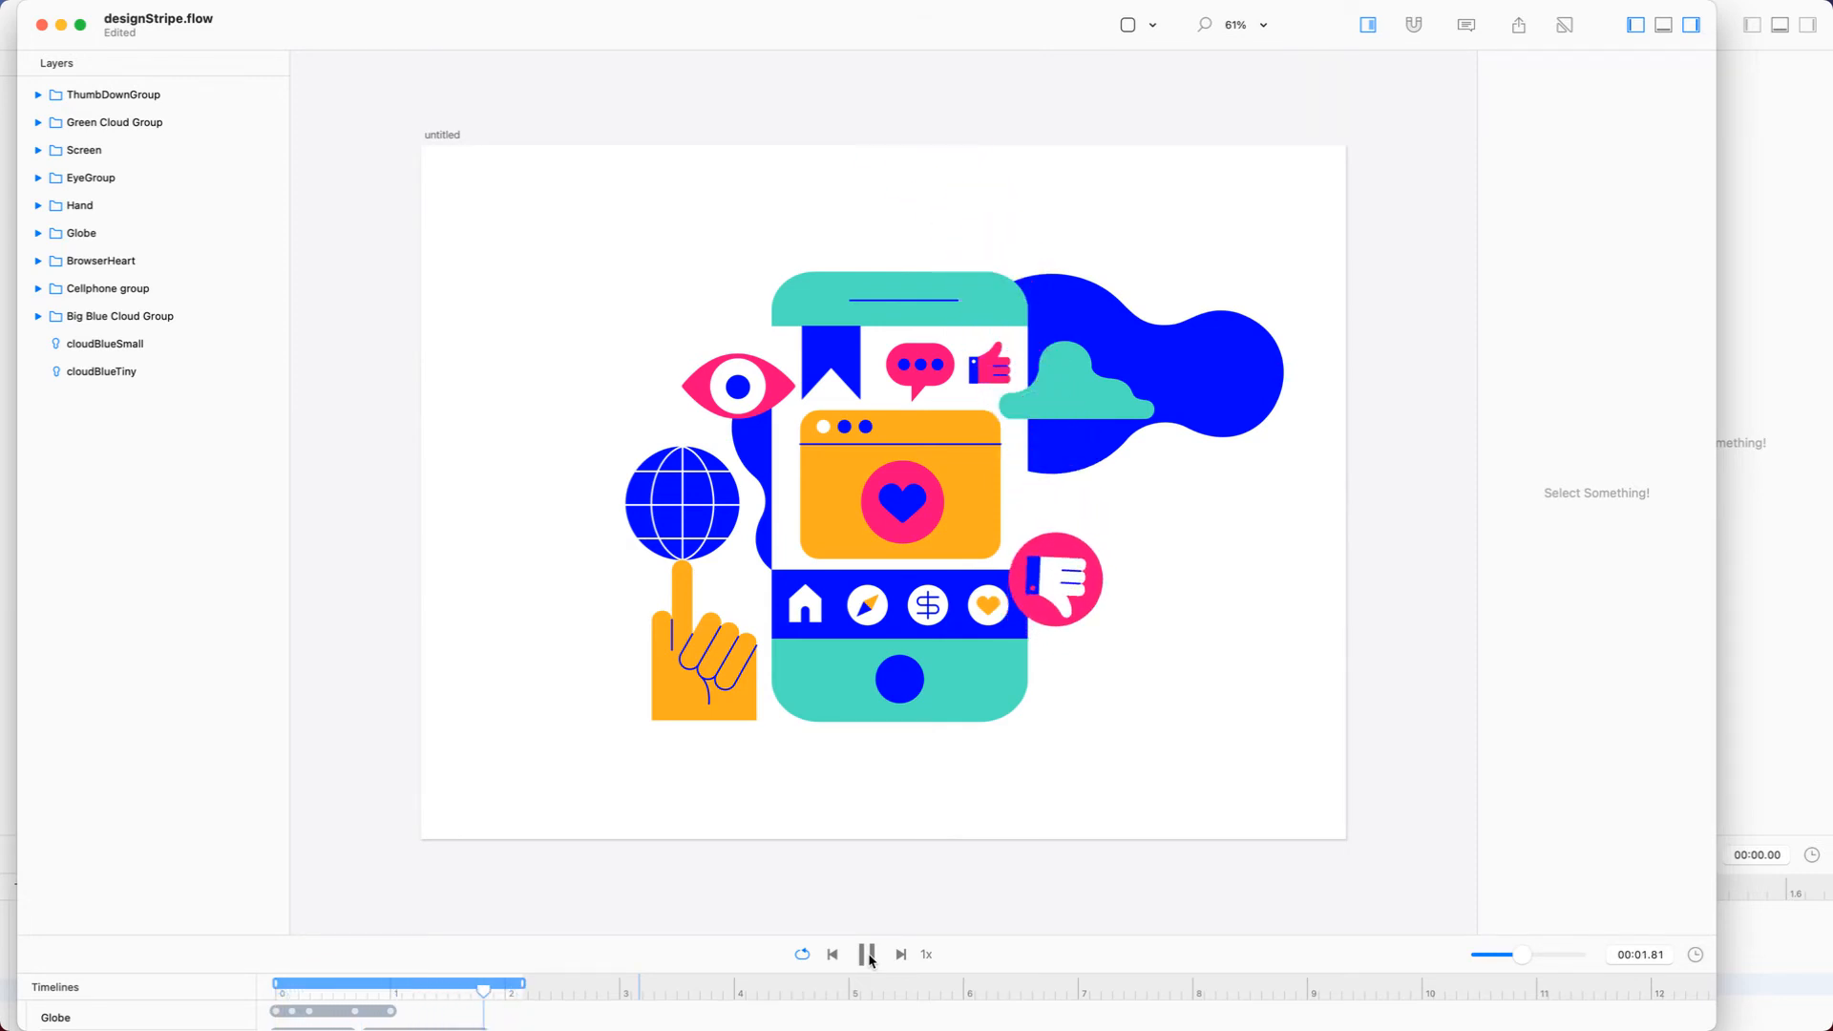
{"action": "left_click", "coordinate": [872, 960]}
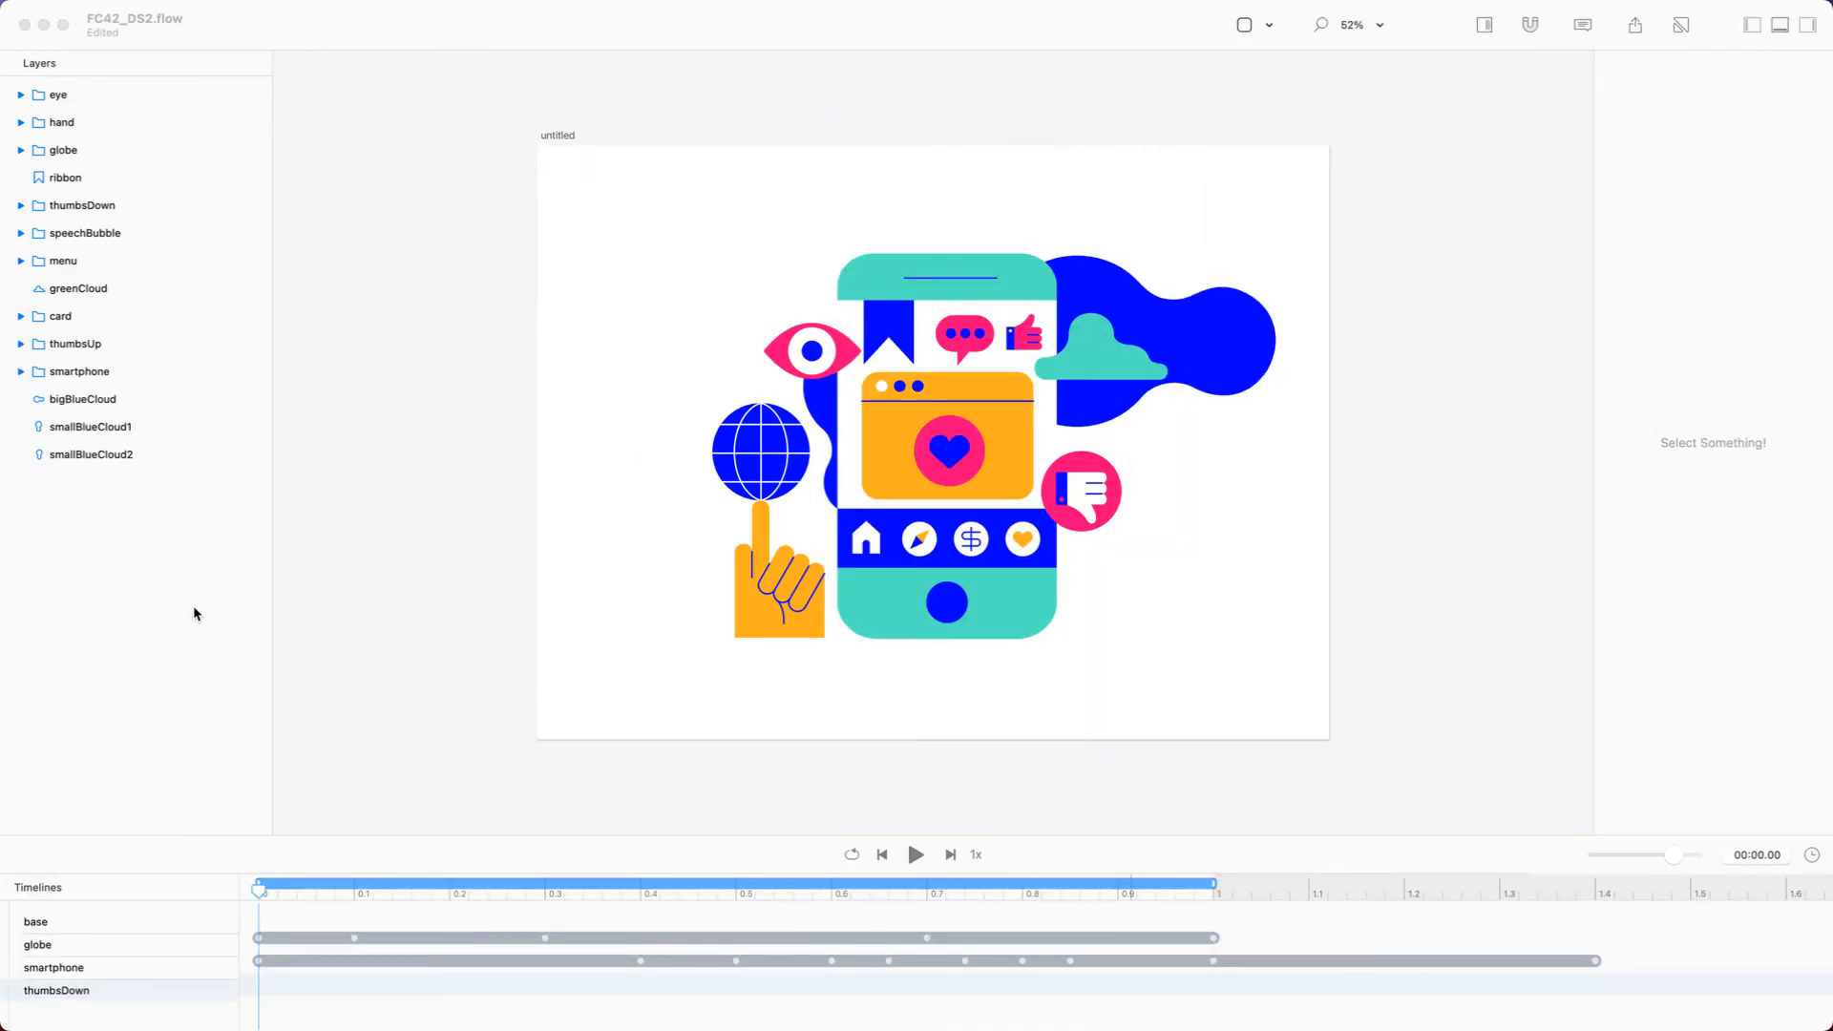
Switch back to the FC42_DS2.flow document, expand the thumbsDown layer group, and examine which shapes its paths are
{"action": "left_click", "coordinate": [194, 608]}
{"action": "left_click", "coordinate": [64, 25]}
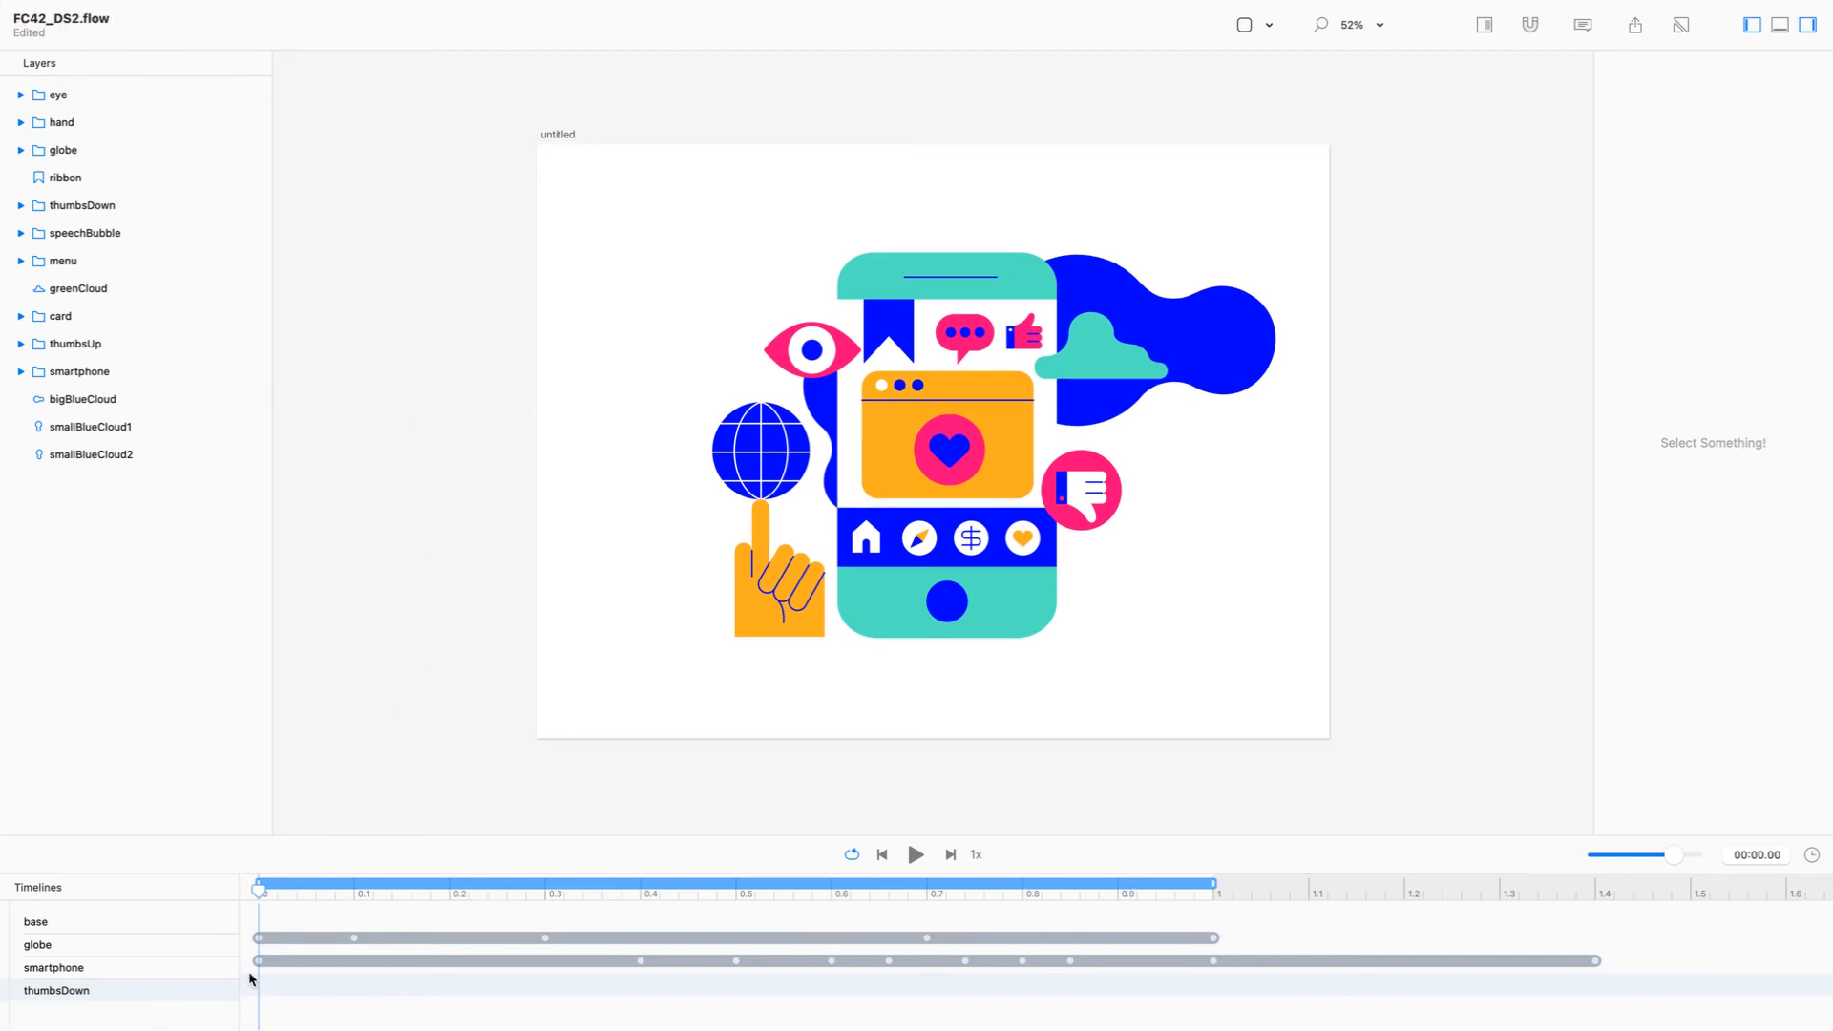
{"action": "left_click", "coordinate": [1096, 468]}
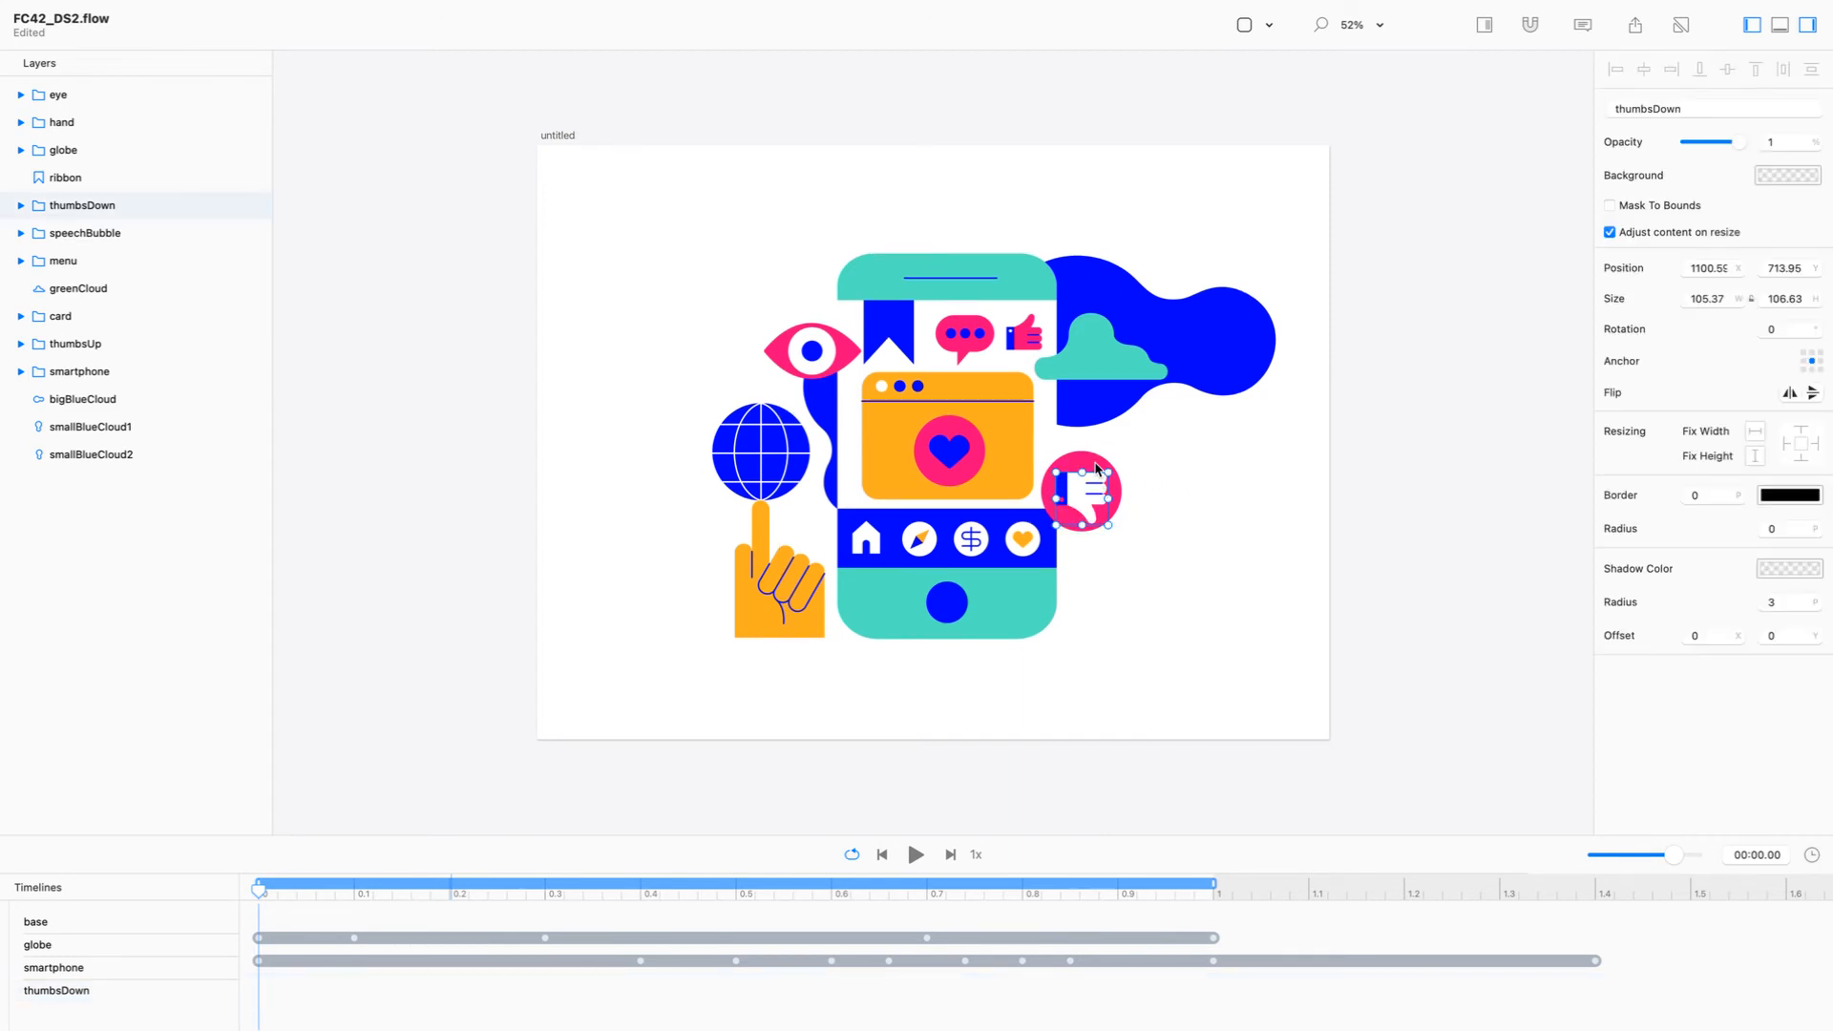
{"action": "left_click", "coordinate": [21, 206]}
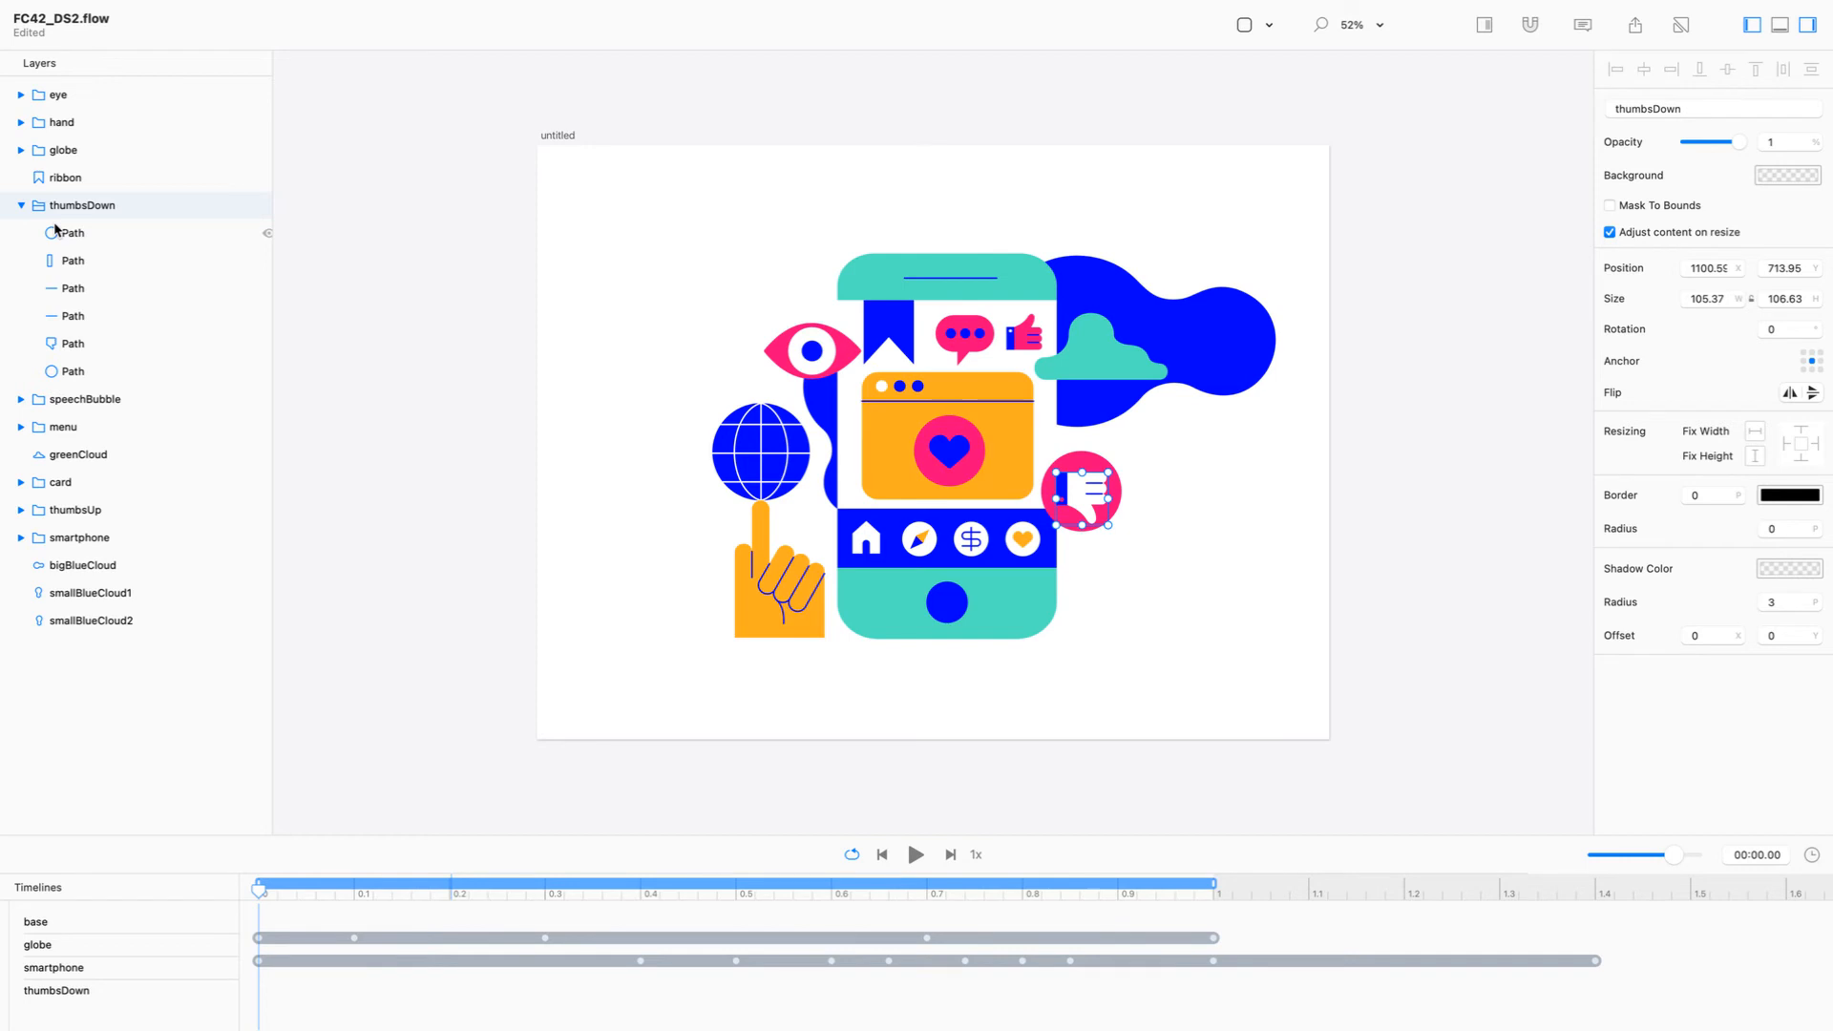
{"action": "left_click", "coordinate": [55, 231]}
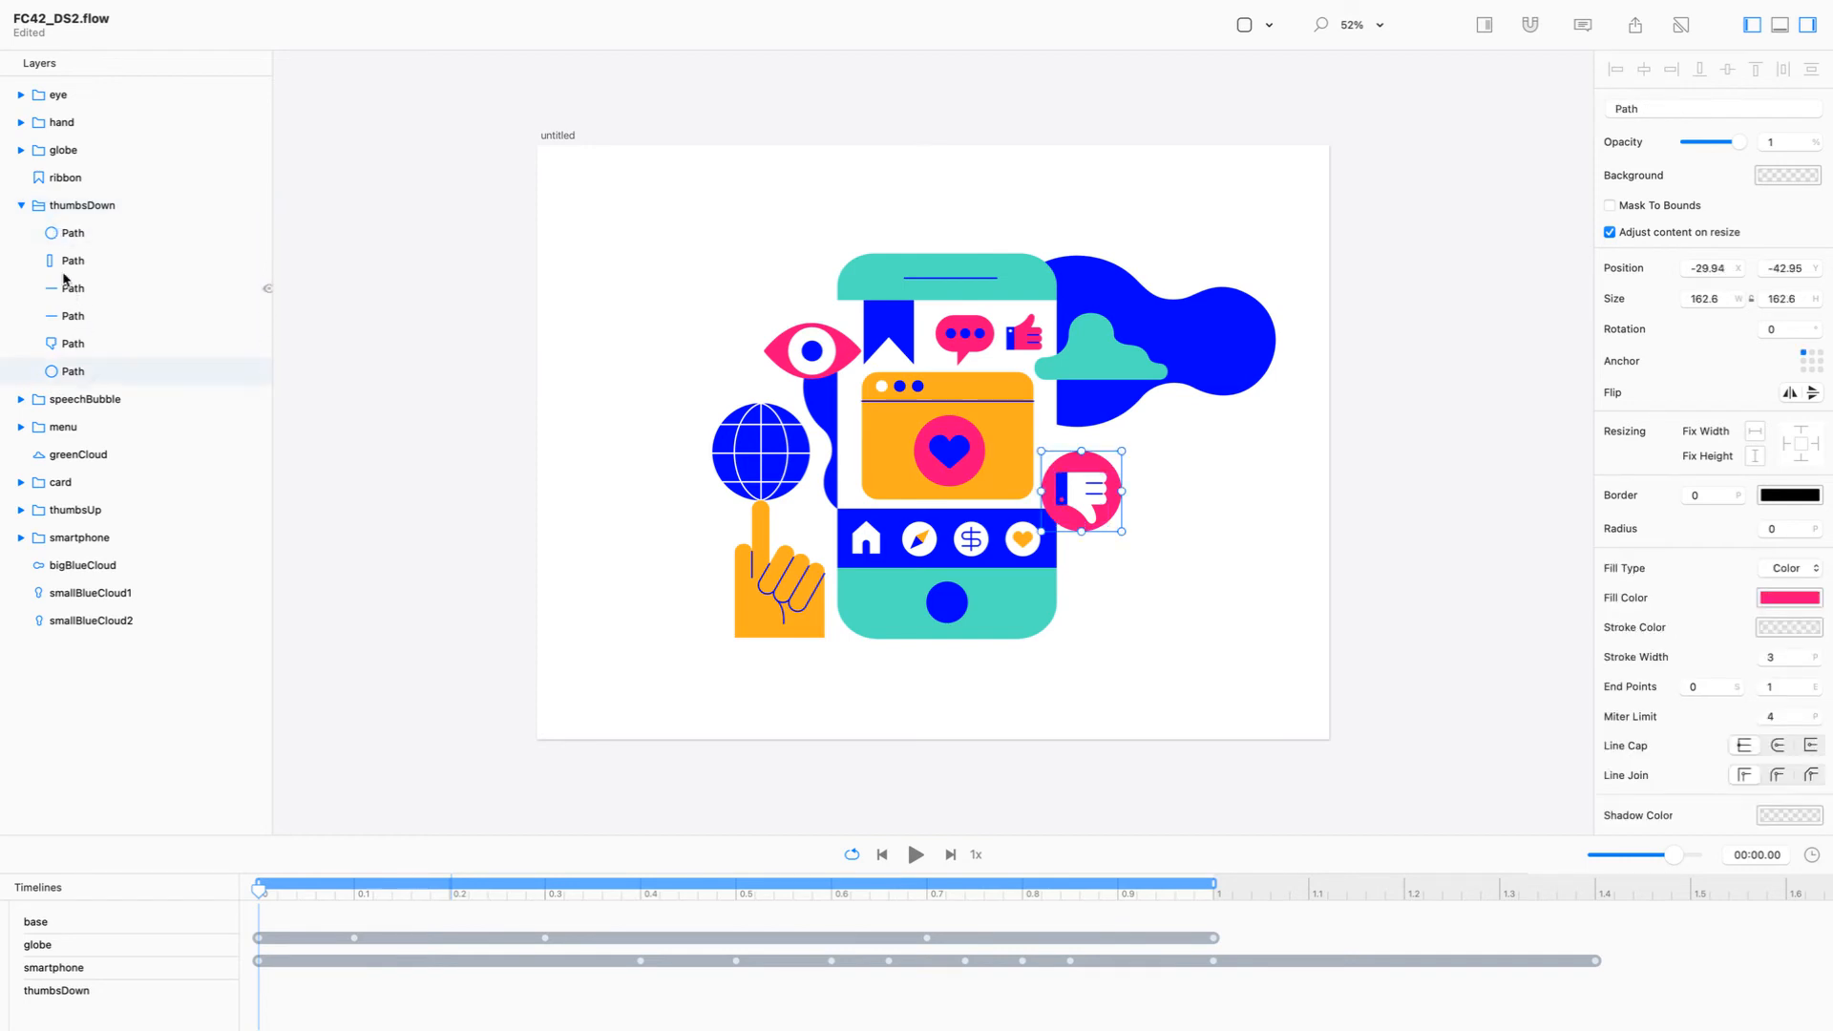
{"action": "left_click", "coordinate": [94, 206]}
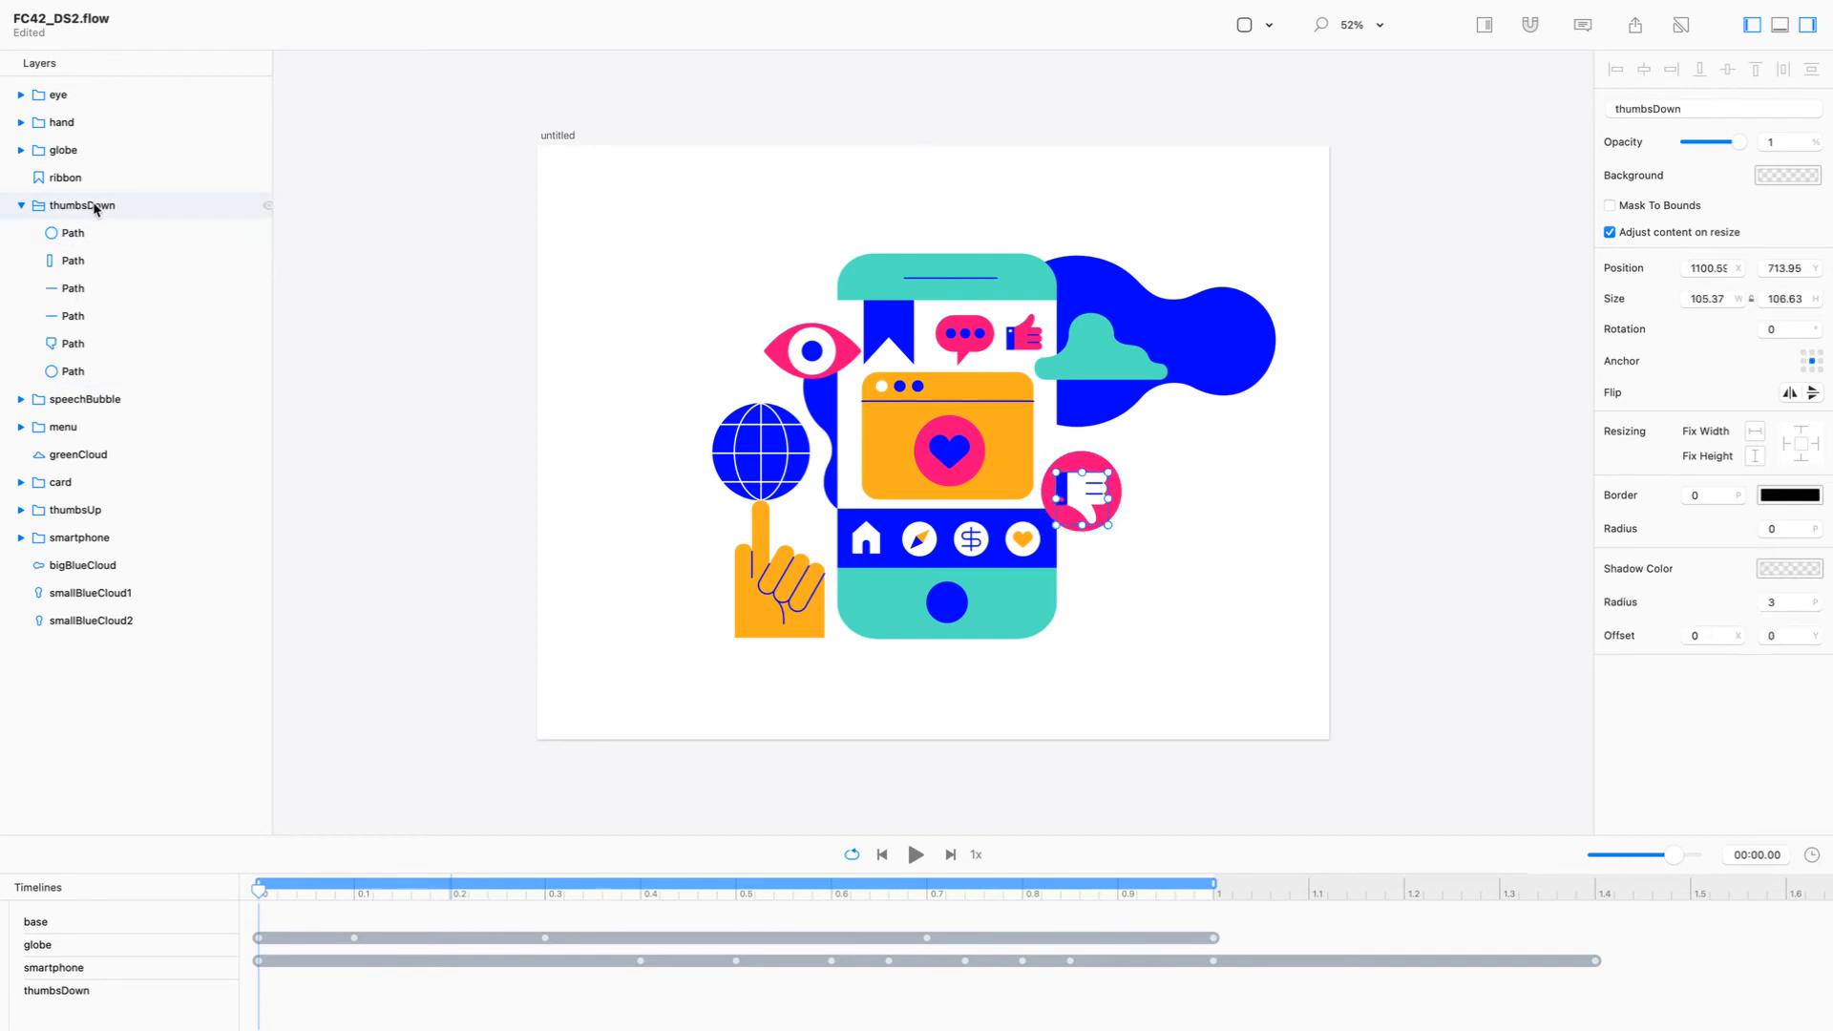
{"action": "left_click", "coordinate": [83, 374]}
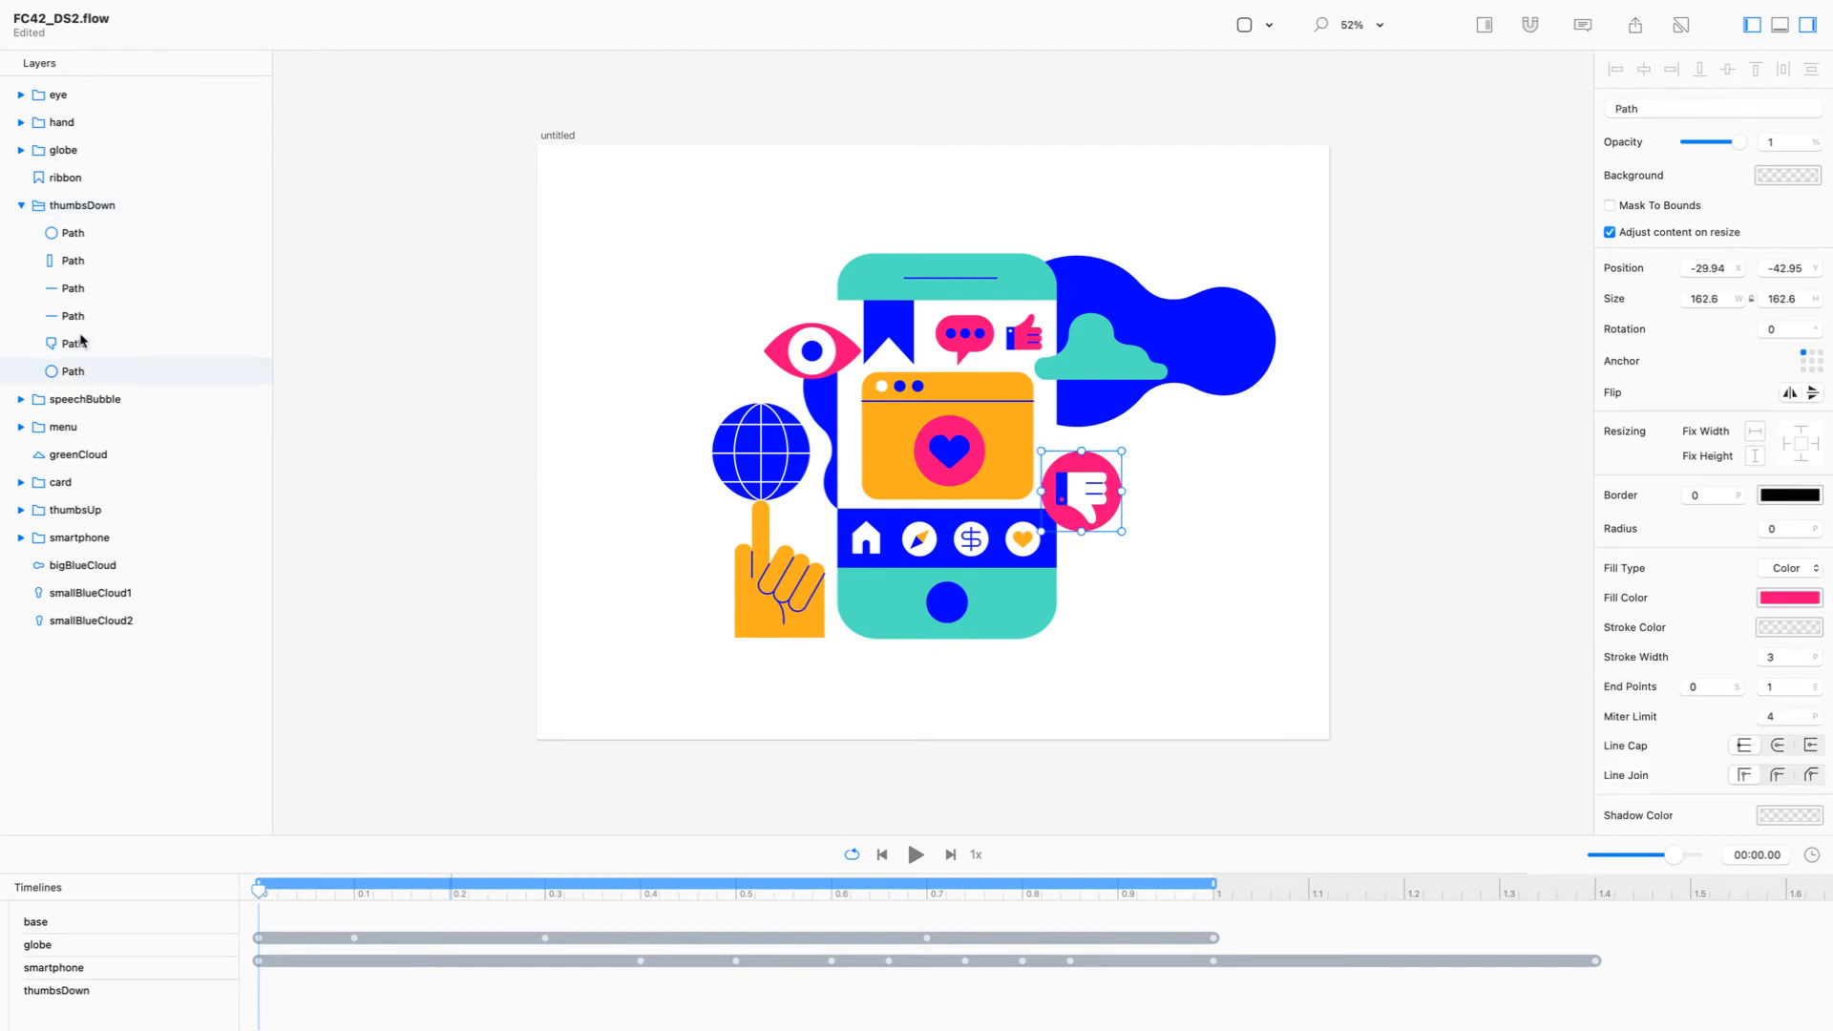
{"action": "left_click", "coordinate": [79, 238]}
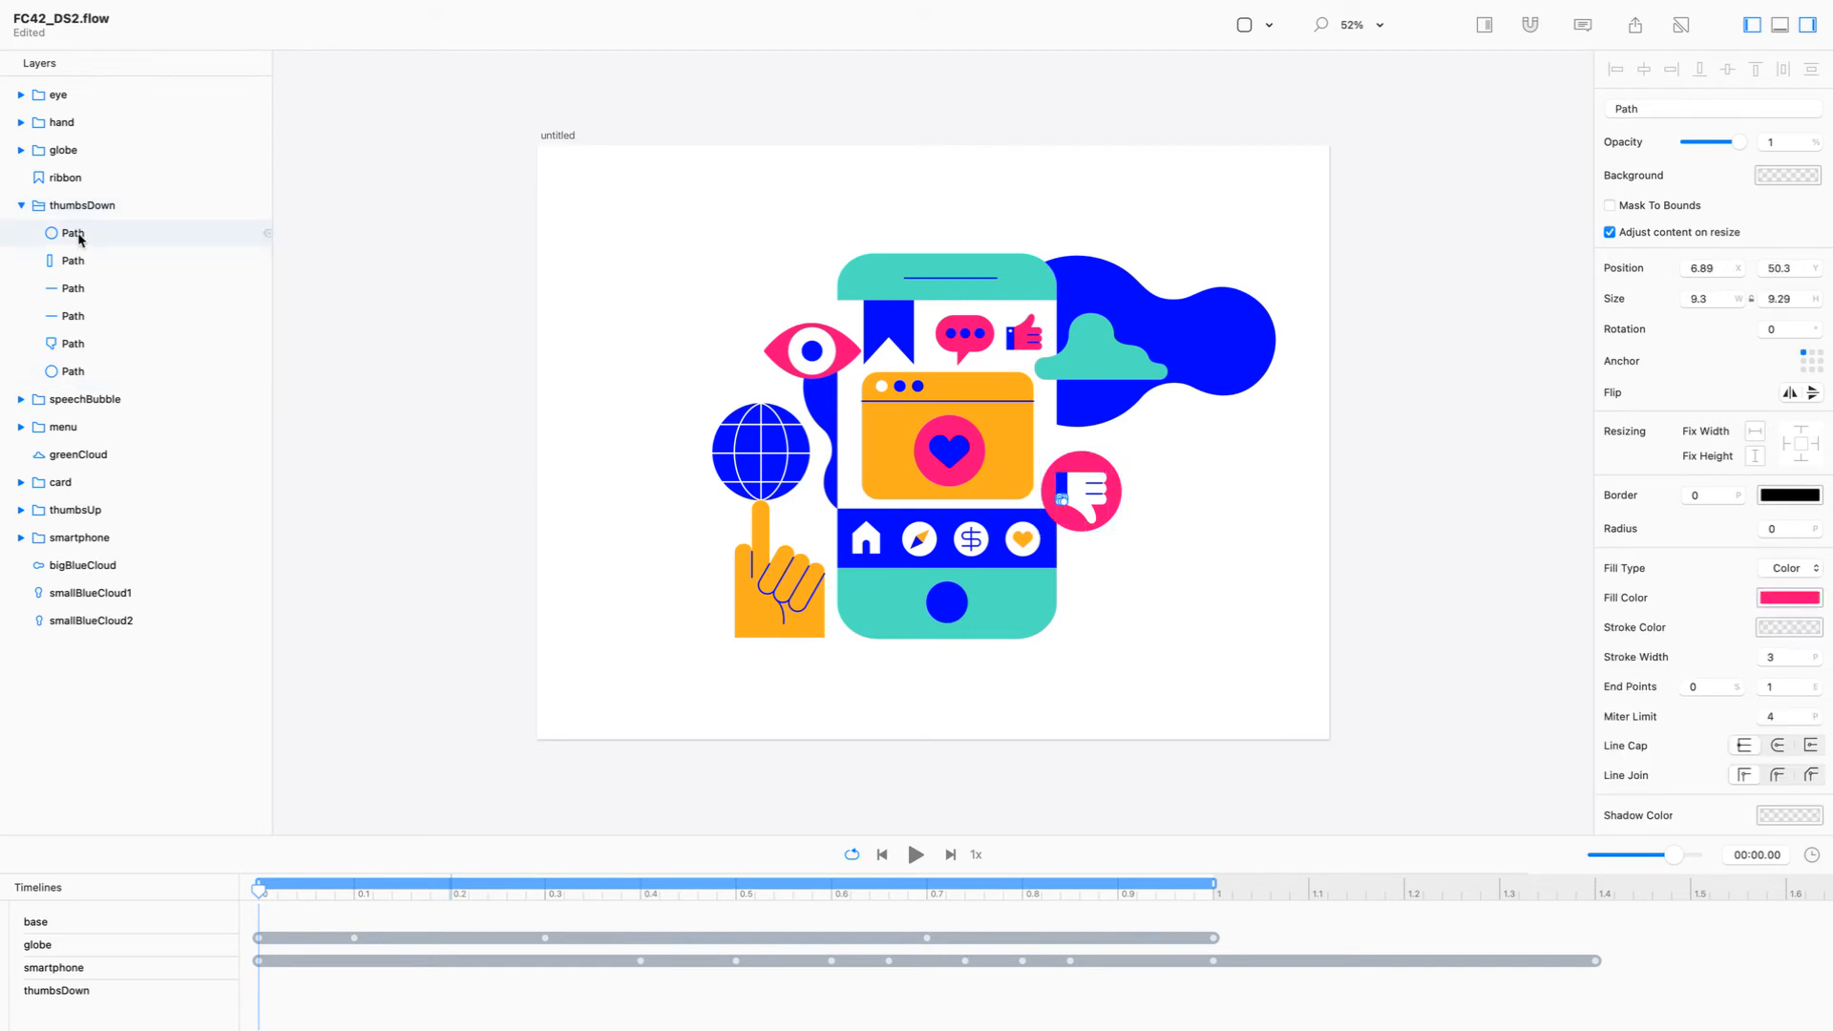
{"action": "left_click", "coordinate": [84, 209]}
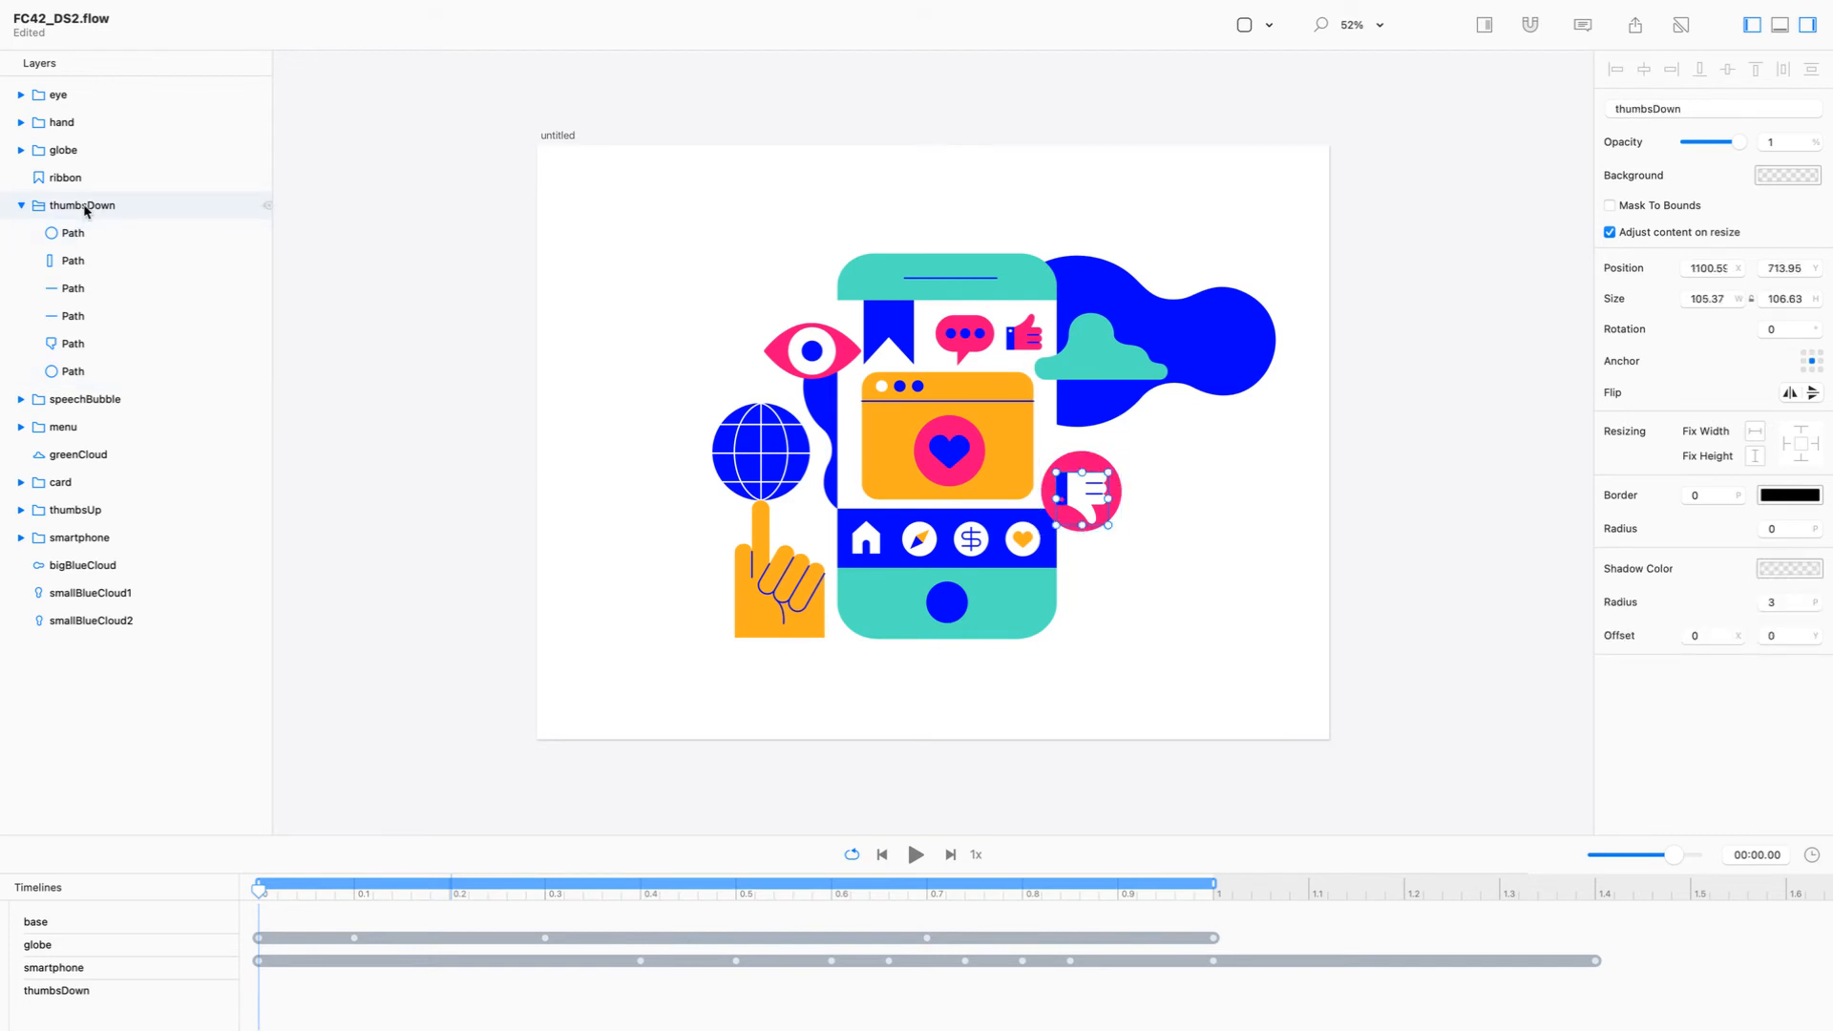
Ungroup the thumbsDown paths, regroup them so the bounds enclose the pink circle, and name the group thumbsDown
{"action": "key", "text": "super+shift+g"}
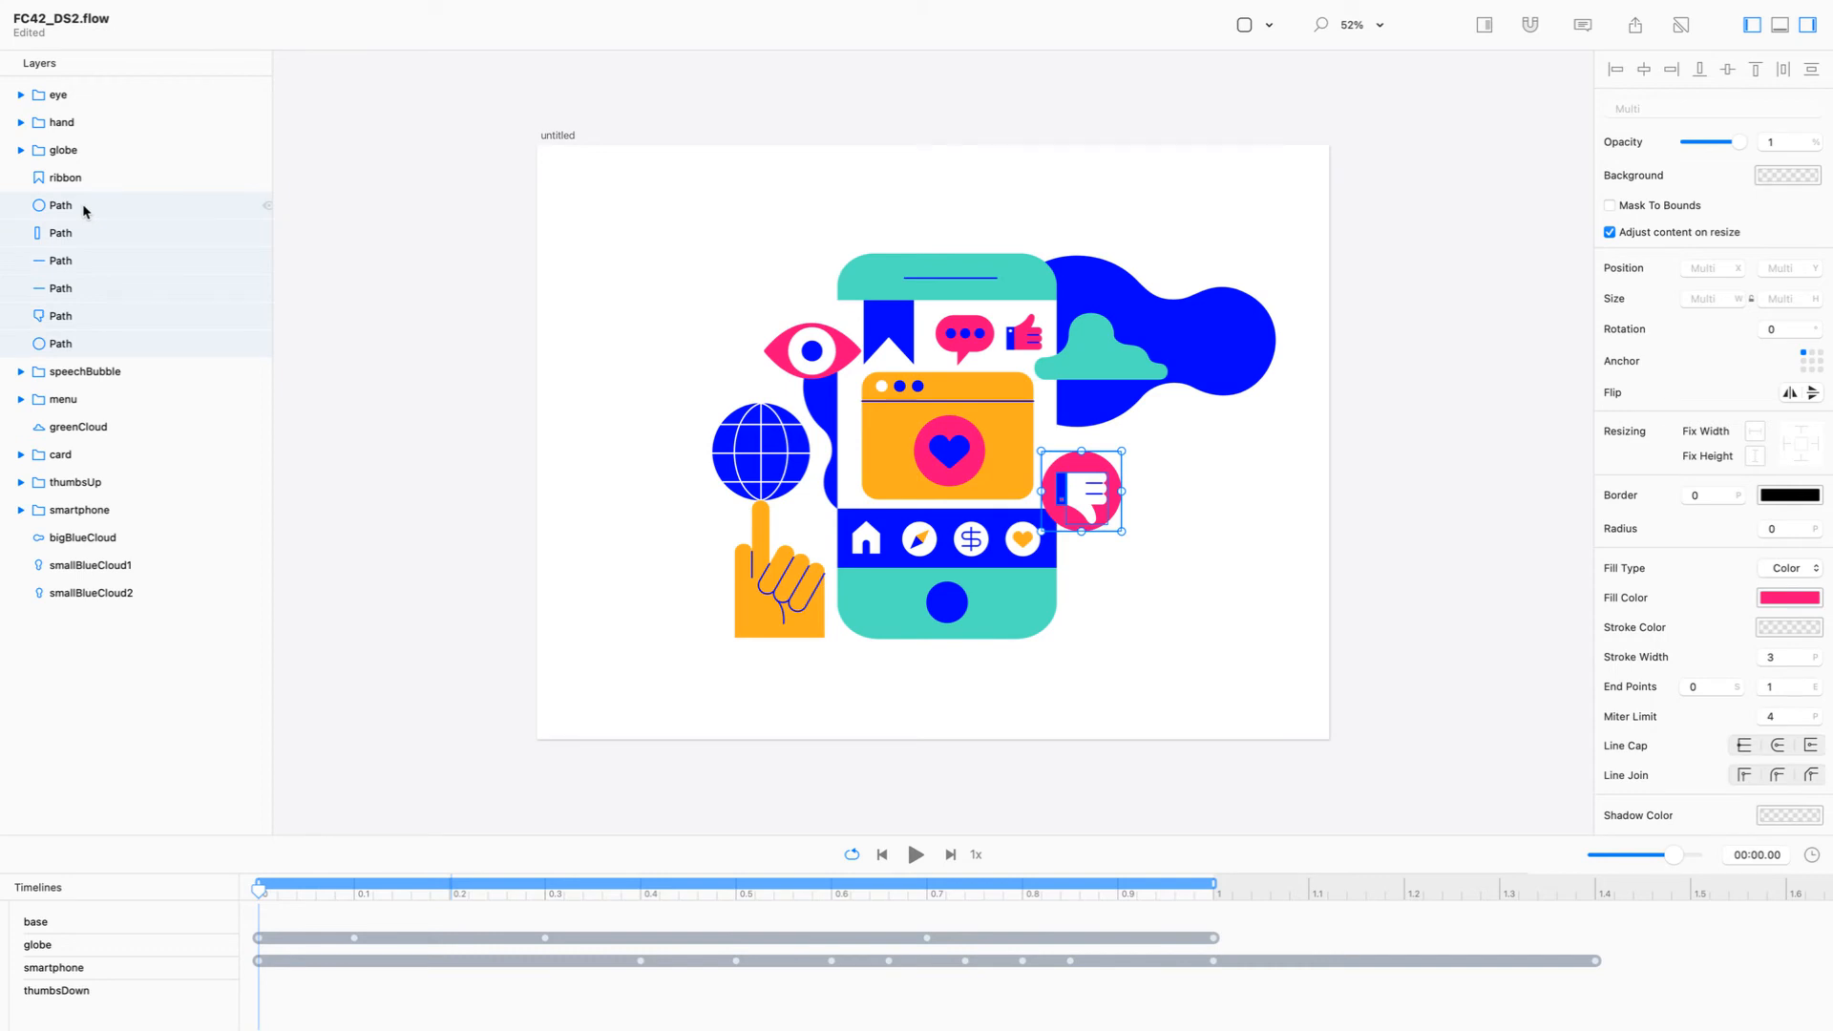
{"action": "key", "text": "super+g"}
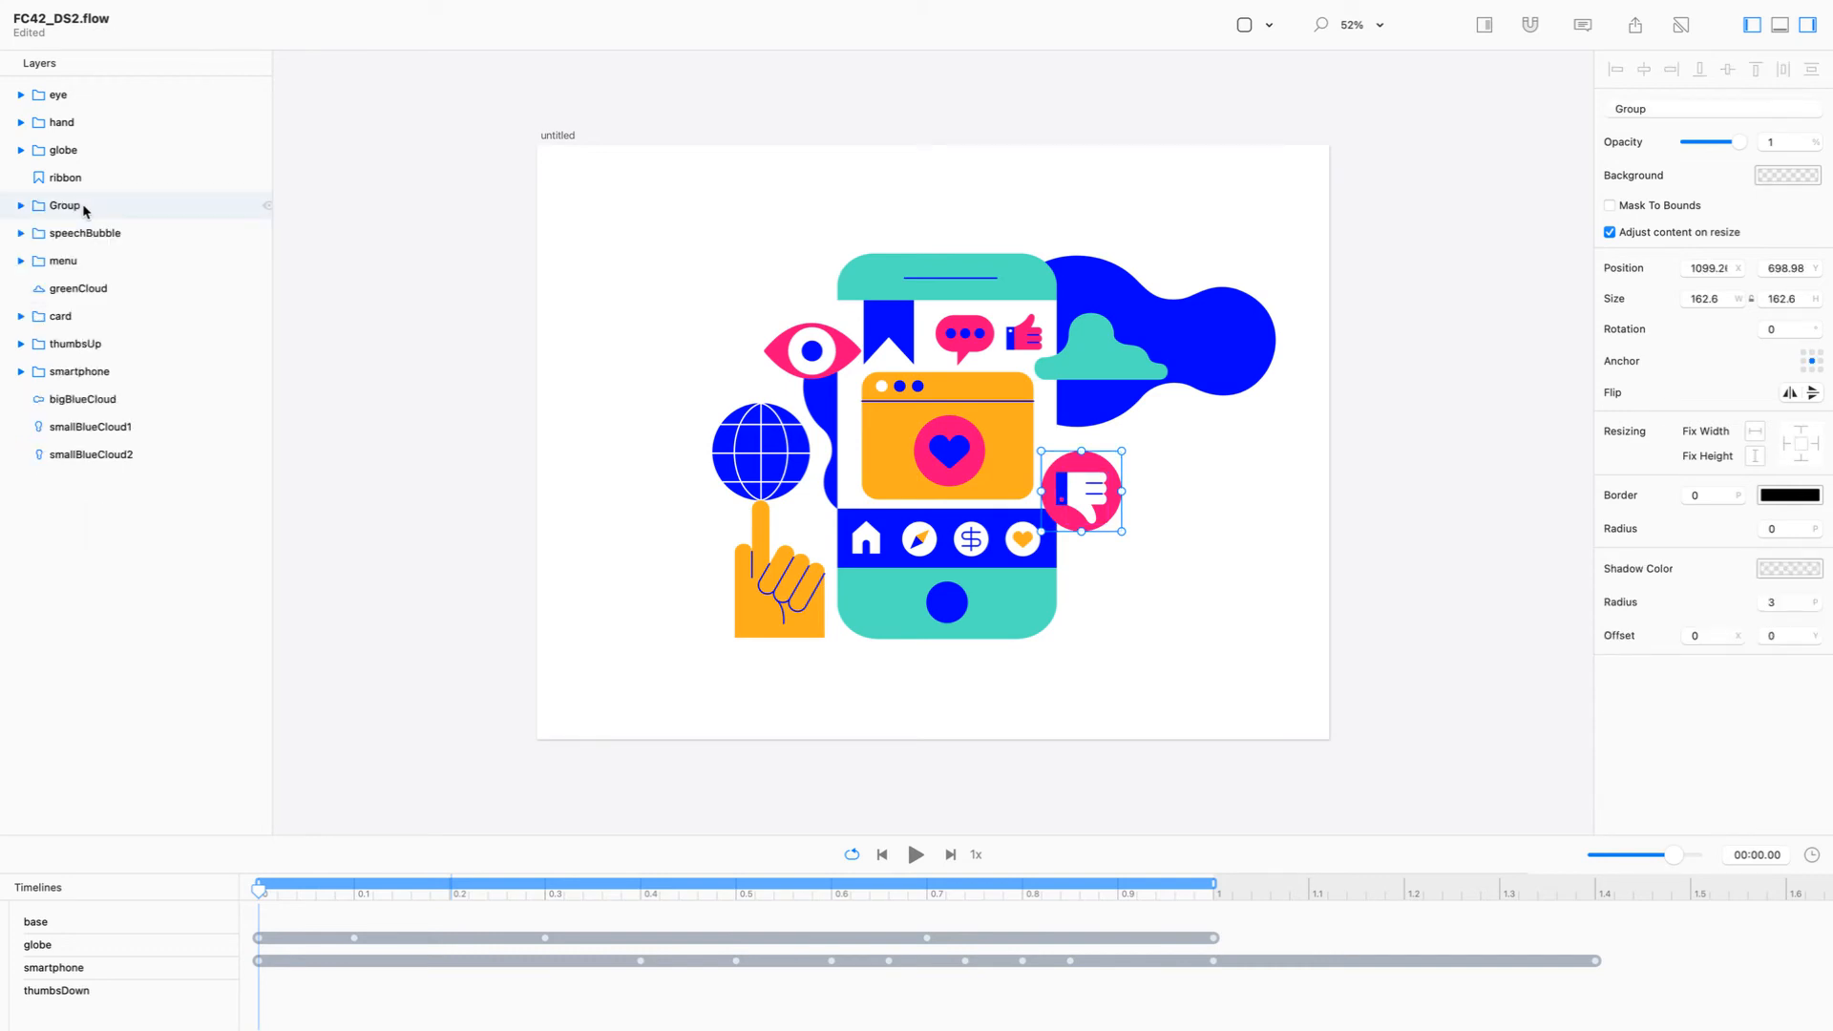
{"action": "left_click", "coordinate": [20, 206]}
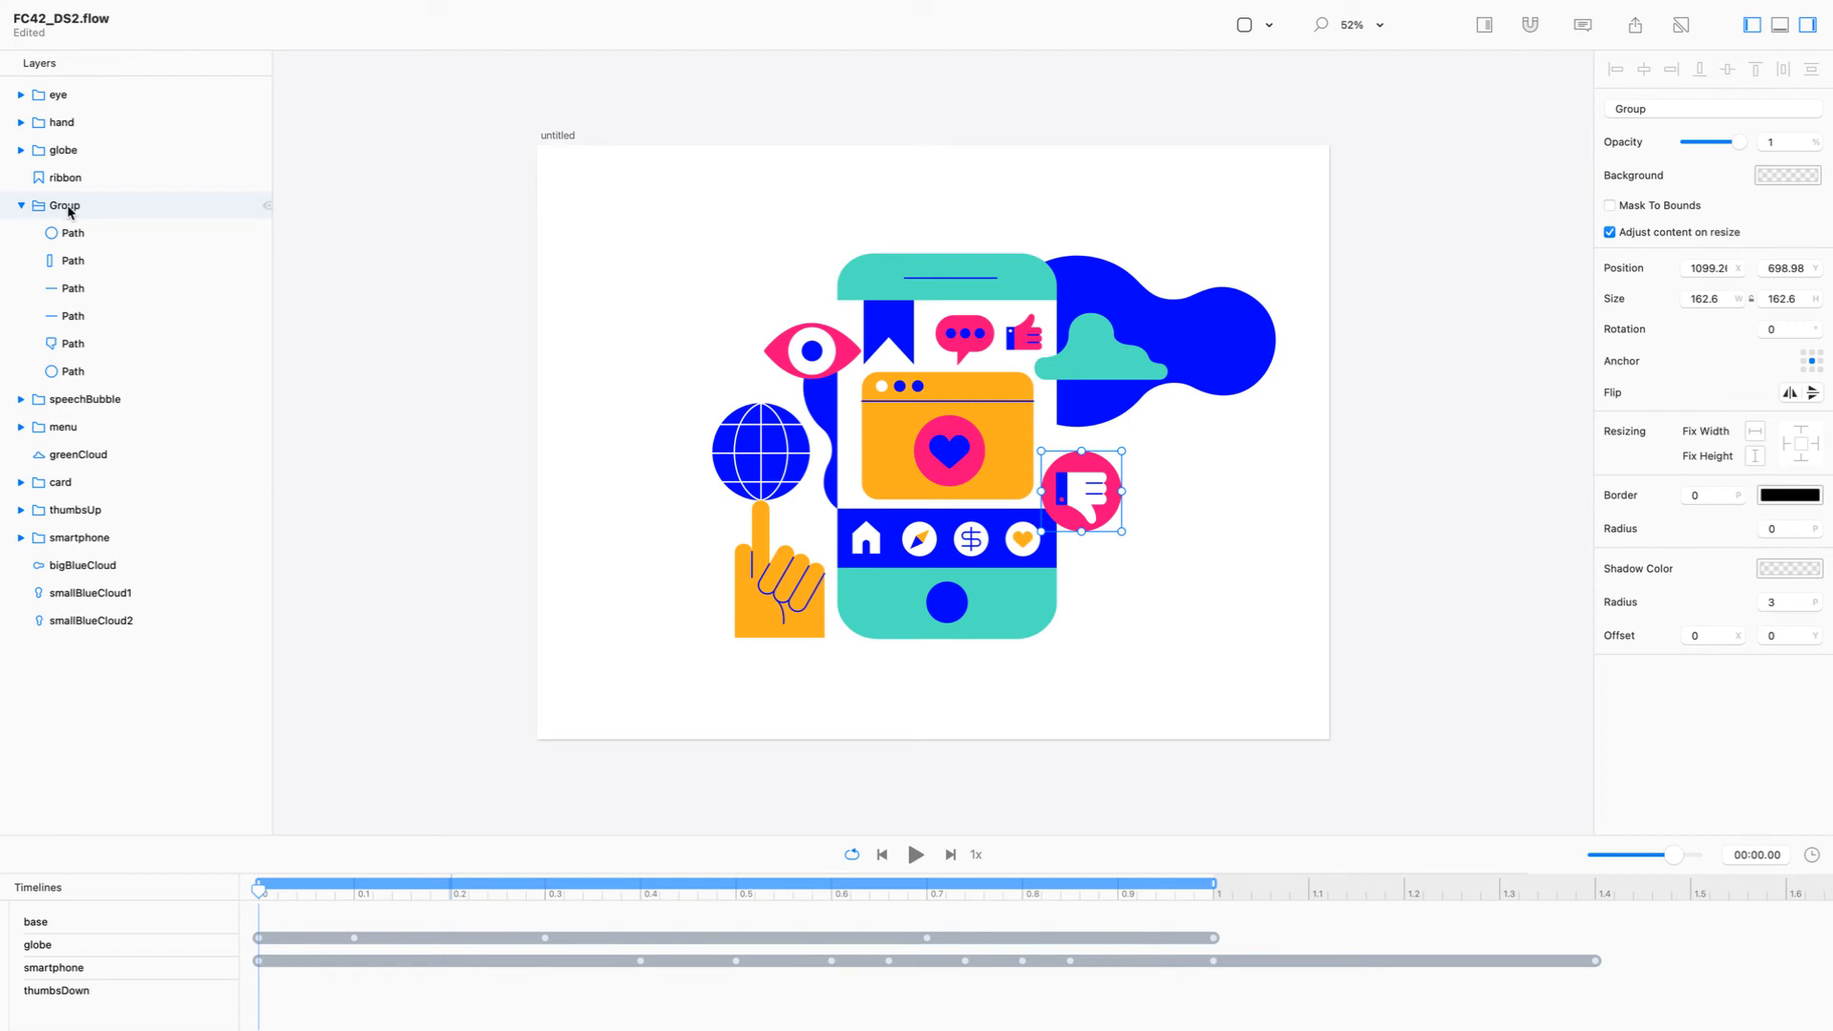
{"action": "double_click", "coordinate": [66, 206]}
{"action": "type", "text": "t"}
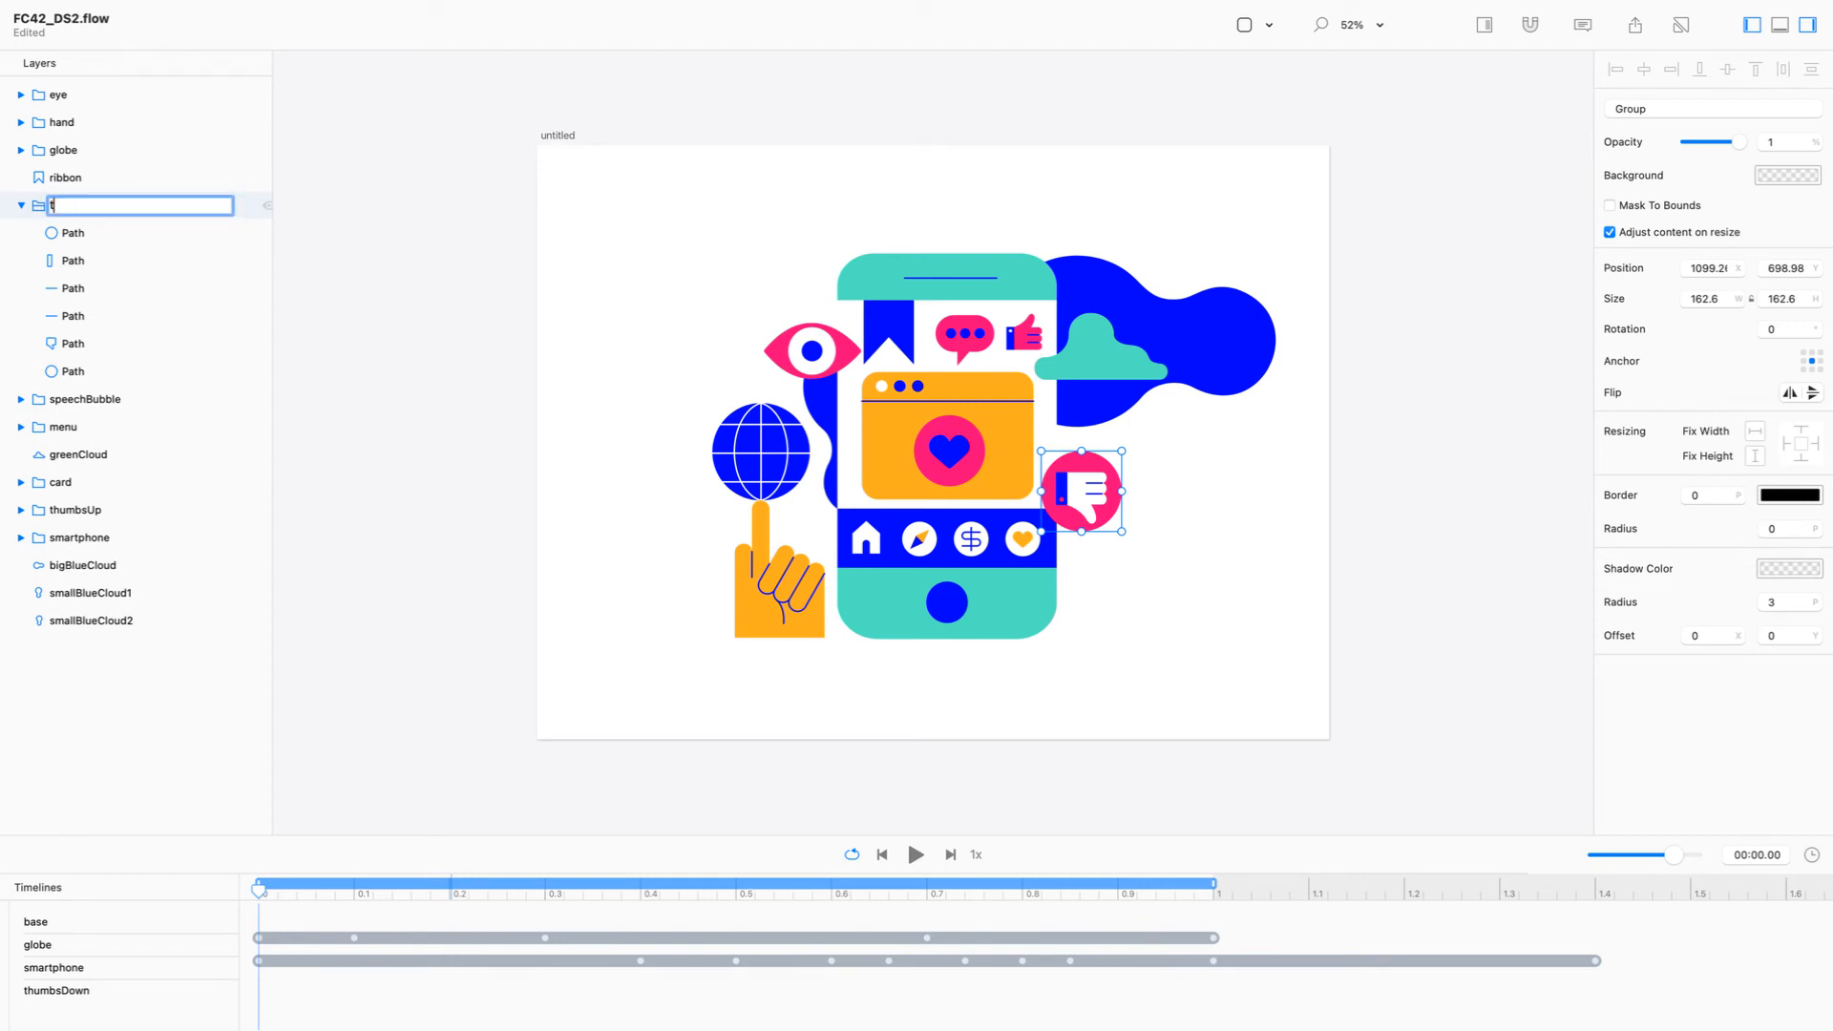
{"action": "type", "text": "humbsDown"}
{"action": "key", "text": "Return"}
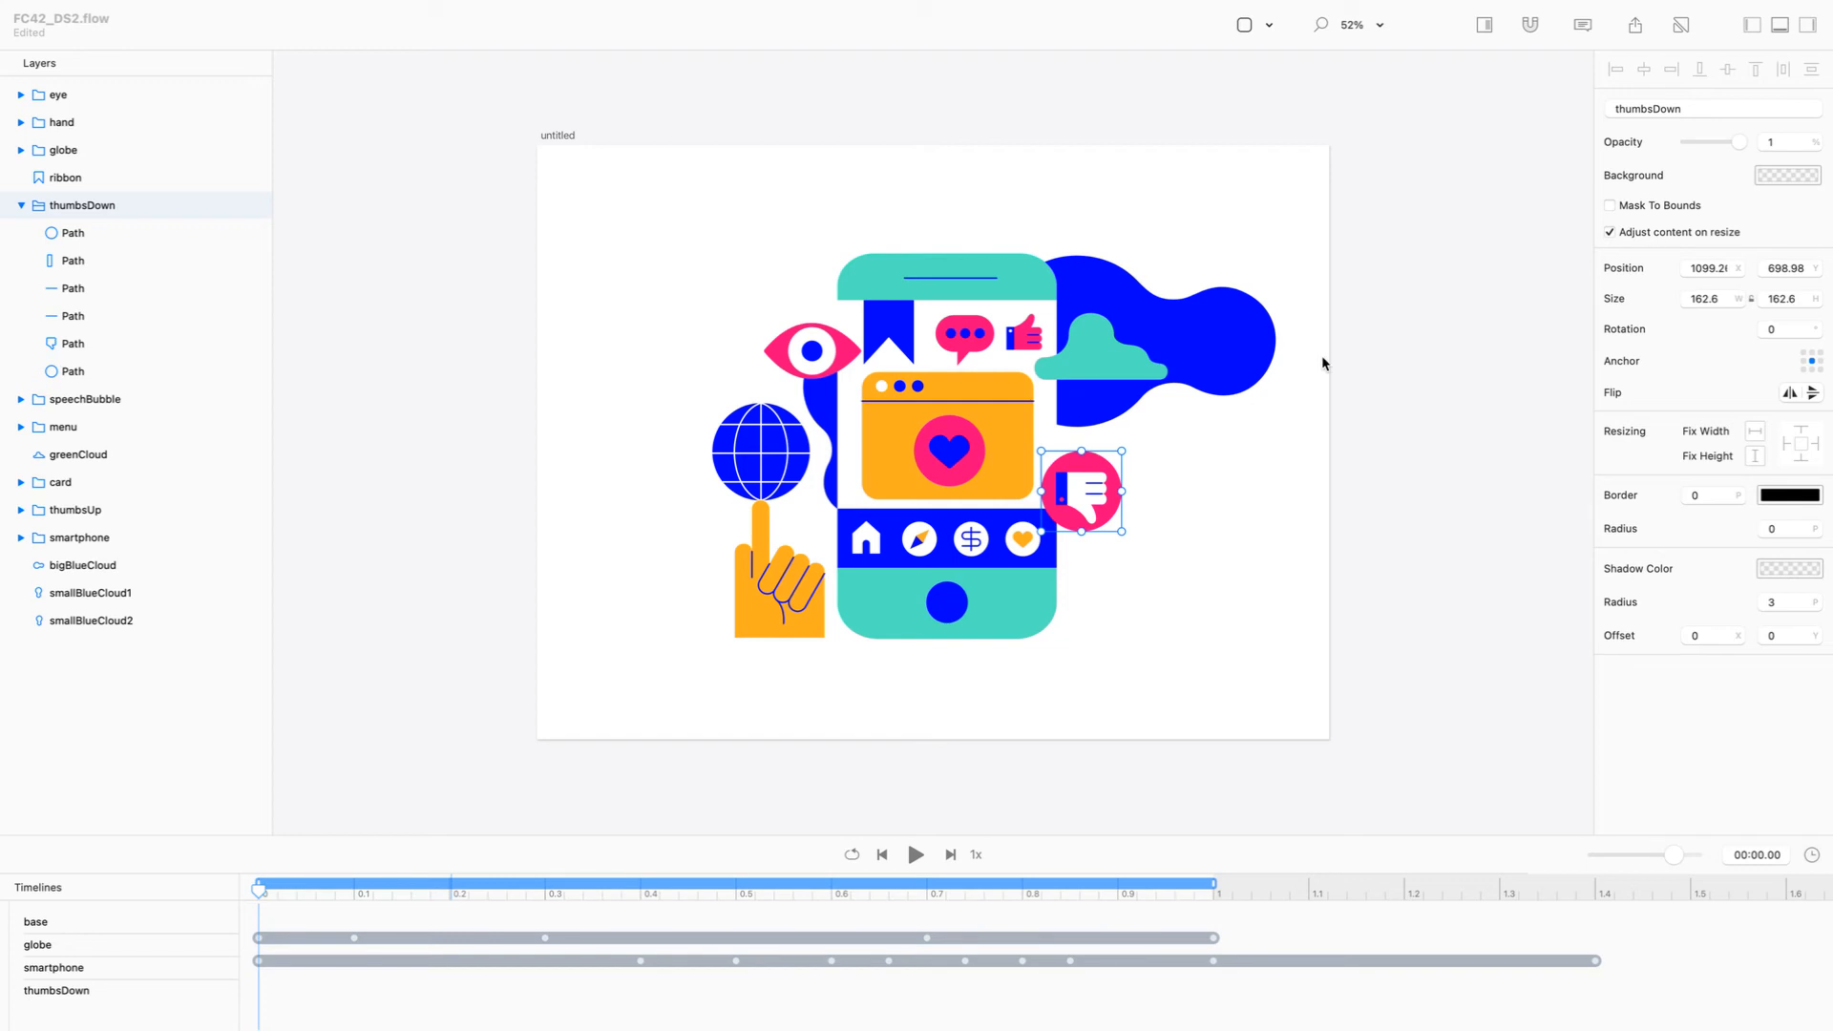
Insert an empty layer over the thumbs-down badge, stretch it to the artboard's left edge, and set its width to 1150
{"action": "mouse_move", "coordinate": [340, 10]}
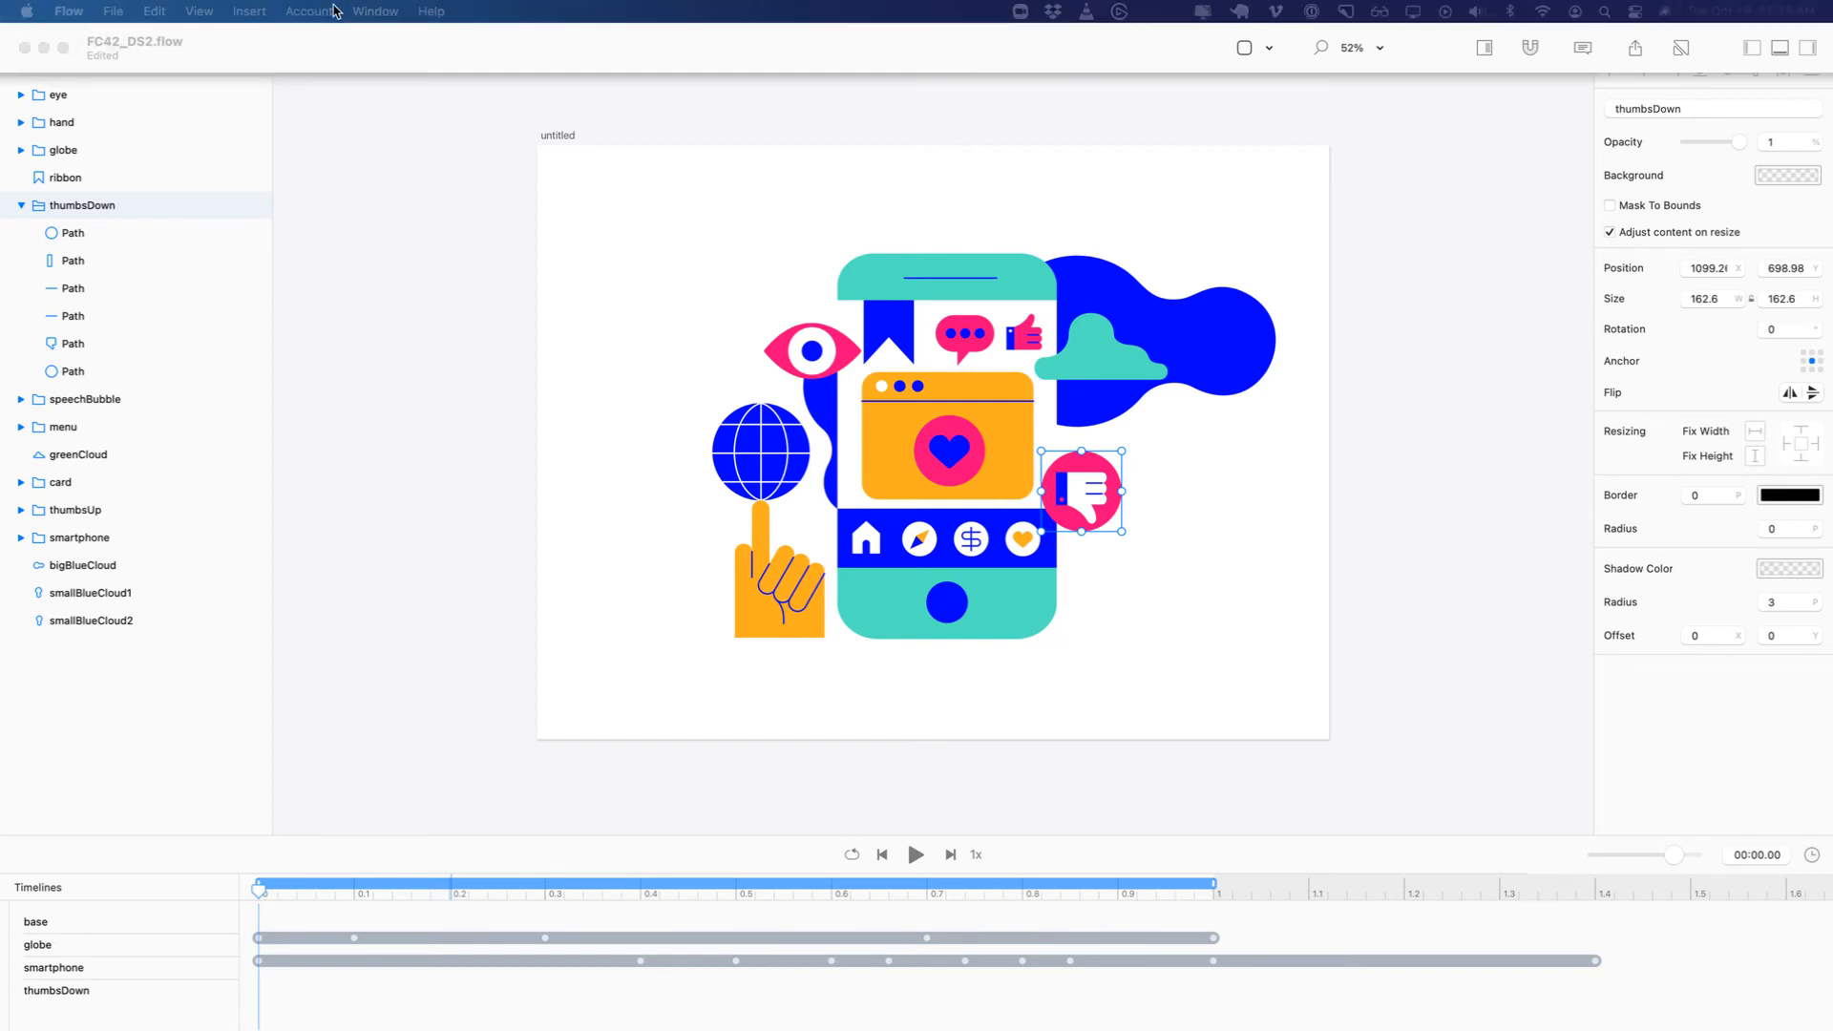
{"action": "left_click", "coordinate": [252, 10]}
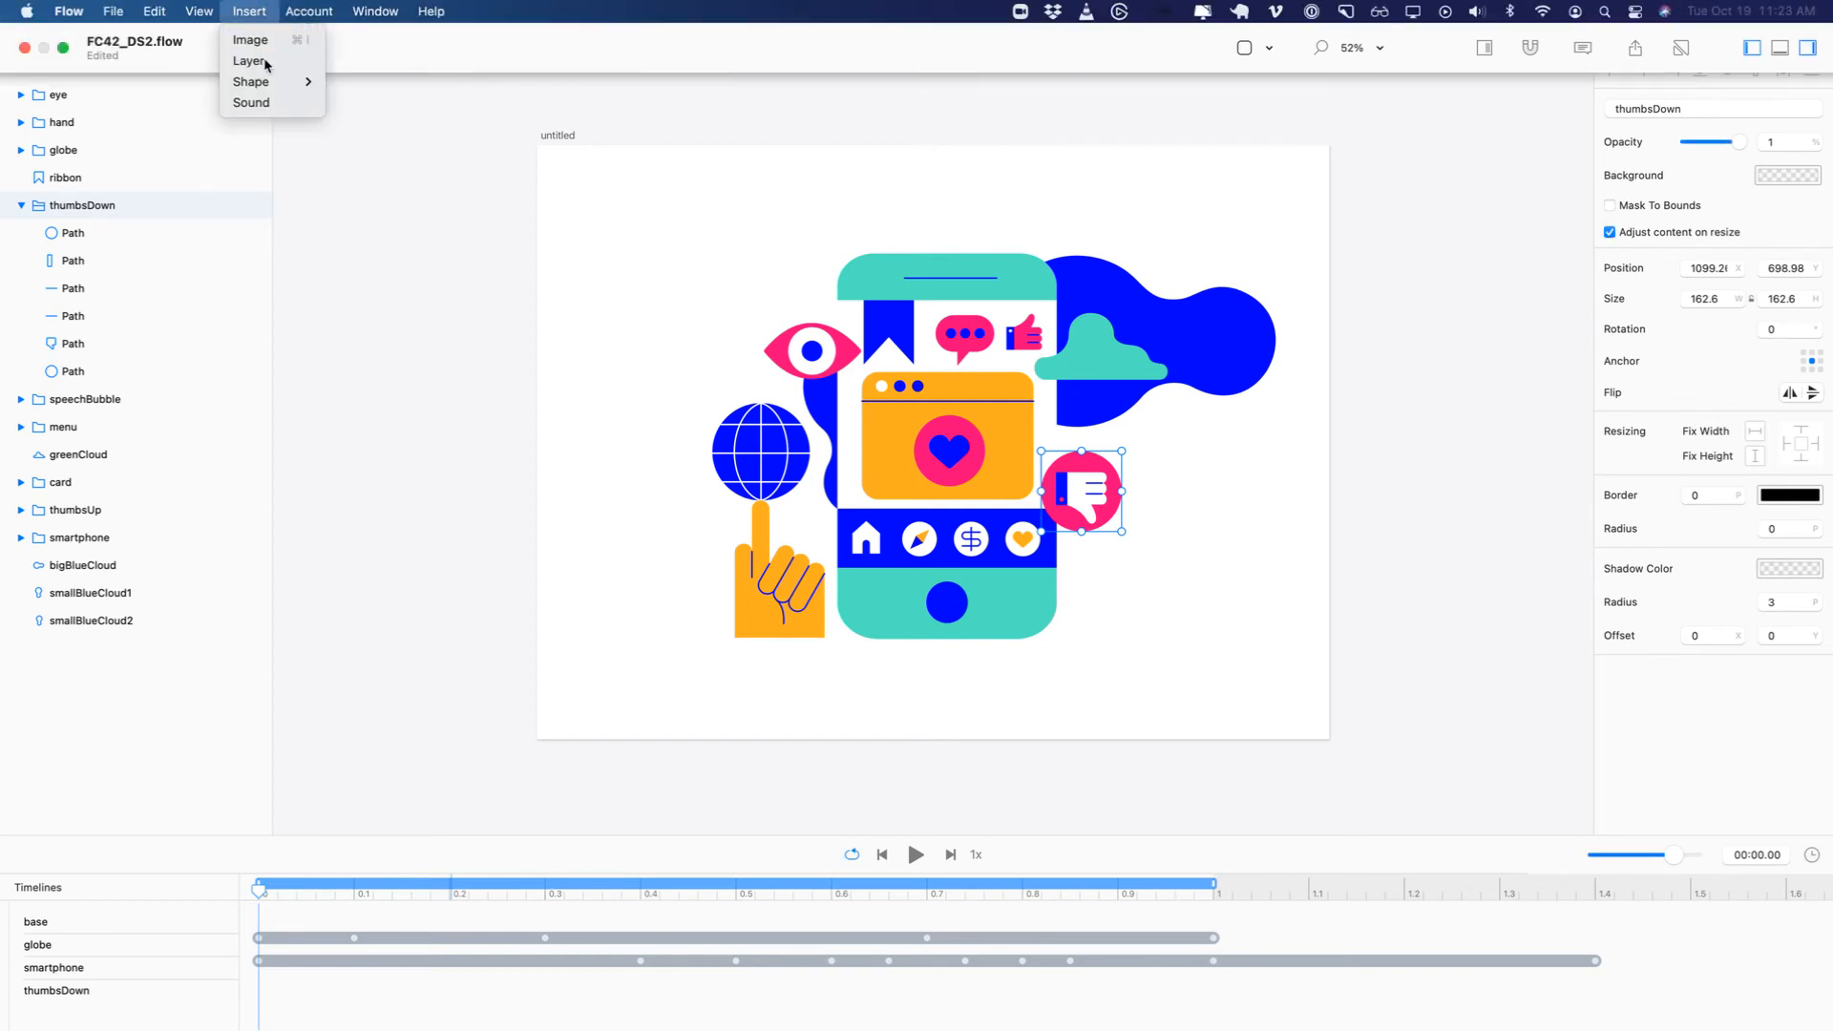
{"action": "left_click", "coordinate": [250, 57]}
{"action": "left_click_drag", "start_coordinate": [935, 442], "coordinate": [535, 490]}
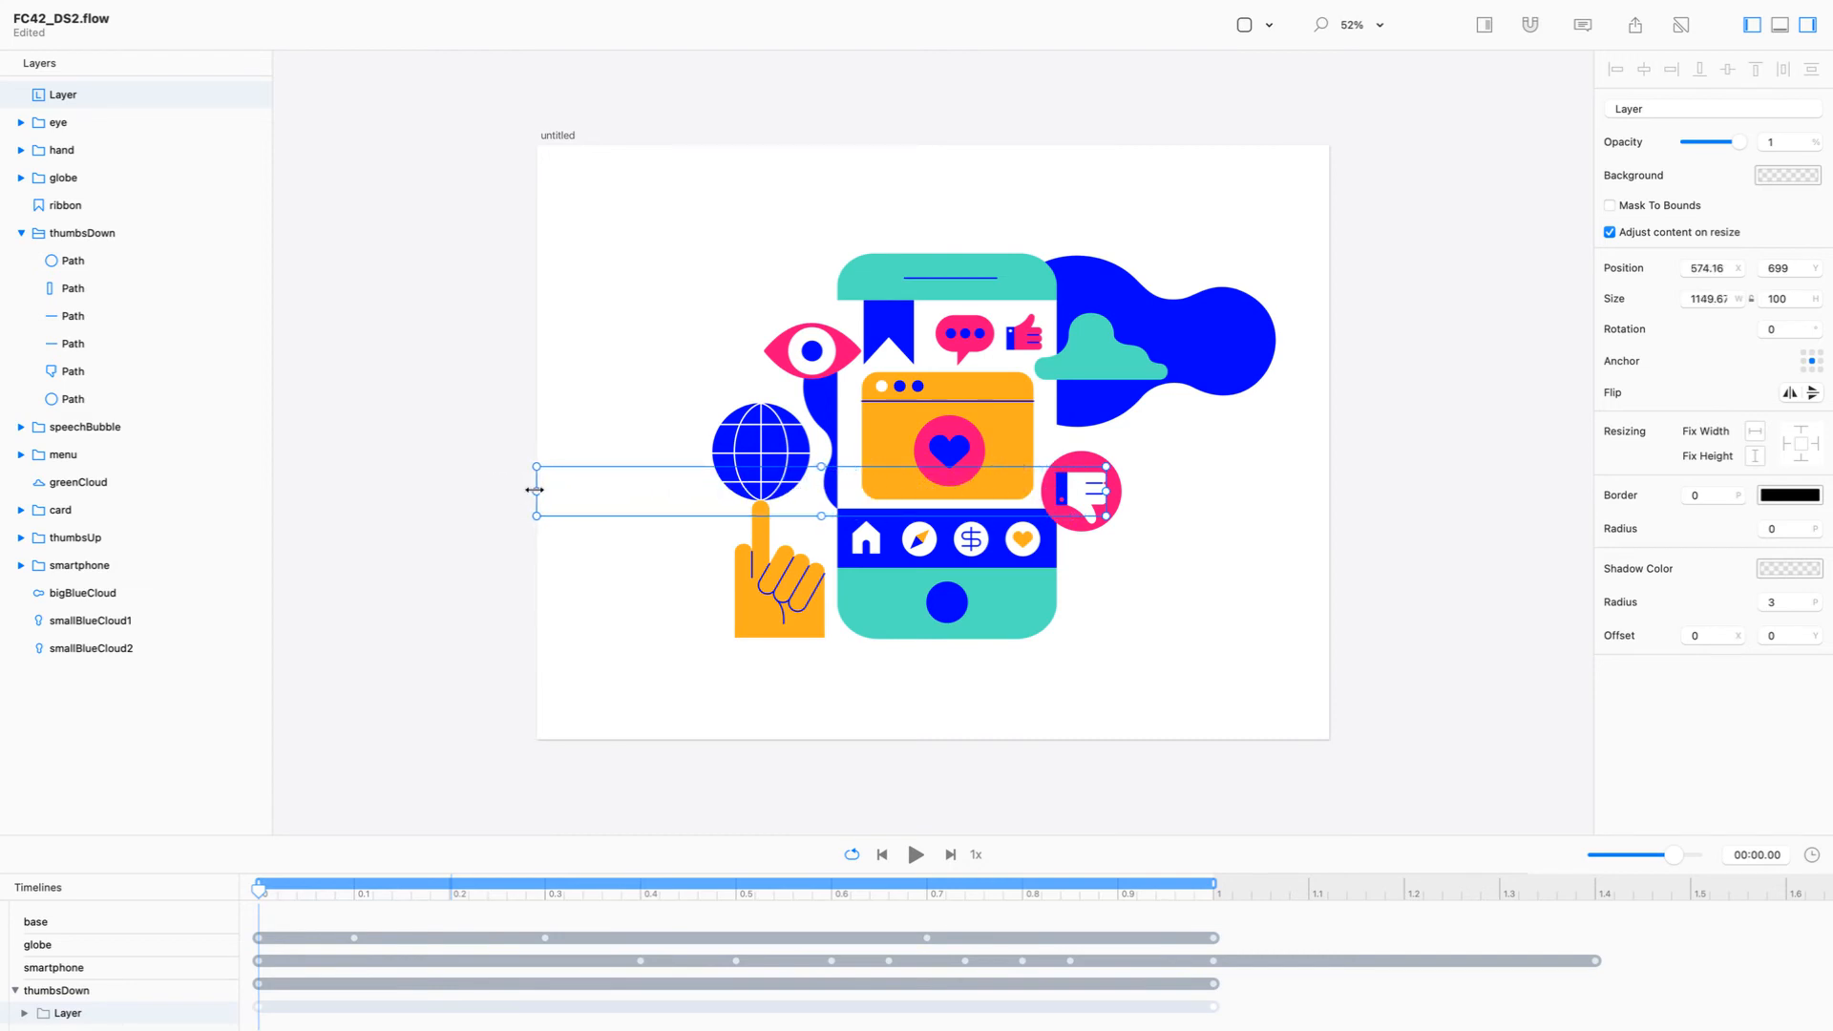
{"action": "left_click", "coordinate": [1706, 299]}
{"action": "type", "text": "1150"}
{"action": "key", "text": "Return"}
Turn on Relative Mode and delete the new layer's X, Y and Width keyframes at 1 s in the thumbsDown timeline
{"action": "left_click", "coordinate": [1704, 267]}
{"action": "key", "text": "super+r"}
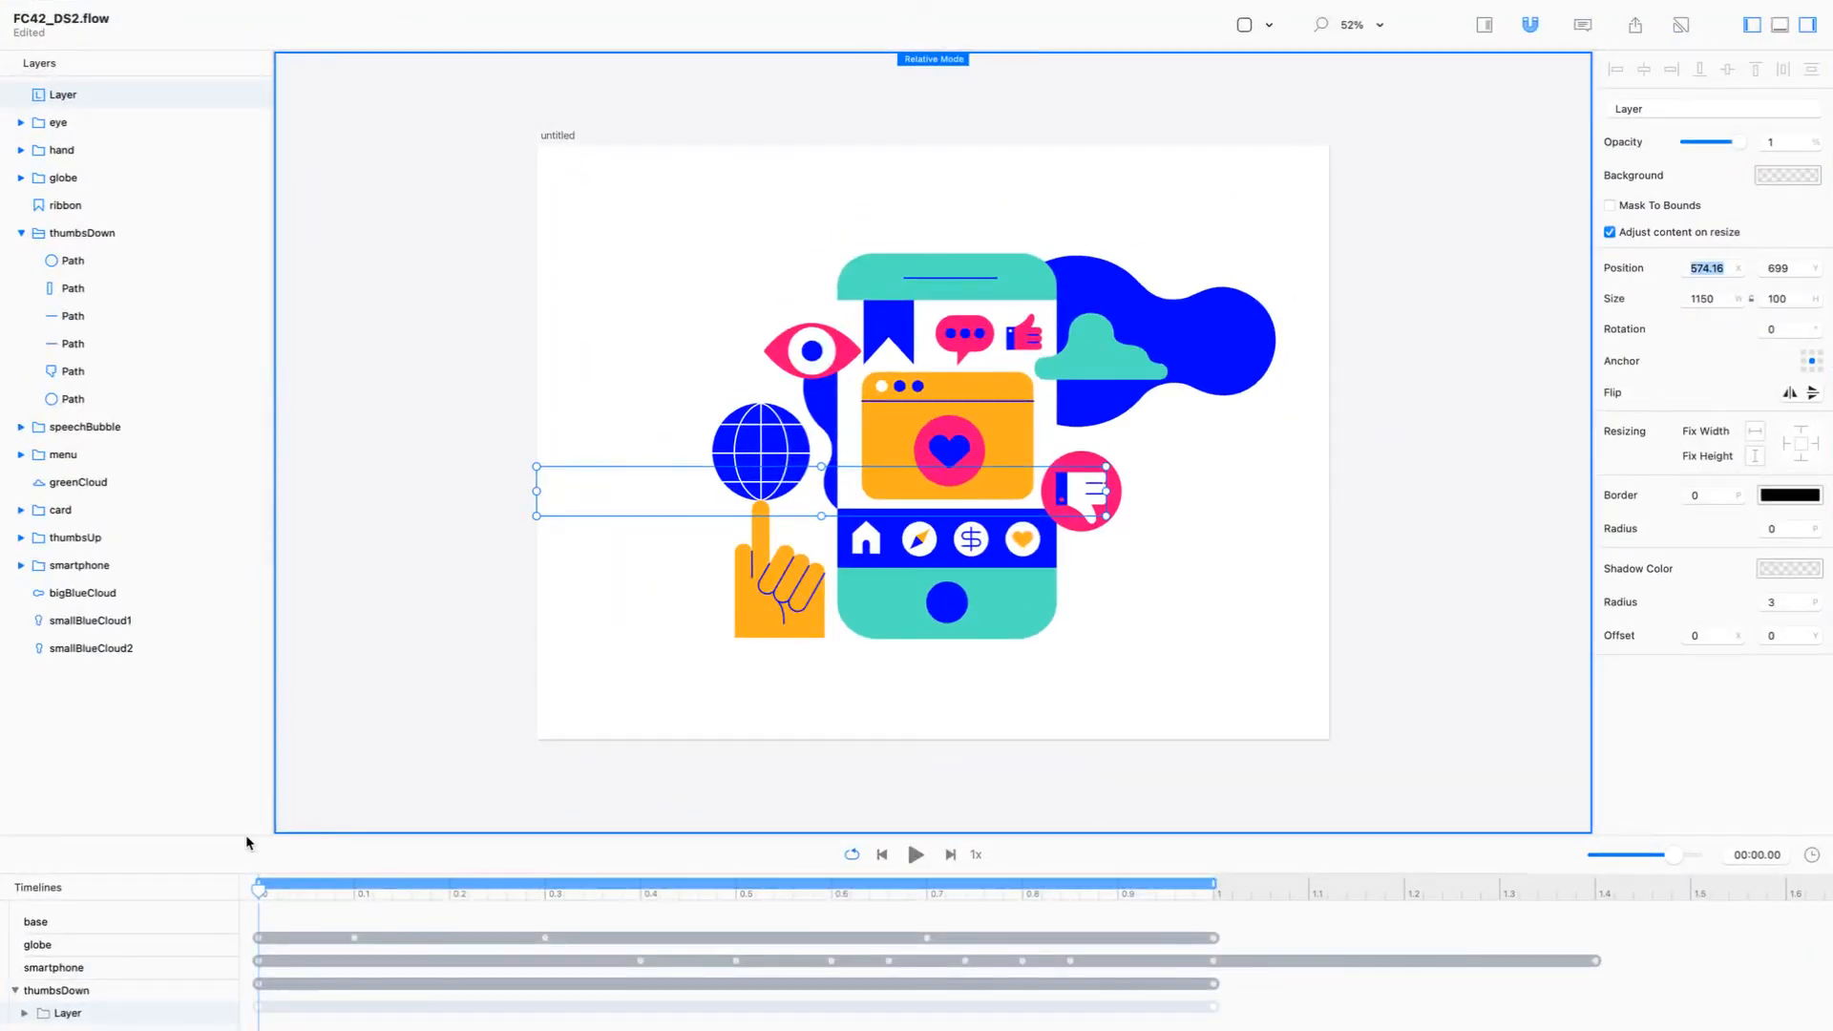
{"action": "left_click", "coordinate": [25, 1013]}
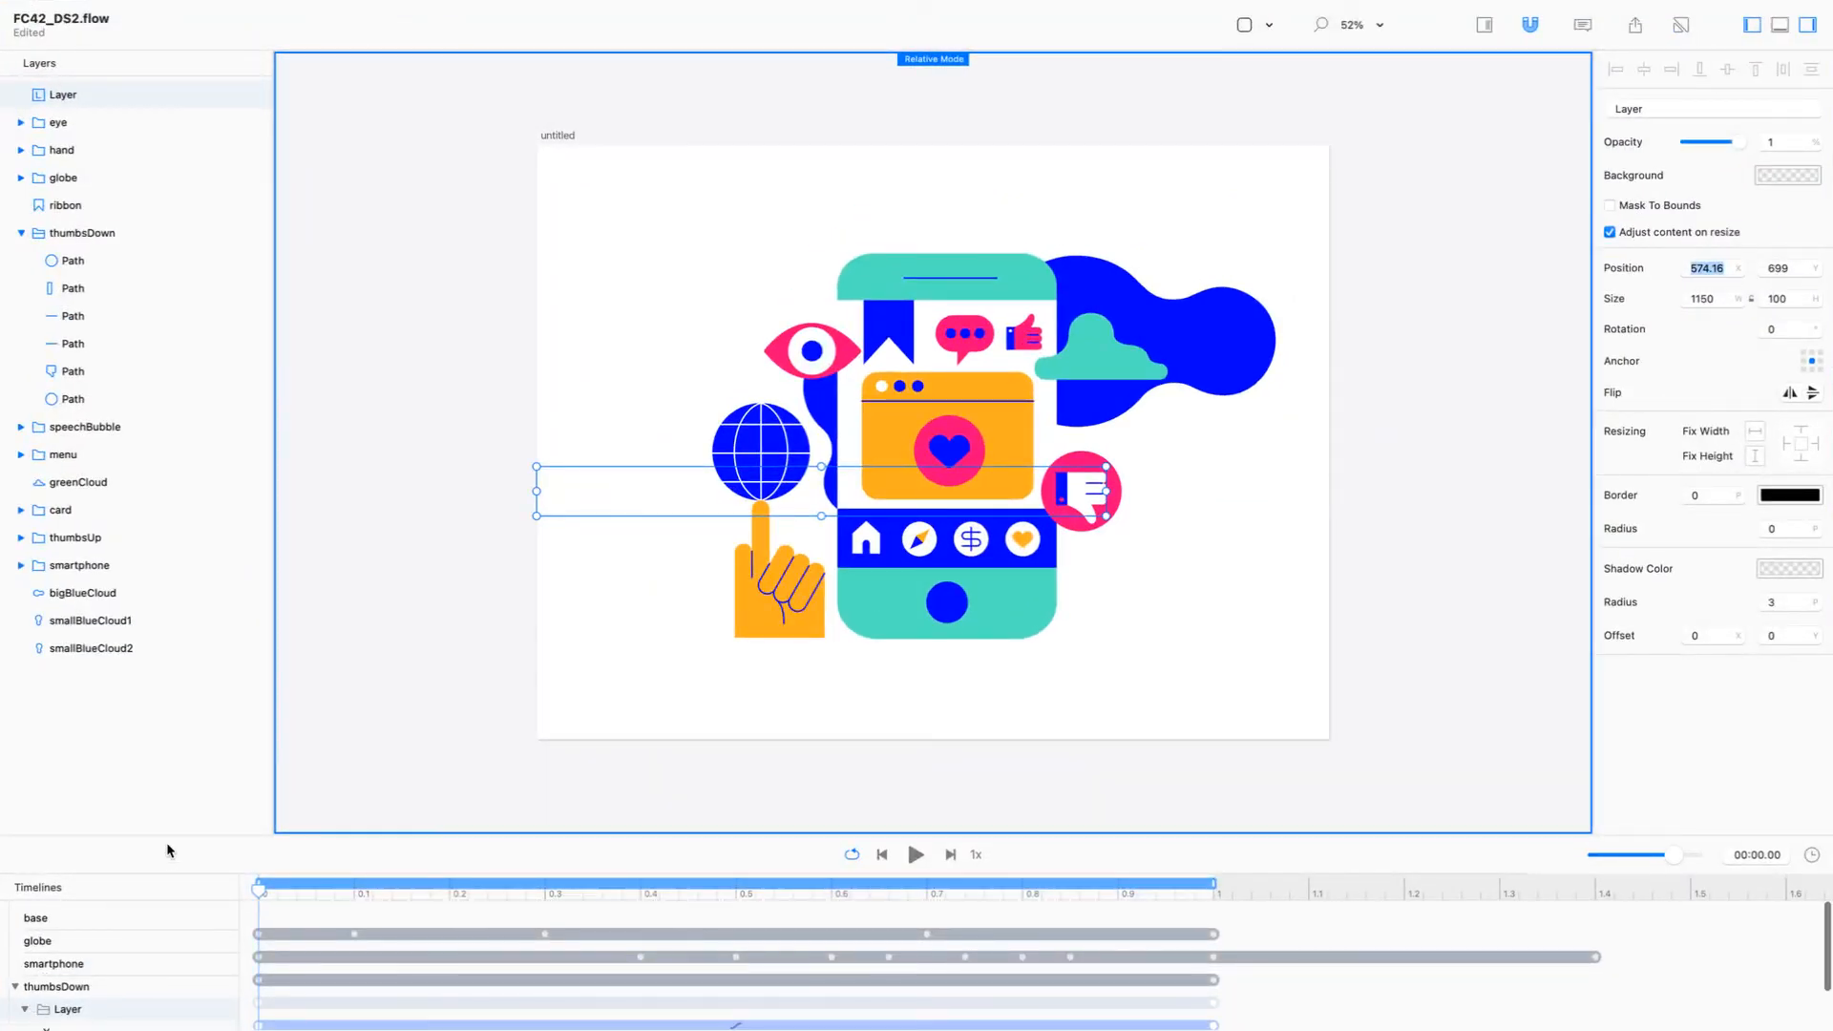
{"action": "left_click_drag", "start_coordinate": [167, 837], "coordinate": [151, 621]}
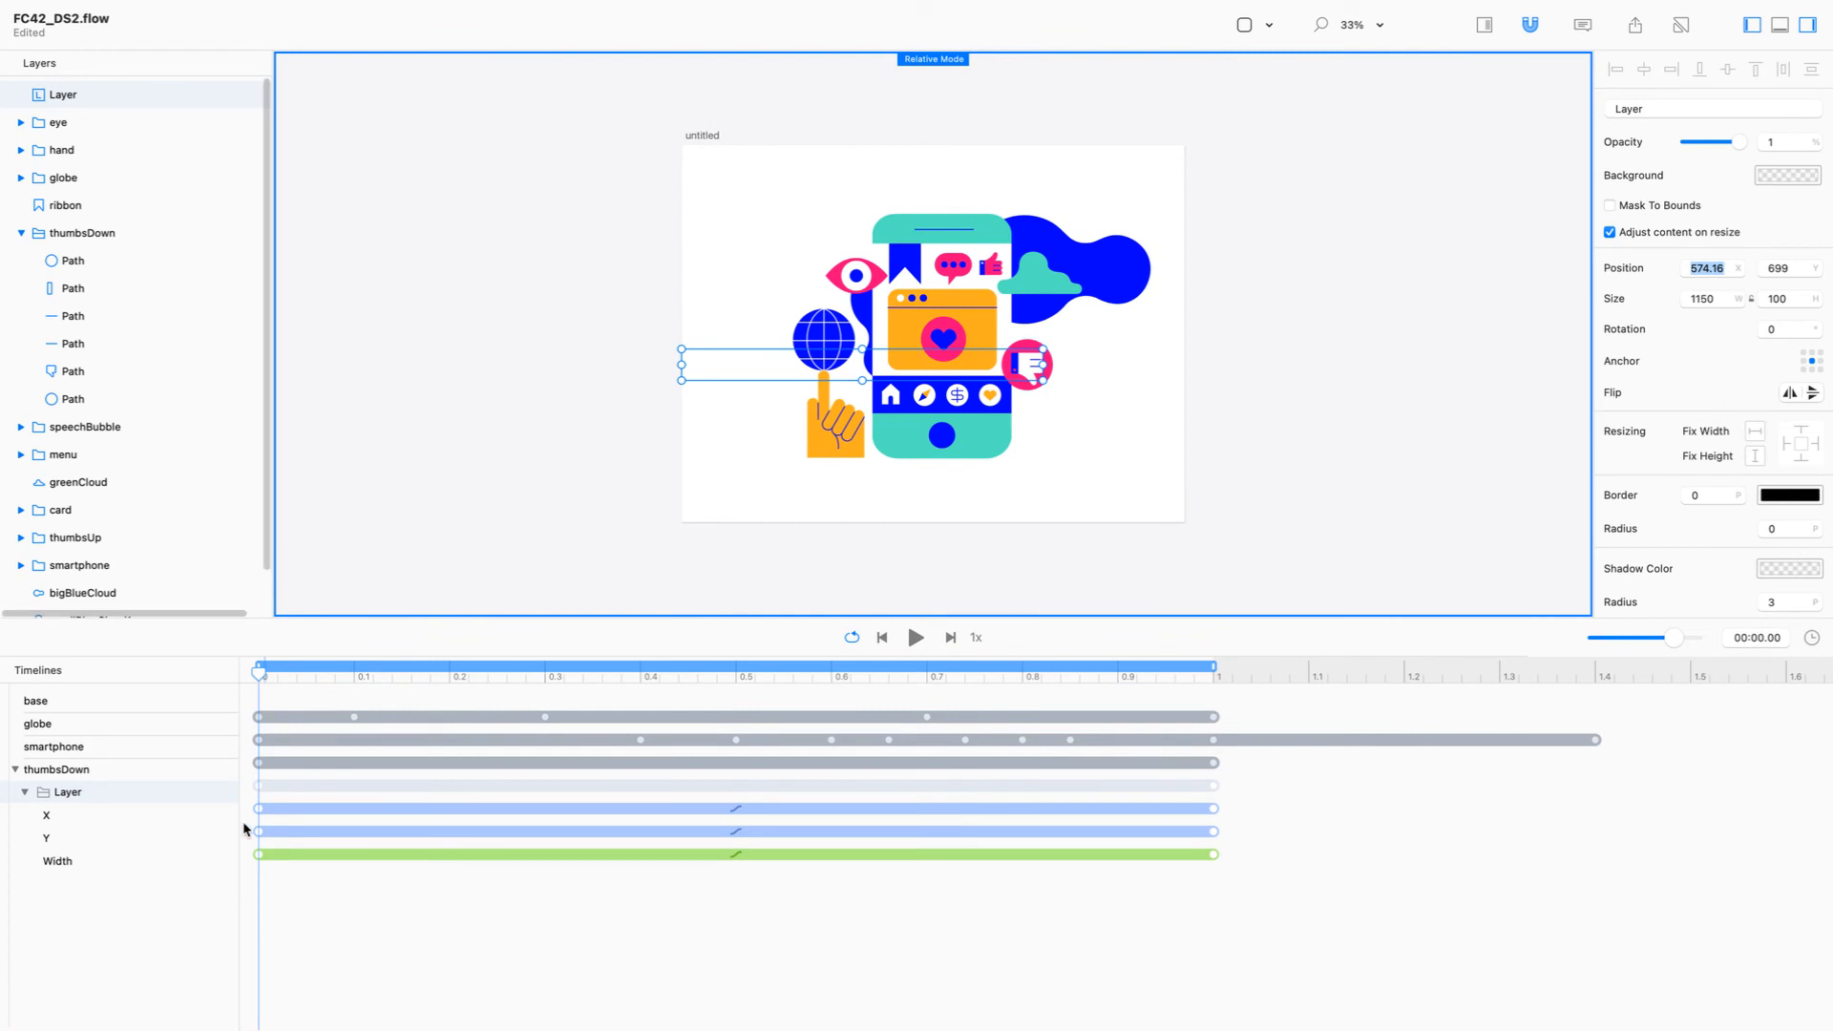
{"action": "left_click_drag", "start_coordinate": [1303, 894], "coordinate": [1101, 785]}
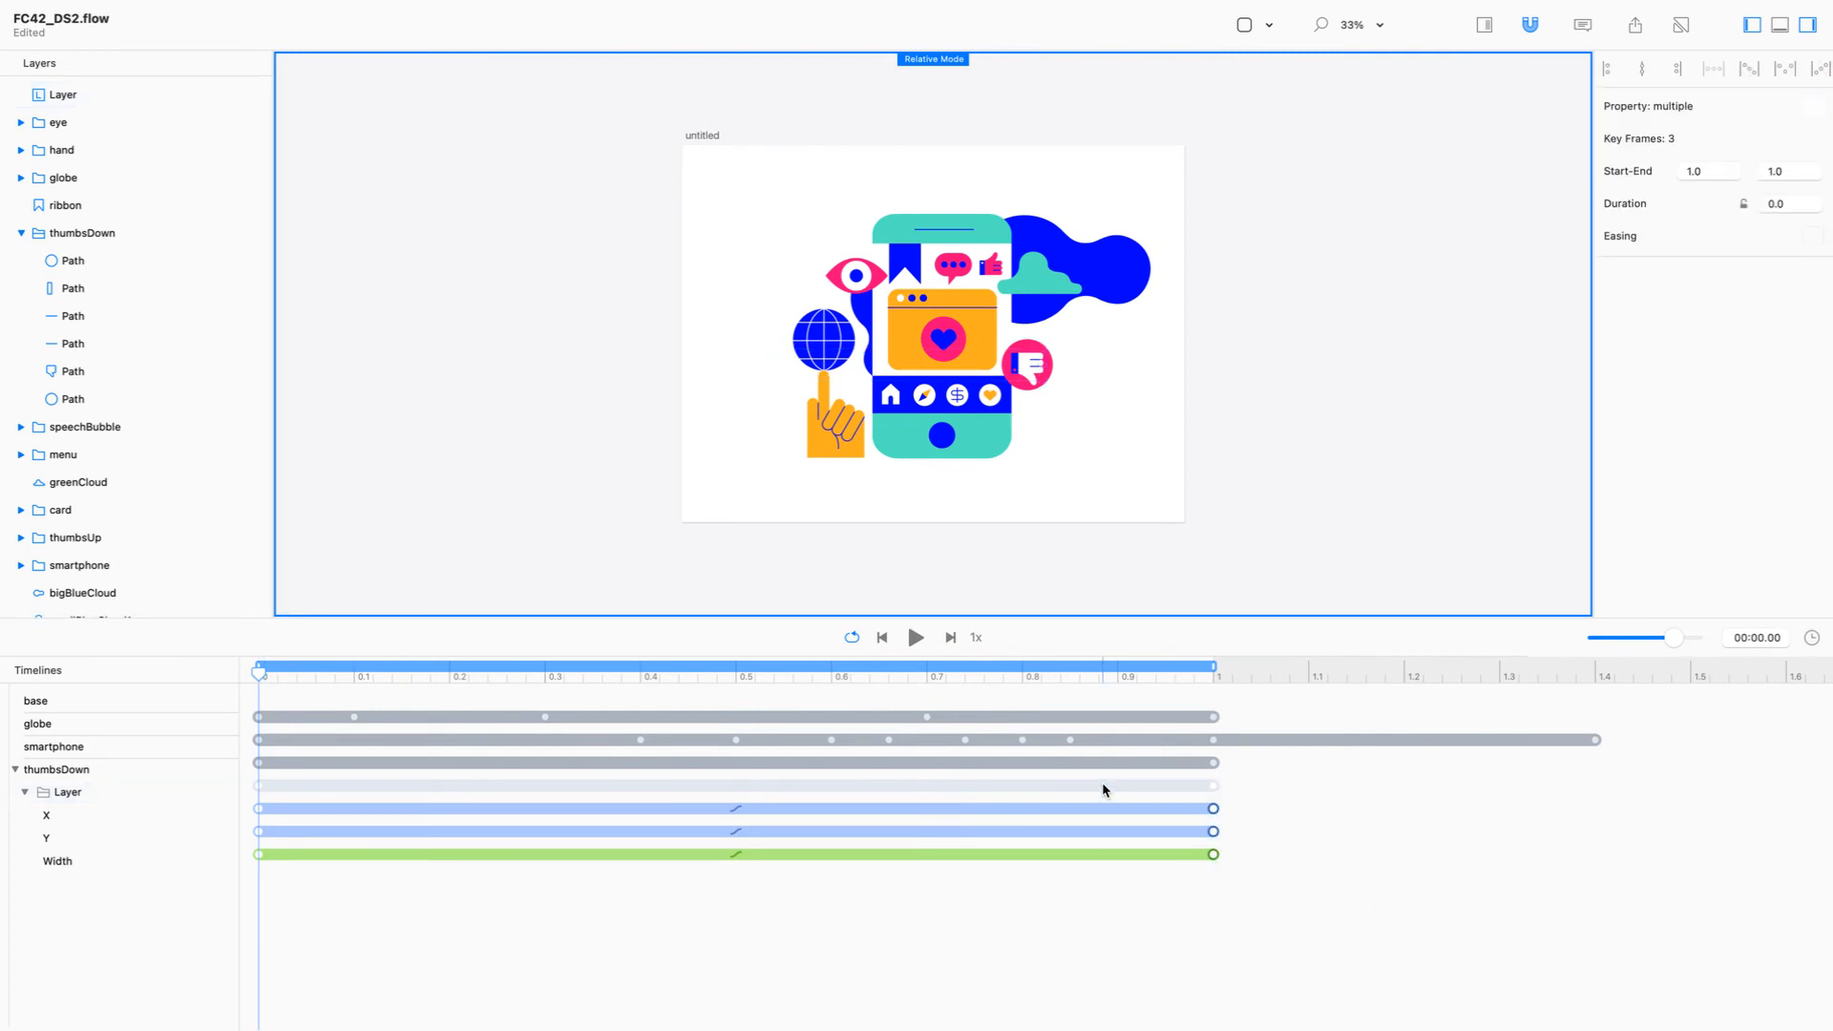
{"action": "key", "text": "Delete"}
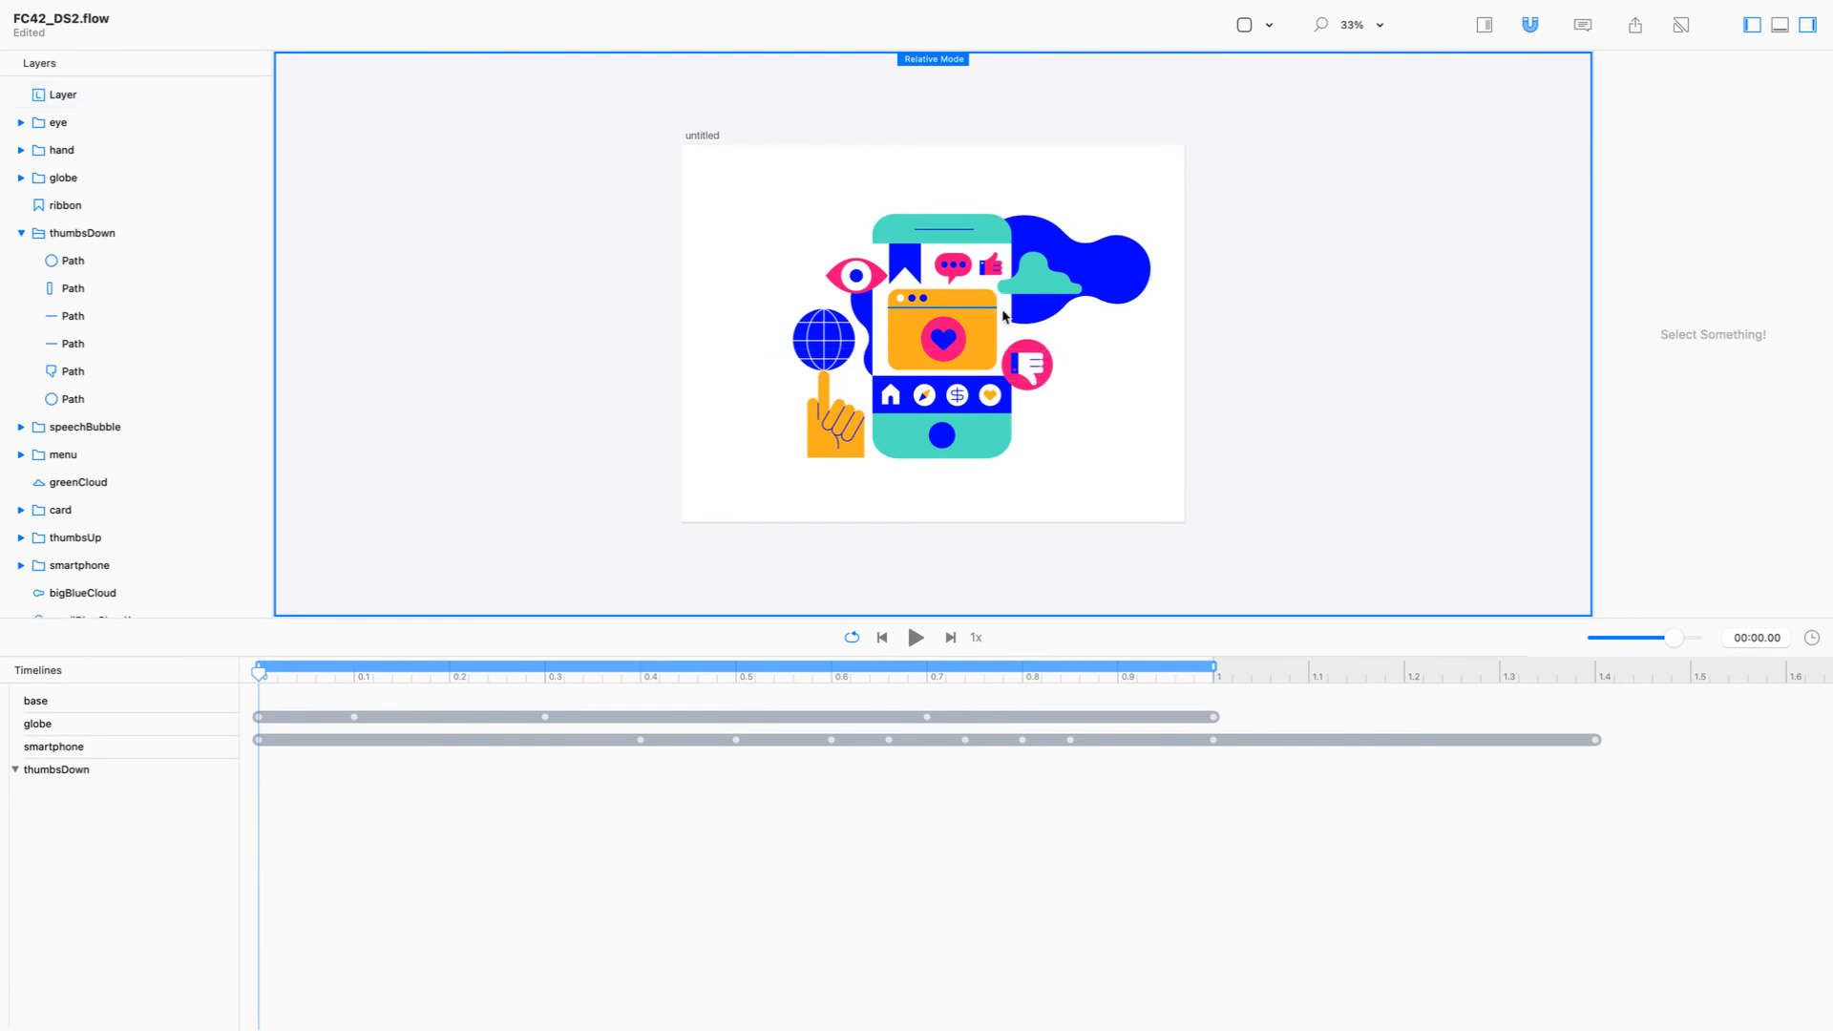
Set the empty layer's anchor to the middle of its left edge and its X position to 0
{"action": "left_click", "coordinate": [1027, 372]}
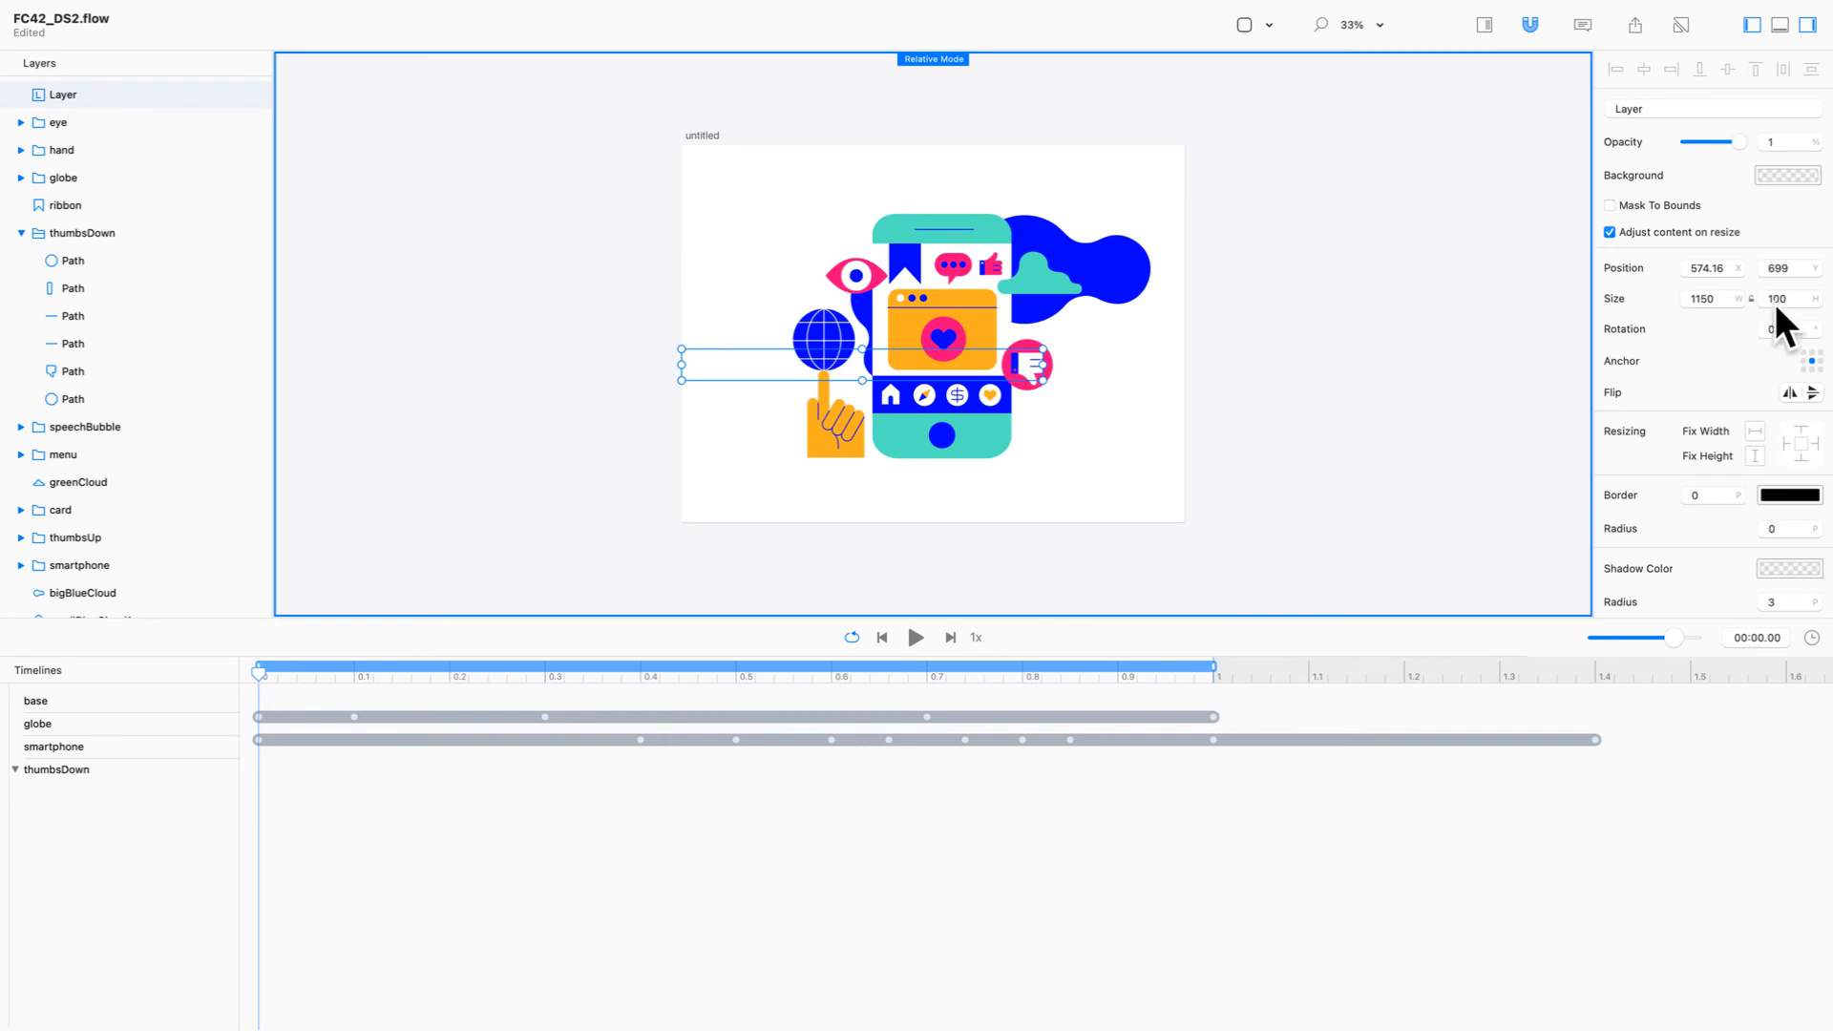
{"action": "left_click", "coordinate": [1803, 360]}
{"action": "left_click", "coordinate": [1716, 269]}
{"action": "type", "text": "0"}
Group the thumbsDown group with the empty layer and name the result thumbsDown Group
{"action": "left_click_drag", "start_coordinate": [62, 225], "coordinate": [62, 95]}
{"action": "key", "text": "Return"}
{"action": "key", "text": "Left"}
{"action": "type", "text": "thumbsDown"}
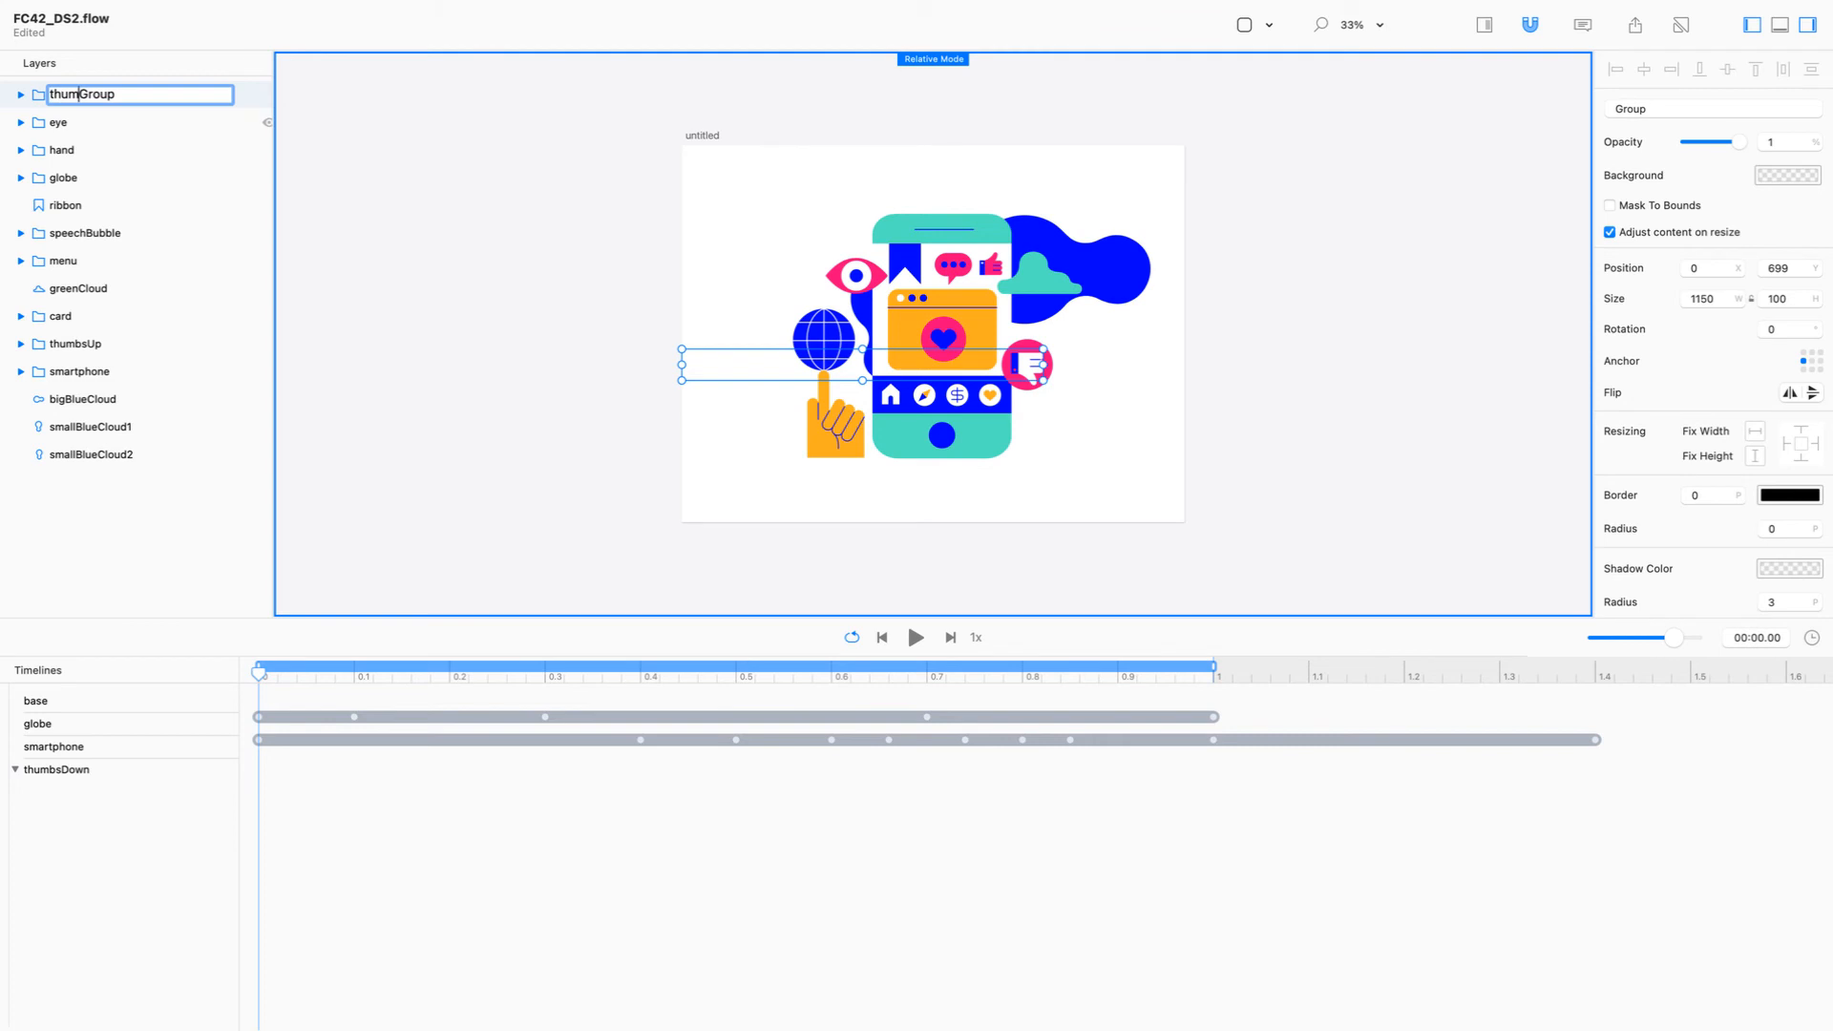
{"action": "key", "text": "Return"}
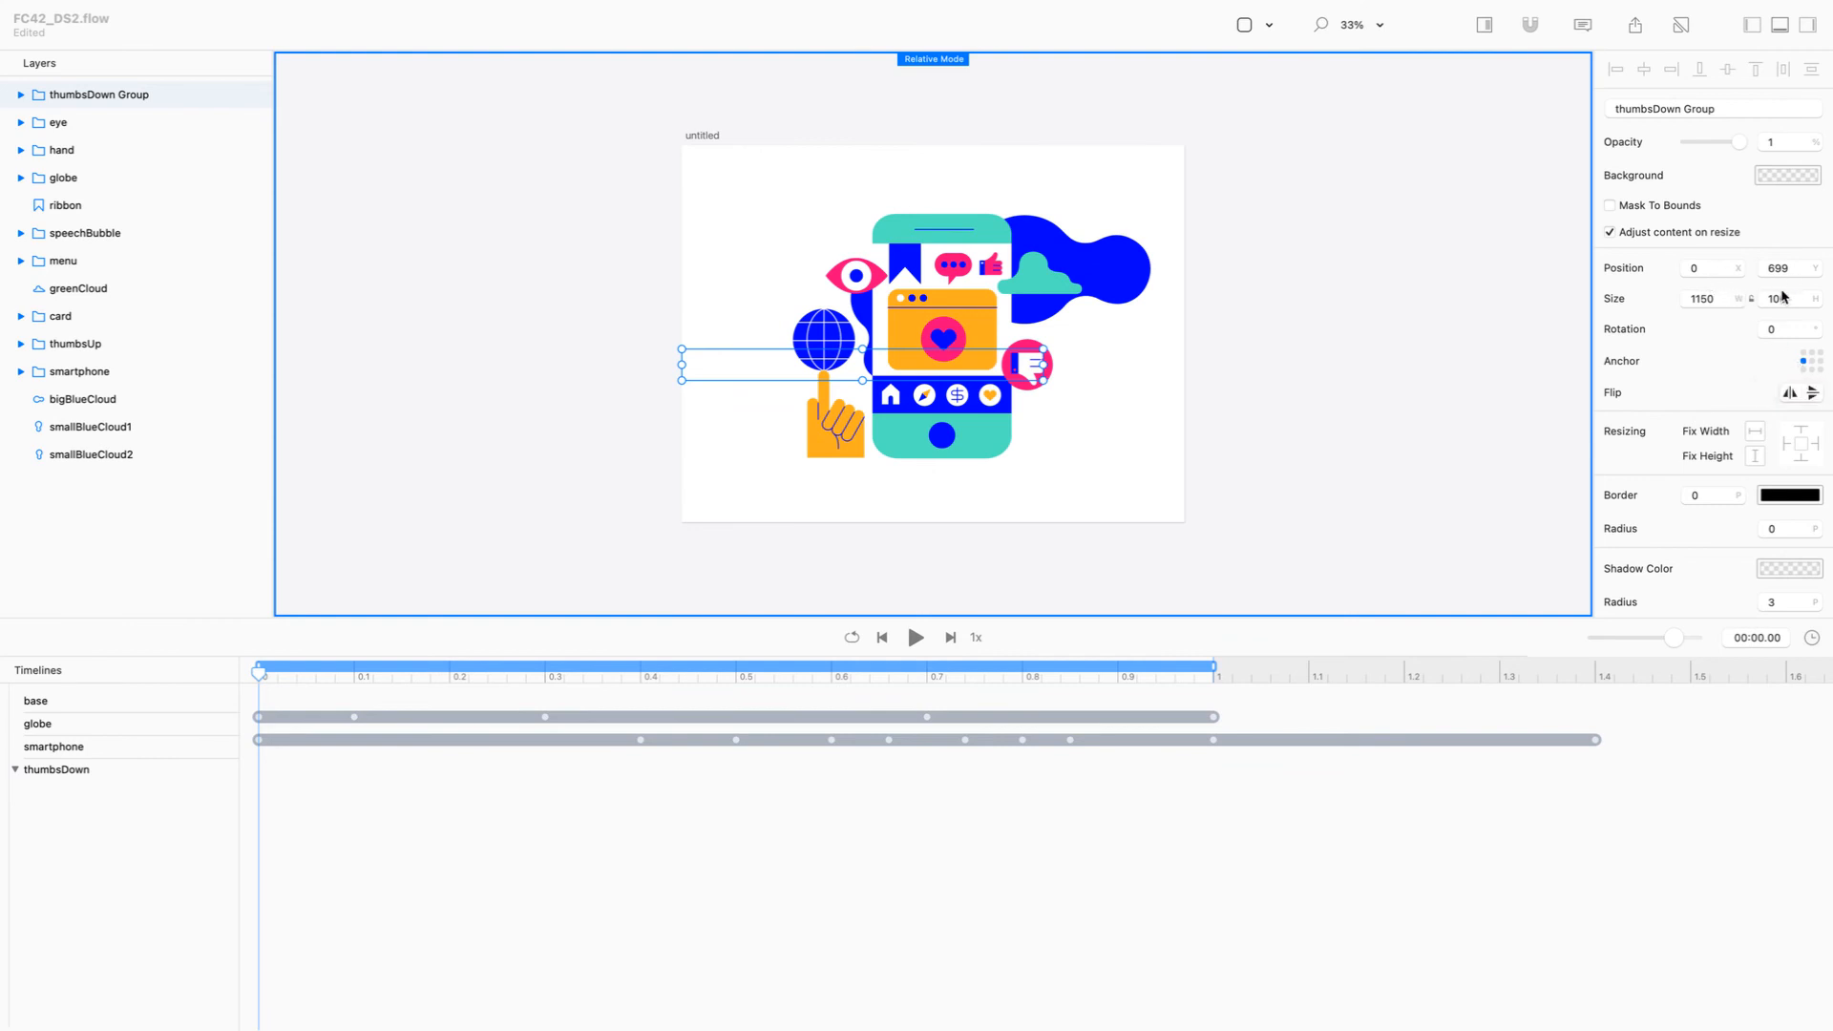
Rotate thumbsDown Group to -50 degrees at the start of the timeline, swinging the badge above the artboard
{"action": "left_click", "coordinate": [1792, 328]}
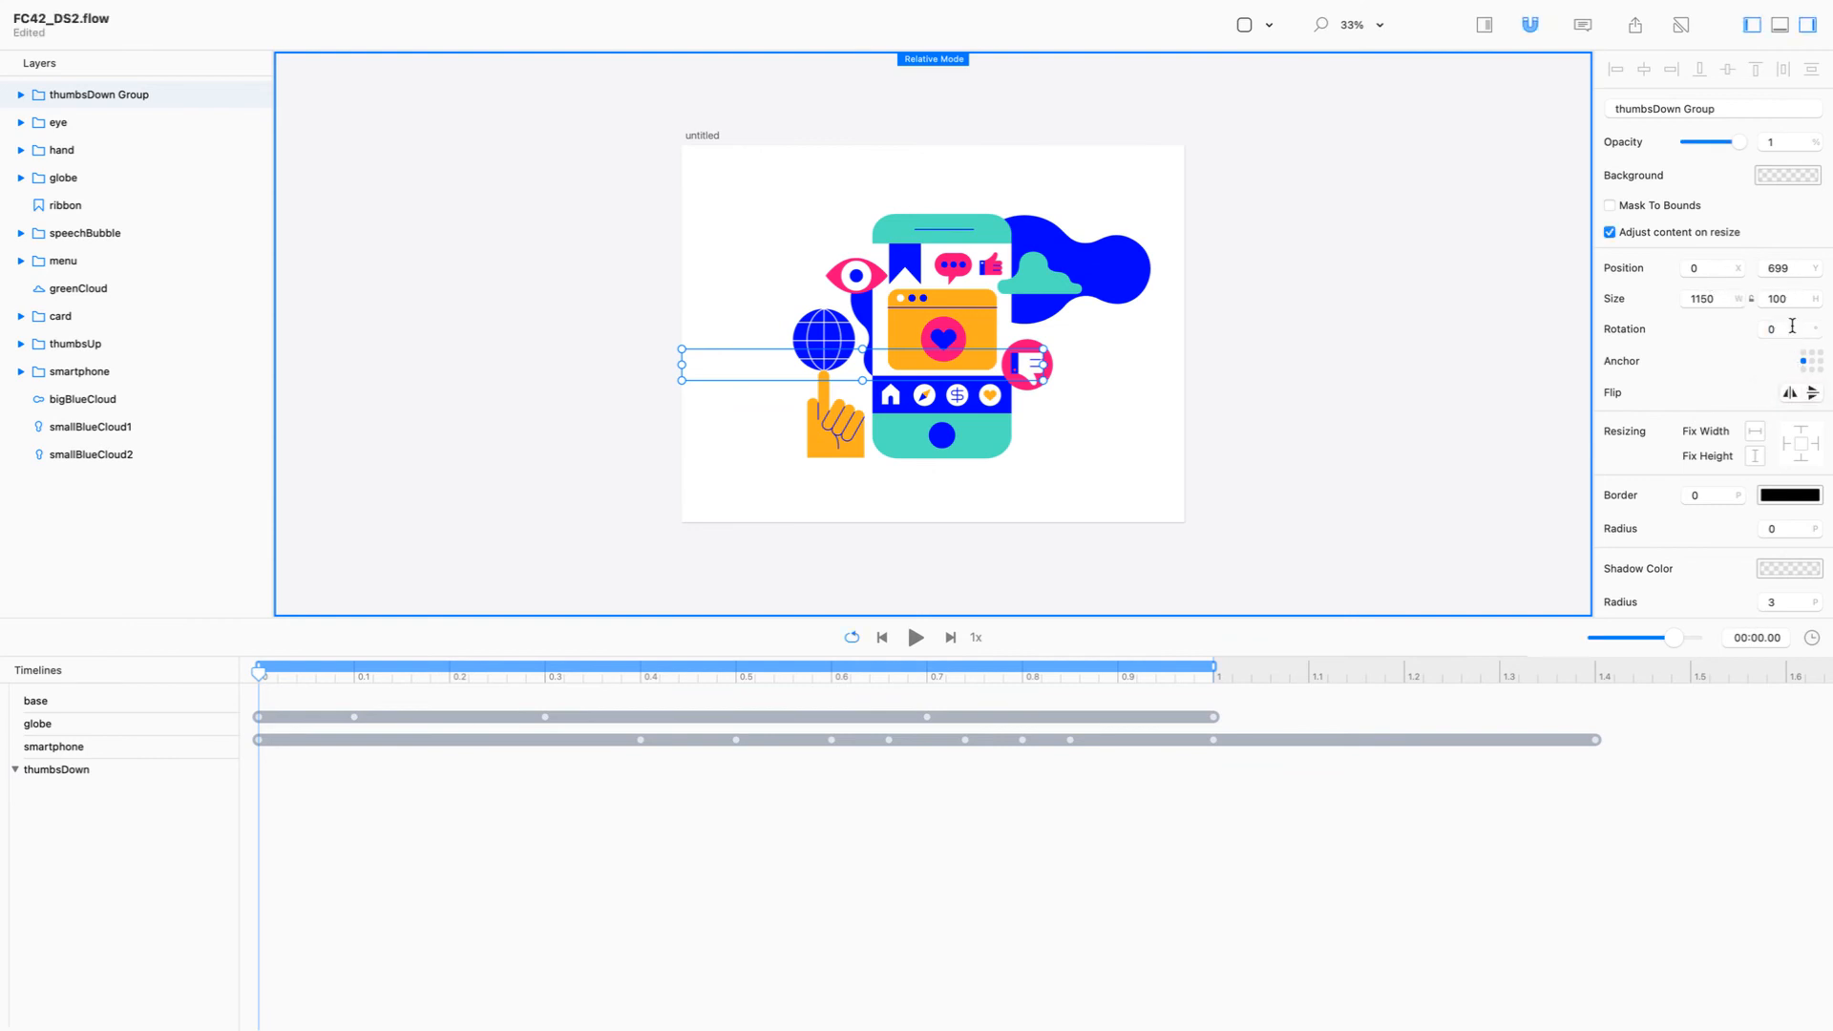
{"action": "key", "text": "BackSpace"}
{"action": "type", "text": "-10"}
{"action": "key", "text": "BackSpace"}
{"action": "key", "text": "BackSpace"}
{"action": "type", "text": "20"}
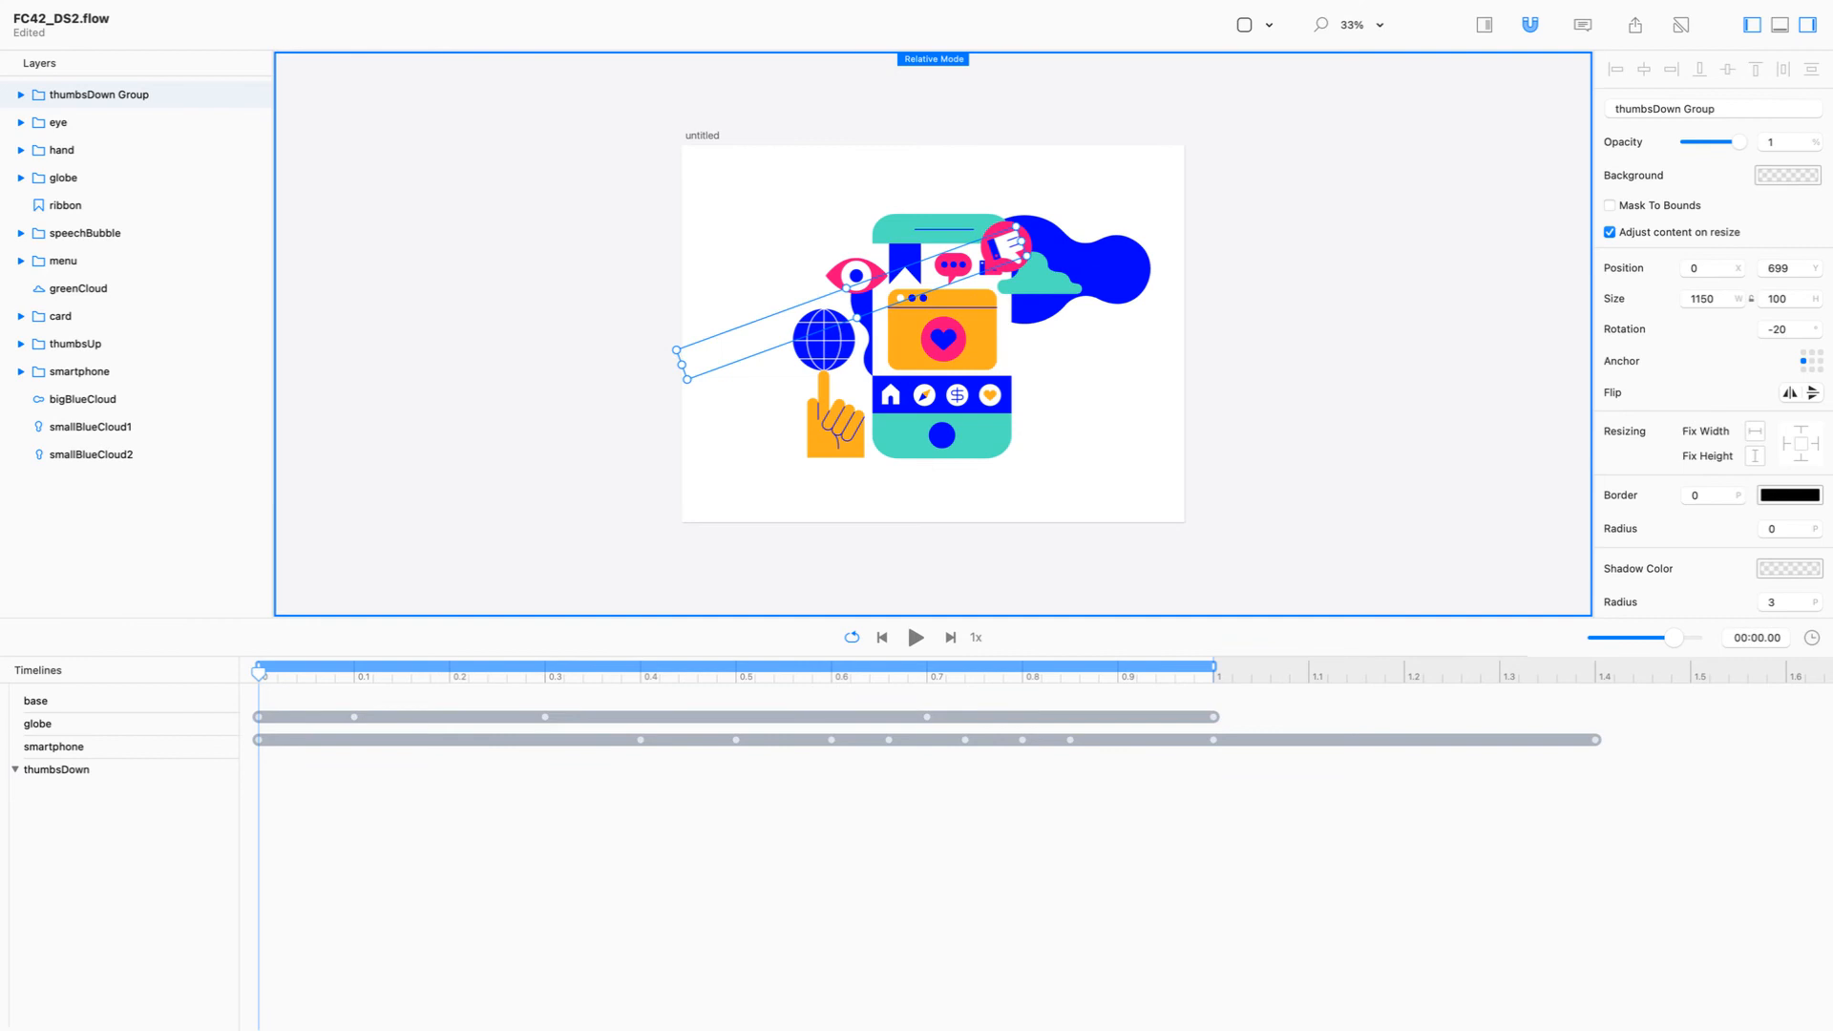
{"action": "key", "text": "BackSpace"}
{"action": "key", "text": "BackSpace"}
{"action": "type", "text": "30"}
{"action": "key", "text": "BackSpace"}
{"action": "key", "text": "BackSpace"}
{"action": "type", "text": "40"}
{"action": "key", "text": "BackSpace"}
{"action": "key", "text": "BackSpace"}
{"action": "type", "text": "50"}
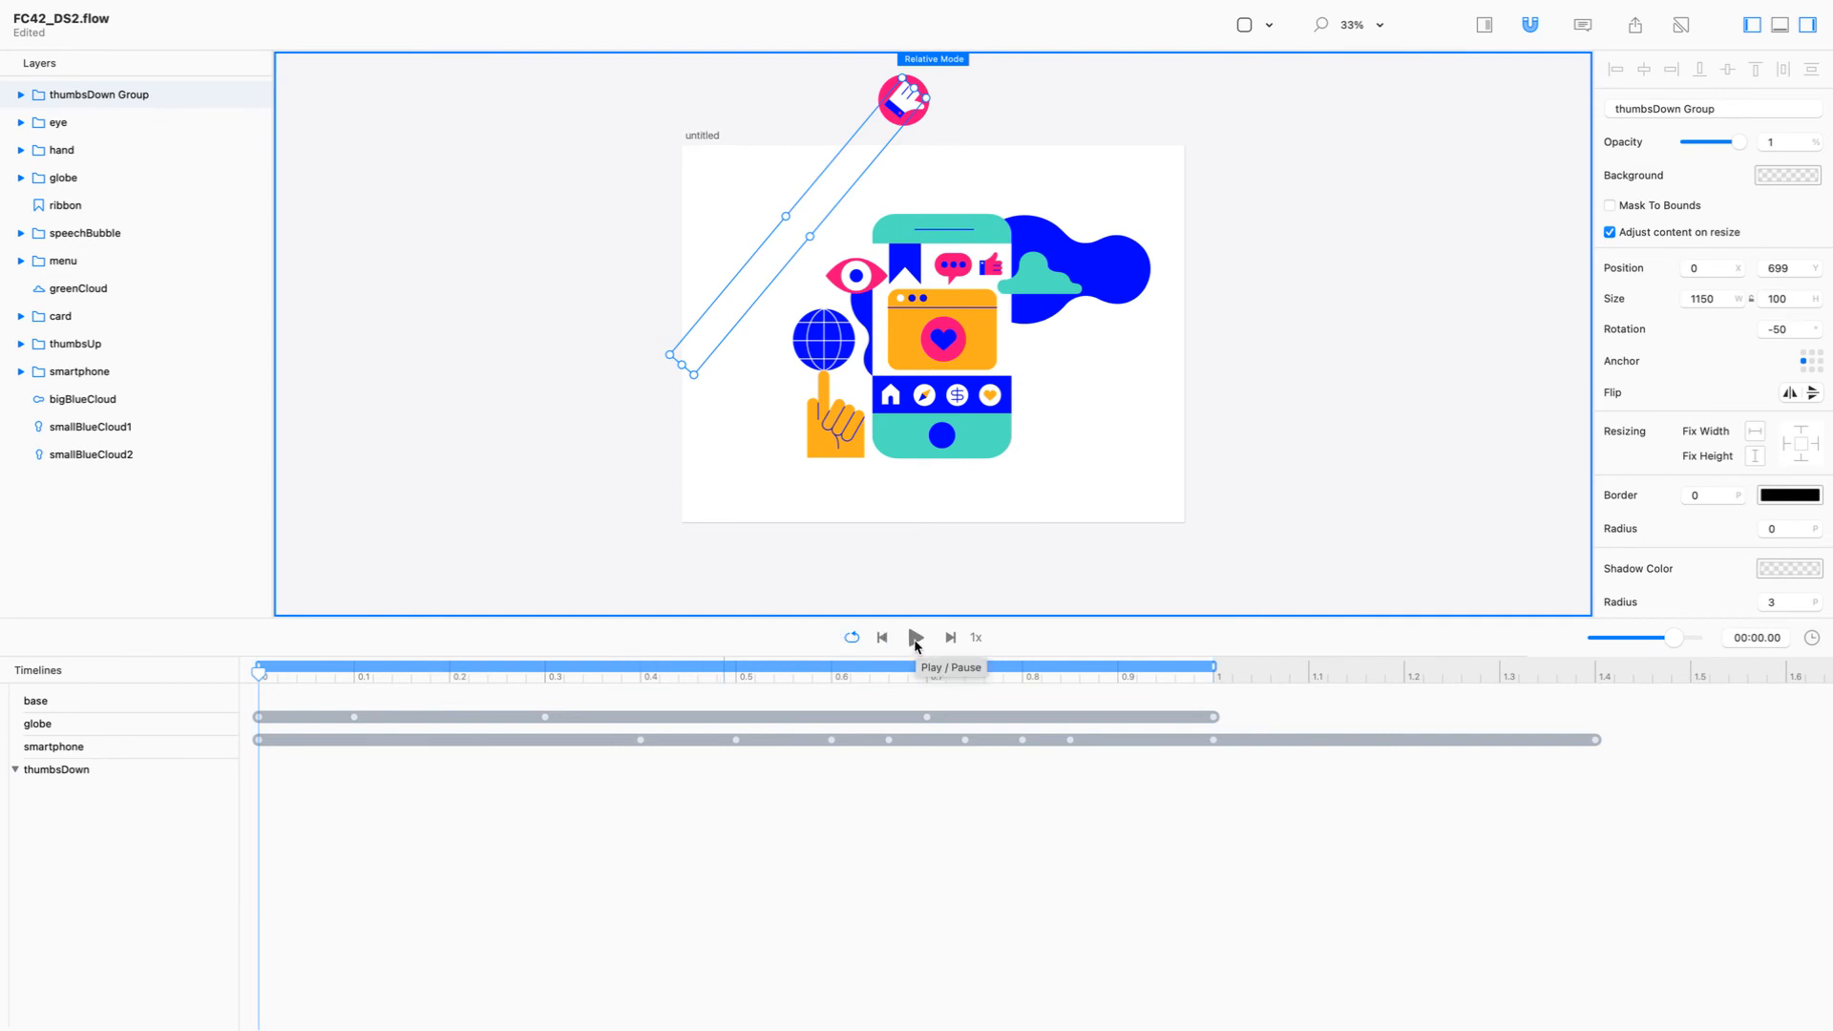
Turn off Relative Mode and set the rotation of thumbsDown Group to 0 degrees at 1 s
{"action": "key", "text": "super+r"}
{"action": "left_click_drag", "start_coordinate": [1058, 676], "coordinate": [1321, 697]}
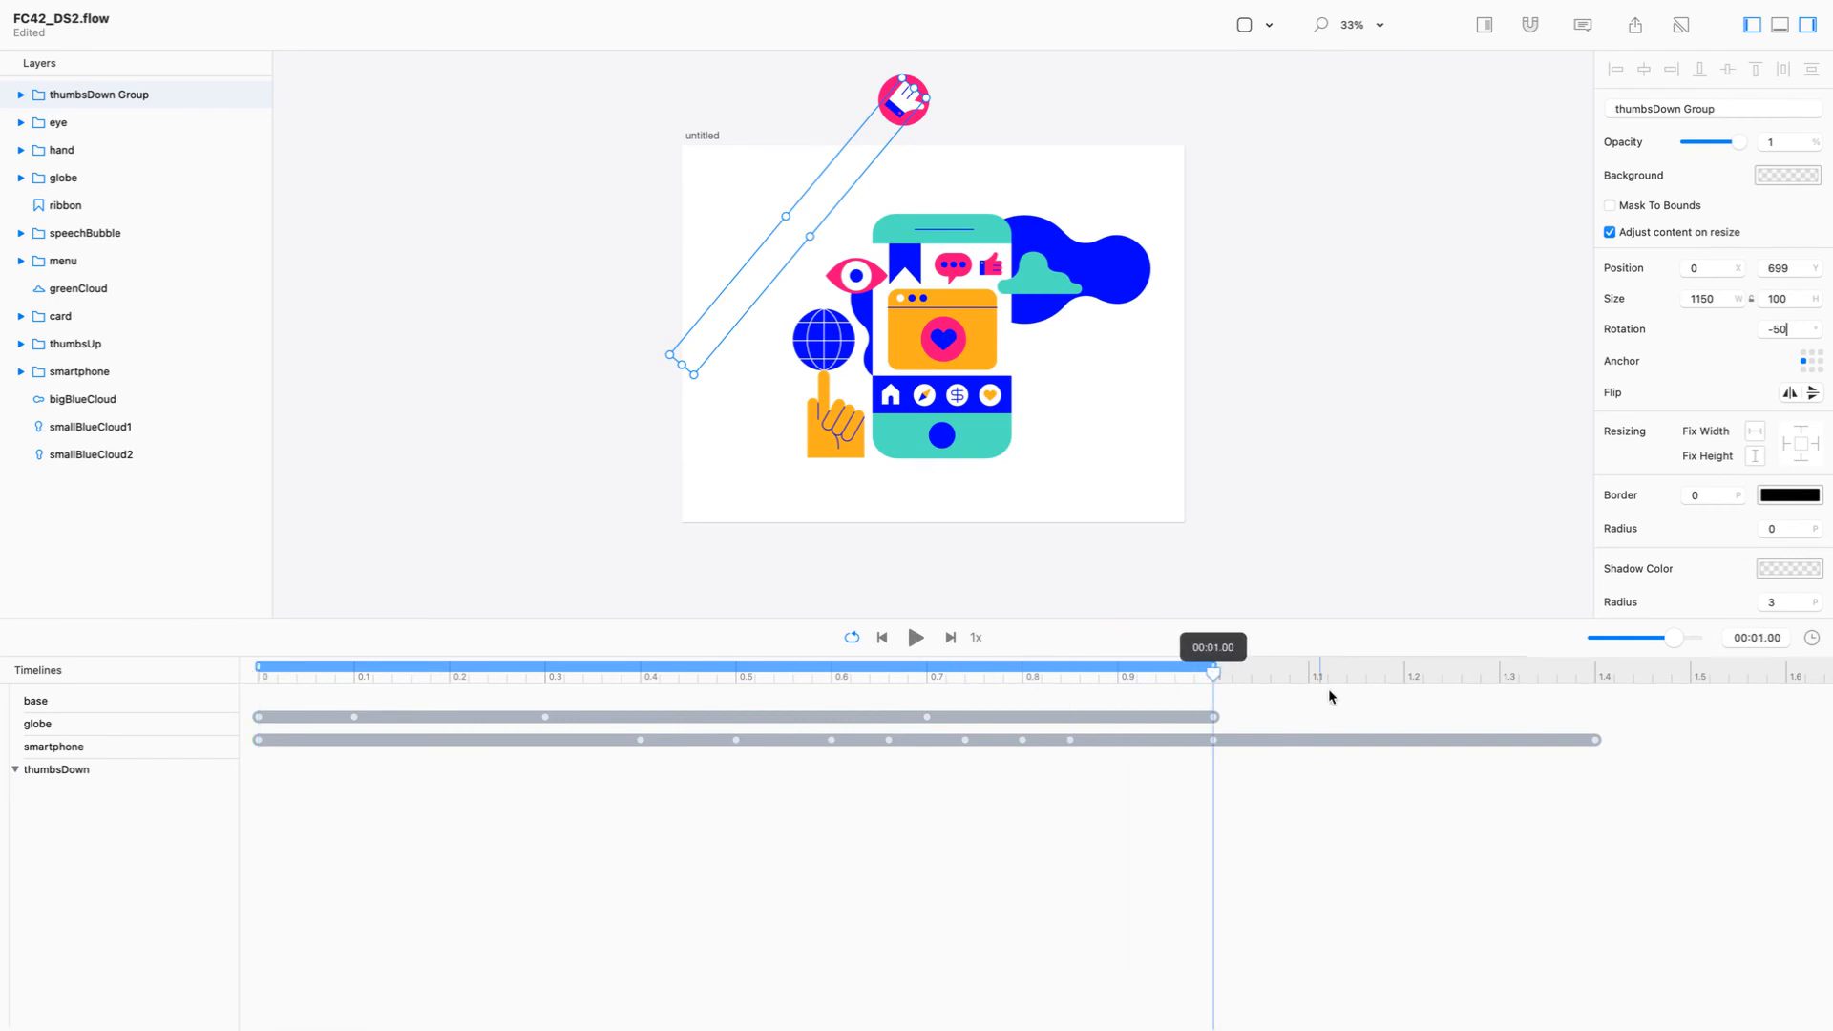
{"action": "left_click", "coordinate": [1783, 332]}
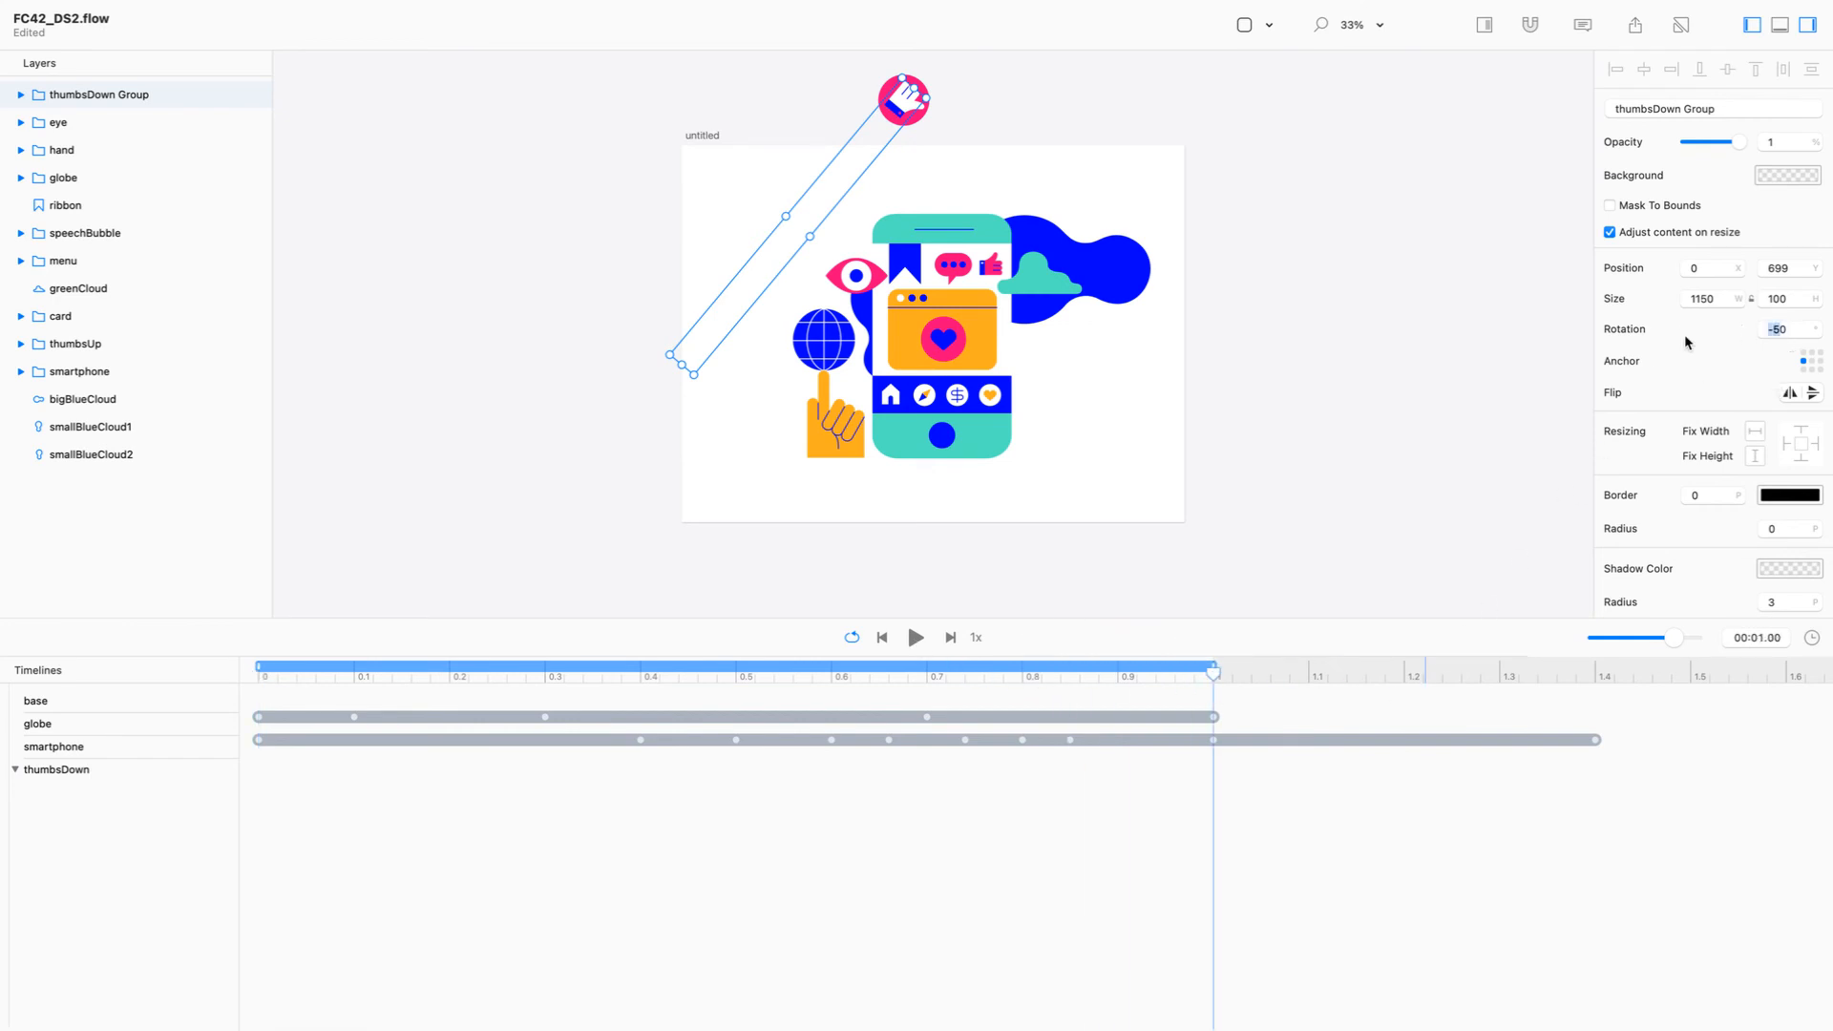
{"action": "type", "text": "0"}
{"action": "key", "text": "Return"}
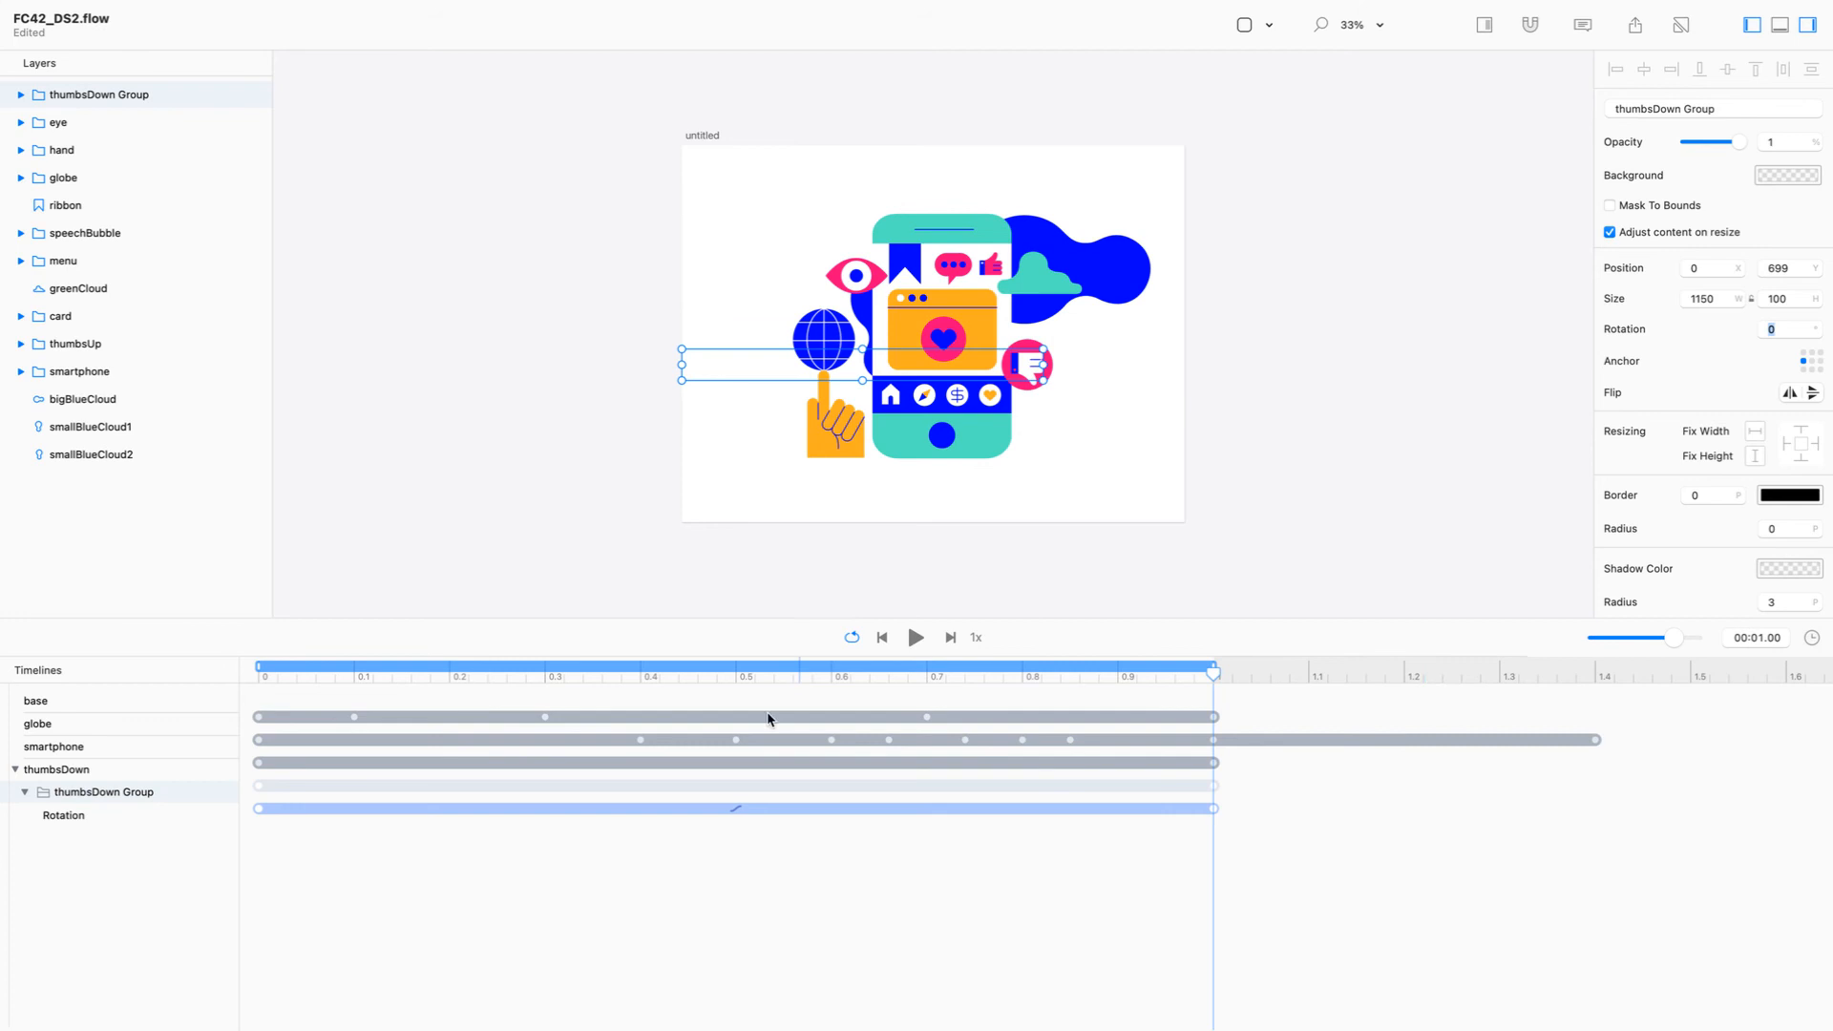
Preview the swing animation and apply Back Out easing to the Rotation transition of thumbsDown Group
{"action": "left_click", "coordinate": [915, 637]}
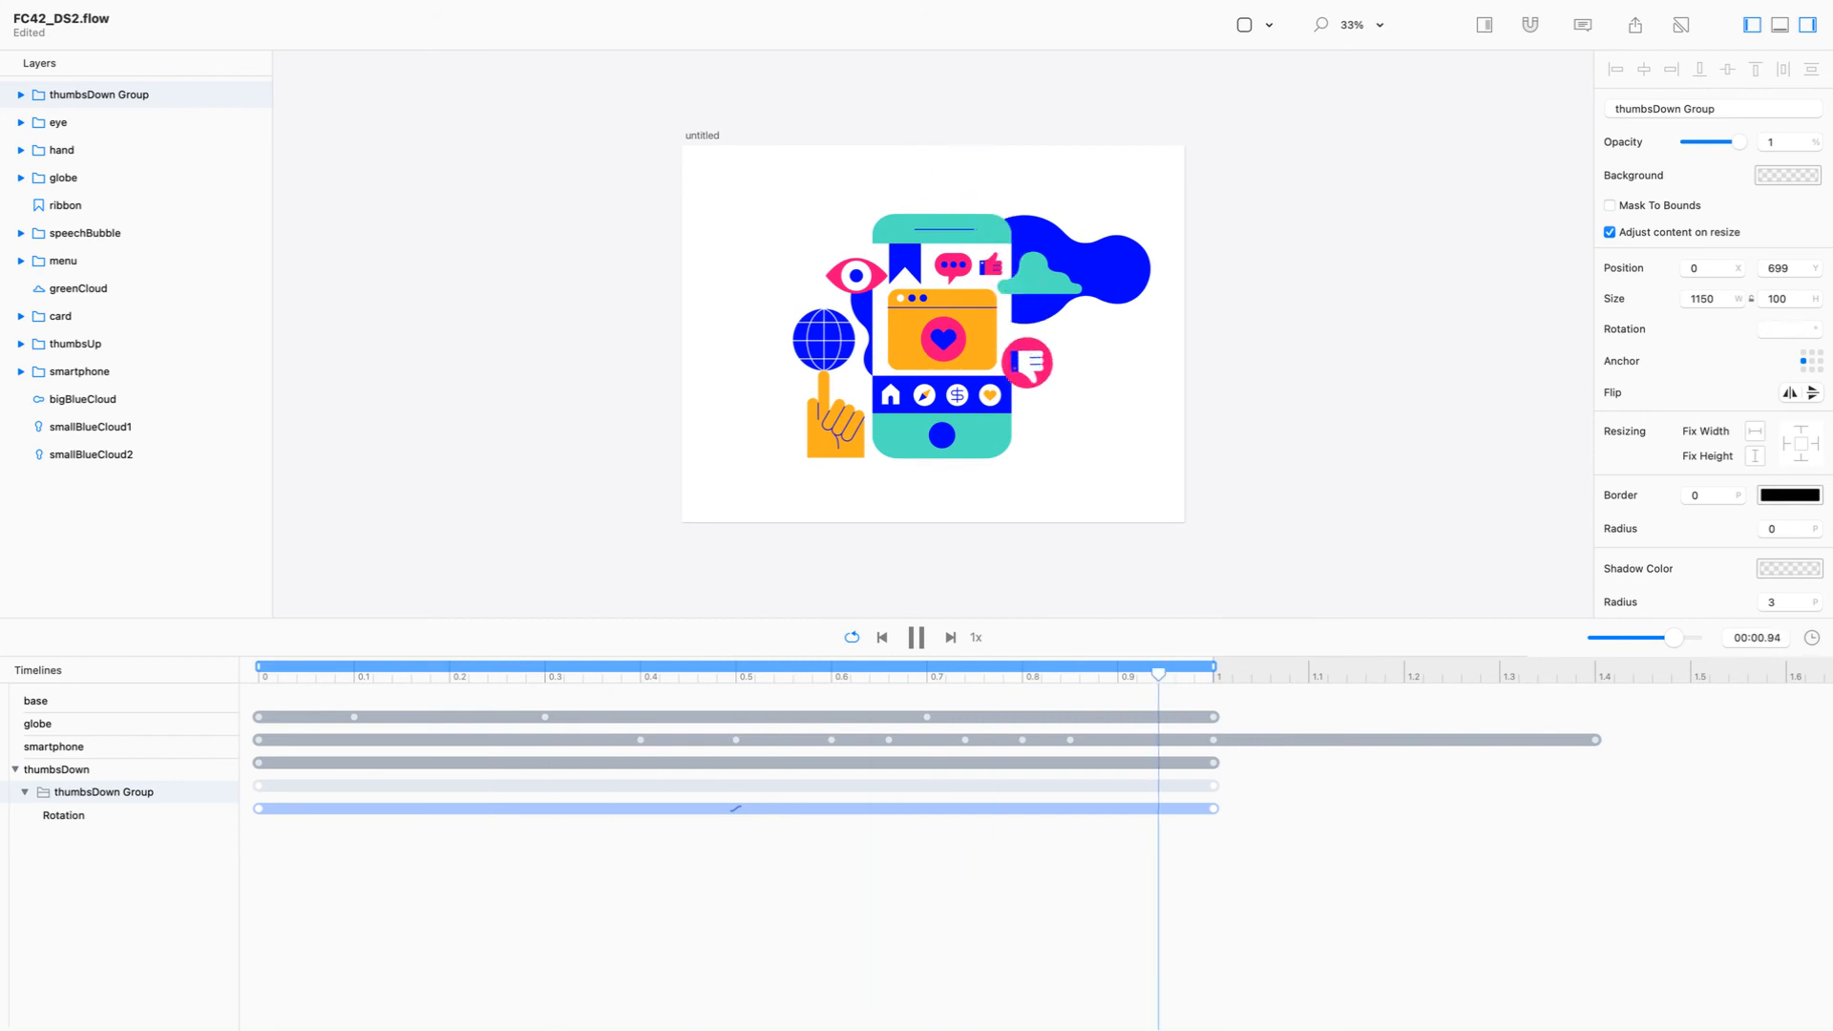
{"action": "left_click", "coordinate": [736, 809]}
{"action": "left_click", "coordinate": [930, 461]}
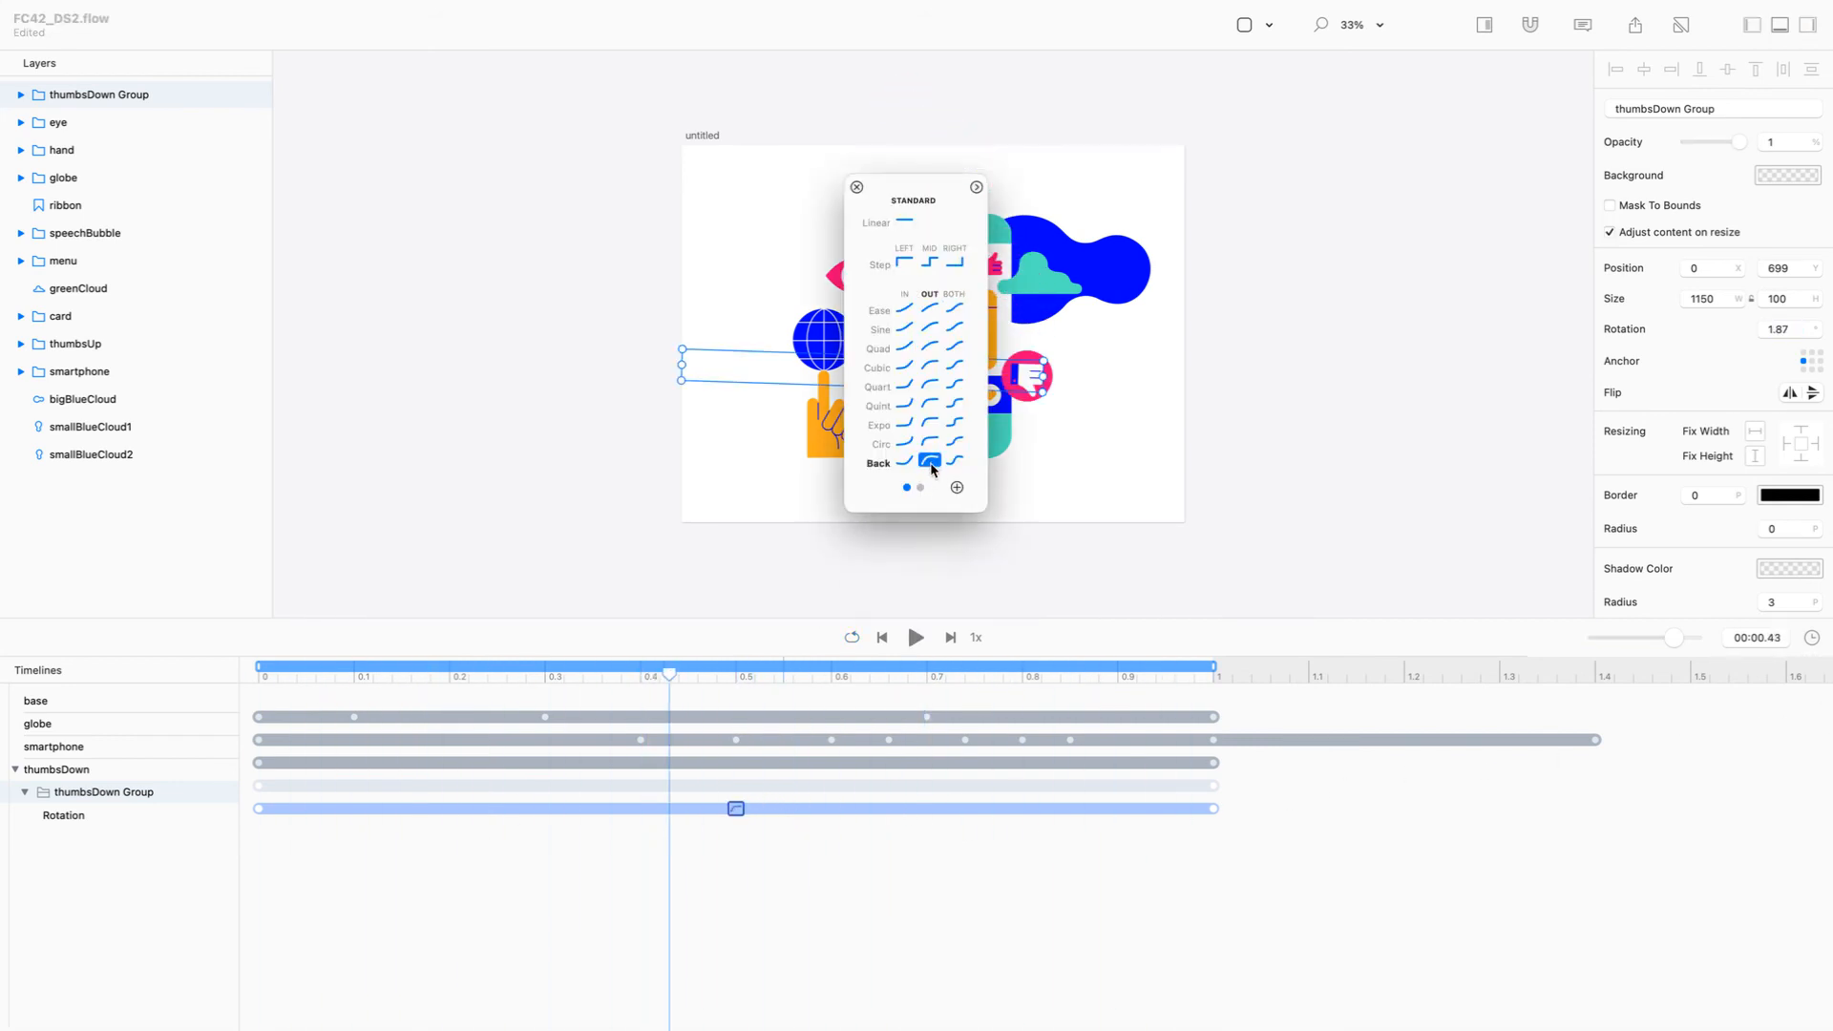
Preview the eased swing of thumbsDown Group and stop at 1 s
{"action": "left_click", "coordinate": [856, 187]}
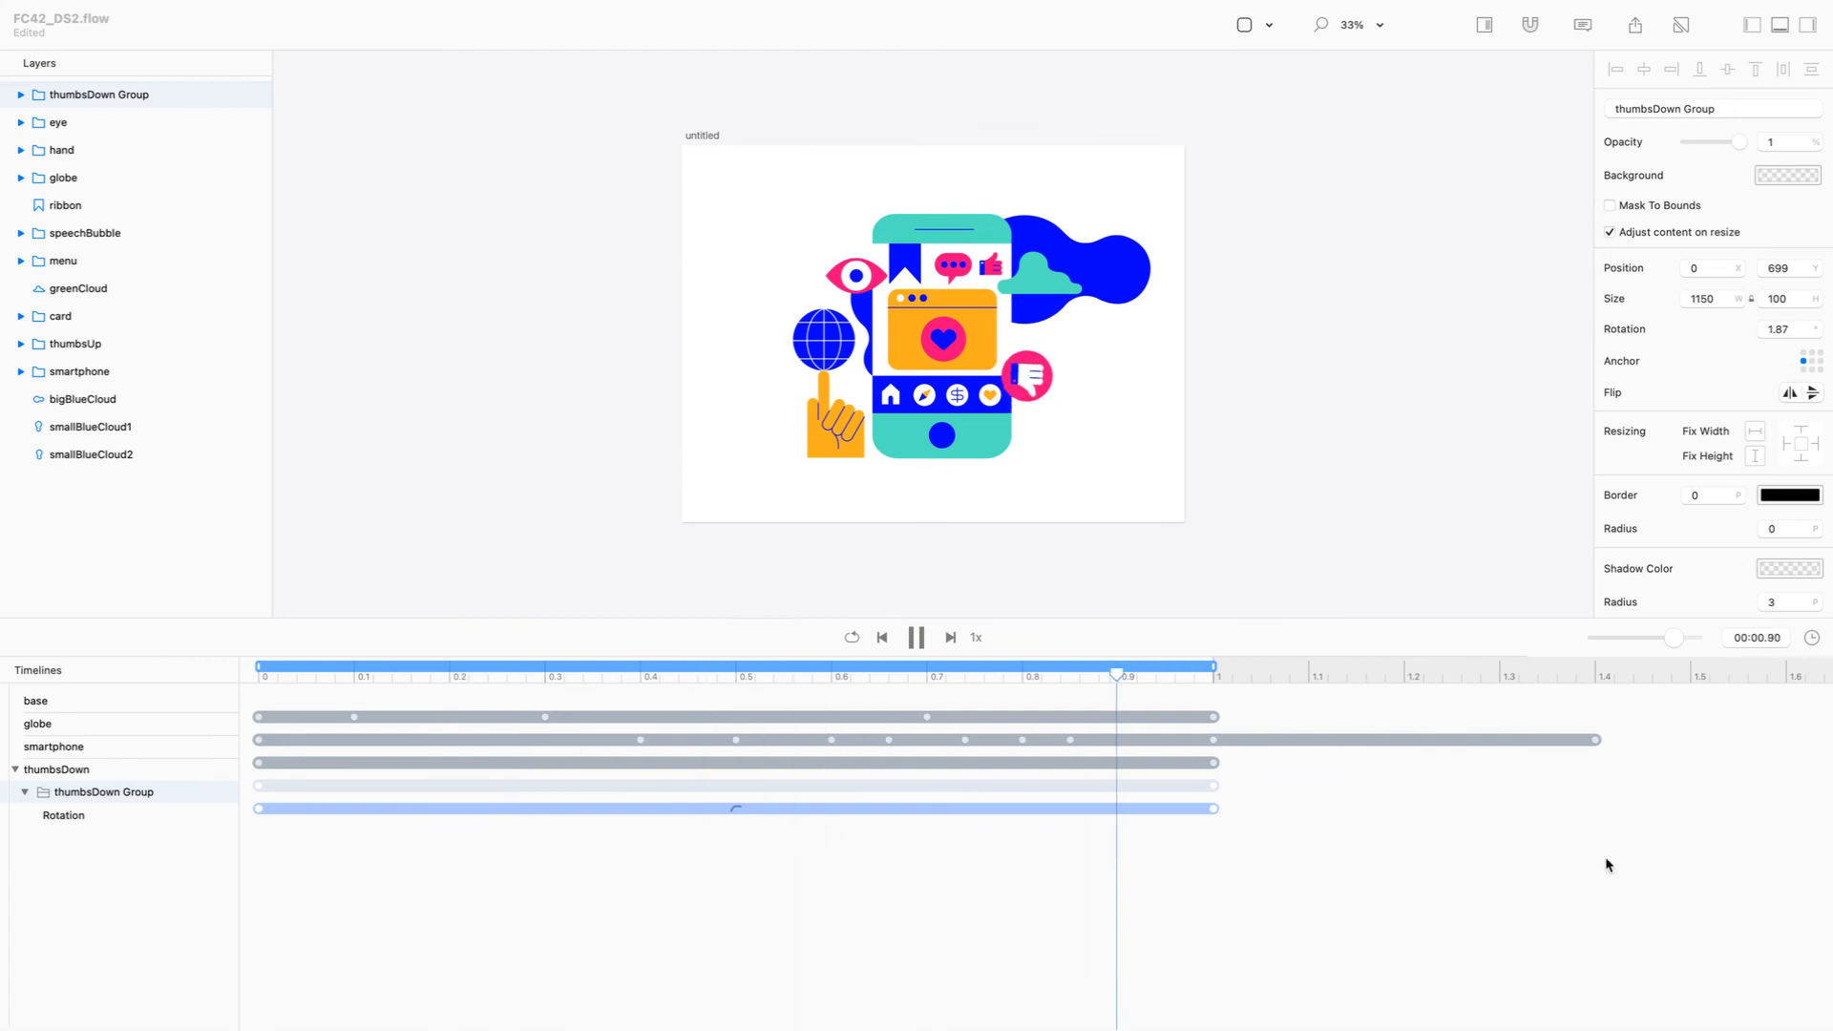
{"action": "left_click", "coordinate": [1047, 683]}
{"action": "key", "text": "space"}
{"action": "left_click", "coordinate": [1213, 674]}
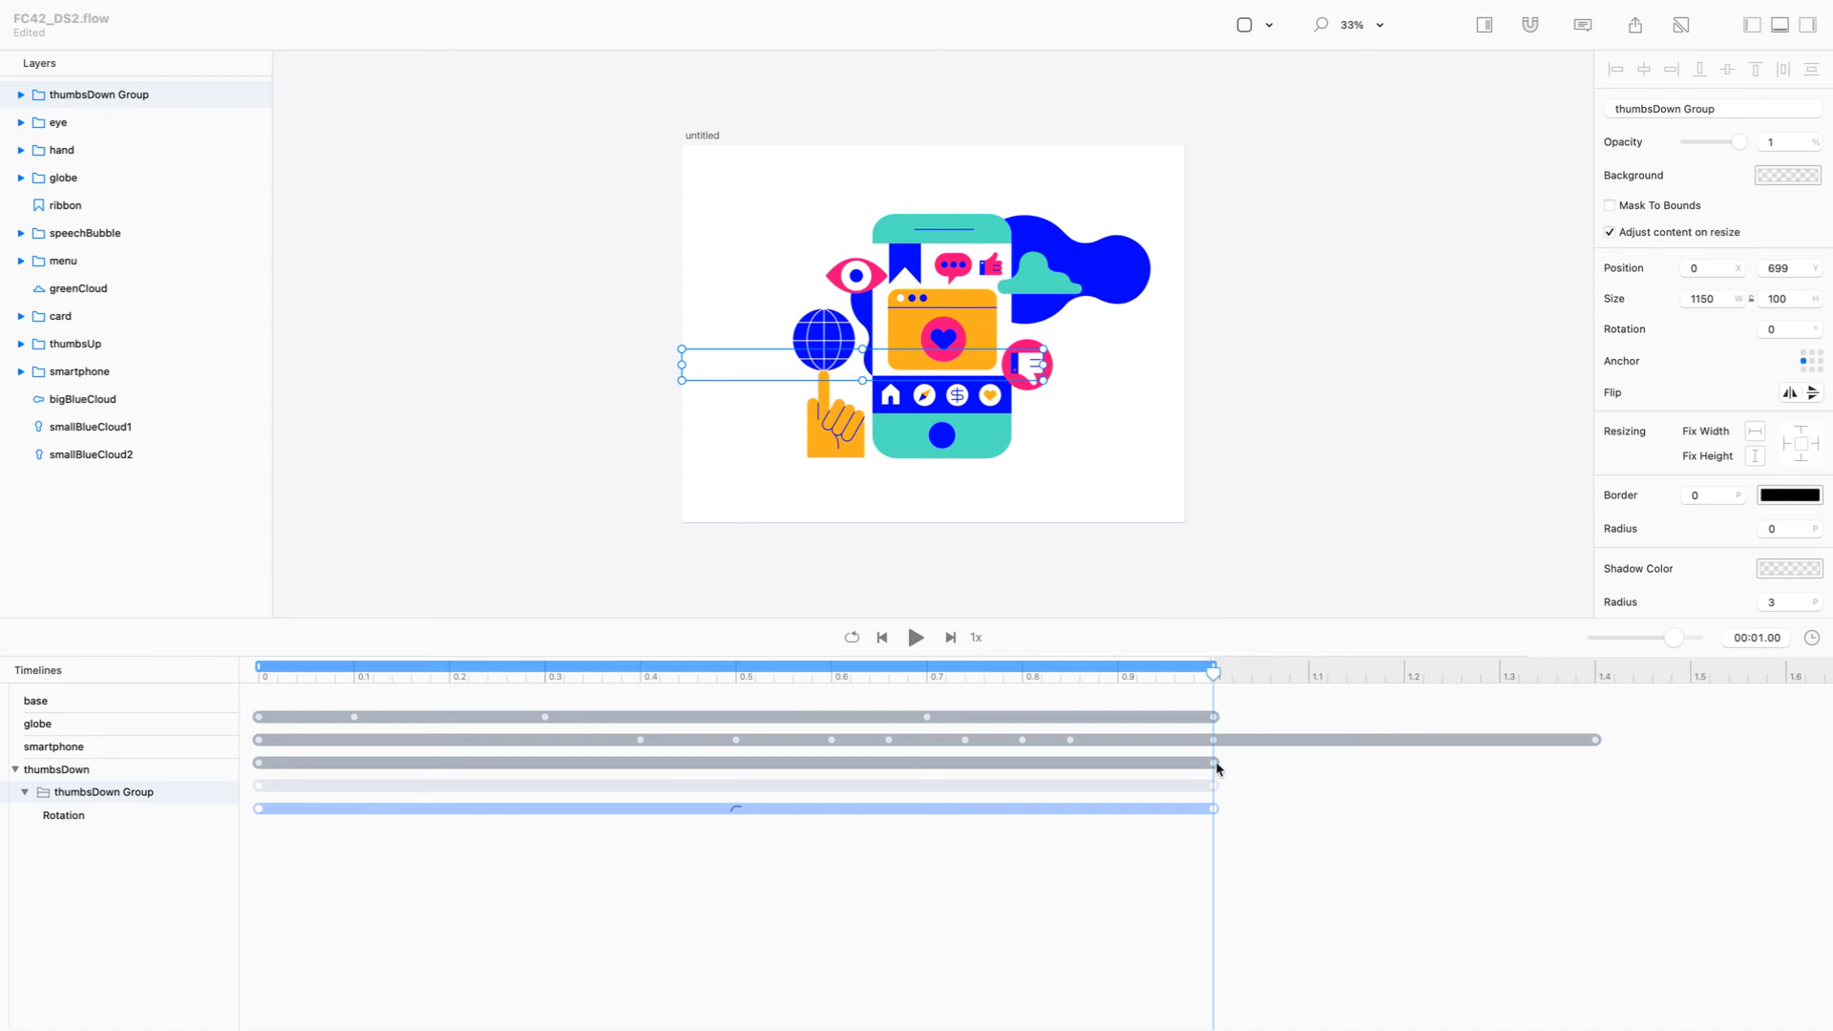
Set the rotation of the thumbsDown group nested in thumbsDown Group to -720 degrees at the start of the timeline
{"action": "left_click_drag", "start_coordinate": [1211, 670], "coordinate": [183, 678]}
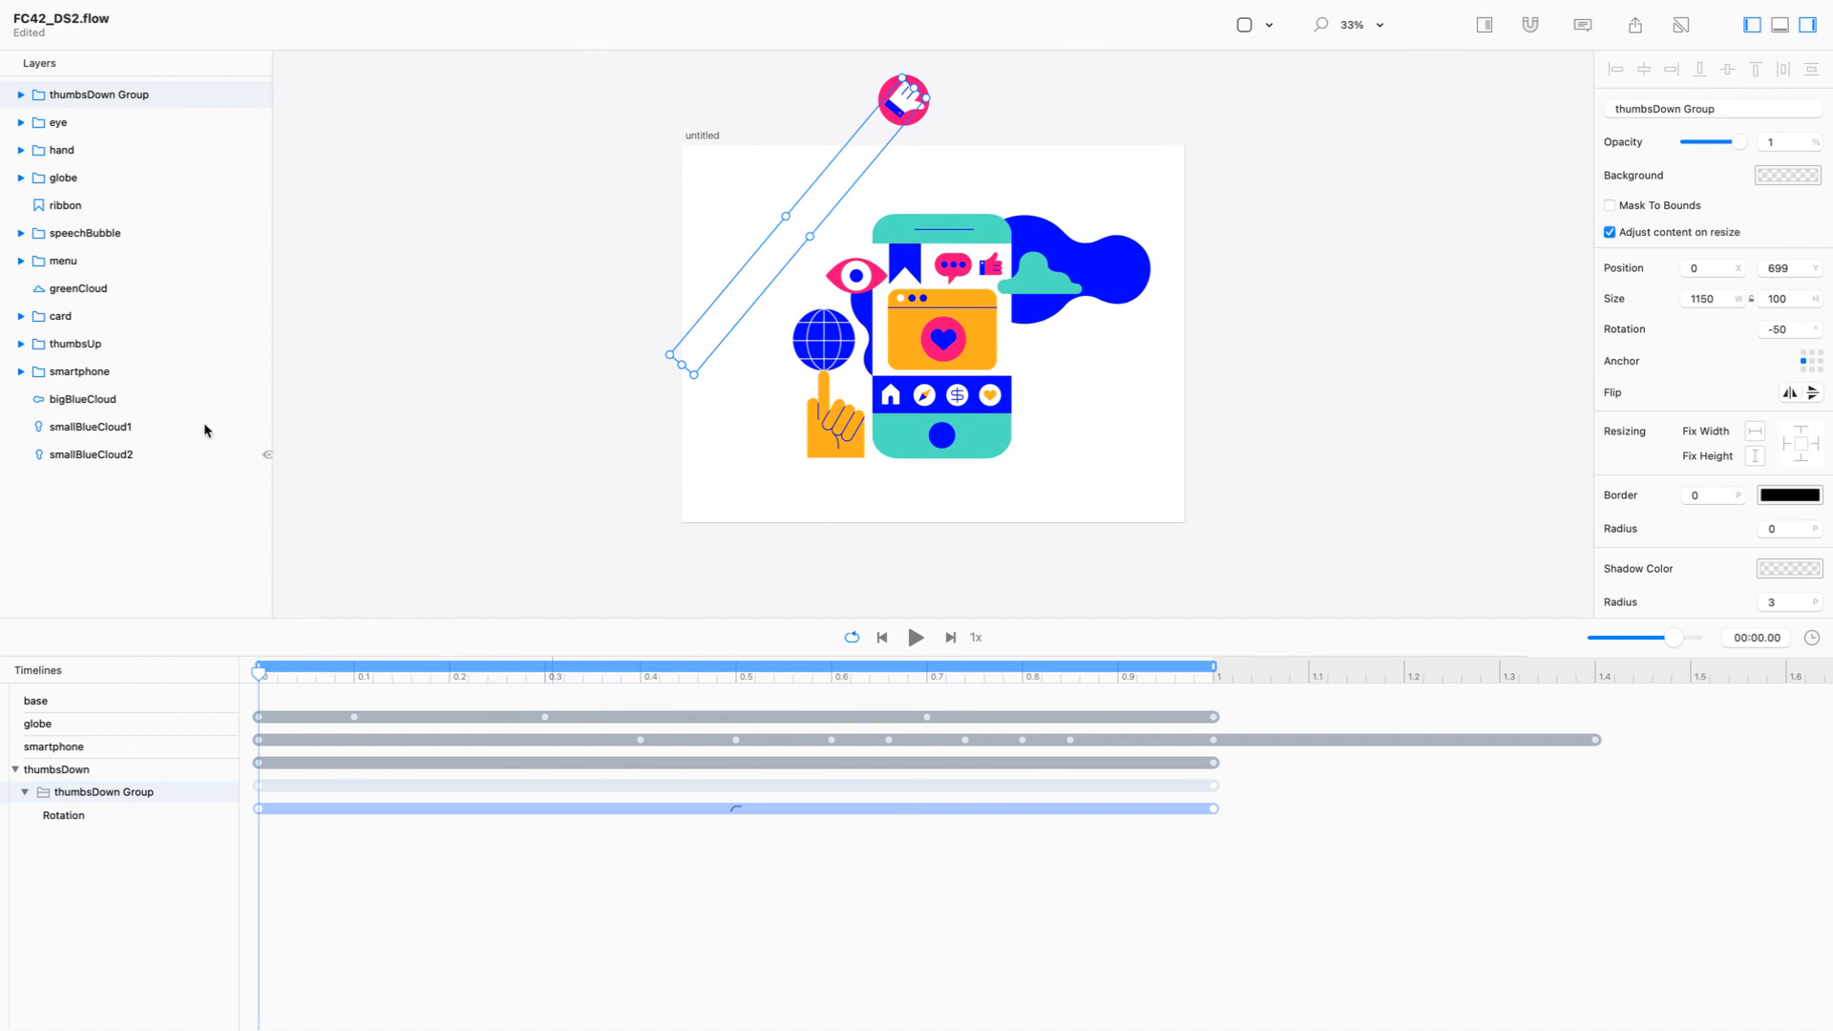
{"action": "left_click", "coordinate": [21, 96]}
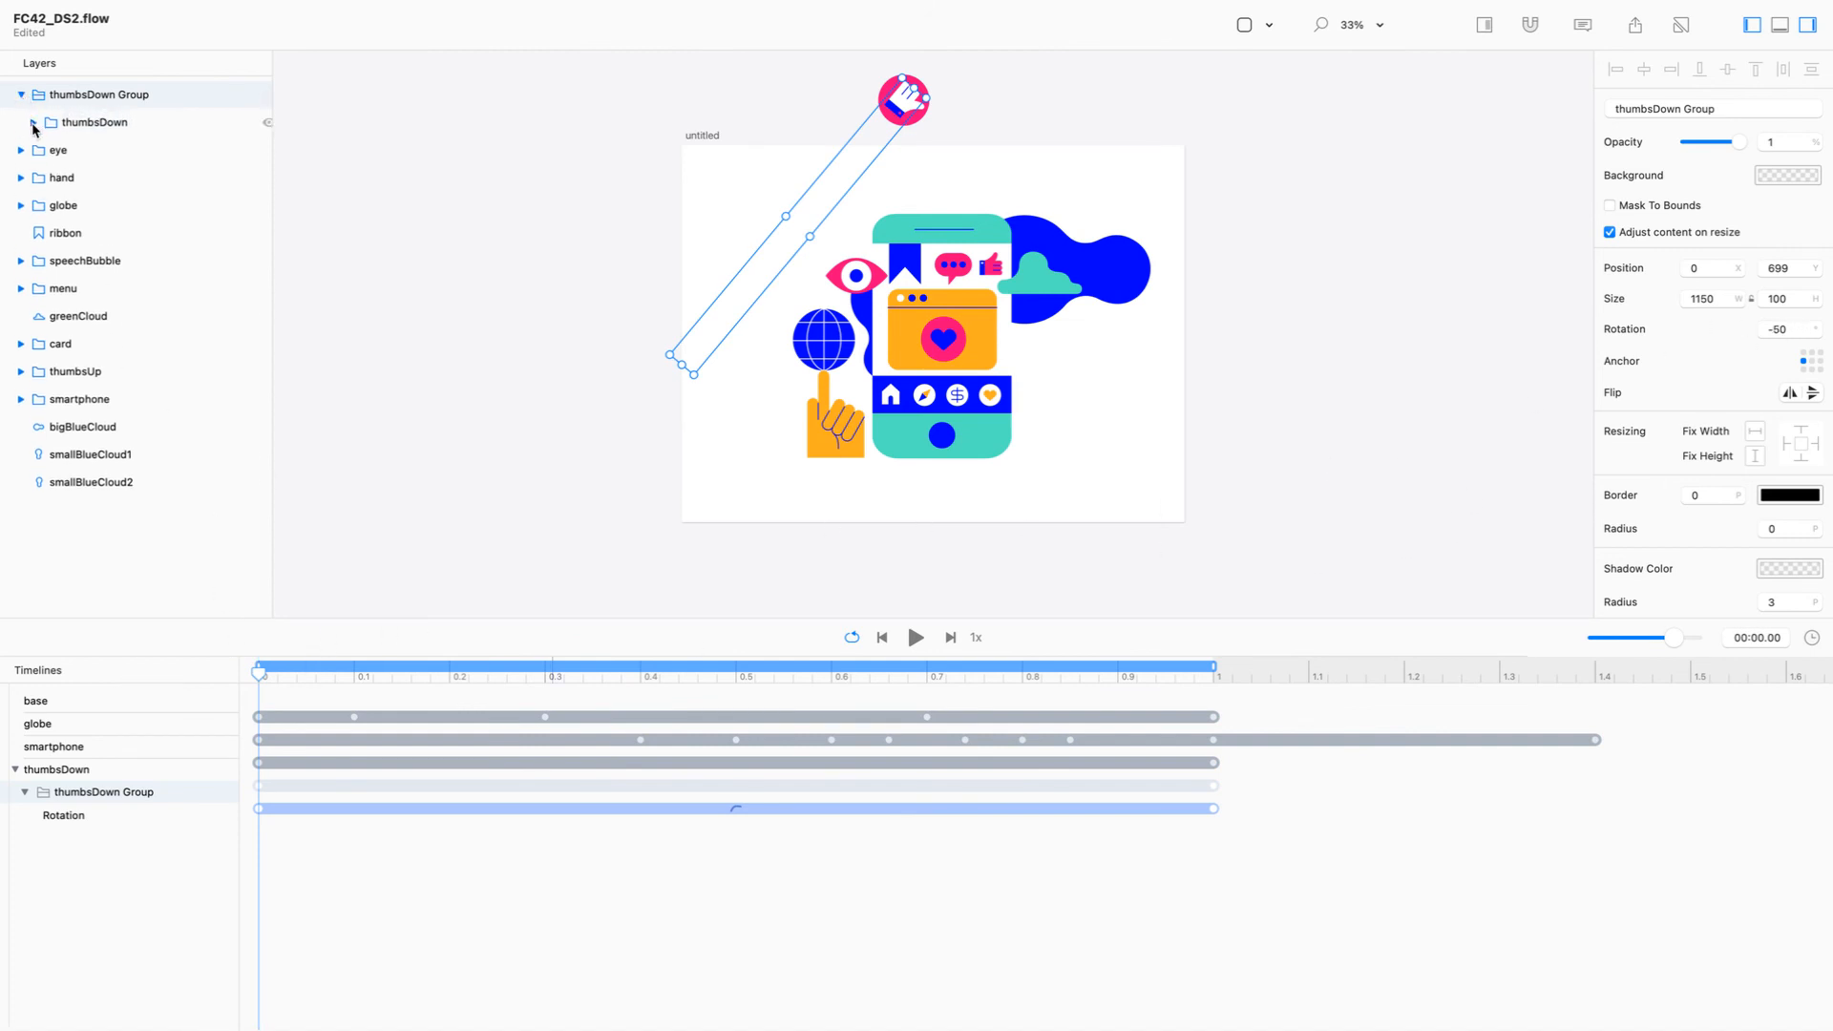
{"action": "left_click", "coordinate": [33, 123]}
{"action": "left_click", "coordinate": [98, 124]}
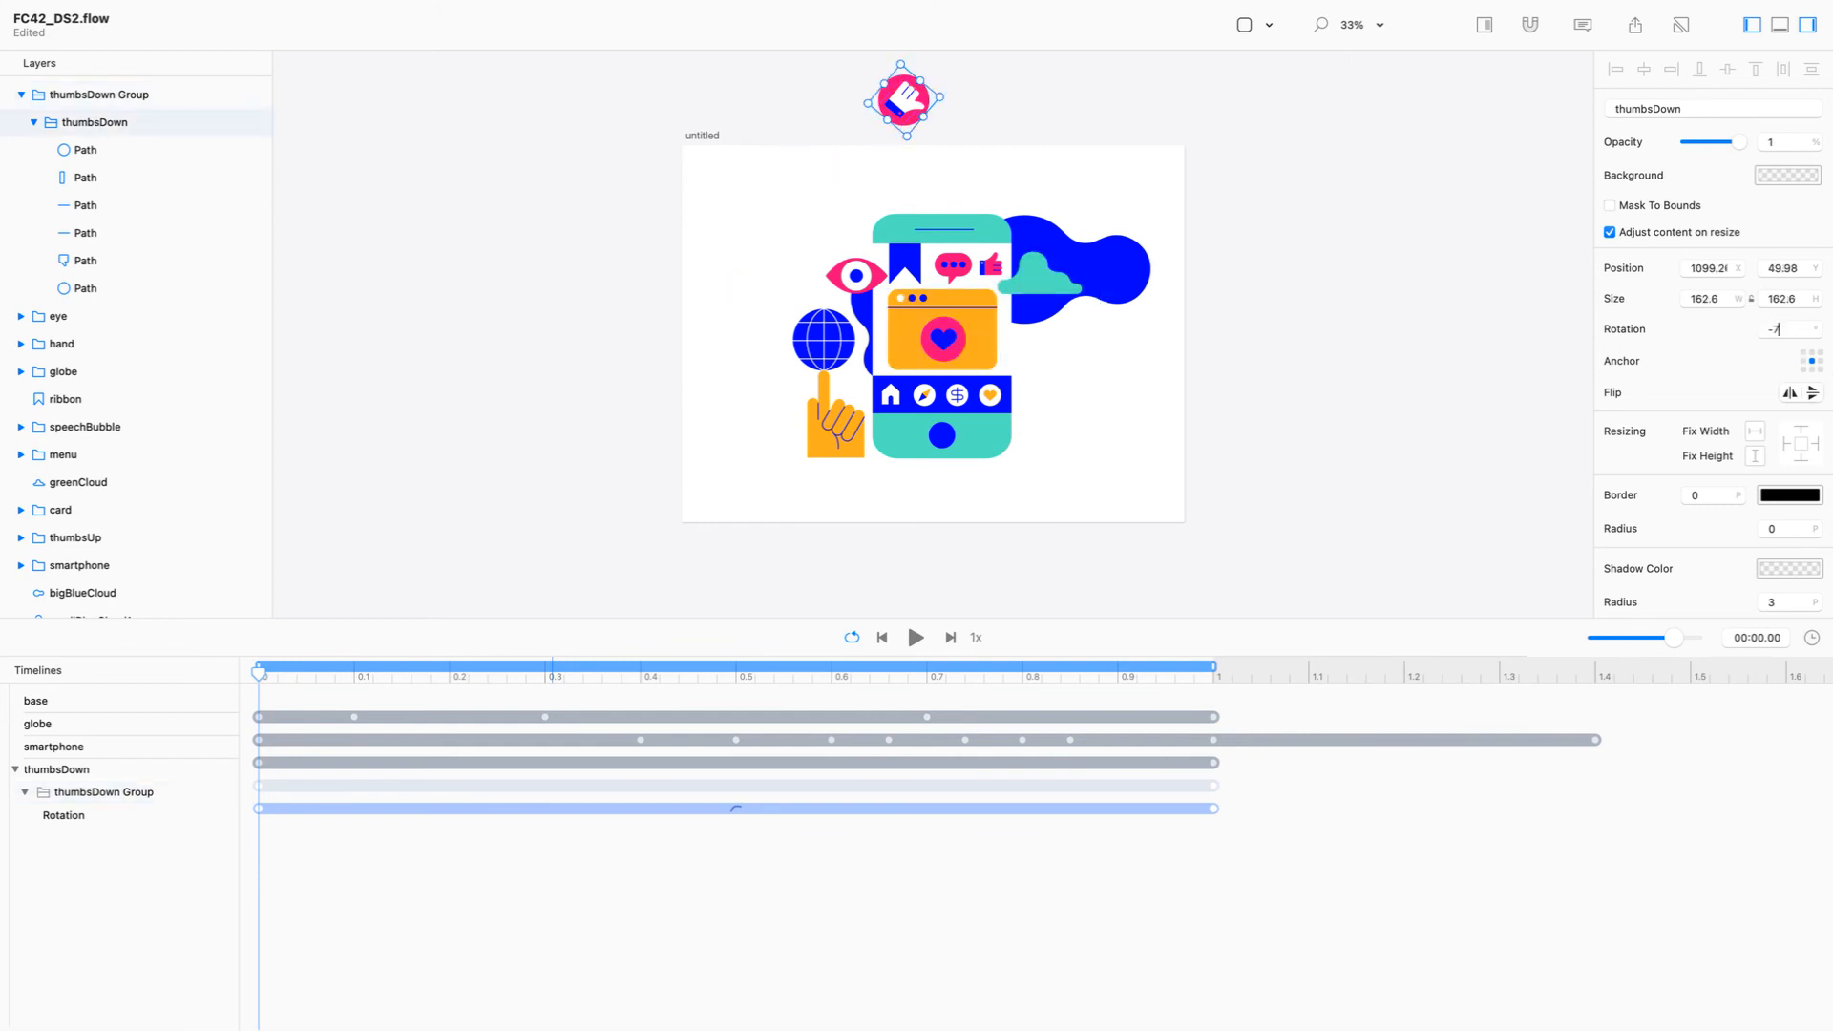
{"action": "type", "text": "-720"}
{"action": "key", "text": "Return"}
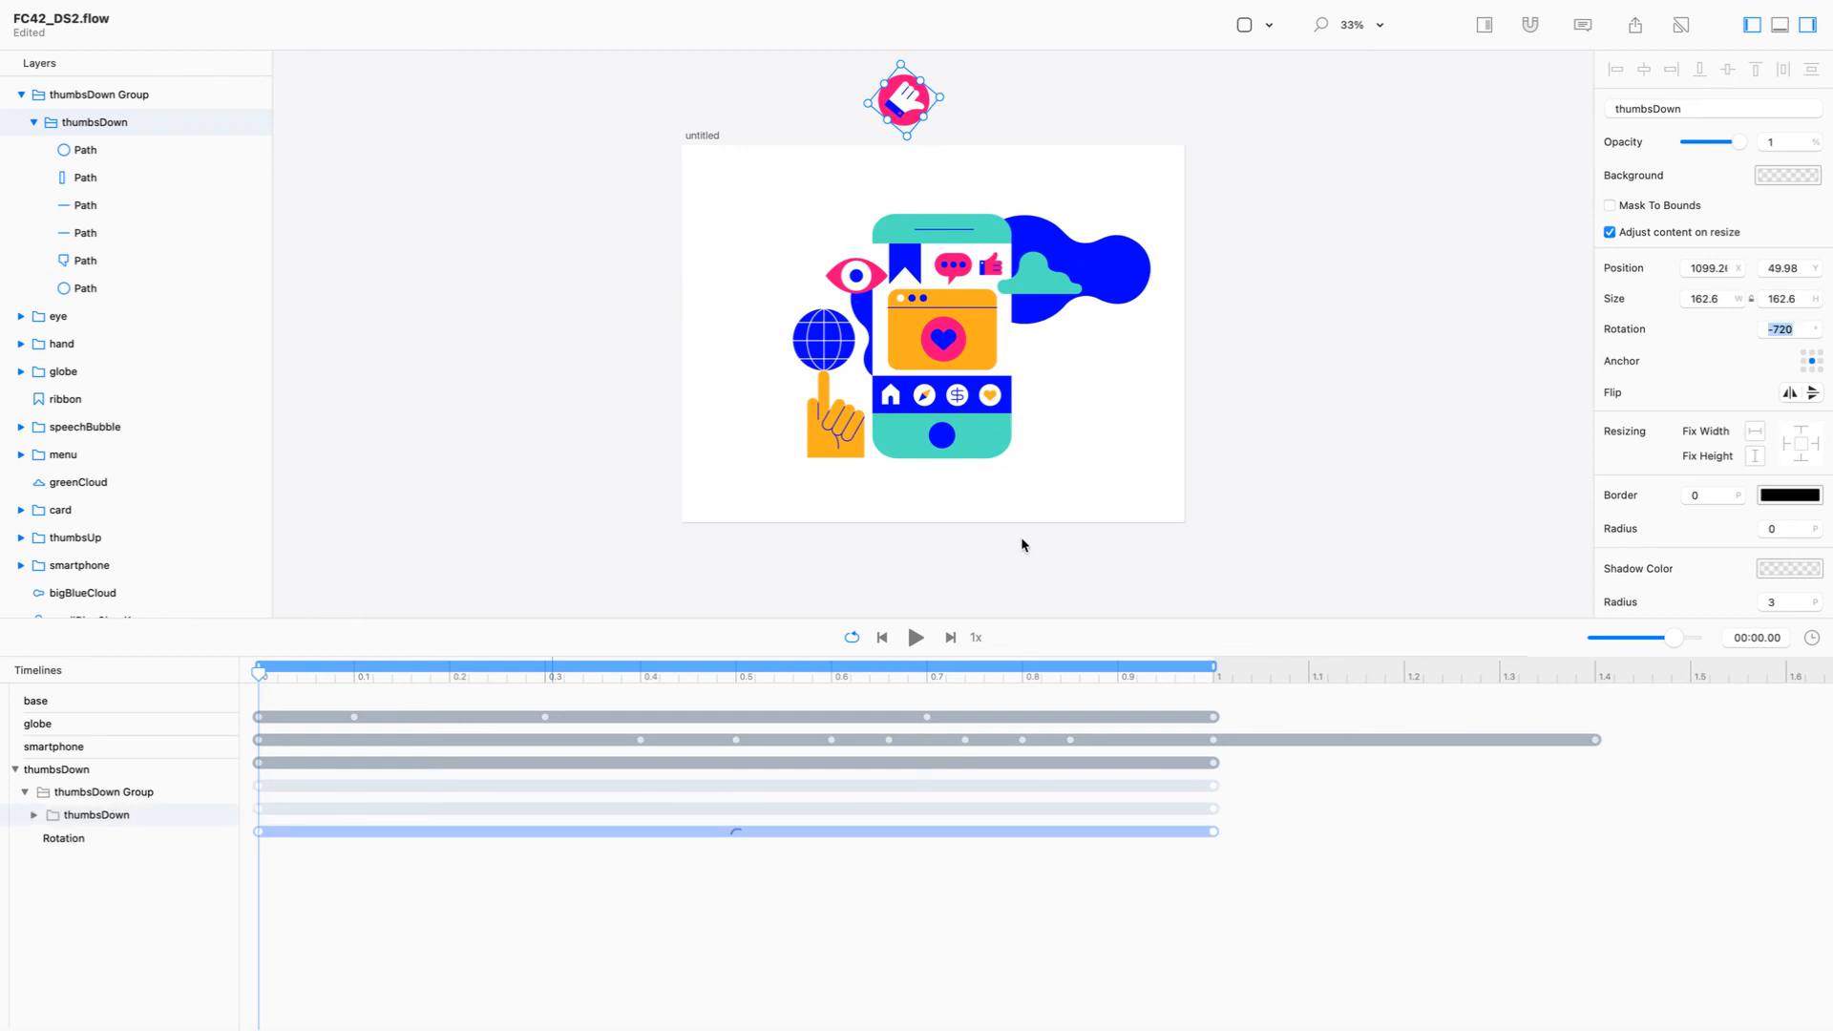
Preview the spin and apply Quad Out easing to the Rotation transition of the nested thumbsDown group
{"action": "left_click_drag", "start_coordinate": [258, 671], "coordinate": [1315, 674]}
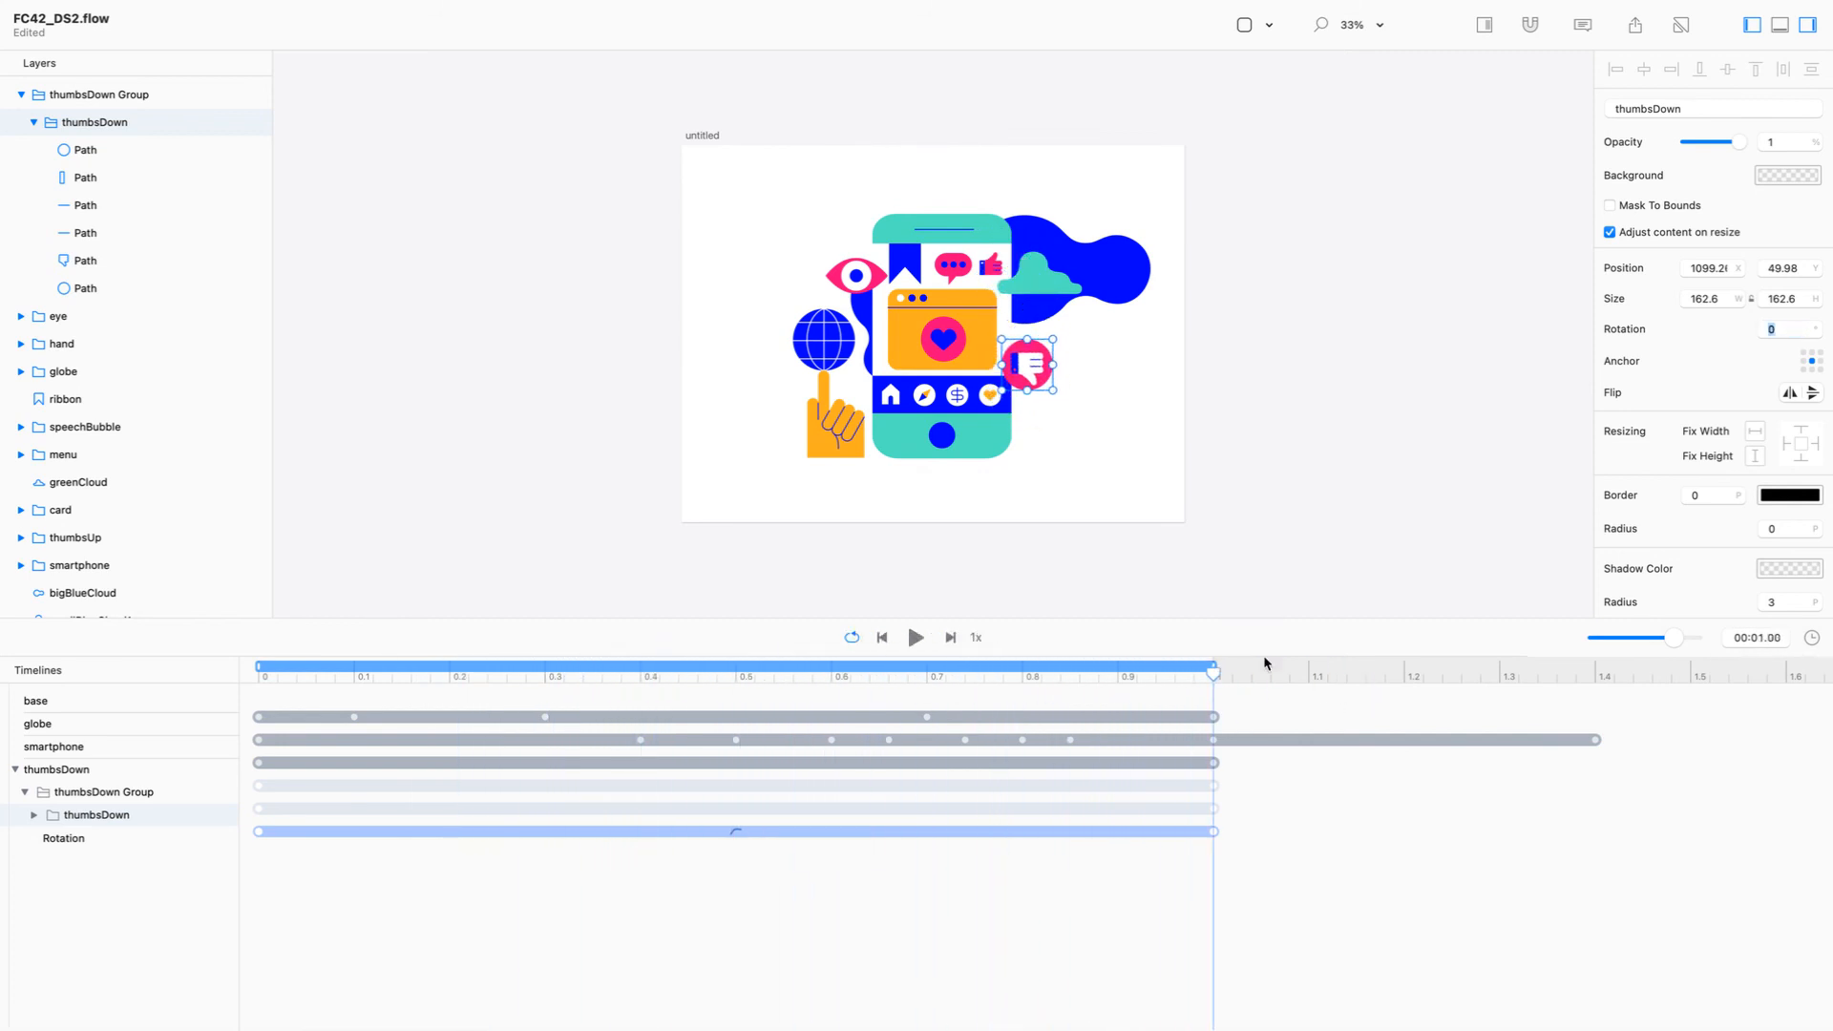
{"action": "left_click", "coordinate": [908, 640]}
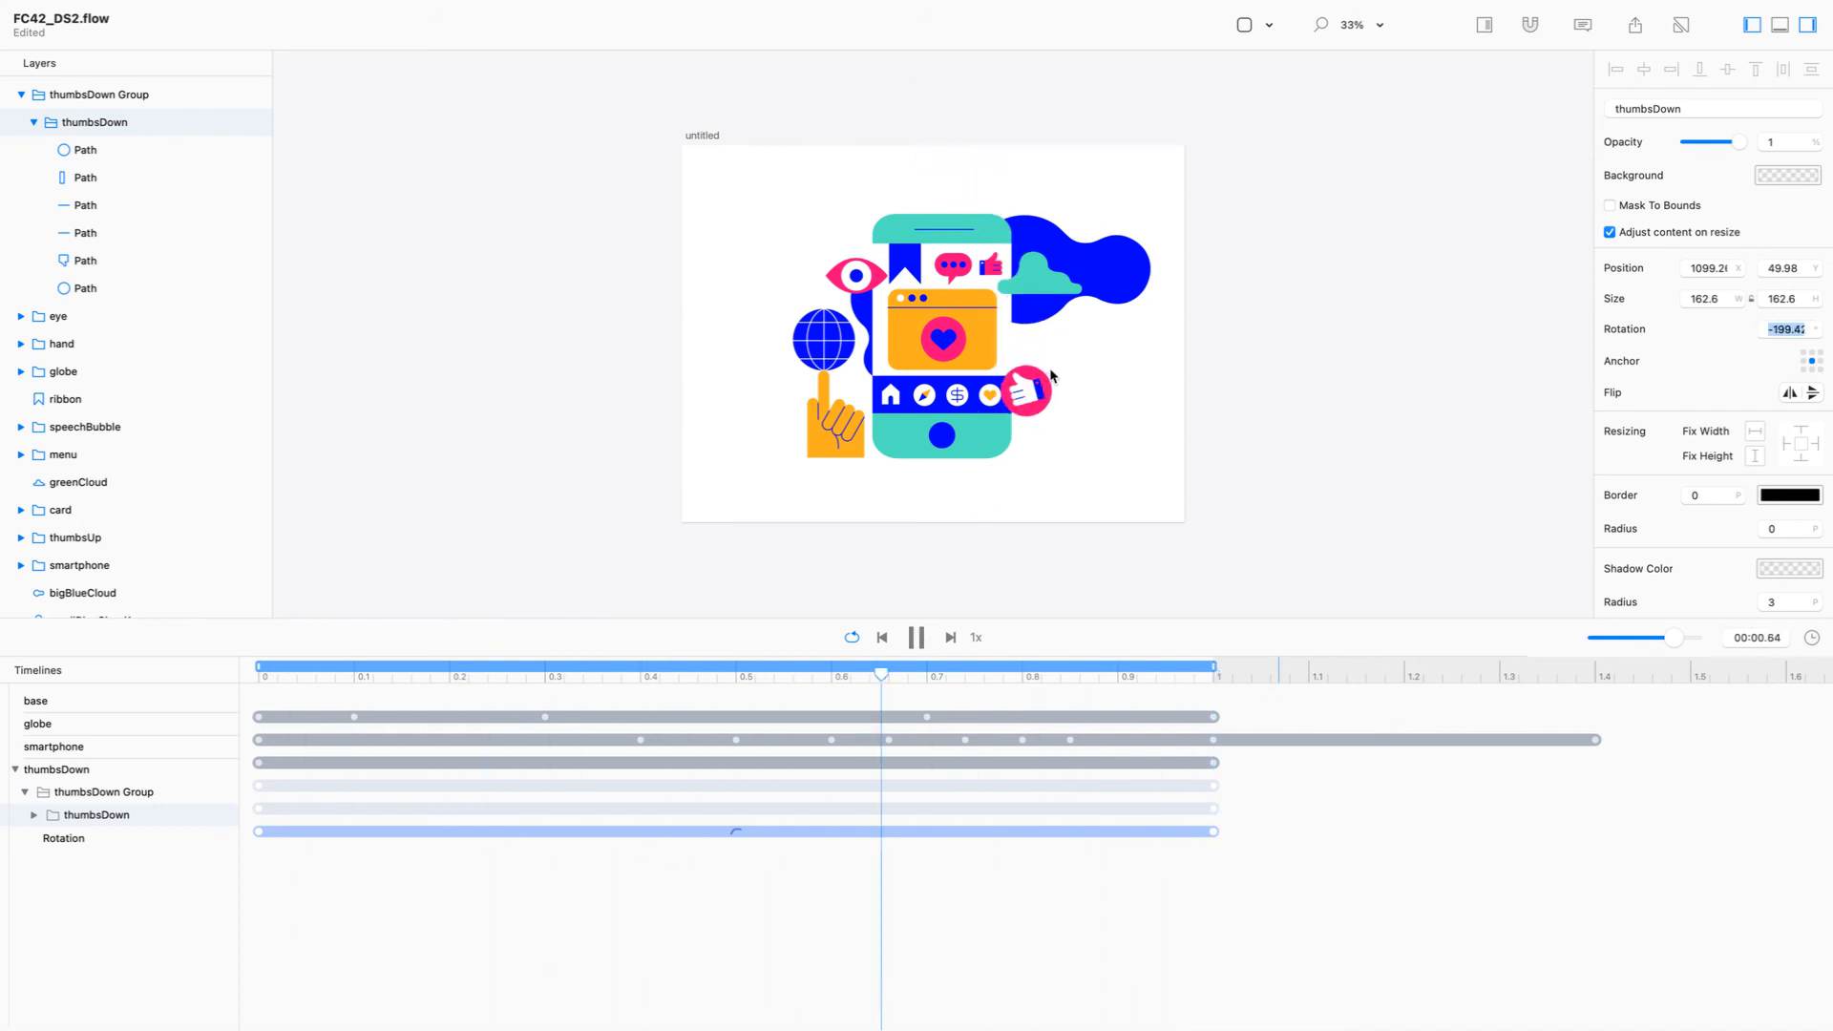
{"action": "left_click", "coordinate": [35, 817]}
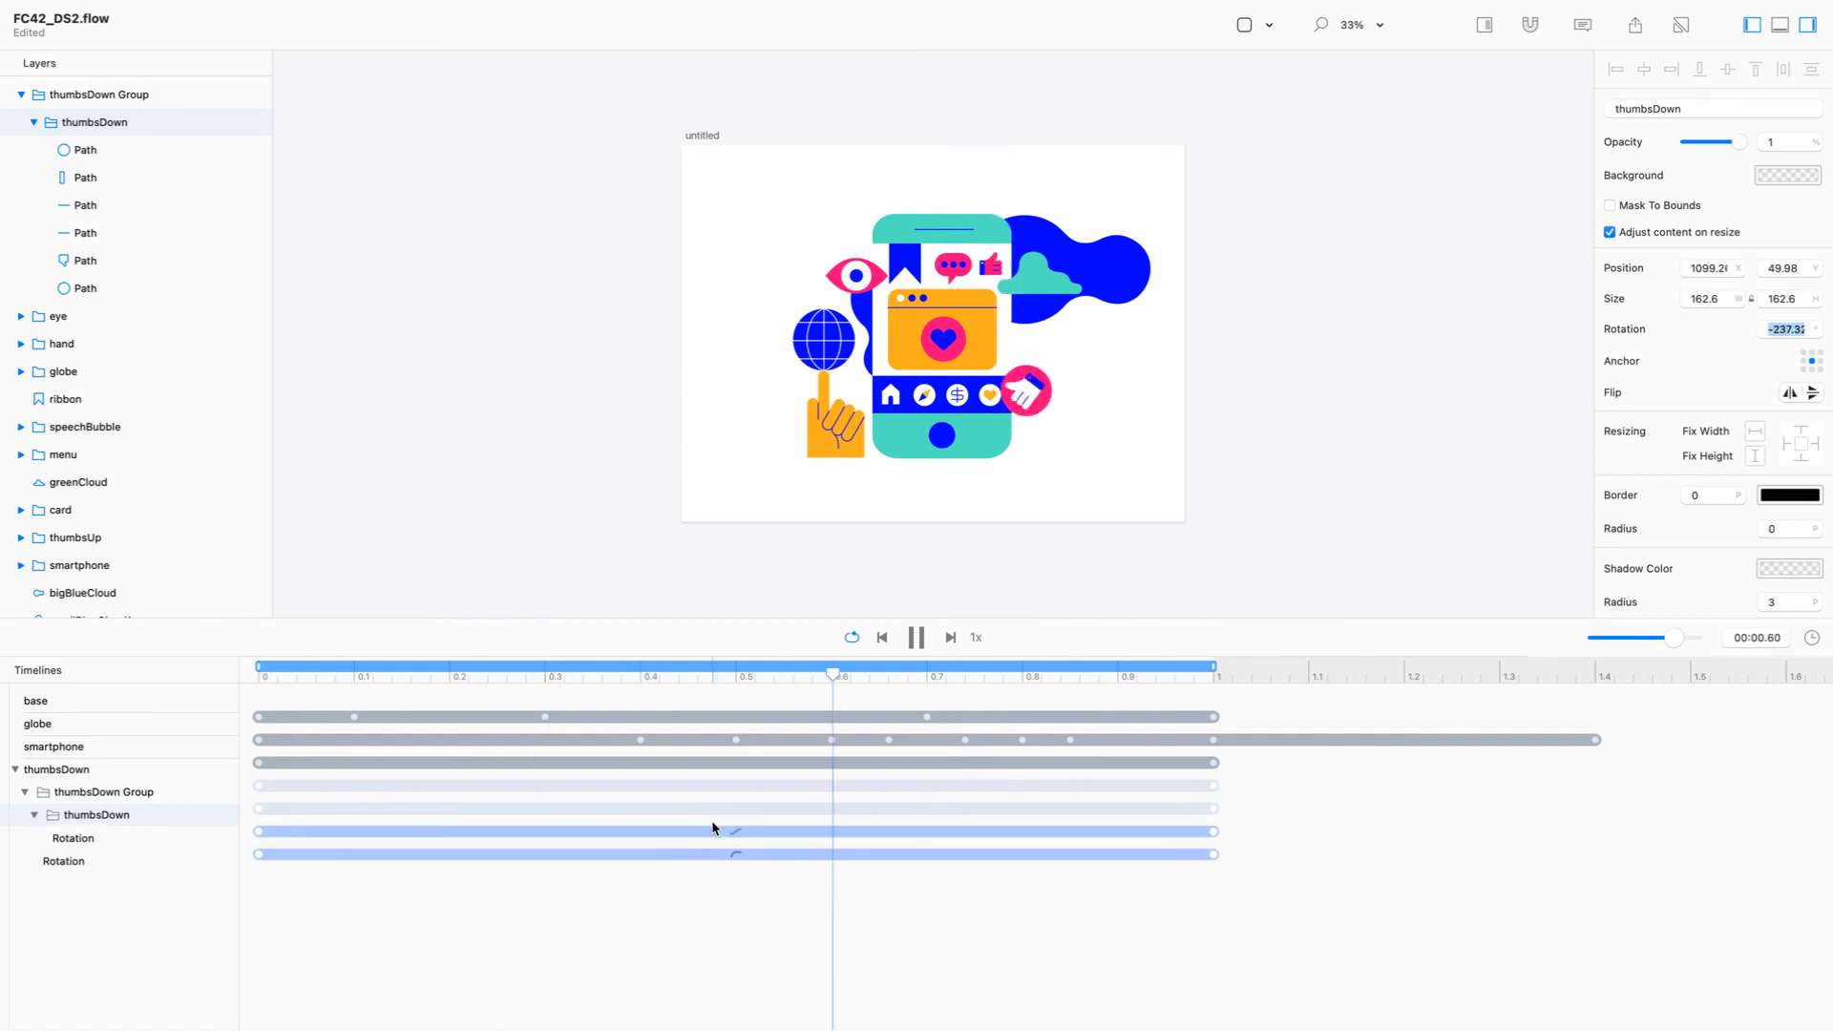
{"action": "left_click", "coordinate": [735, 833]}
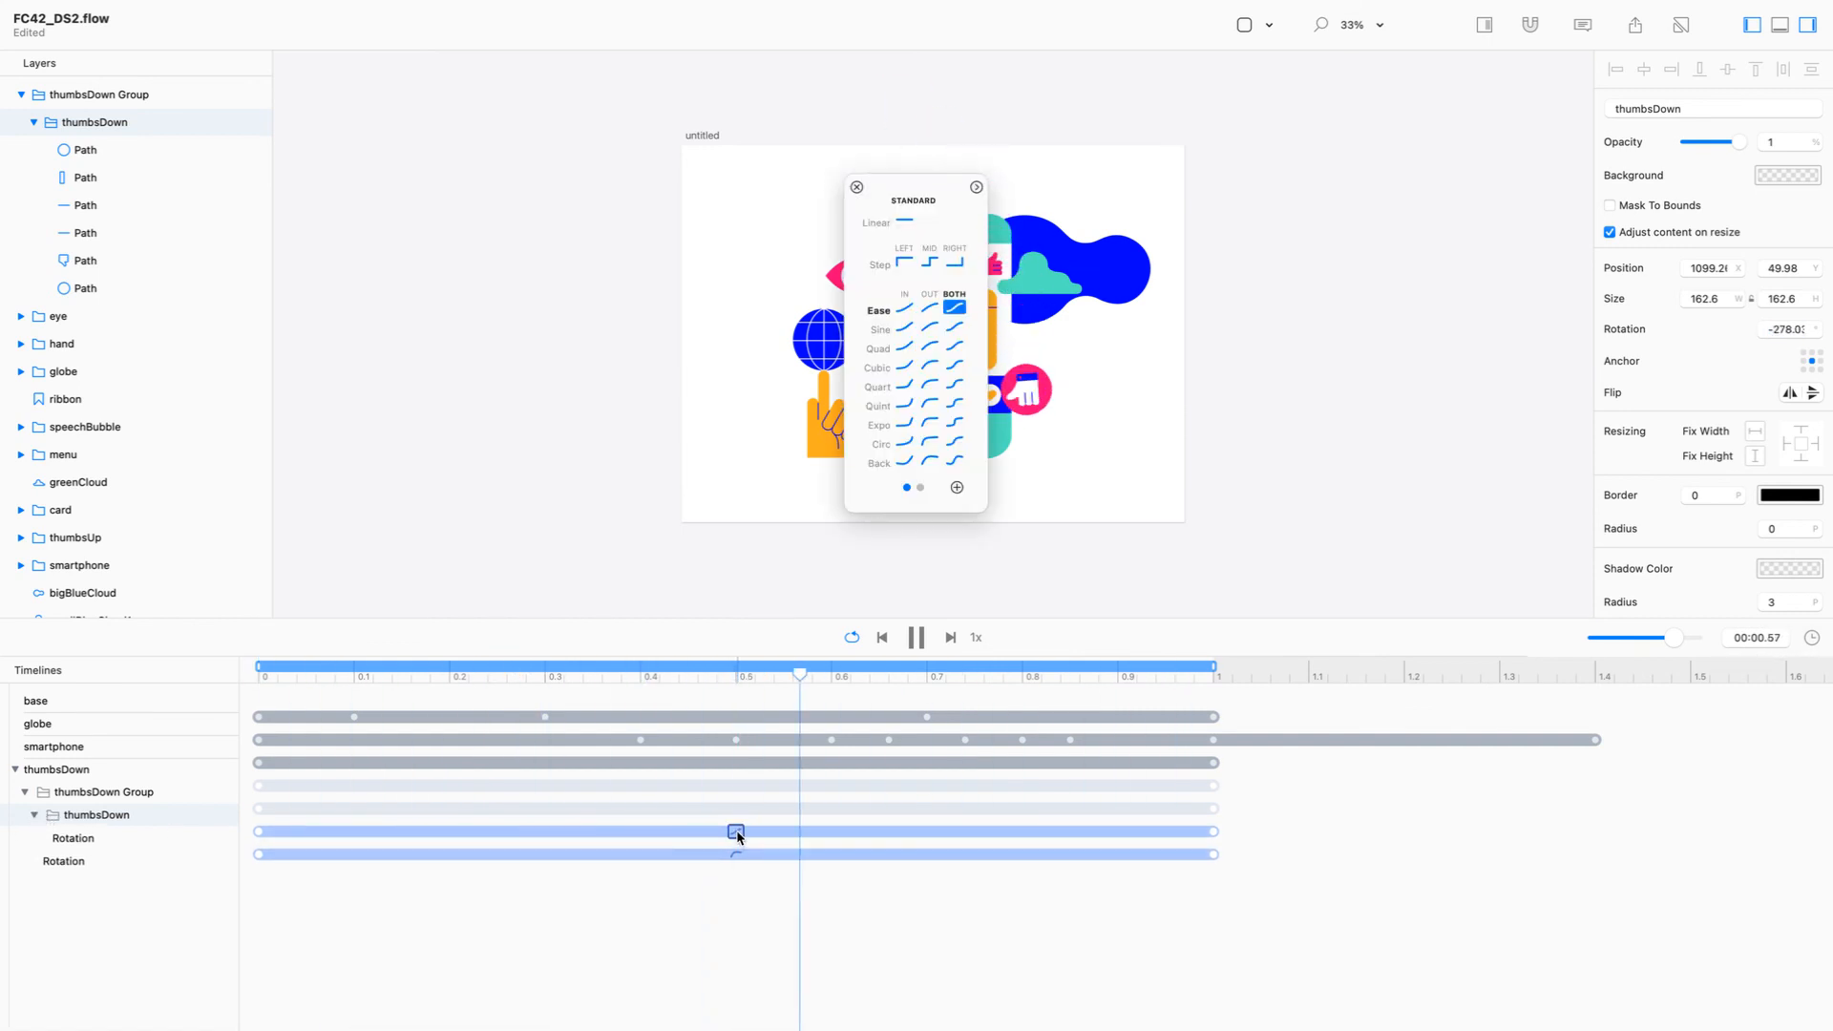
{"action": "left_click", "coordinate": [932, 351]}
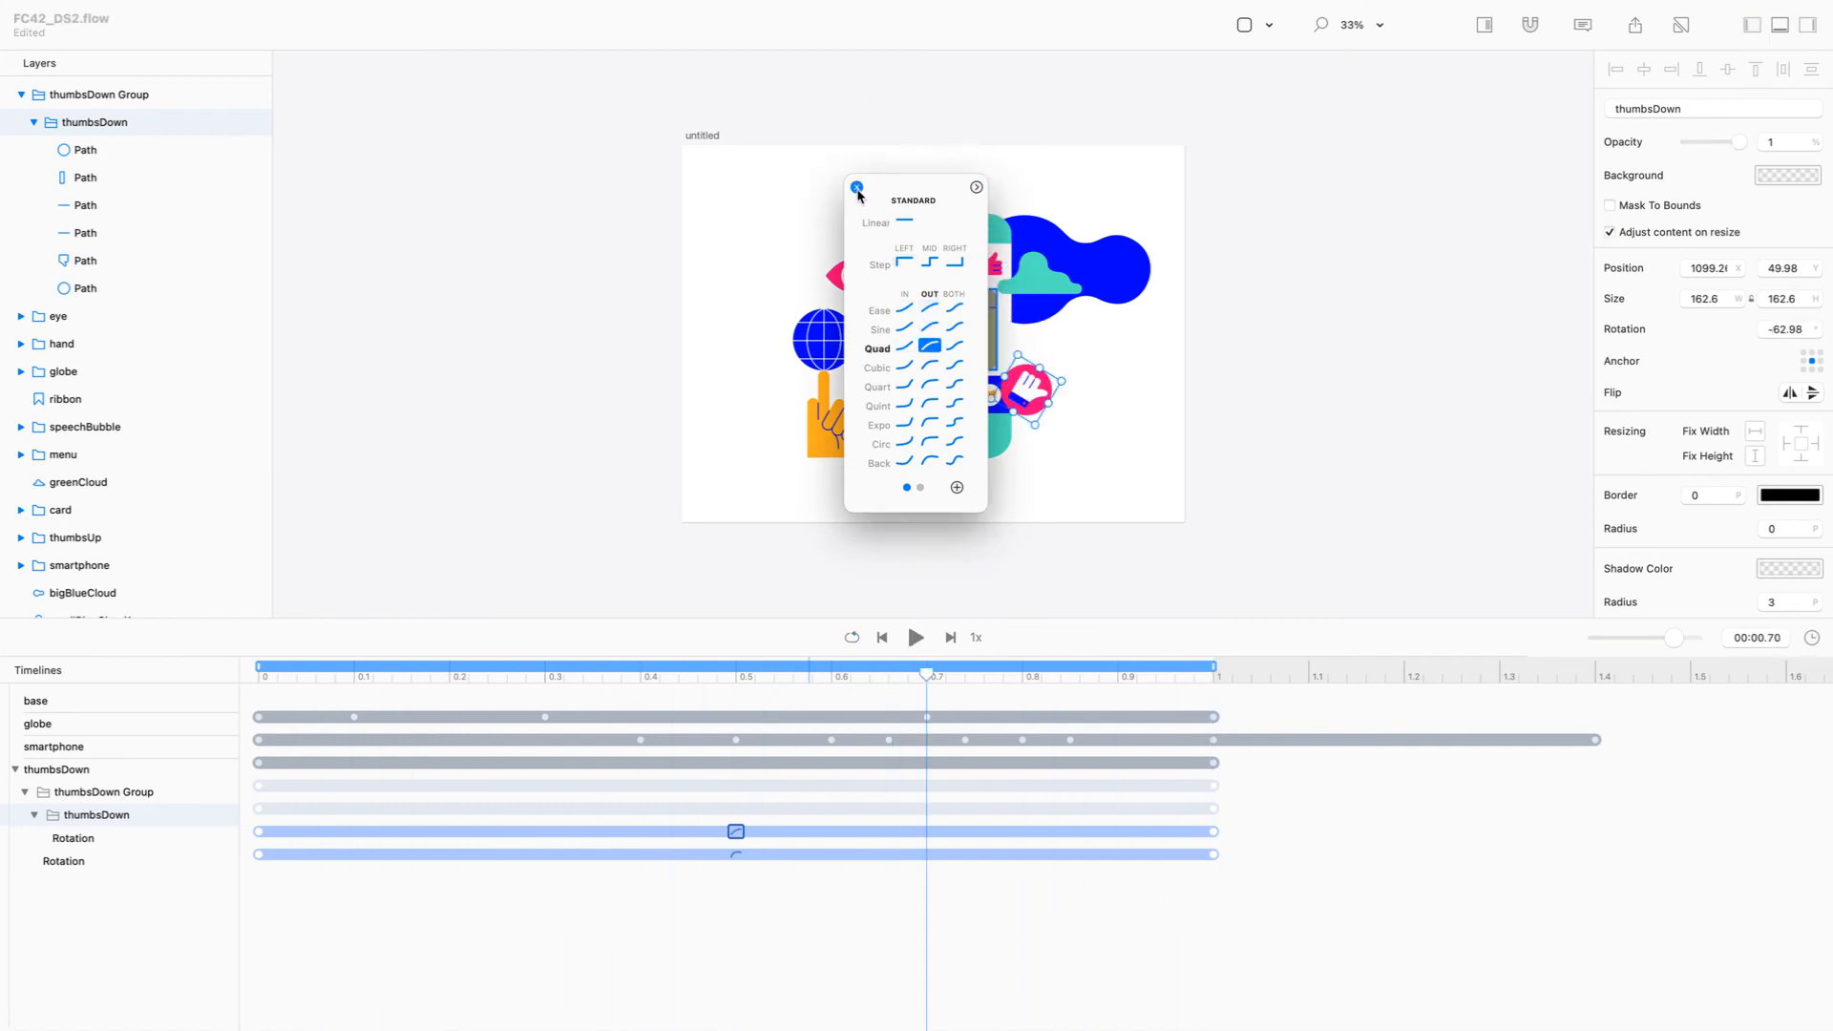
{"action": "left_click", "coordinate": [856, 188]}
Set the duration of the thumbsDown timeline to 2 seconds and preview the slower animation
{"action": "left_click", "coordinate": [913, 639]}
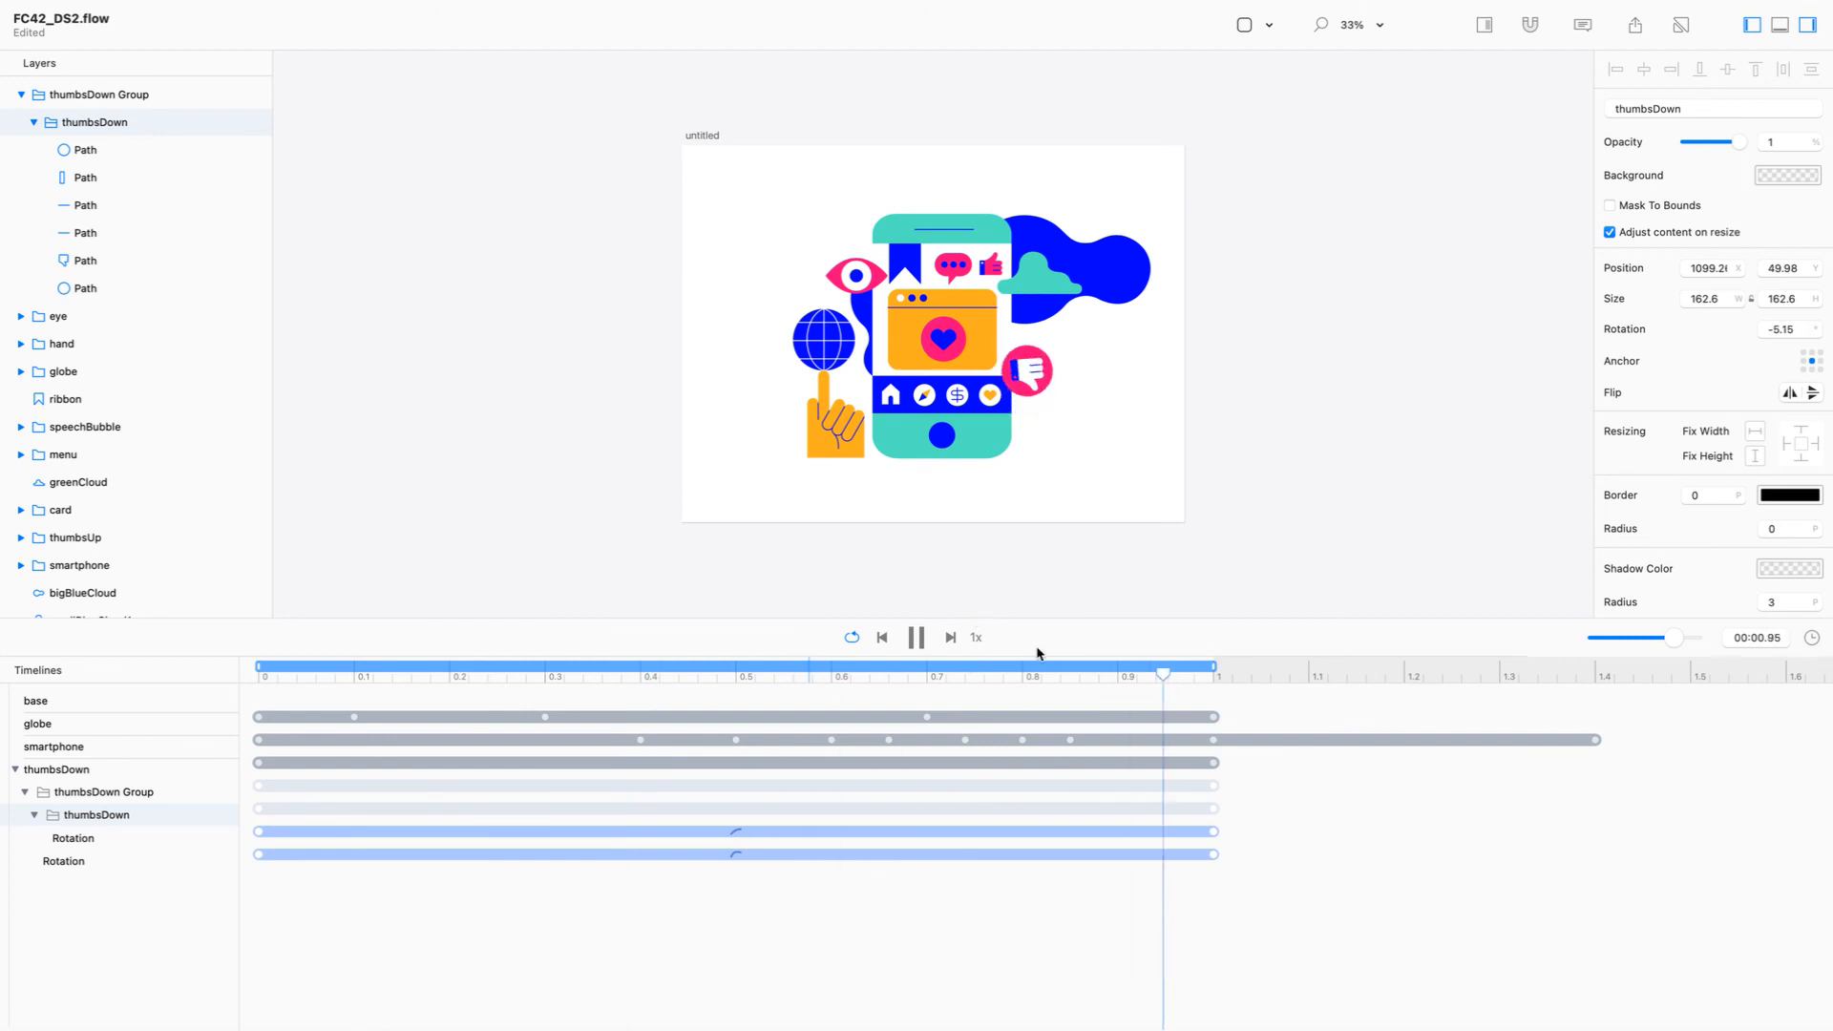
{"action": "left_click", "coordinate": [1812, 637]}
{"action": "type", "text": "2"}
{"action": "left_click", "coordinate": [1718, 654]}
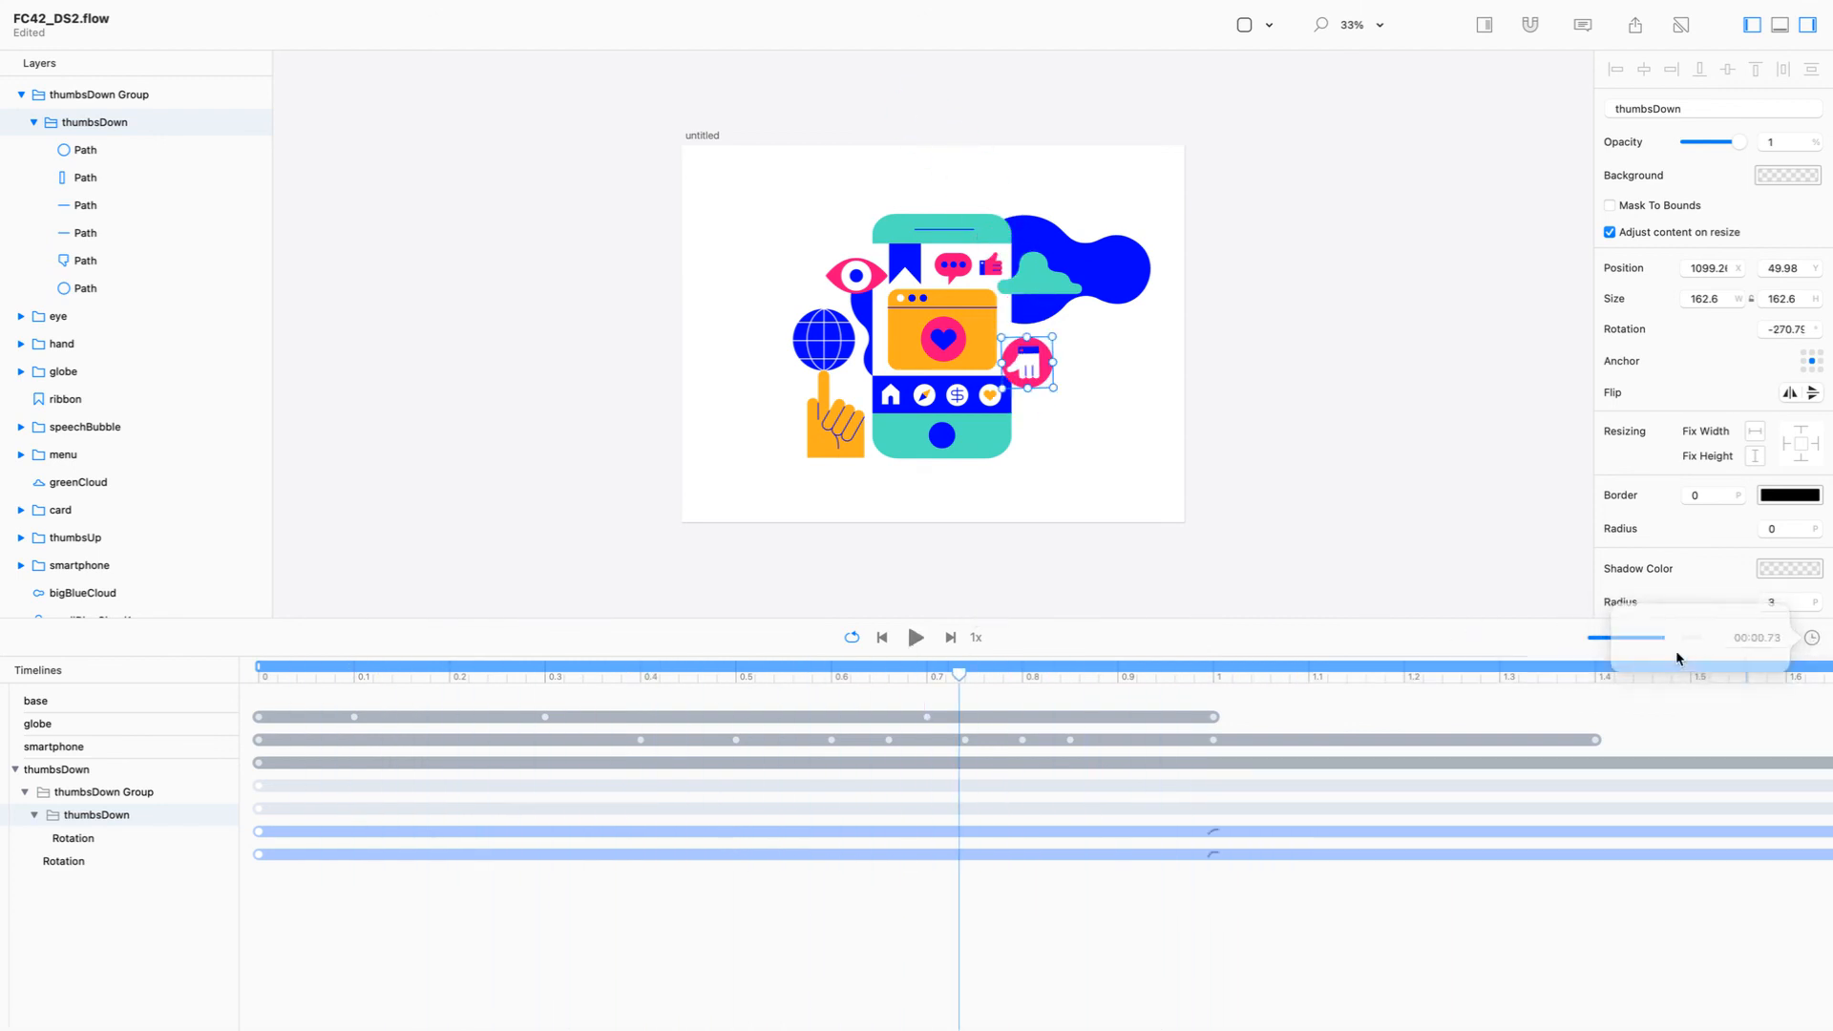
{"action": "key", "text": "space"}
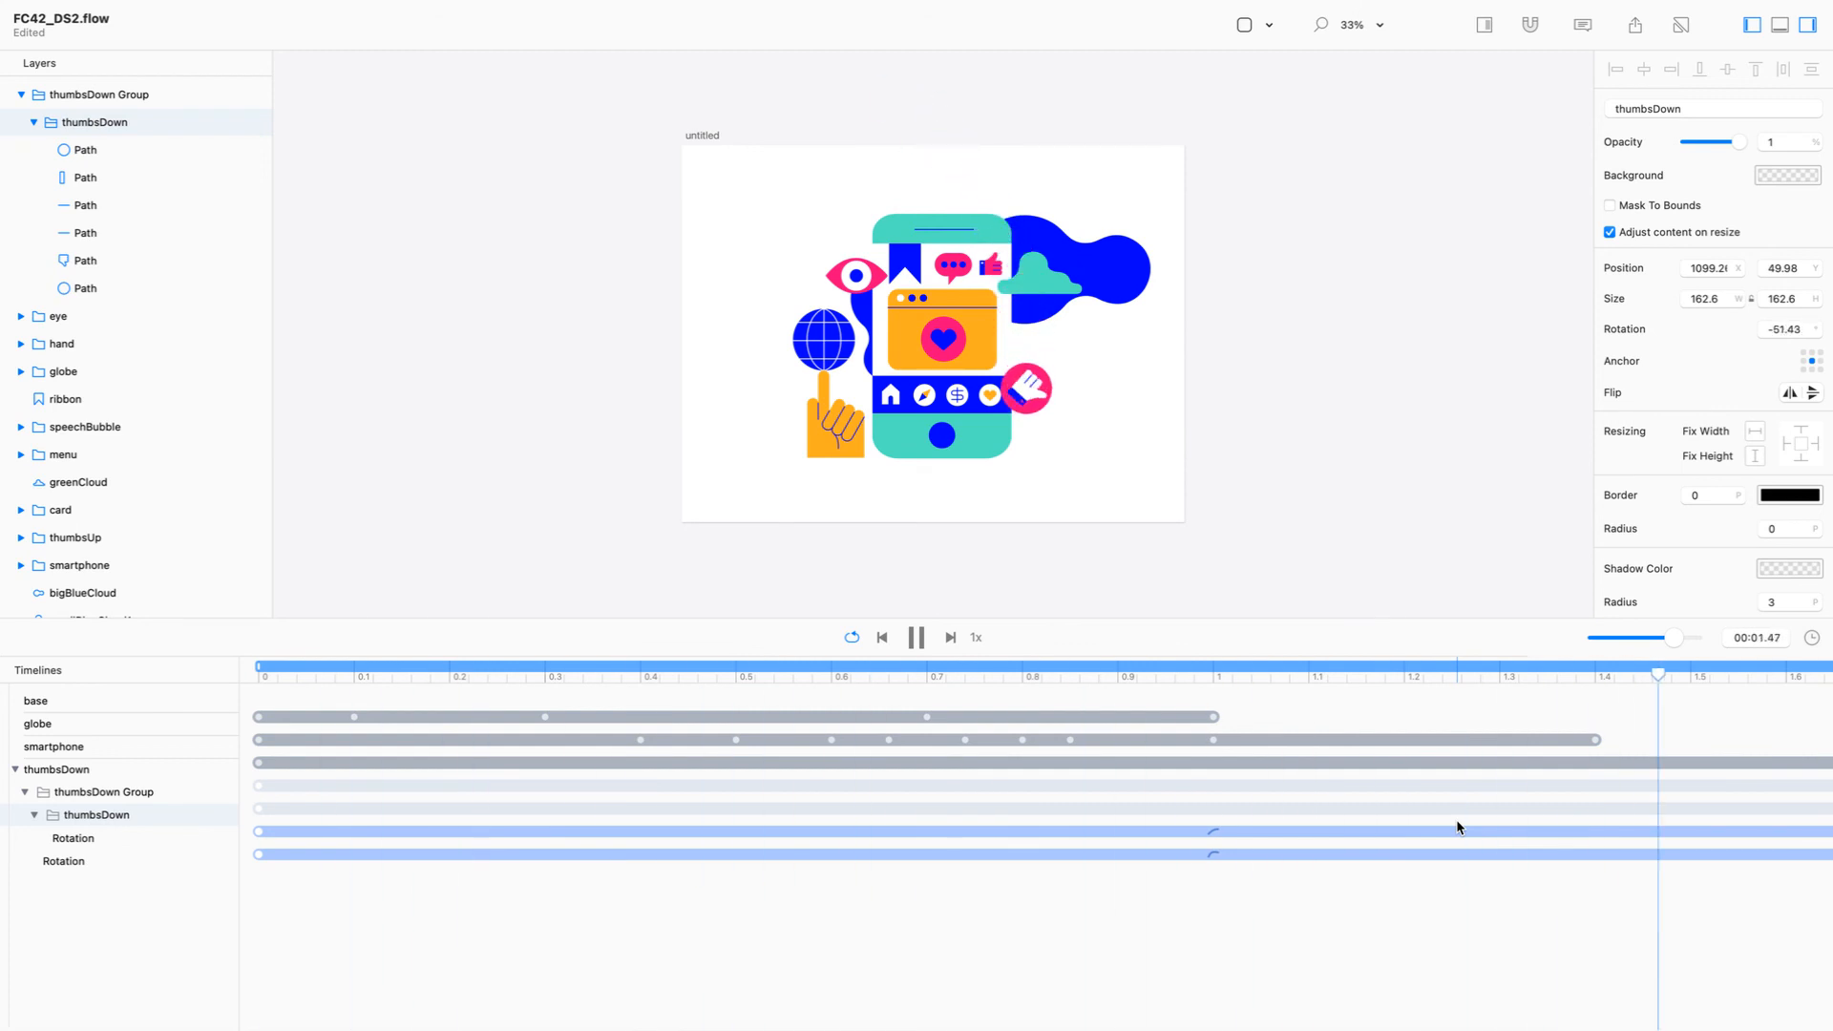
{"action": "key", "text": "space"}
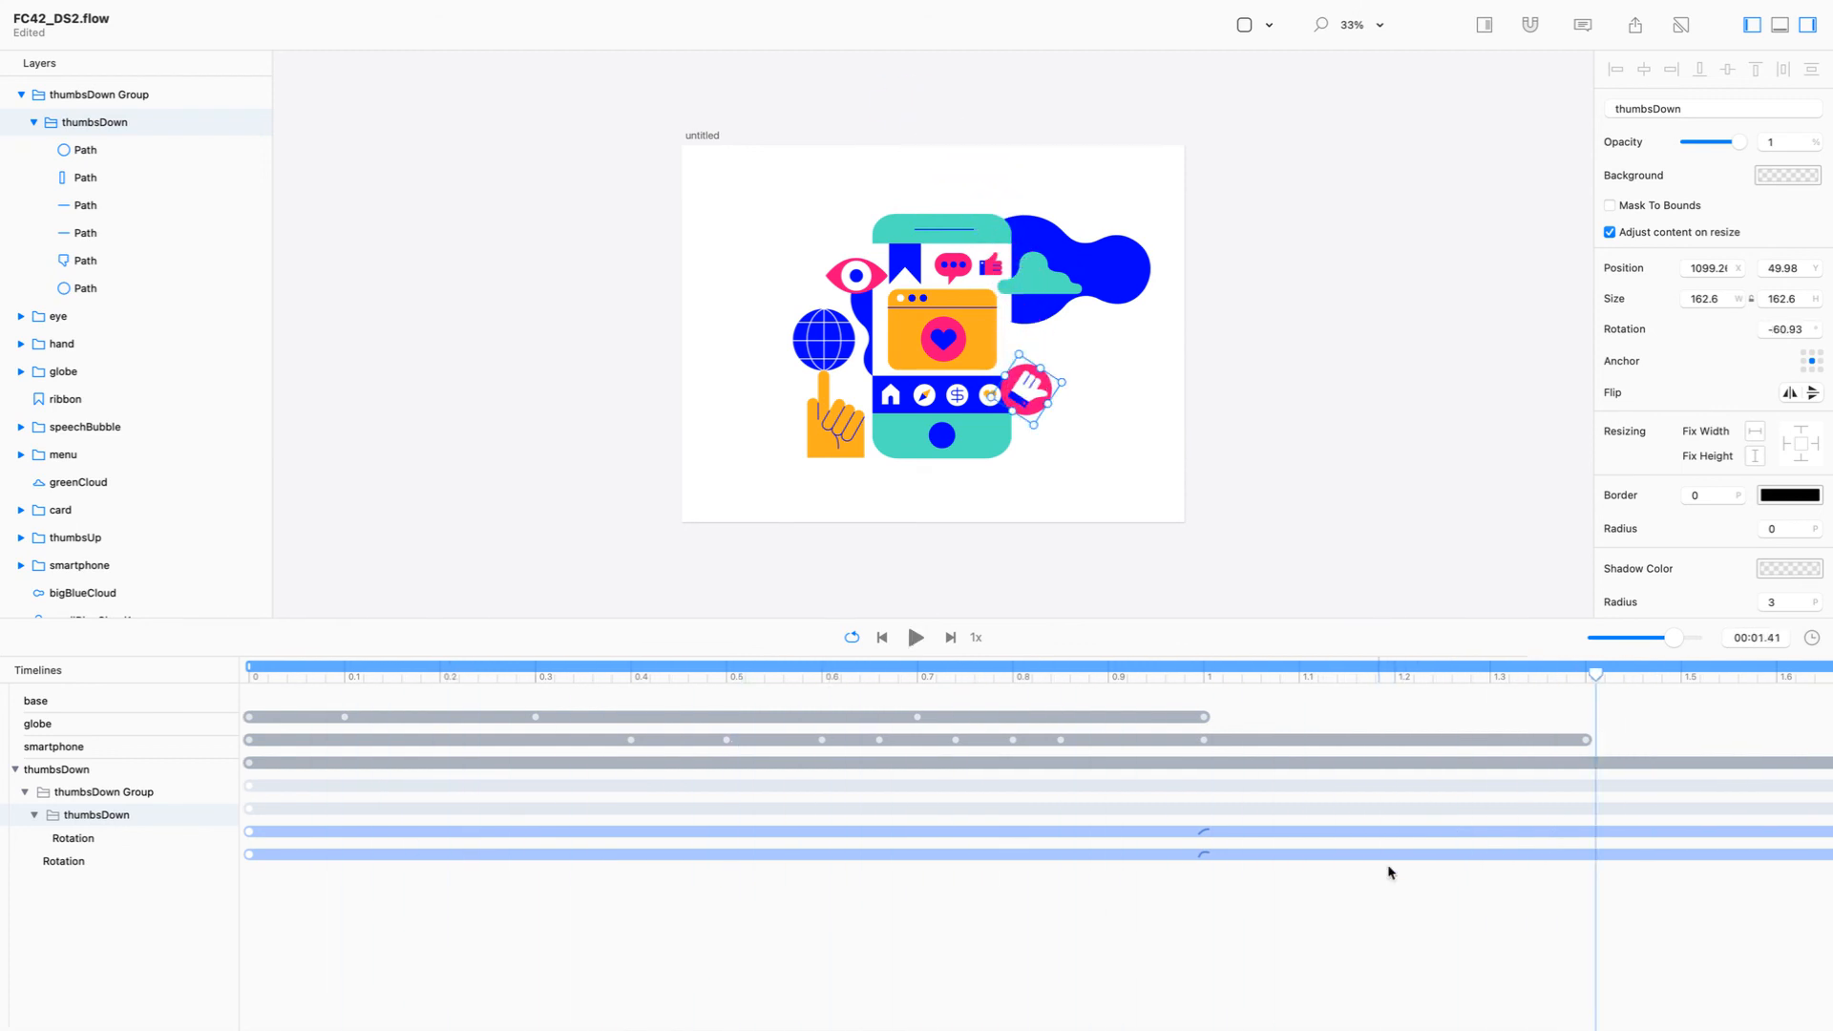
Move the final Rotation keyframe of the nested thumbsDown to 1.8 s and that of thumbsDown Group to 2.2 s
{"action": "scroll", "coordinate": [1389, 871], "scroll_direction": "right", "scroll_amount": 4}
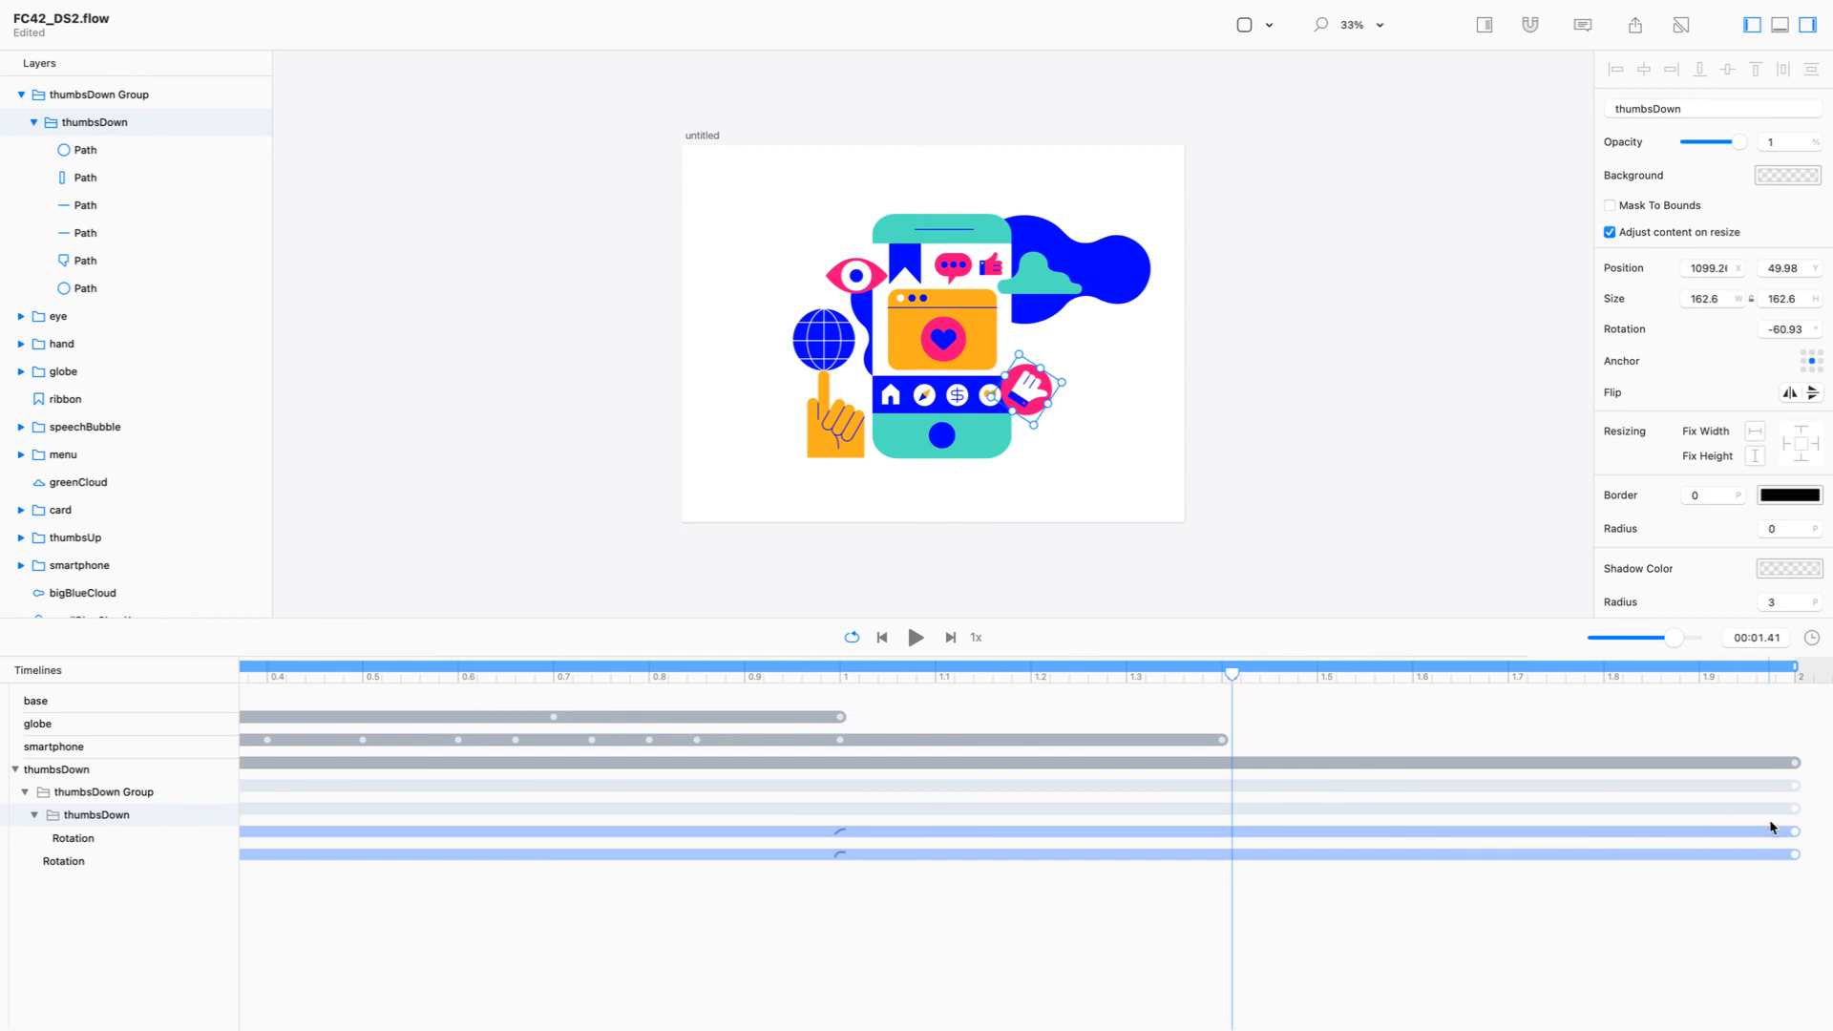
{"action": "left_click_drag", "start_coordinate": [1795, 837], "coordinate": [1606, 823]}
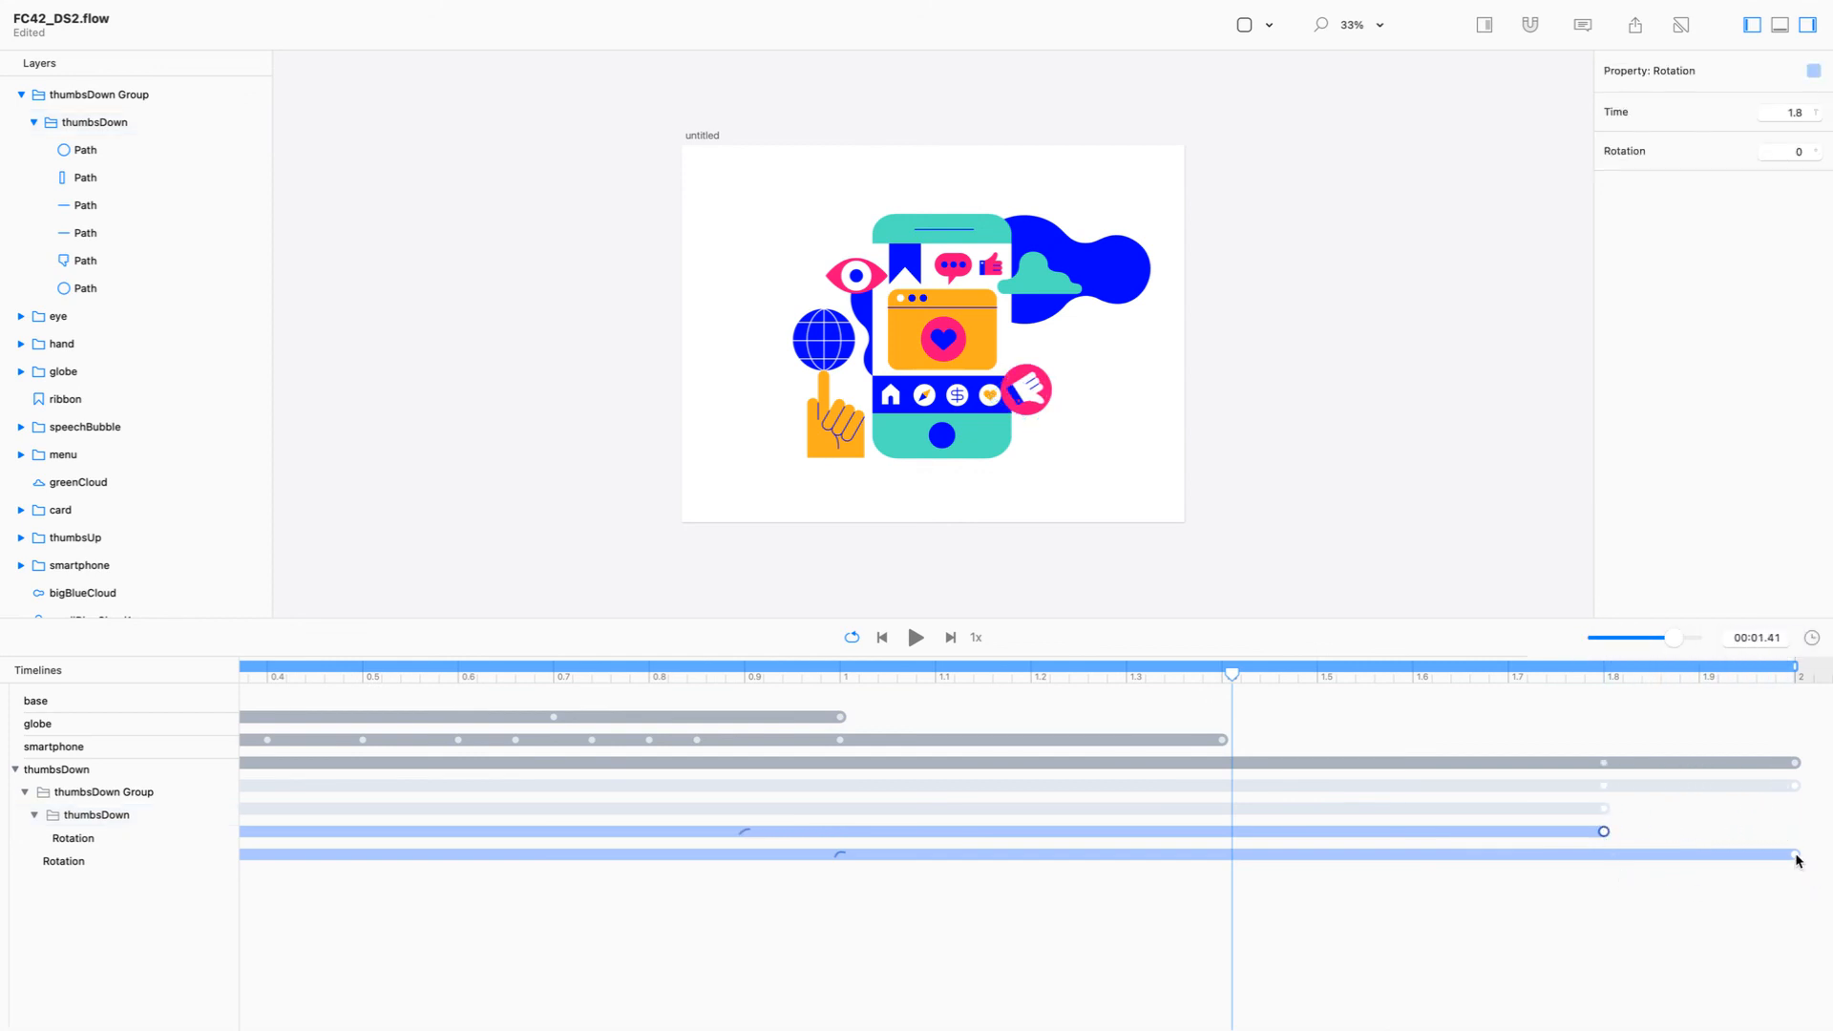
{"action": "left_click_drag", "start_coordinate": [1671, 639], "coordinate": [1664, 640]}
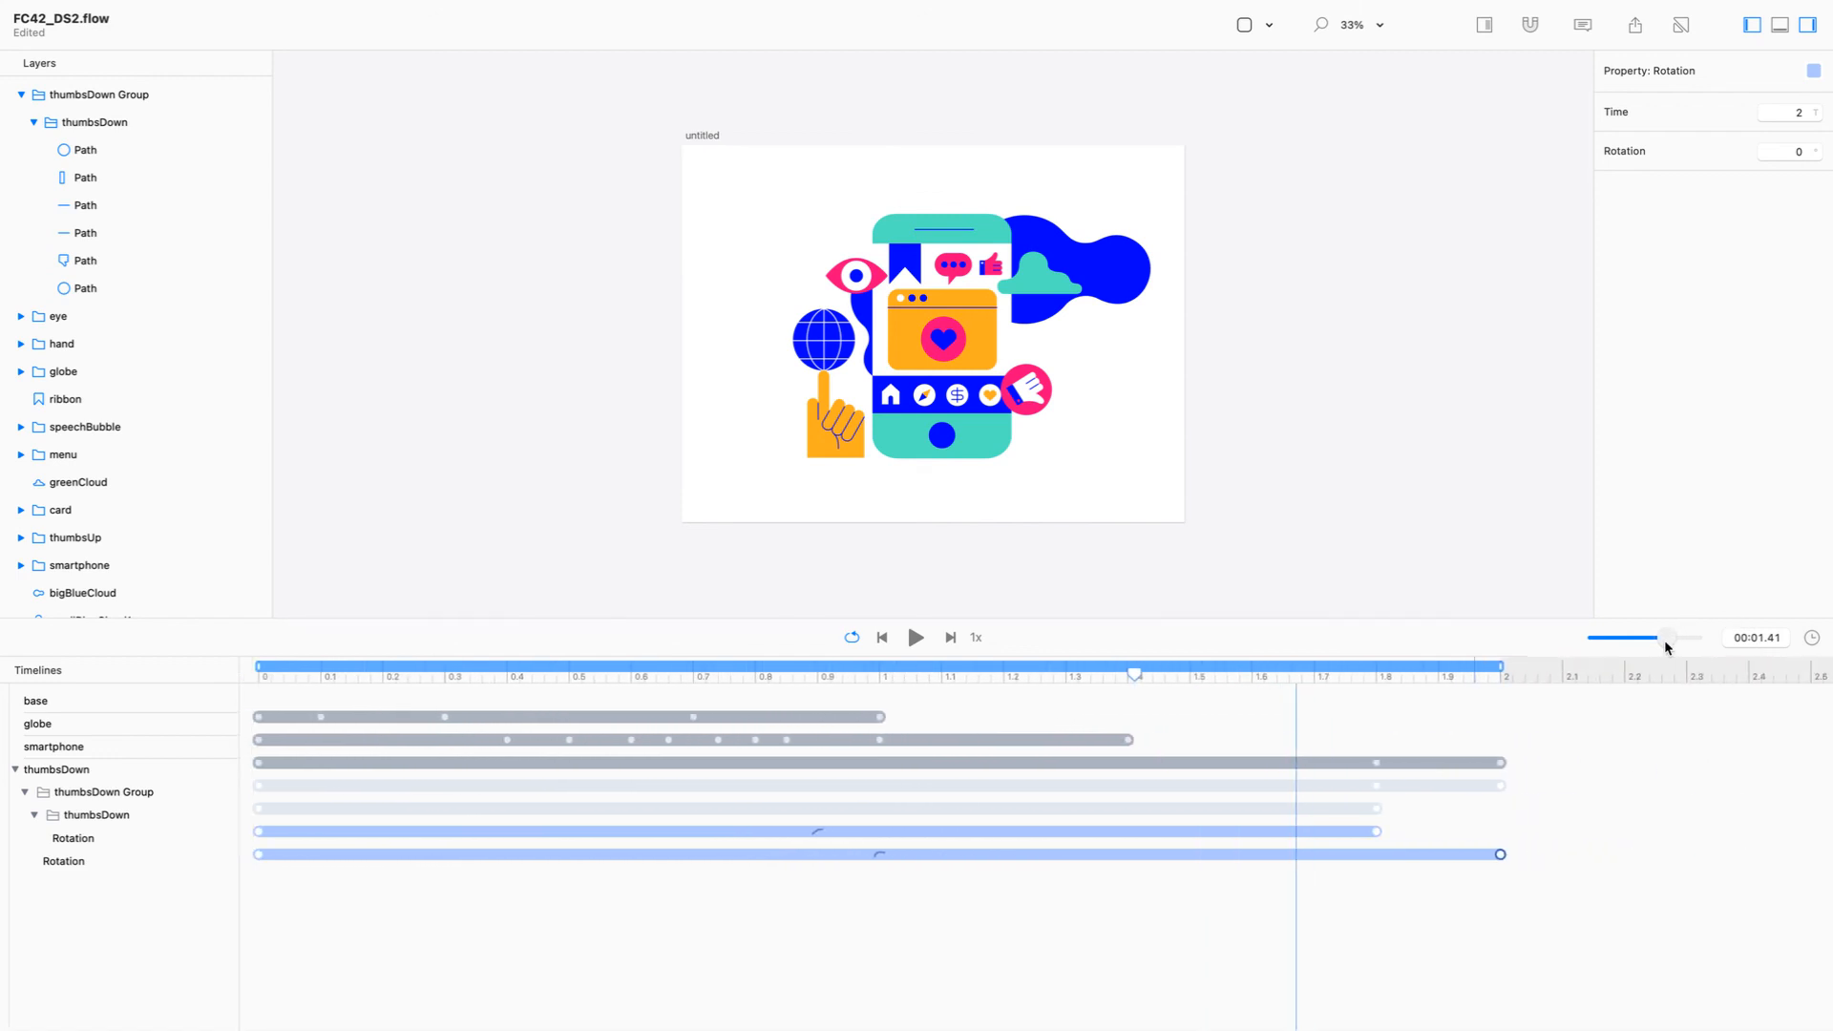
{"action": "left_click_drag", "start_coordinate": [1537, 851], "coordinate": [1624, 854]}
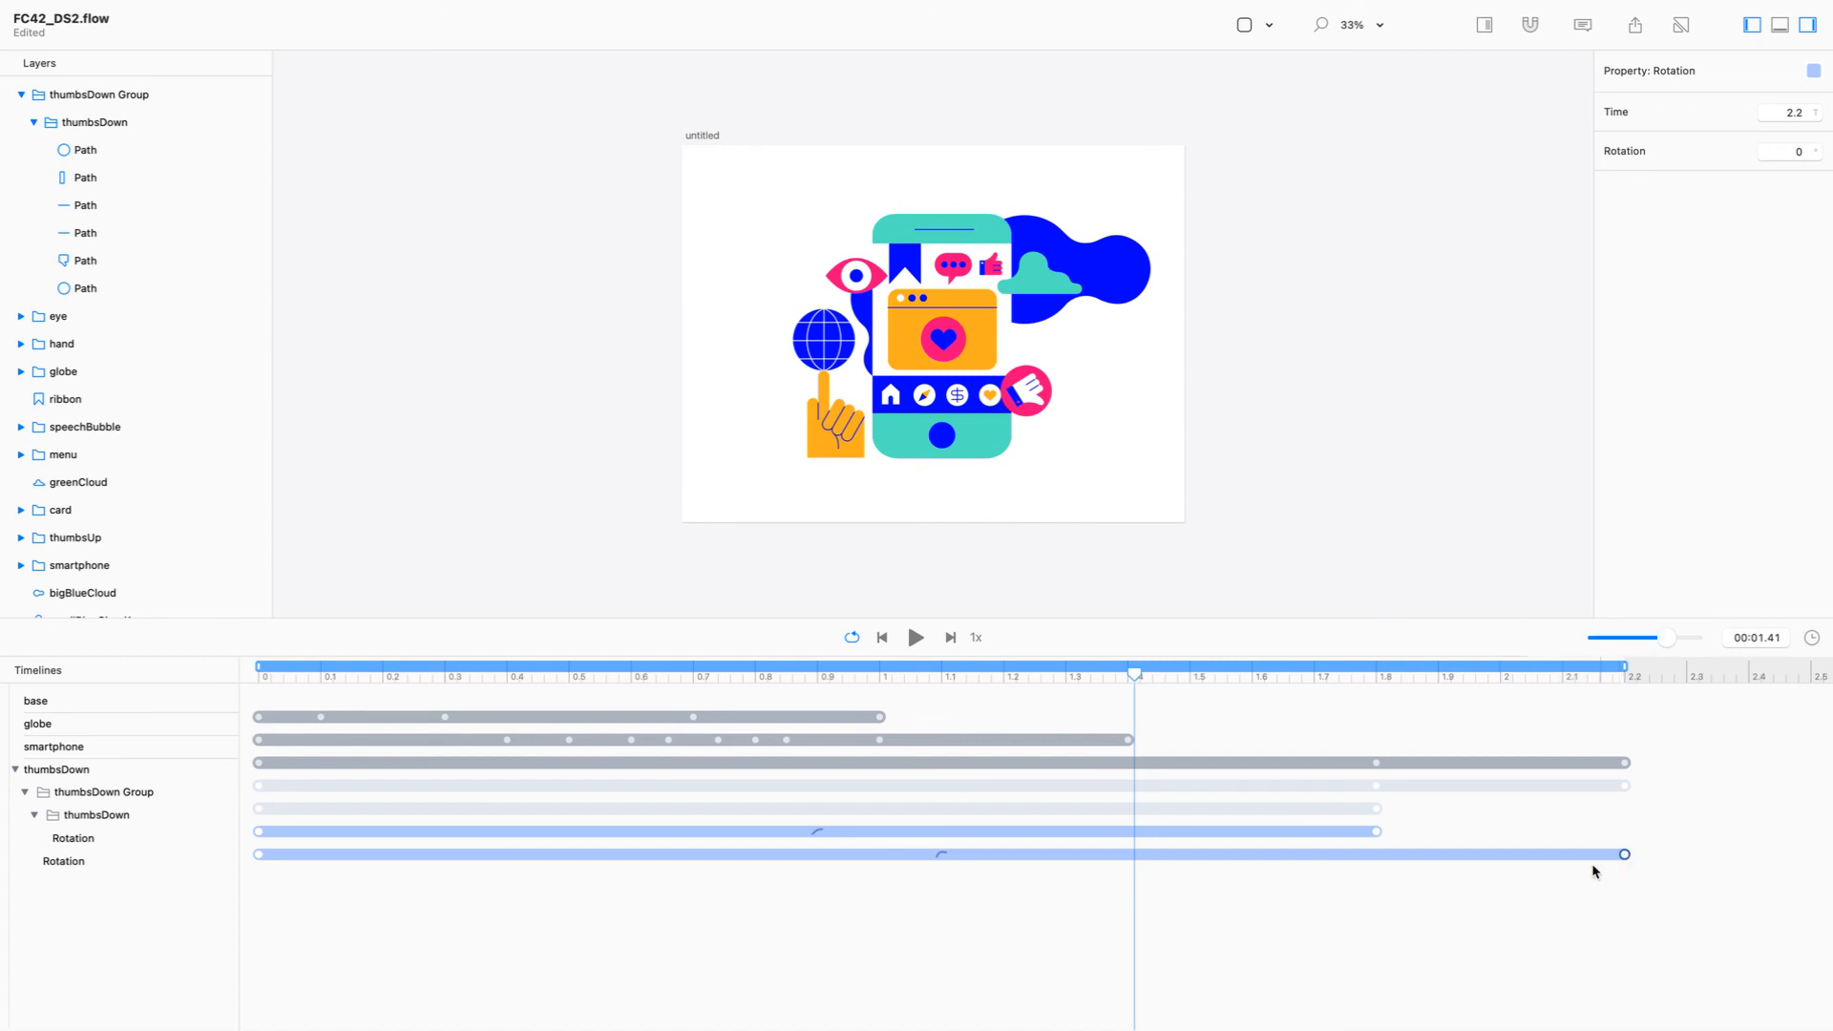
Preview the retimed spin and swing from the start of the timeline
{"action": "left_click_drag", "start_coordinate": [1128, 668], "coordinate": [187, 683]}
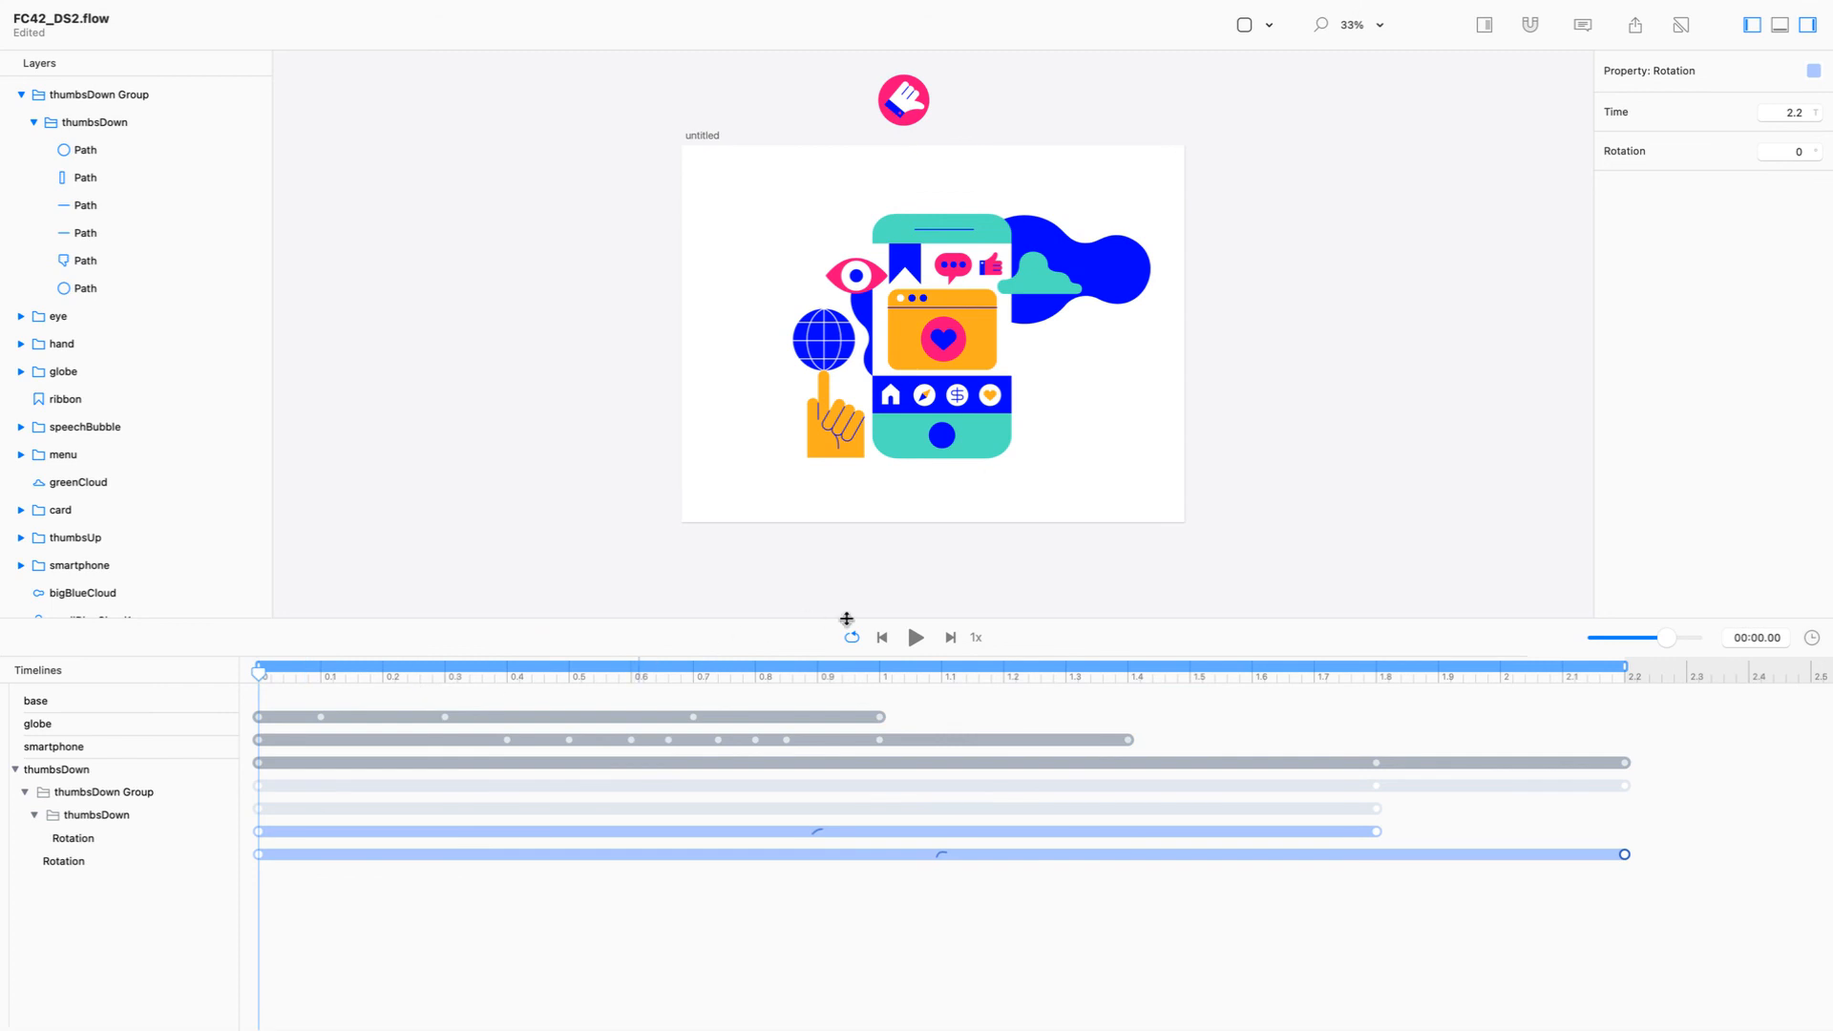
{"action": "left_click", "coordinate": [916, 638]}
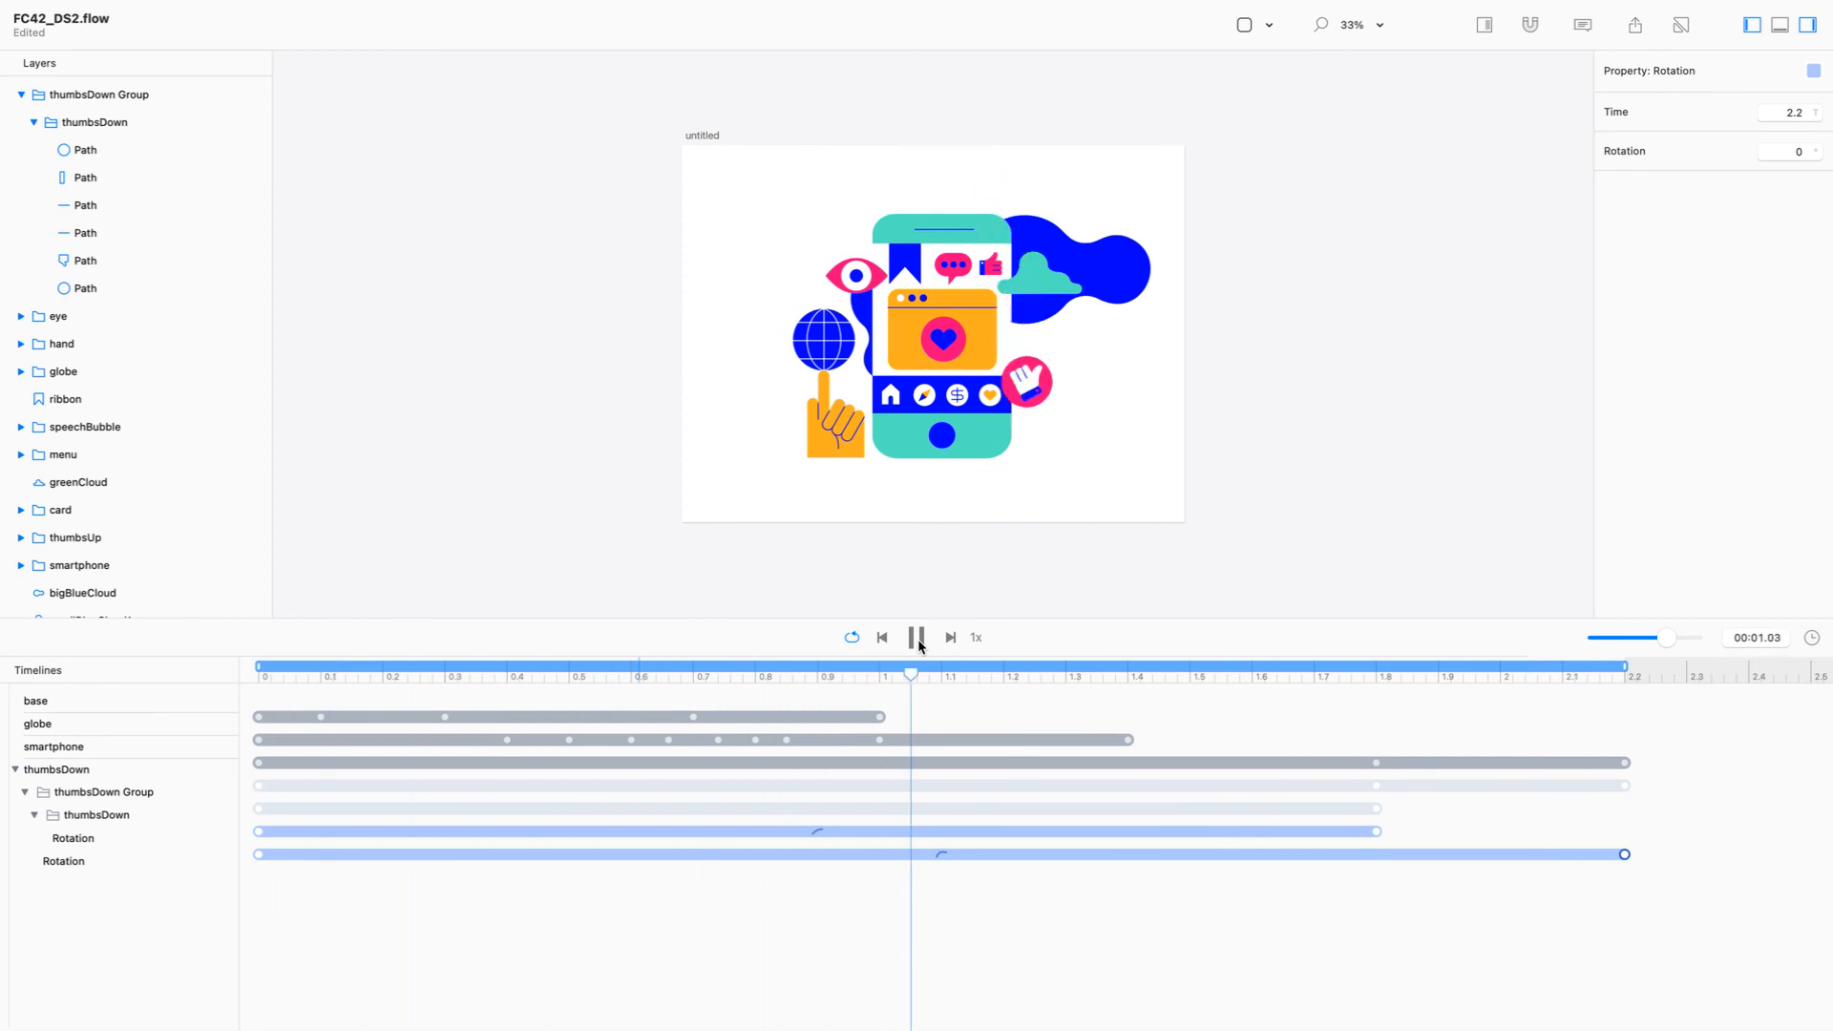
{"action": "left_click", "coordinate": [917, 638]}
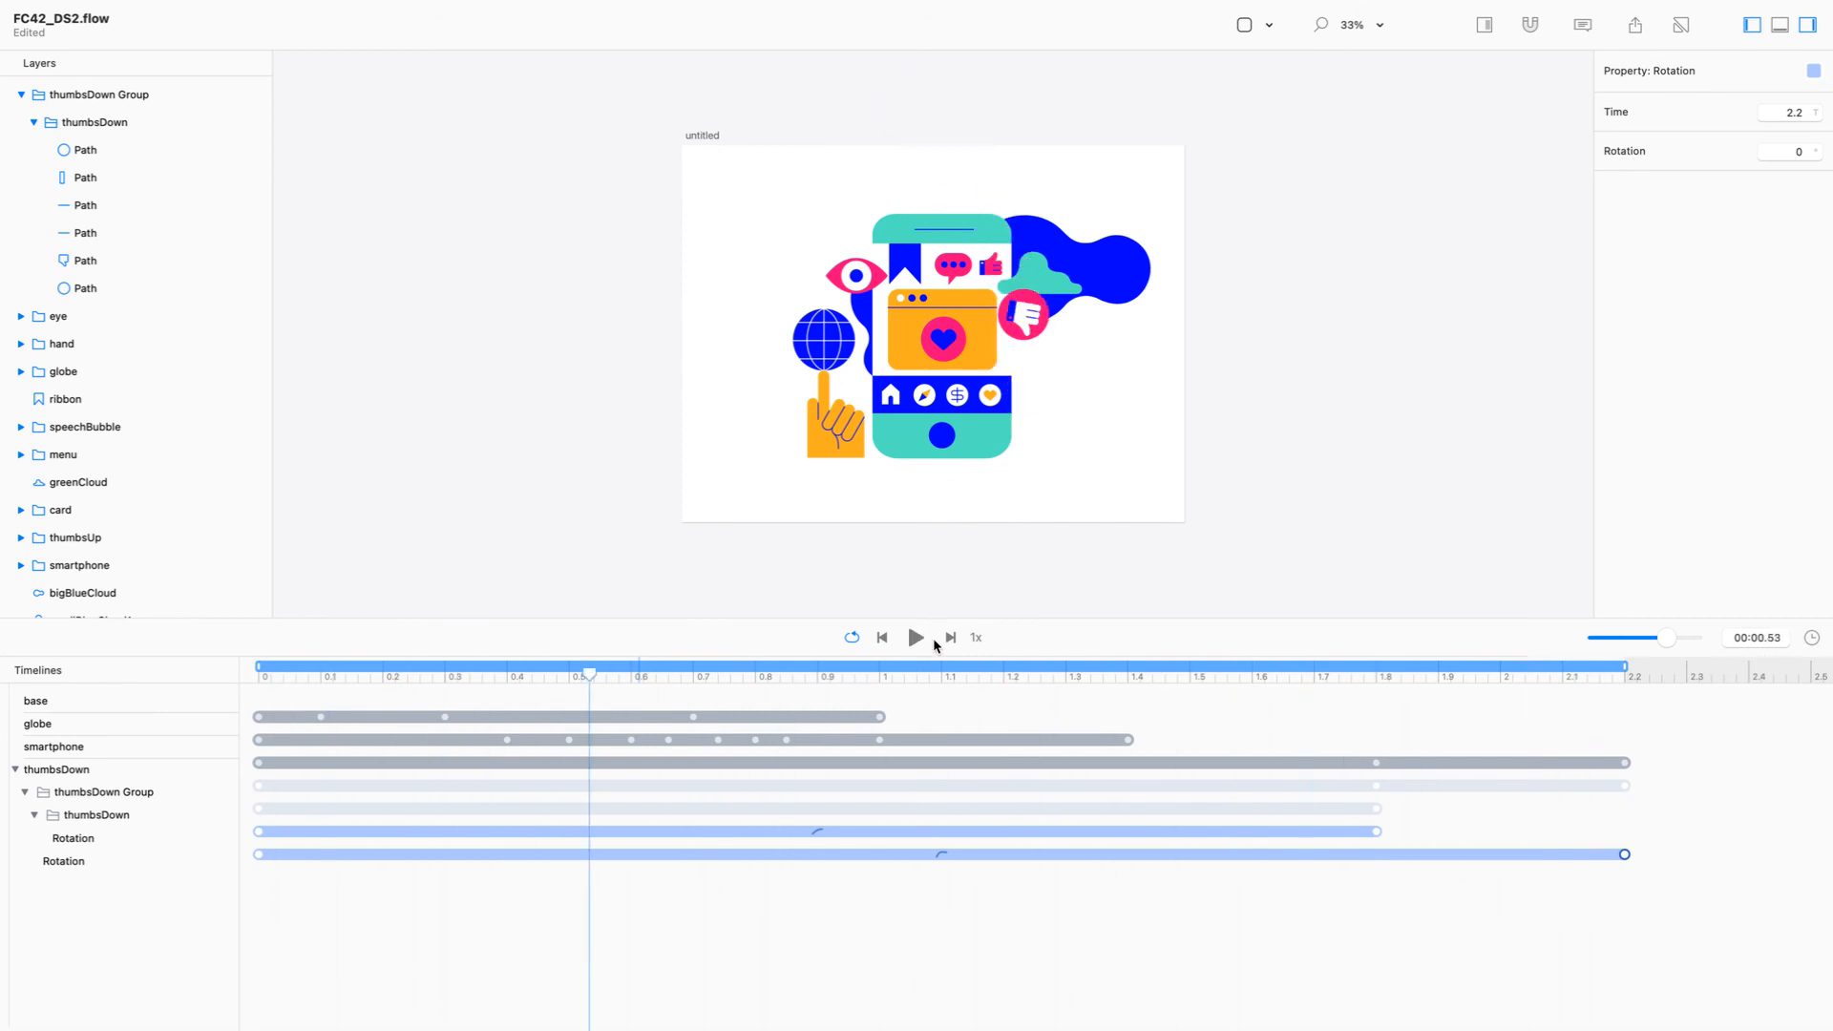
Try ending the nested thumbsDown Rotation at 2.2 s, together with the swing of thumbsDown Group, and preview it
{"action": "left_click_drag", "start_coordinate": [1534, 680], "coordinate": [1375, 679]}
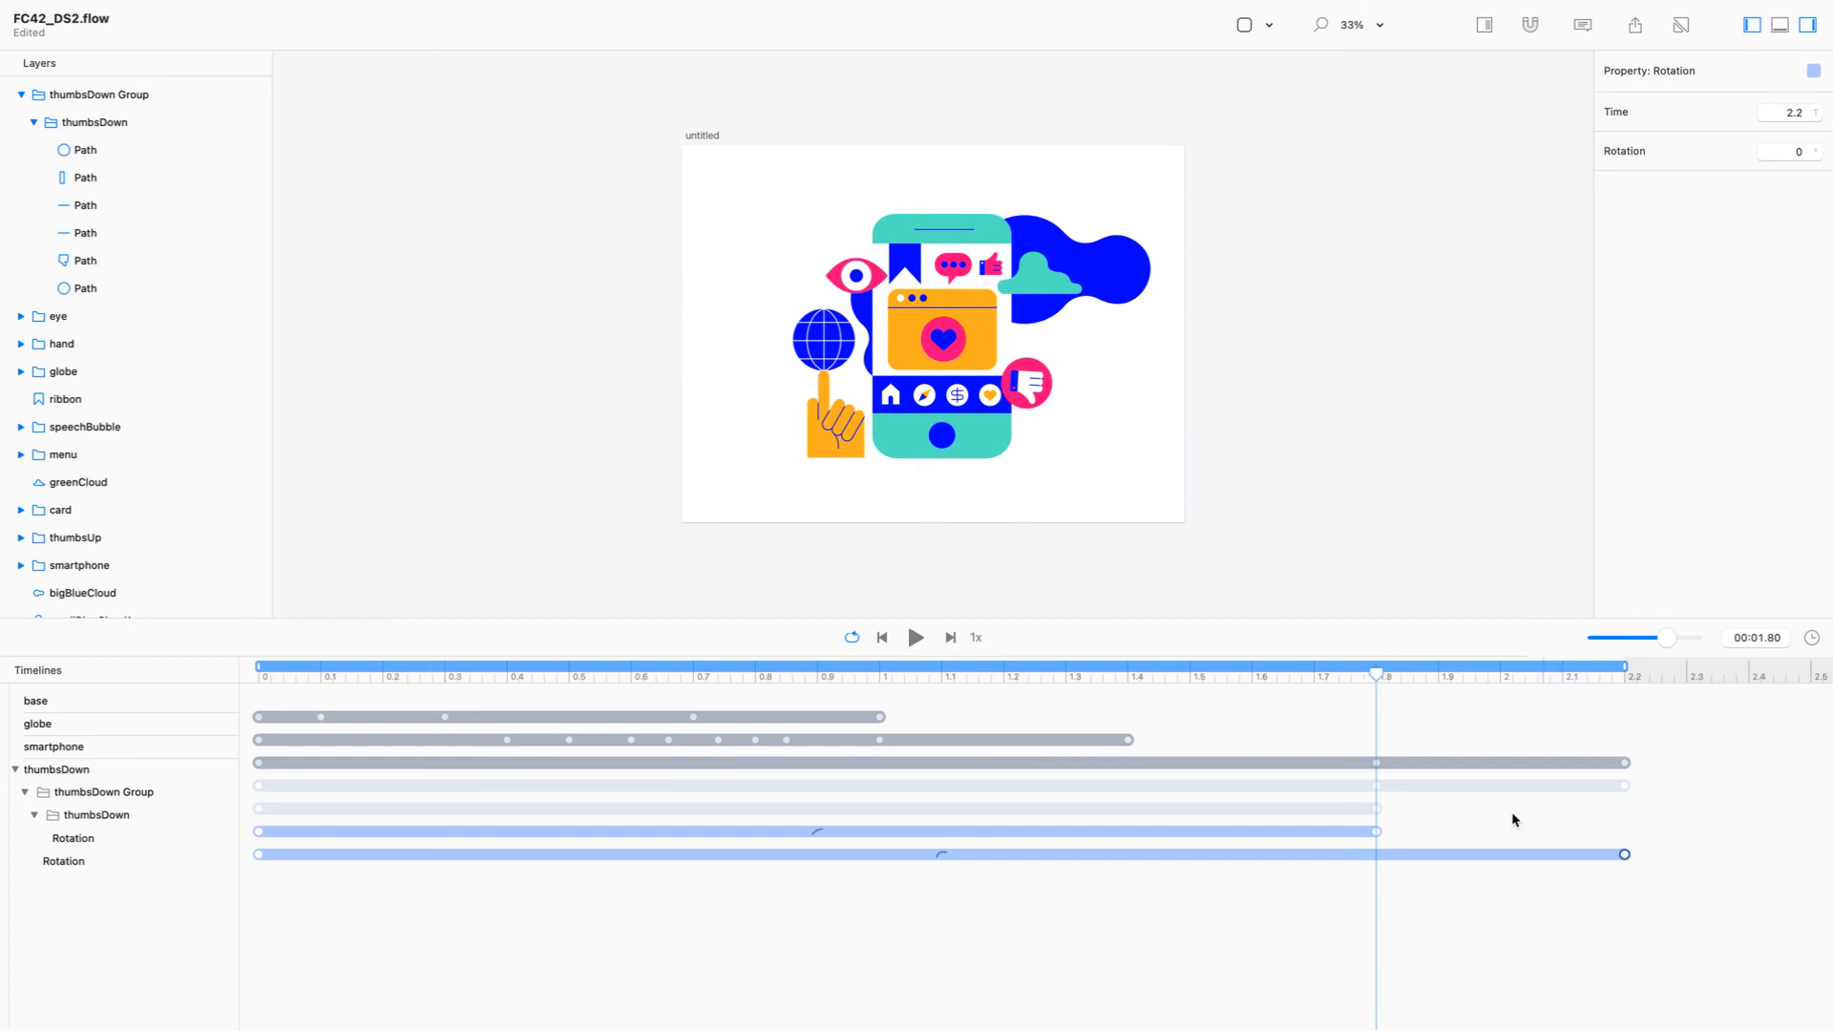
{"action": "left_click", "coordinate": [1377, 831]}
{"action": "left_click_drag", "start_coordinate": [1383, 828], "coordinate": [1625, 827]}
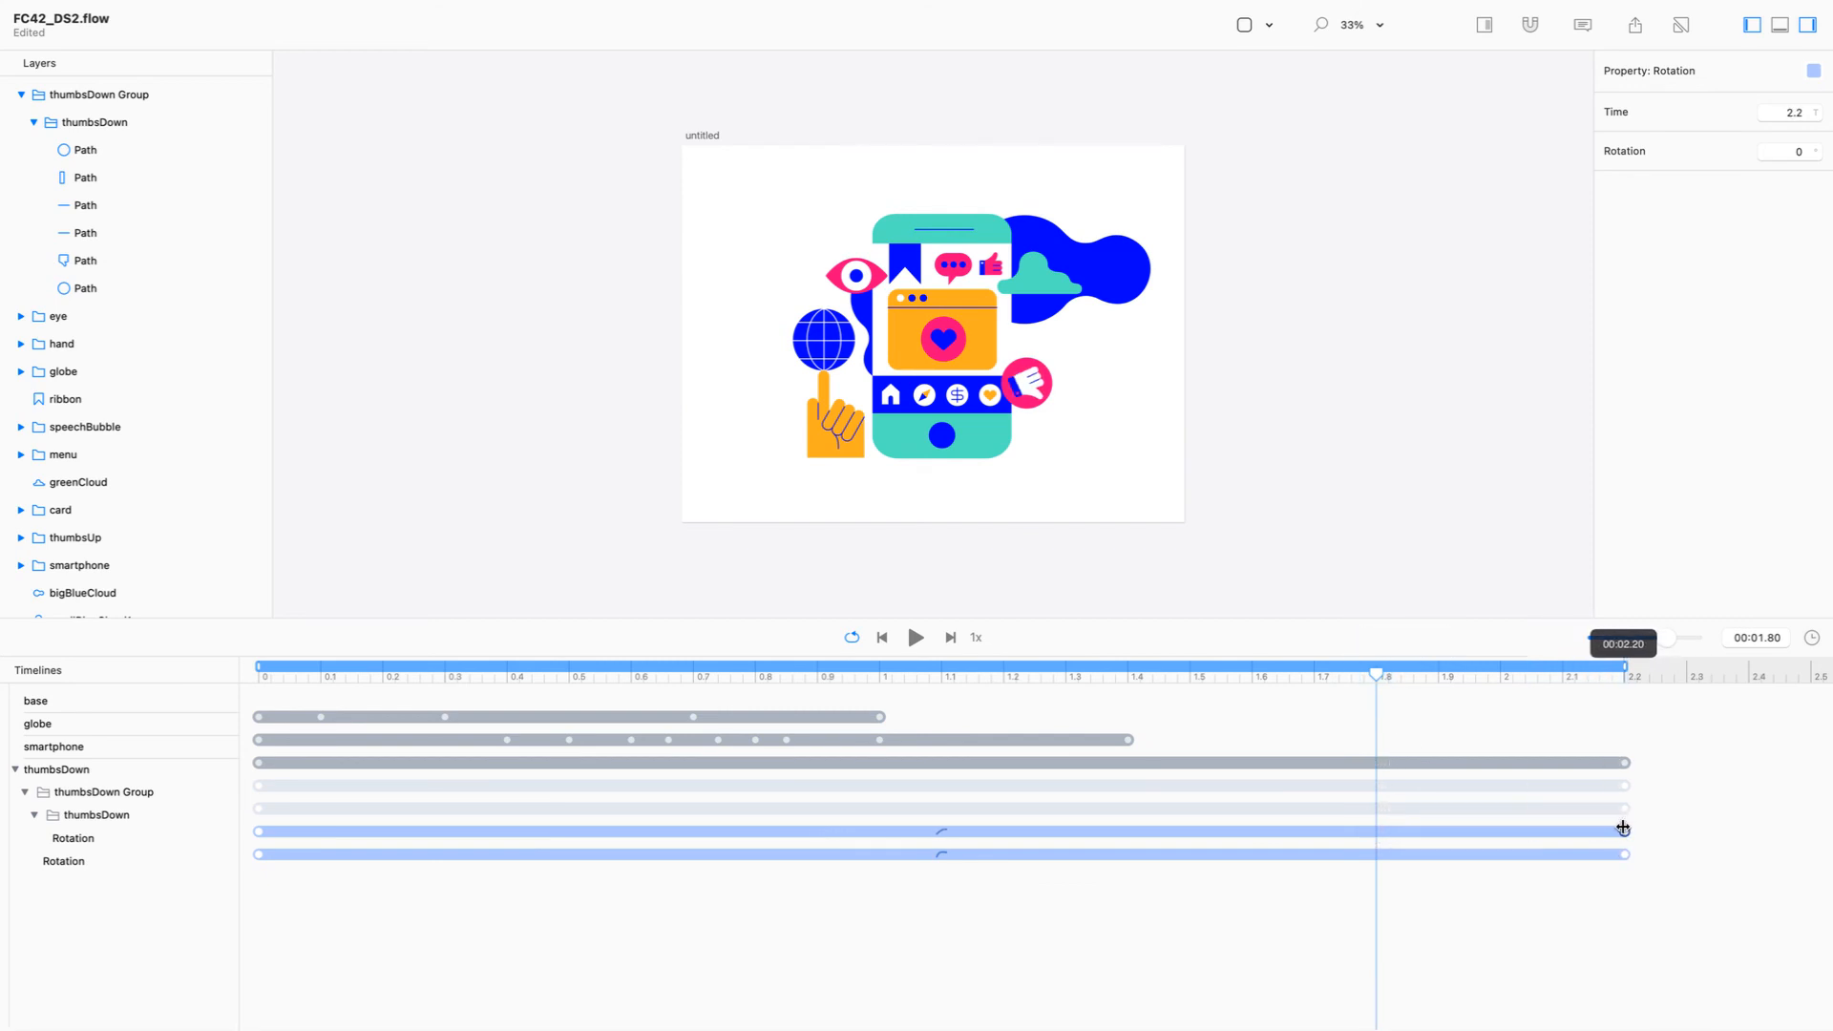
{"action": "key", "text": "space"}
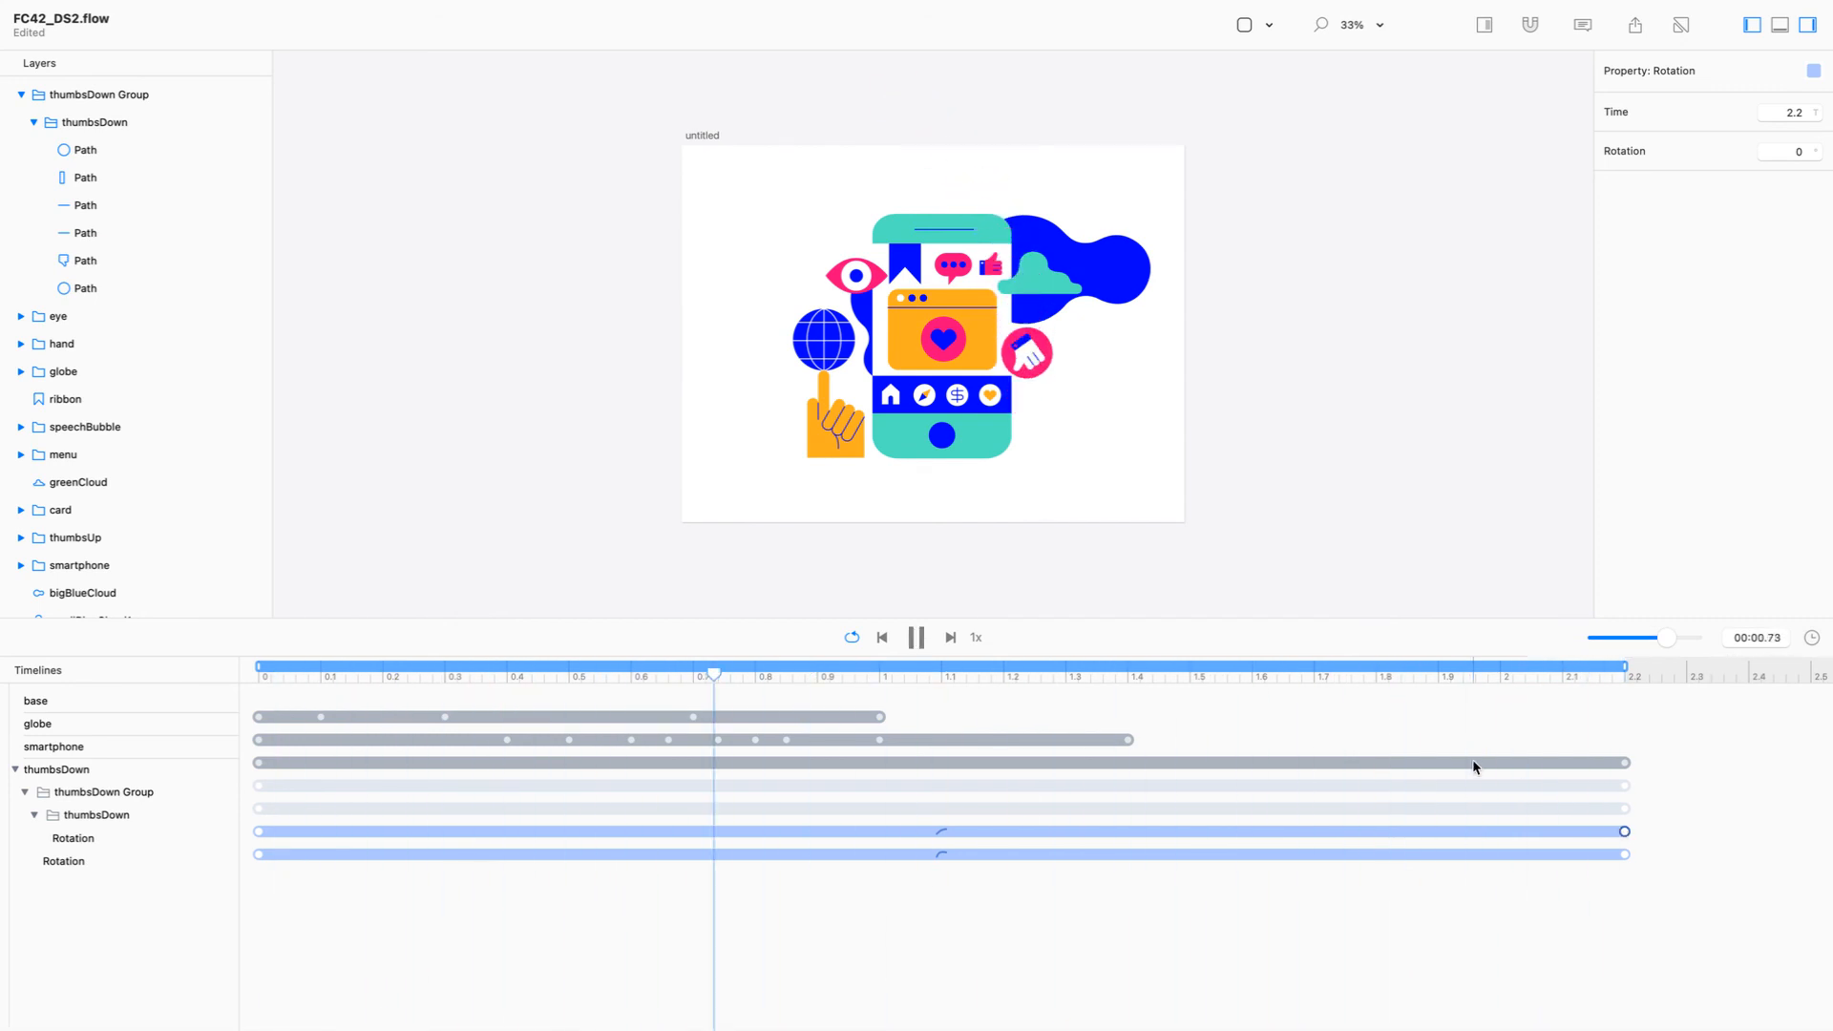
{"action": "key", "text": "space"}
Return the final Rotation keyframe of the nested thumbsDown to 1.8 s and replay the animation
{"action": "left_click", "coordinate": [1335, 675]}
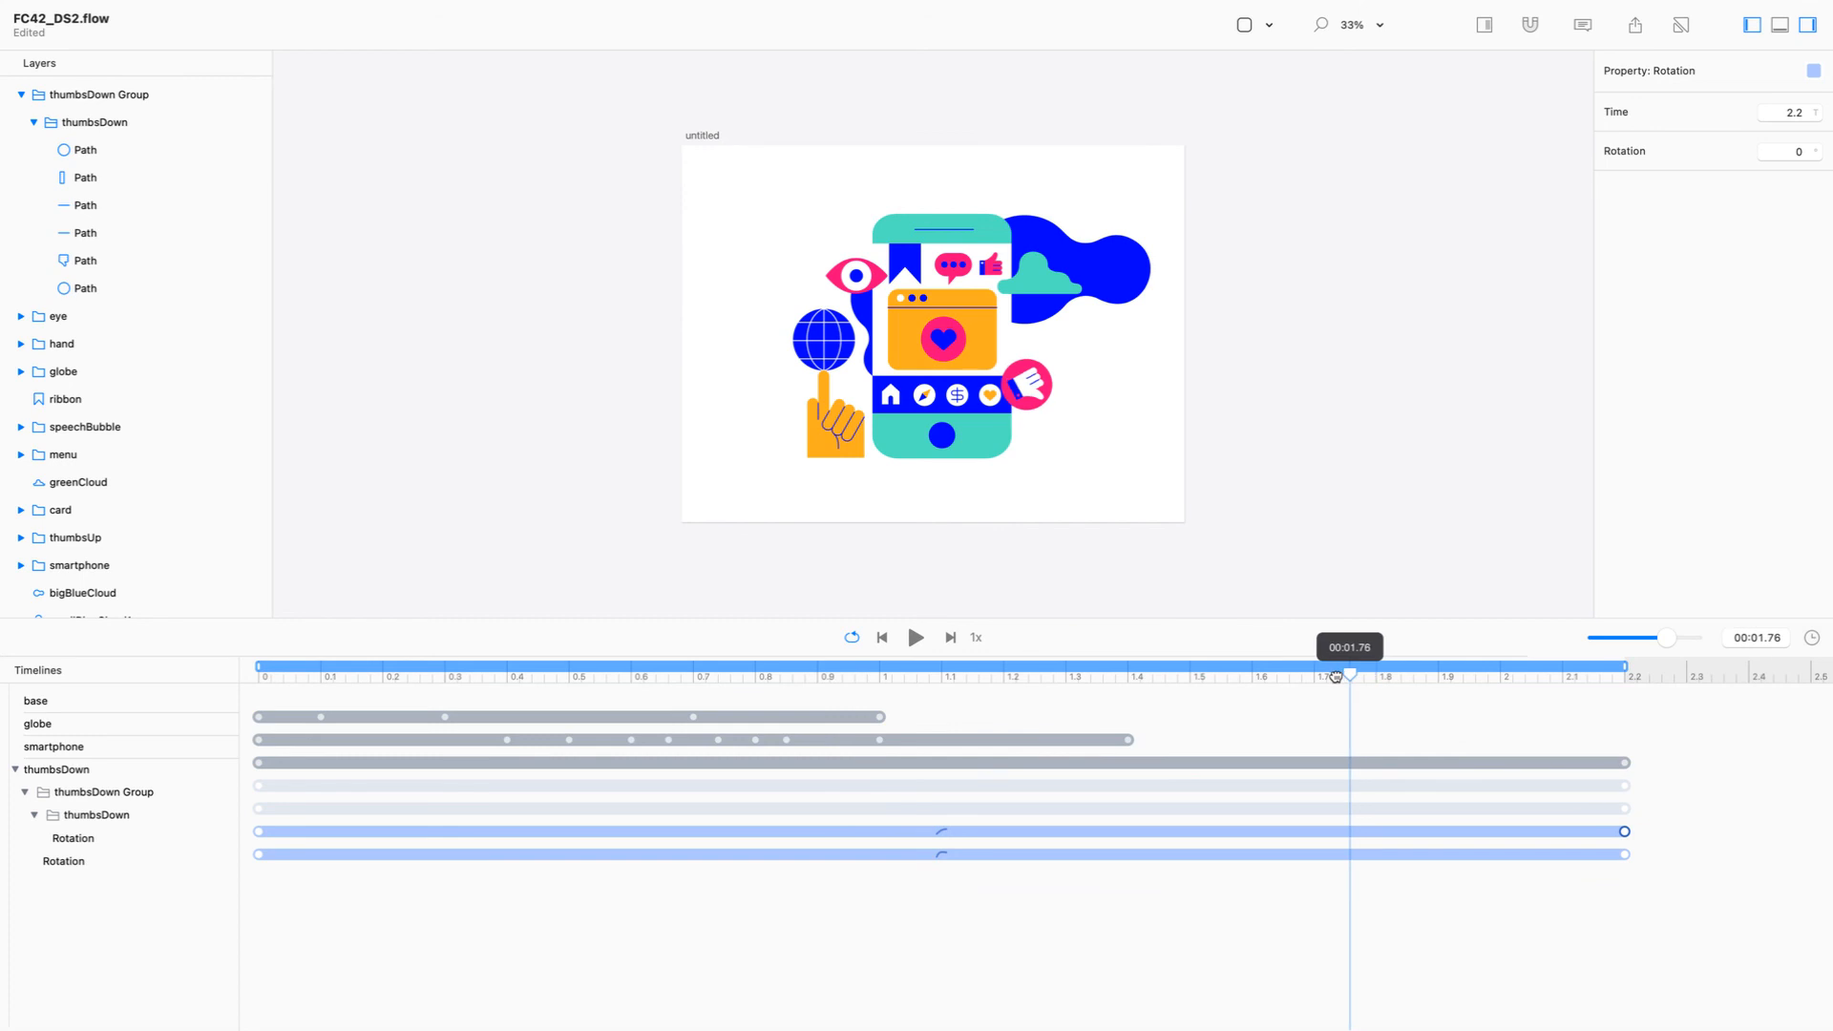
{"action": "left_click_drag", "start_coordinate": [1335, 675], "coordinate": [1377, 708]}
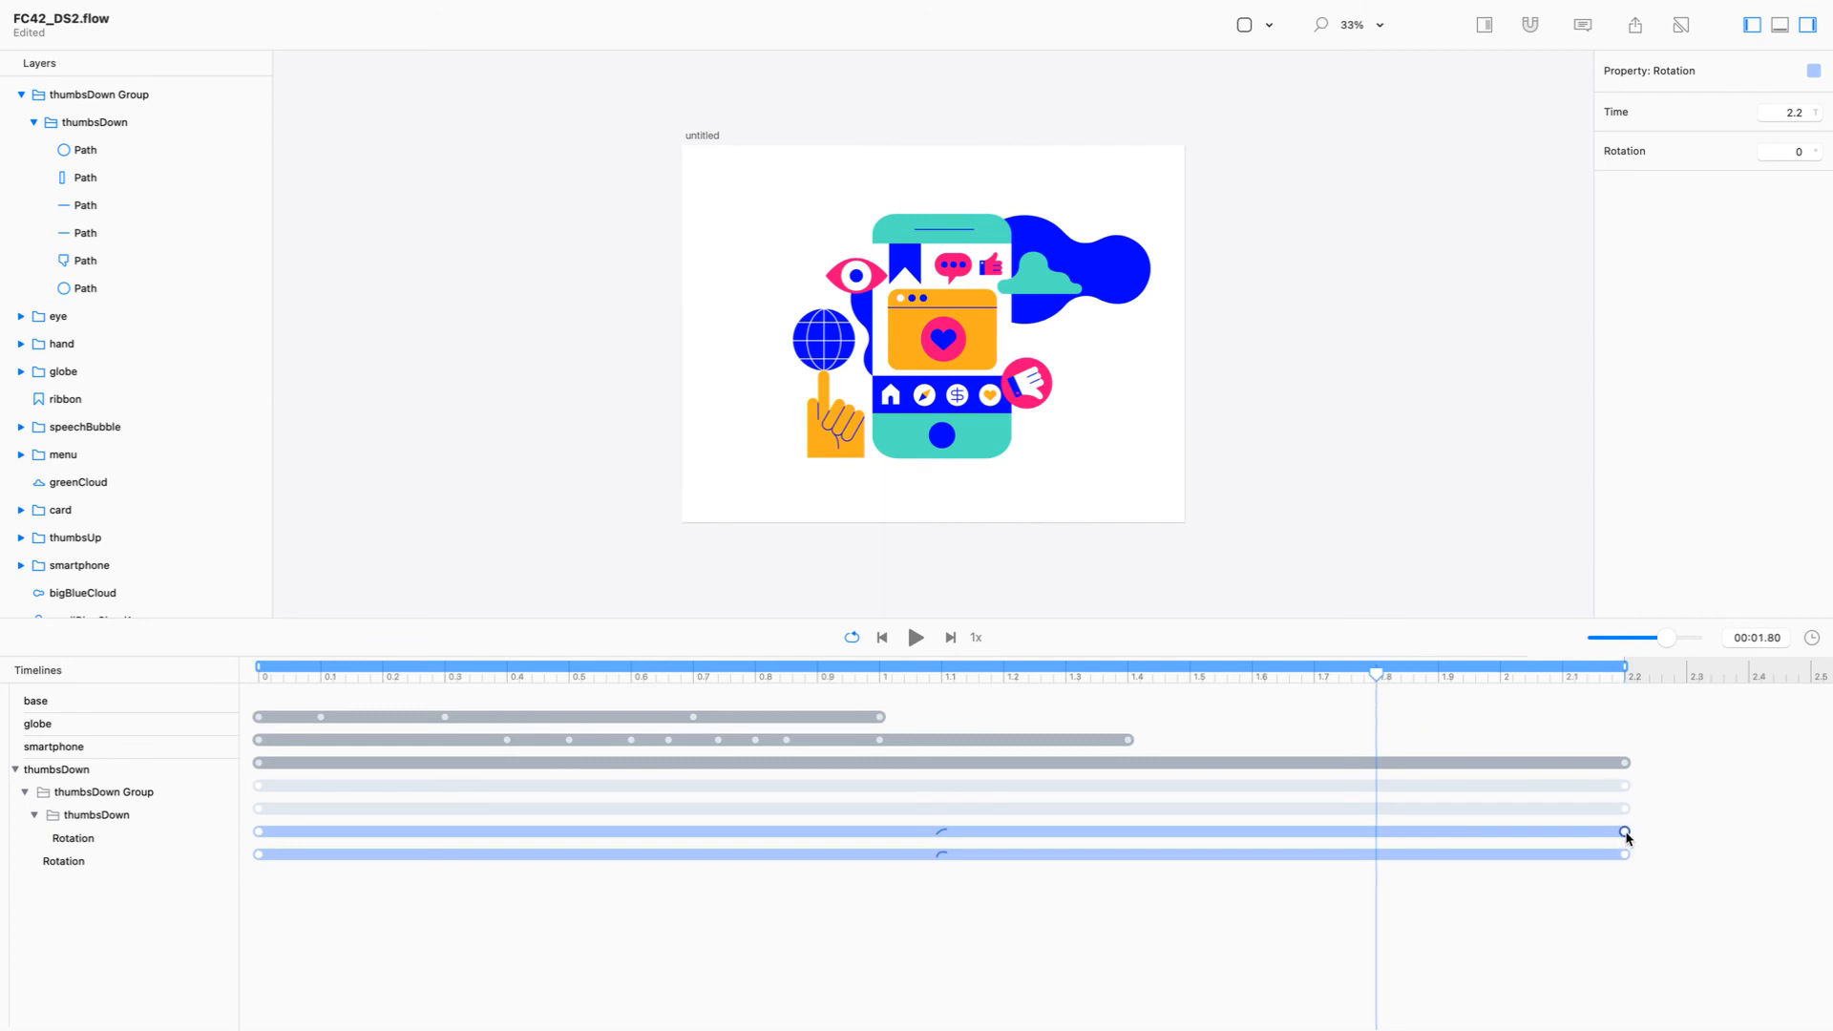
{"action": "left_click_drag", "start_coordinate": [1565, 831], "coordinate": [1374, 831]}
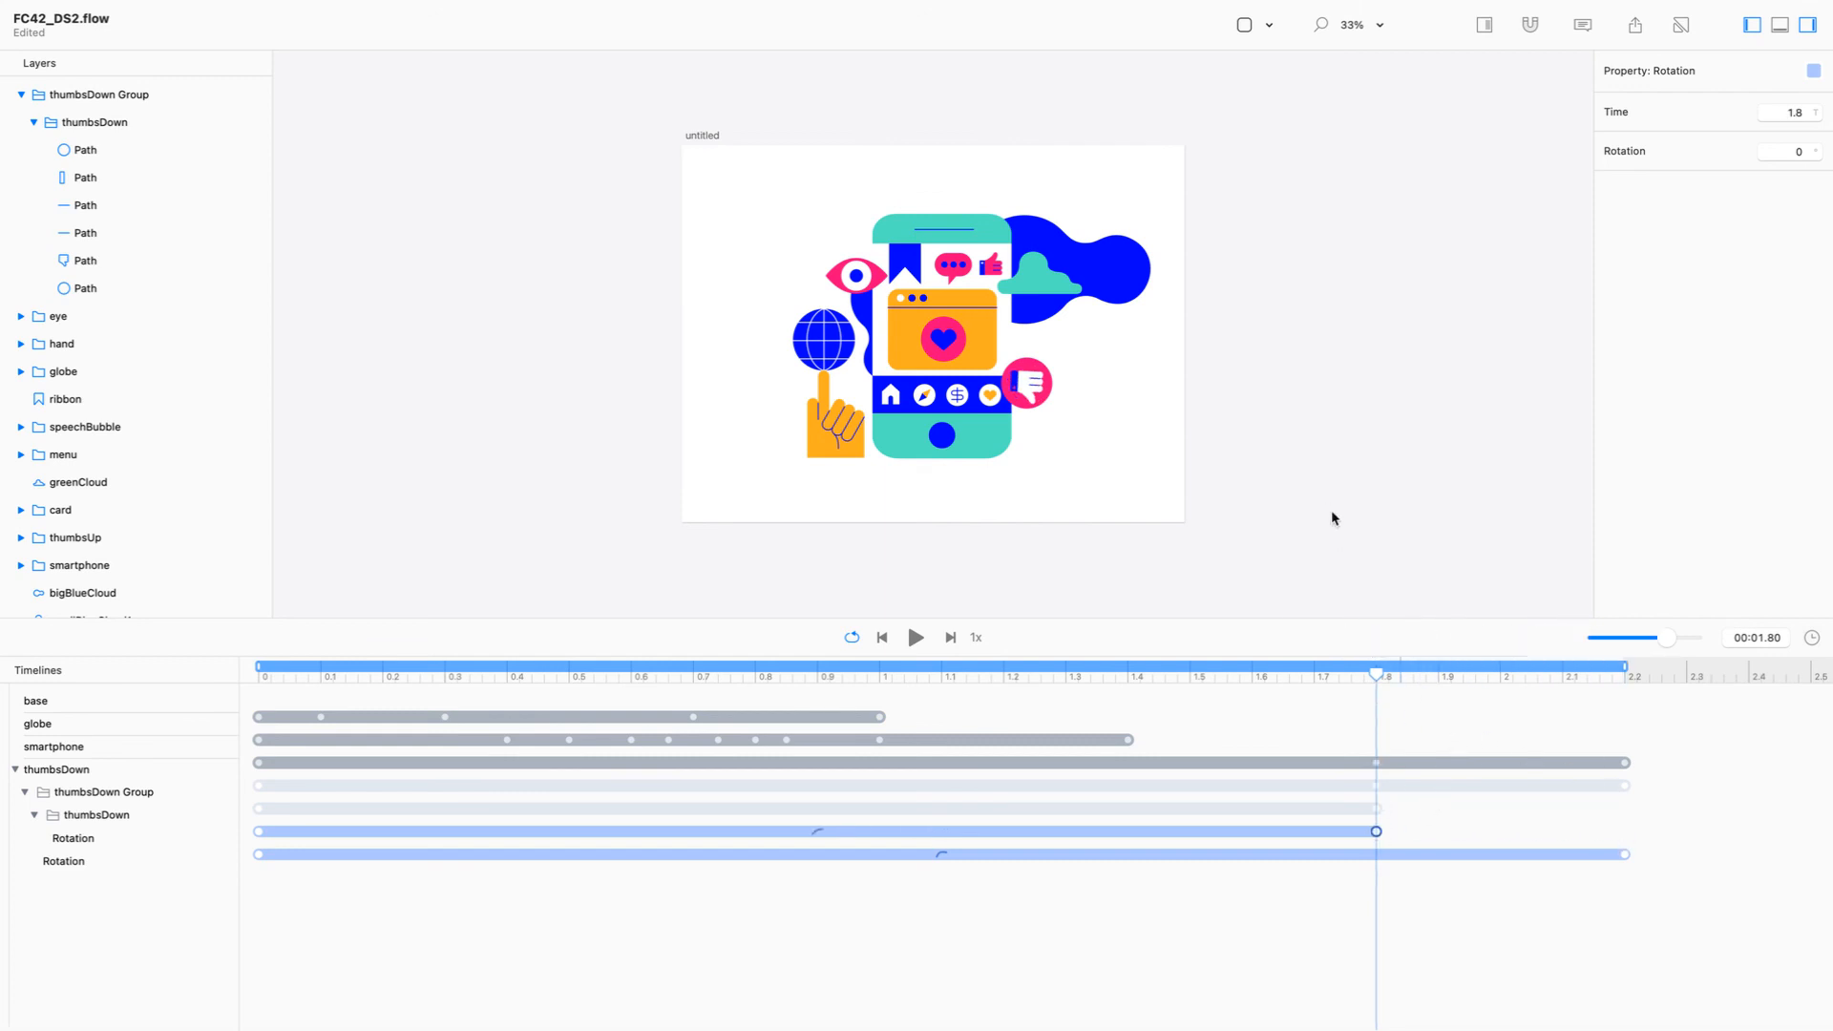
{"action": "left_click_drag", "start_coordinate": [1379, 672], "coordinate": [1653, 668]}
{"action": "left_click", "coordinate": [914, 637]}
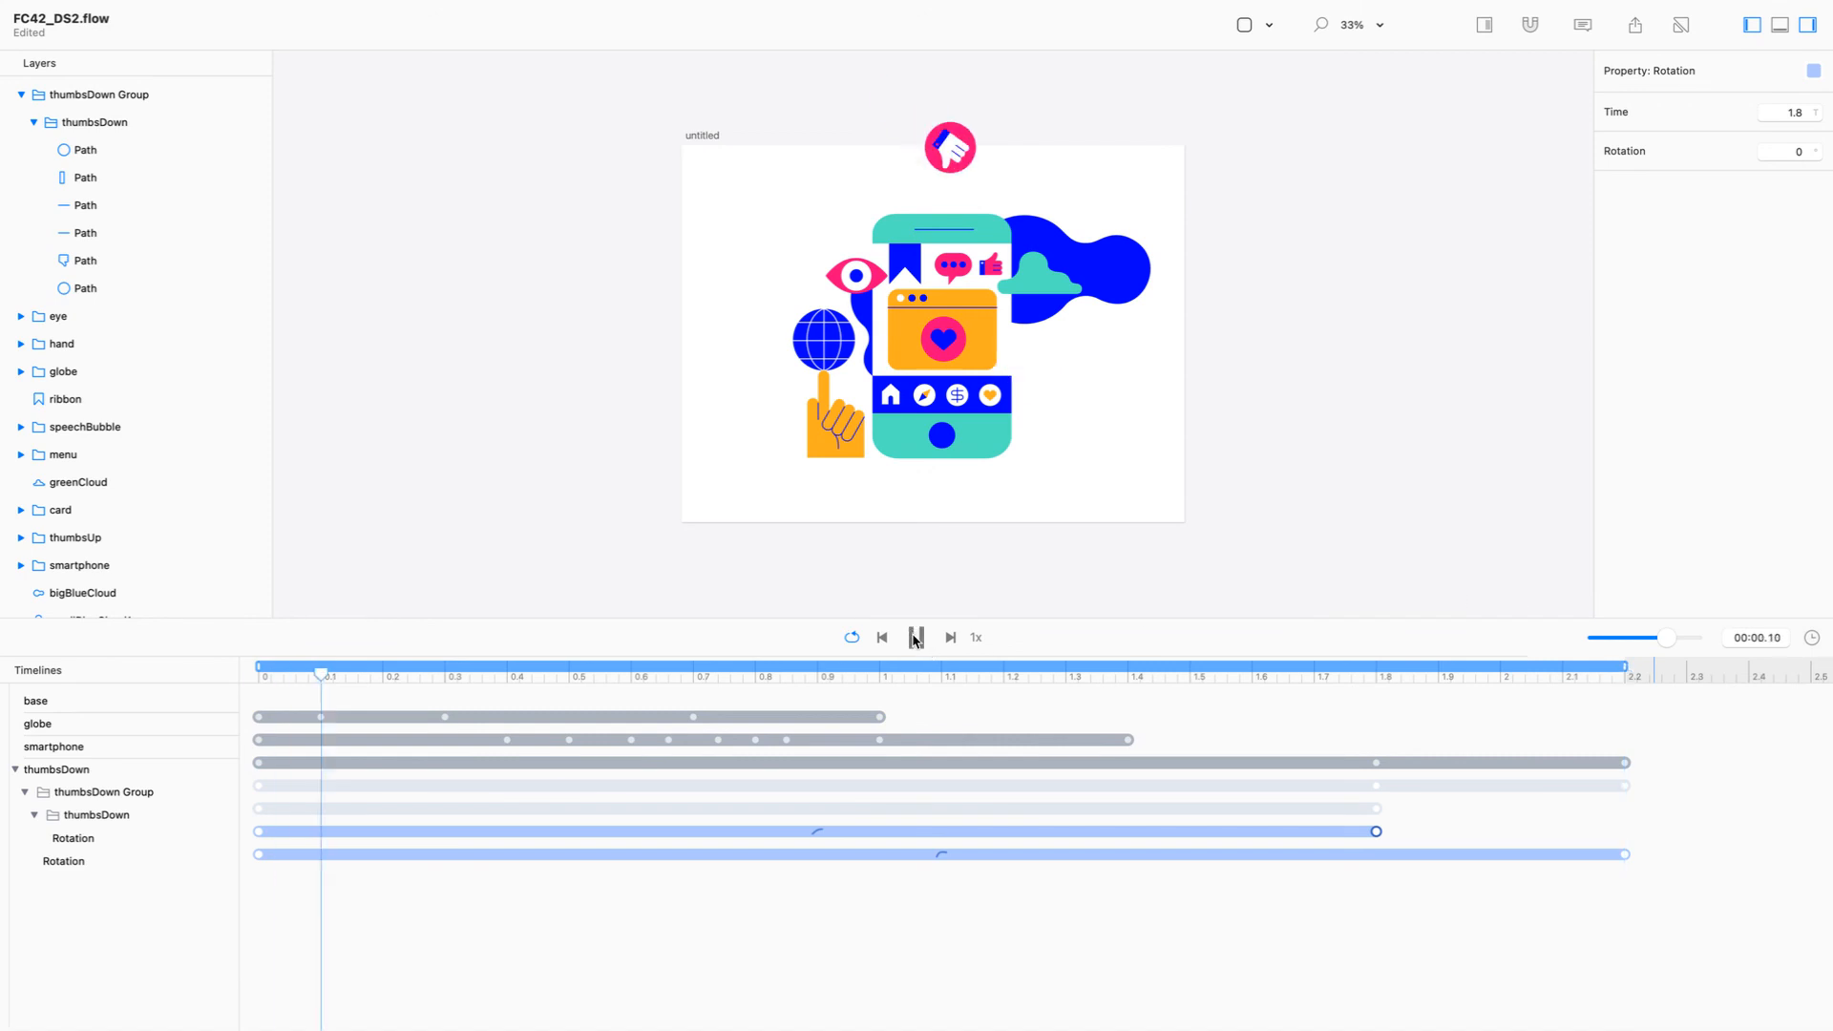